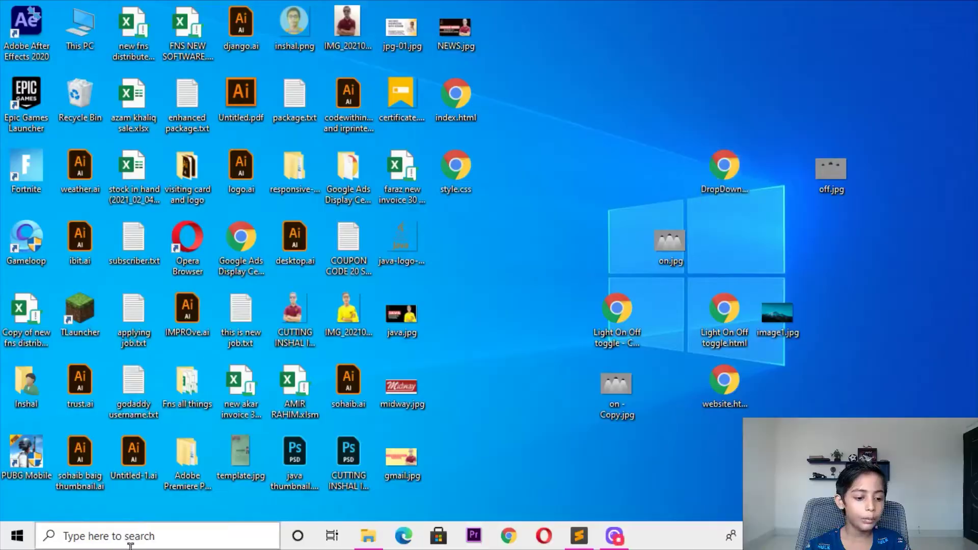
Launch Adobe XD from Windows search and start a blank iPhone X, XS, 11 Pro (375 × 812) document
{"action": "left_click", "coordinate": [130, 541]}
{"action": "type", "text": "xd"}
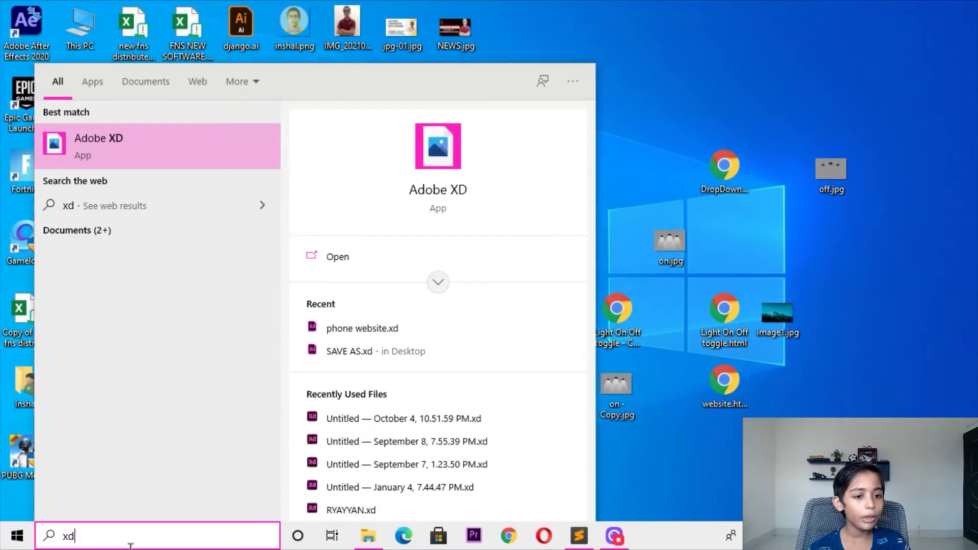
{"action": "key", "text": "Return"}
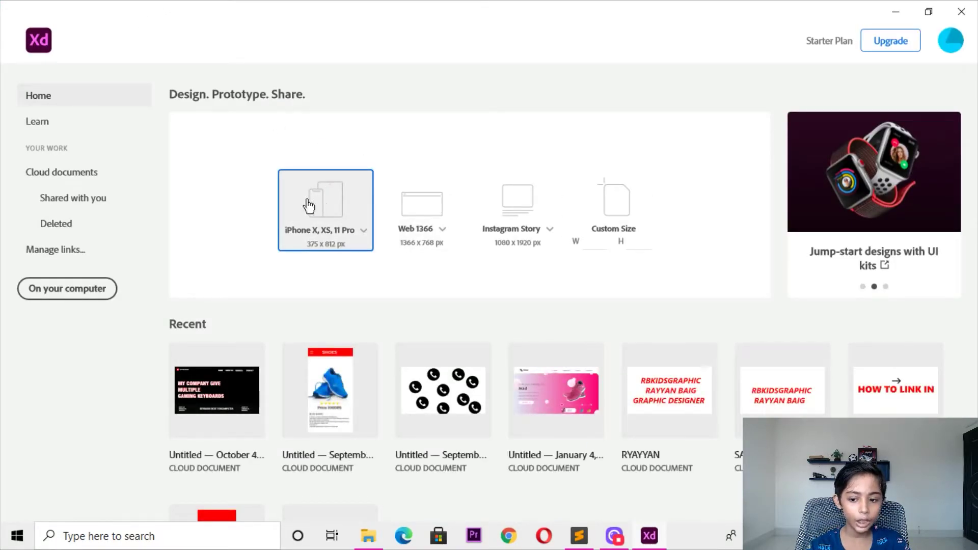
{"action": "left_click", "coordinate": [309, 206]}
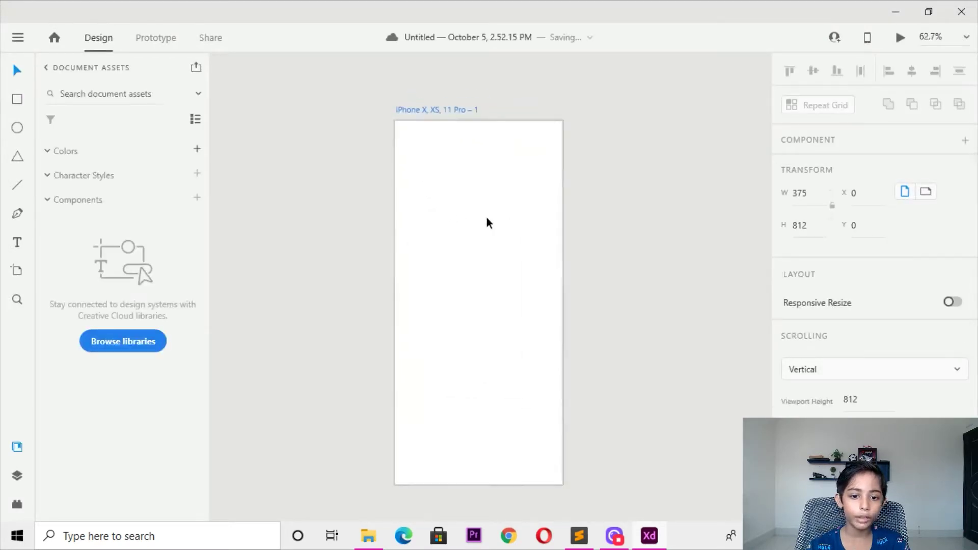
{"action": "scroll", "coordinate": [545, 213], "scroll_direction": "down", "scroll_amount": 3}
{"action": "scroll", "coordinate": [561, 210], "scroll_direction": "up", "scroll_amount": 2}
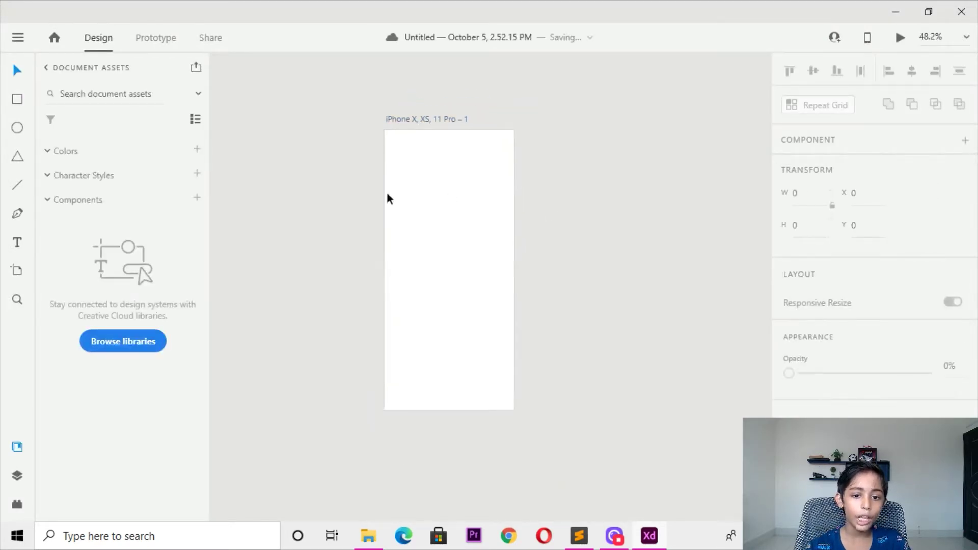
{"action": "scroll", "coordinate": [387, 198], "scroll_direction": "up", "scroll_amount": 2}
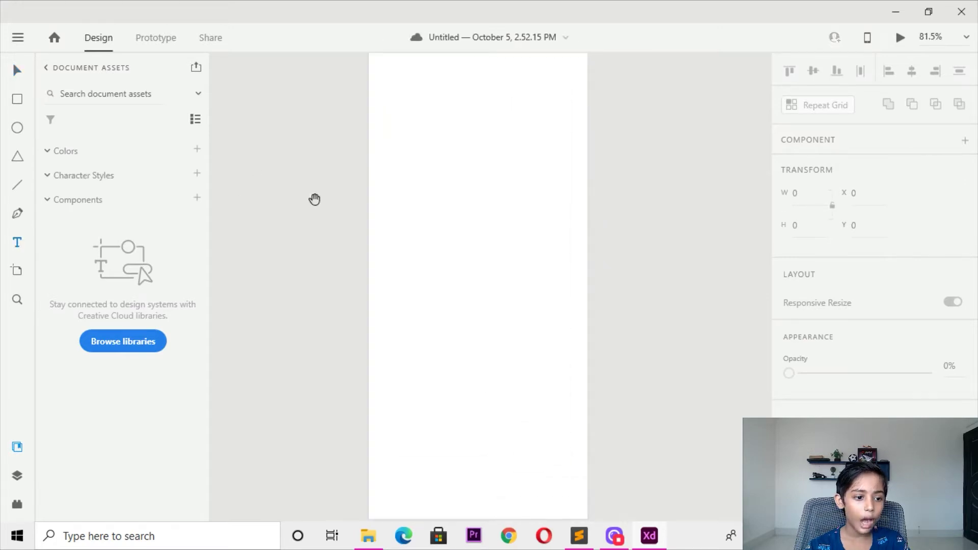
{"action": "scroll", "coordinate": [314, 198], "scroll_direction": "up", "scroll_amount": 1}
{"action": "left_click", "coordinate": [467, 138]}
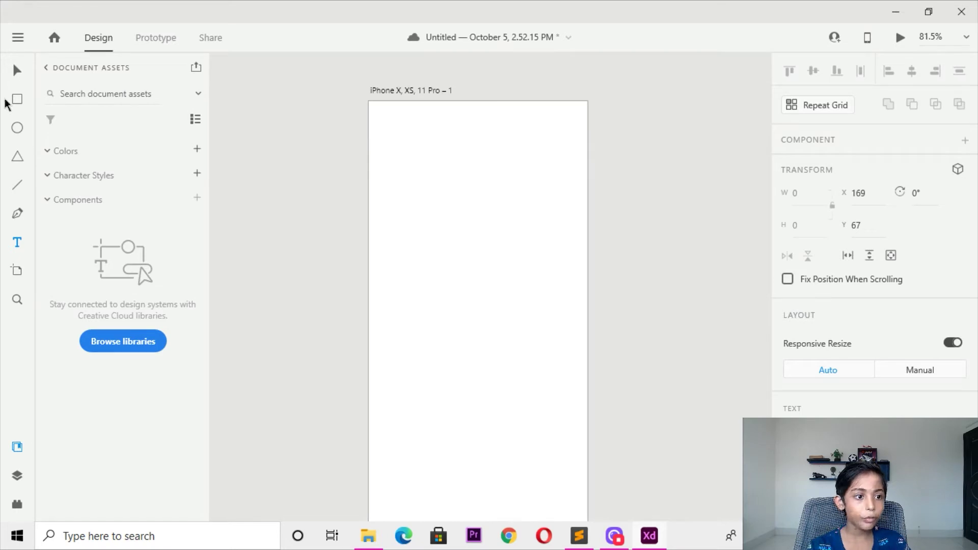
{"action": "key", "text": "Escape"}
{"action": "left_click", "coordinate": [439, 147]}
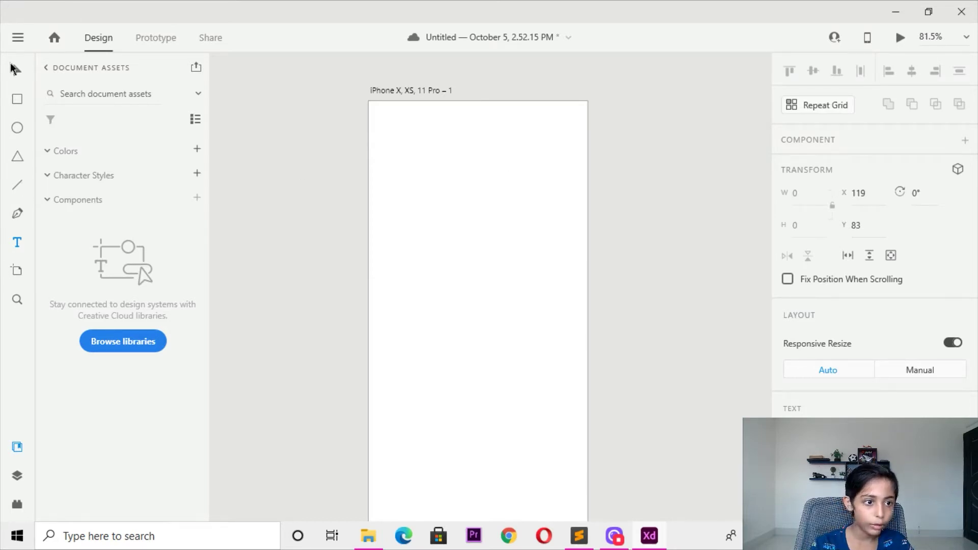
{"action": "left_click", "coordinate": [14, 70]}
{"action": "left_click", "coordinate": [452, 86]}
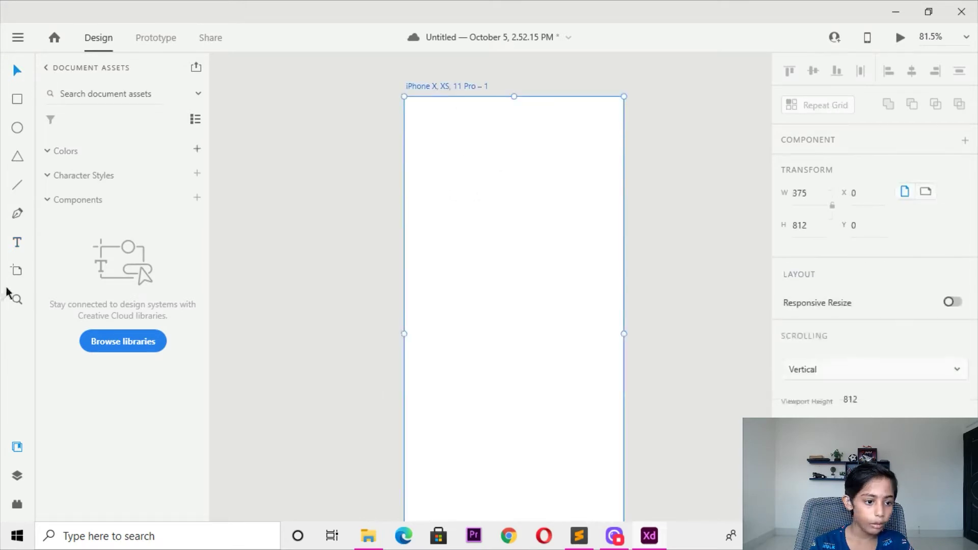
{"action": "left_click", "coordinate": [480, 227]}
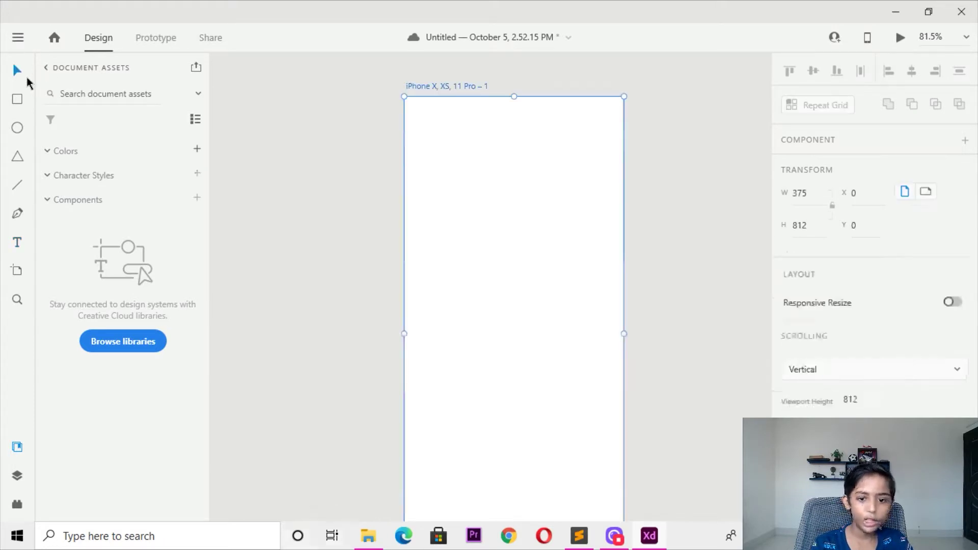
{"action": "key", "text": "Escape"}
{"action": "scroll", "coordinate": [851, 379], "scroll_direction": "down", "scroll_amount": 1}
{"action": "left_click", "coordinate": [313, 298]}
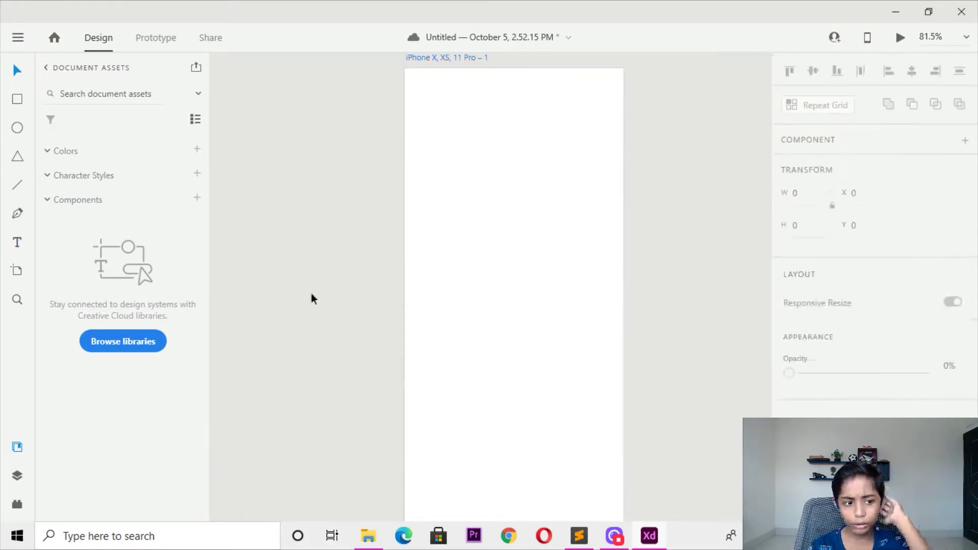
{"action": "left_click", "coordinate": [17, 242]}
{"action": "left_click", "coordinate": [490, 316]}
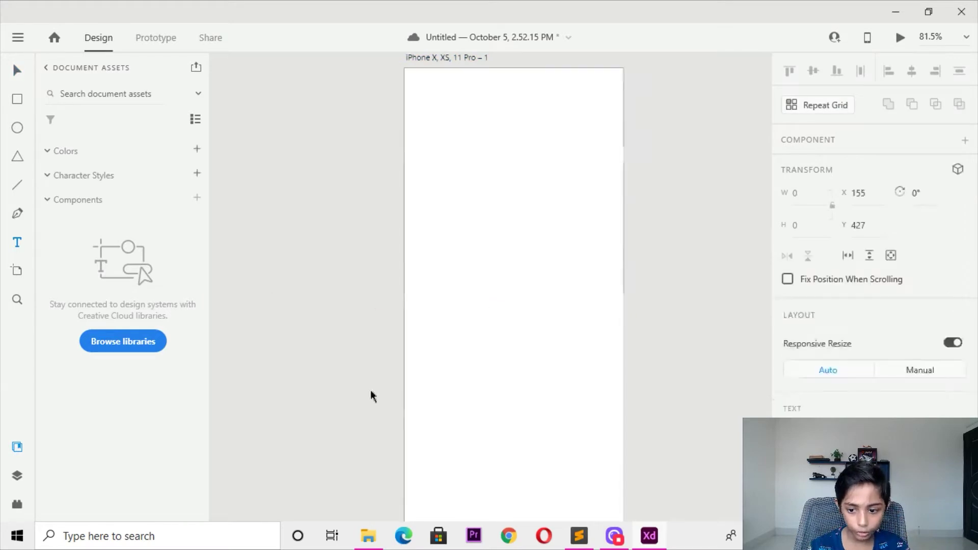
{"action": "scroll", "coordinate": [855, 400], "scroll_direction": "down", "scroll_amount": 3}
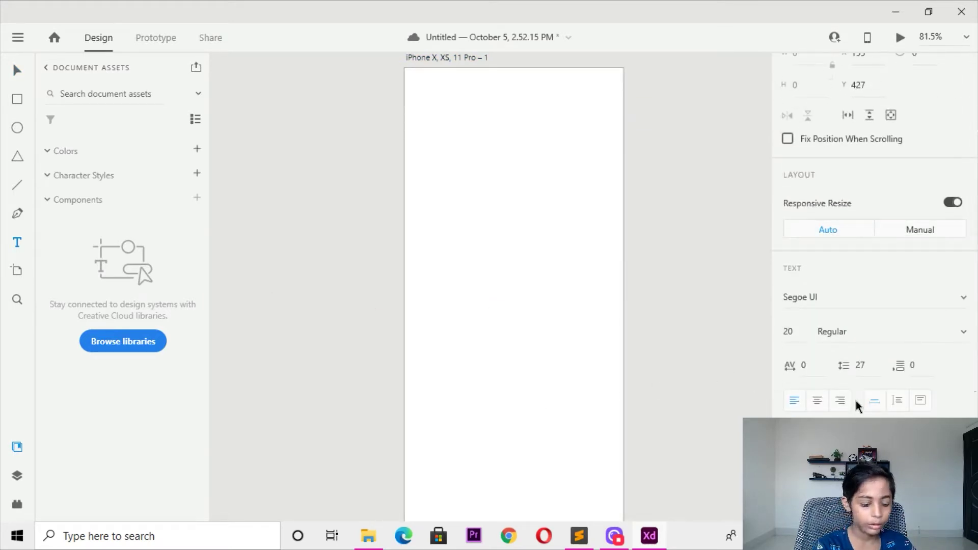
{"action": "left_click", "coordinate": [16, 70]}
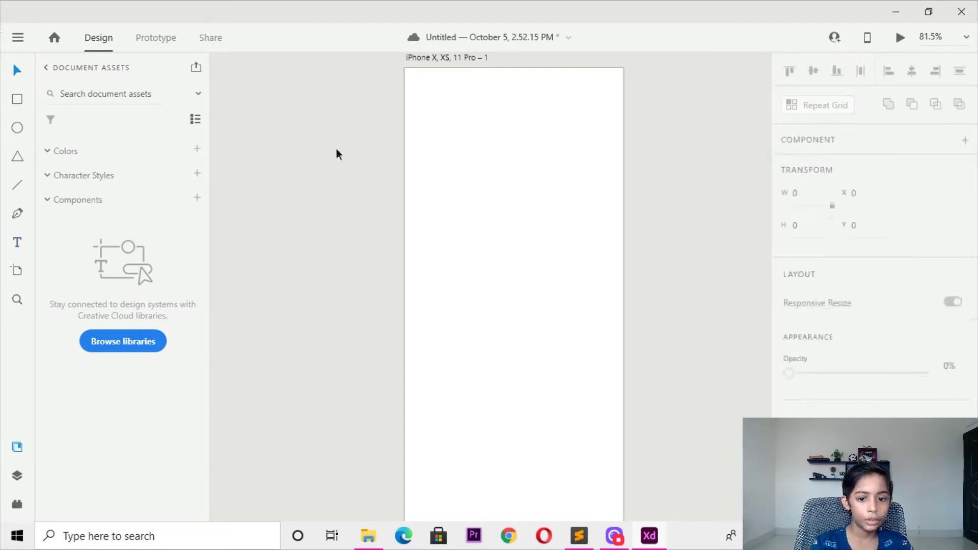
{"action": "mouse_move", "coordinate": [480, 191]}
{"action": "left_mouse_down"}
{"action": "mouse_move", "coordinate": [383, 417]}
{"action": "mouse_move", "coordinate": [469, 301]}
{"action": "left_mouse_up"}
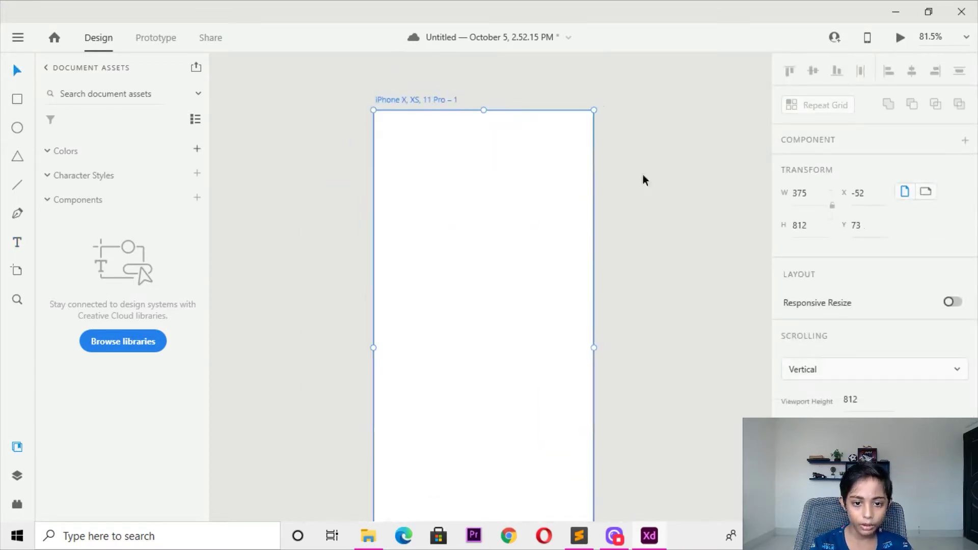
{"action": "left_click", "coordinate": [693, 278]}
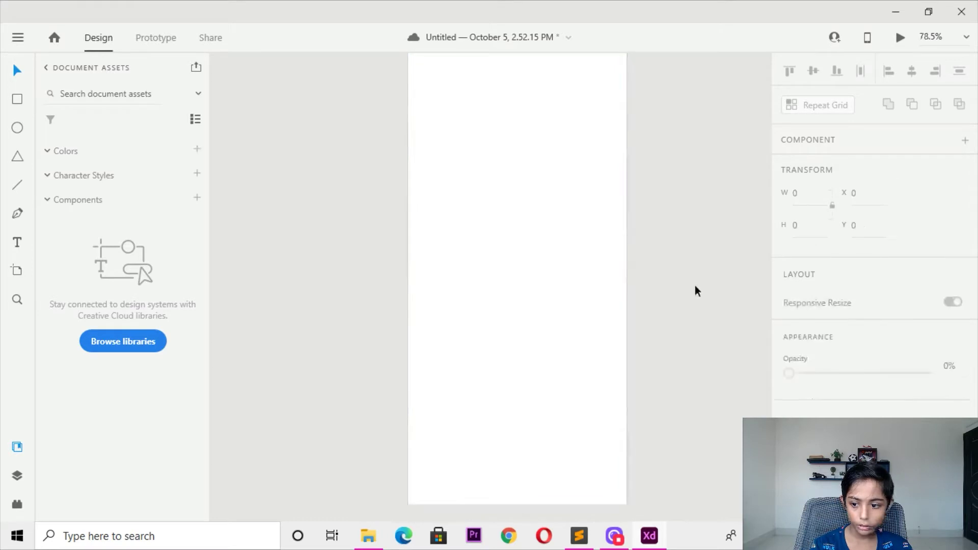
{"action": "scroll", "coordinate": [687, 288], "scroll_direction": "down", "scroll_amount": 3, "text": "ctrl"}
{"action": "left_click_drag", "start_coordinate": [630, 282], "coordinate": [601, 275]}
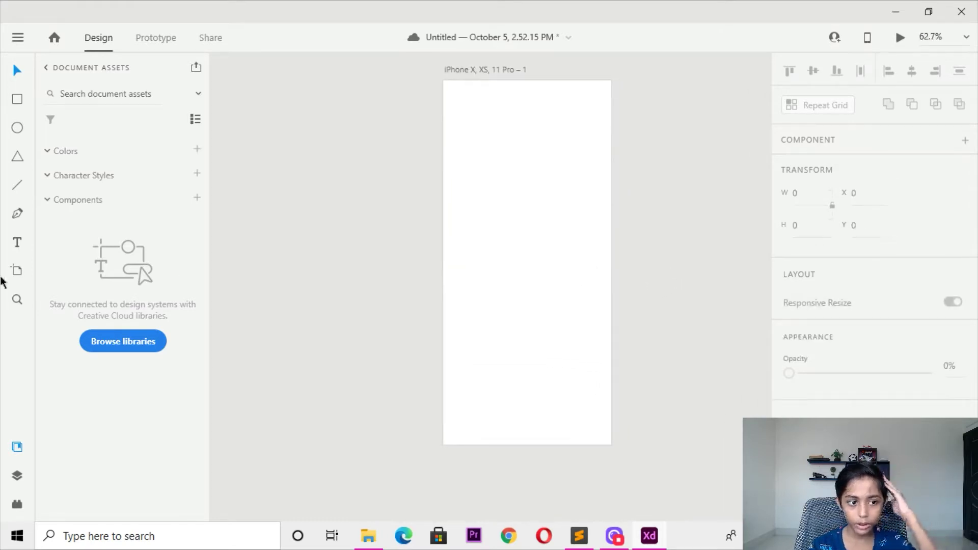
{"action": "left_click", "coordinate": [18, 243]}
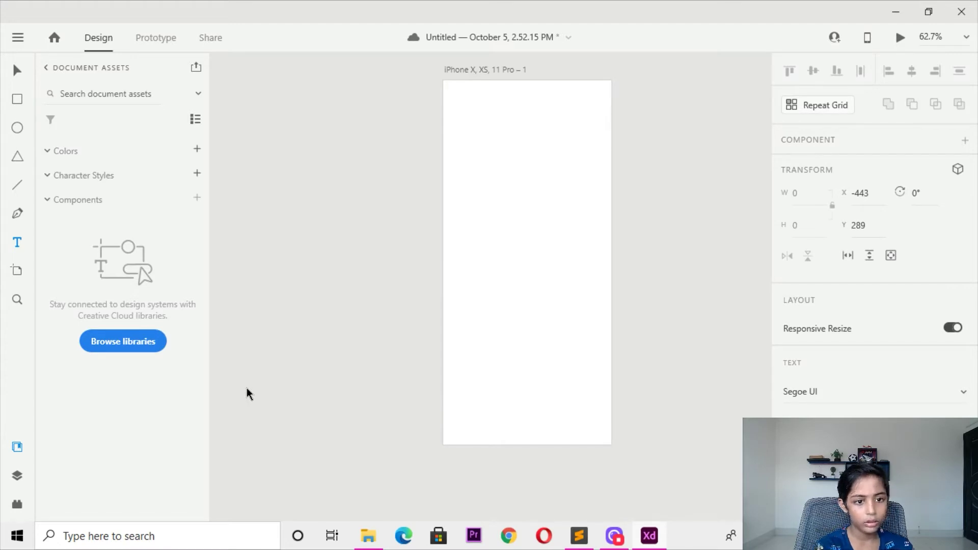
{"action": "left_click", "coordinate": [18, 72]}
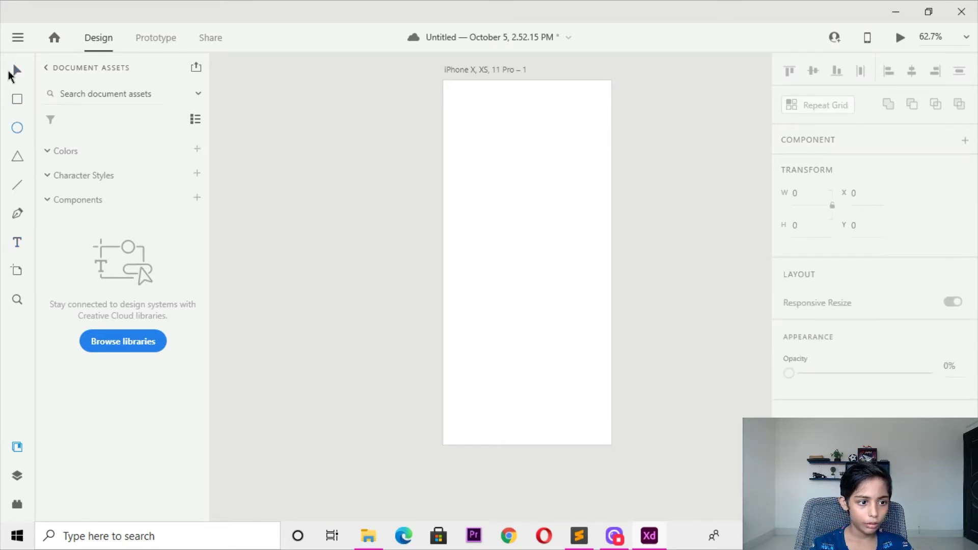
Draw a large ellipse across the artboard, then undo it
{"action": "left_click_drag", "start_coordinate": [611, 190], "coordinate": [429, 349]}
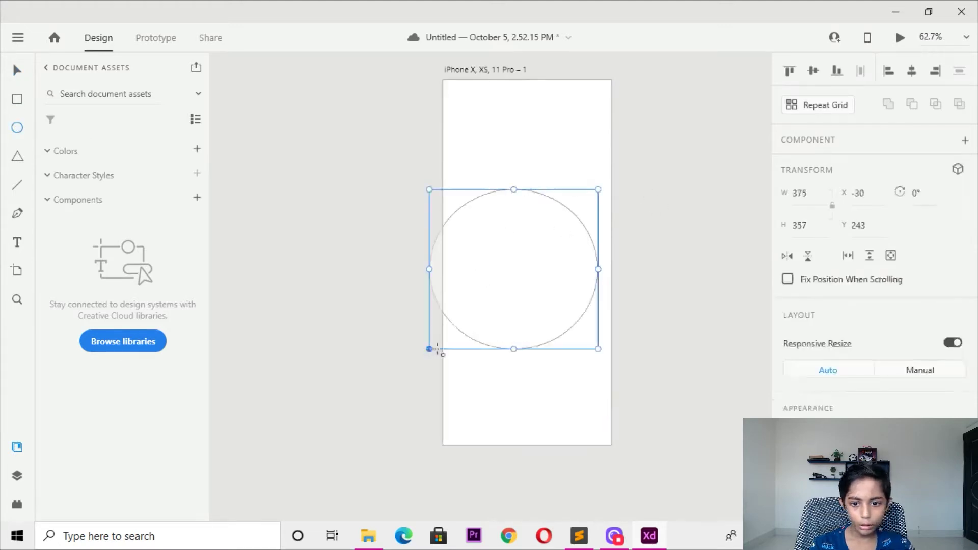
{"action": "key", "text": "ctrl+z"}
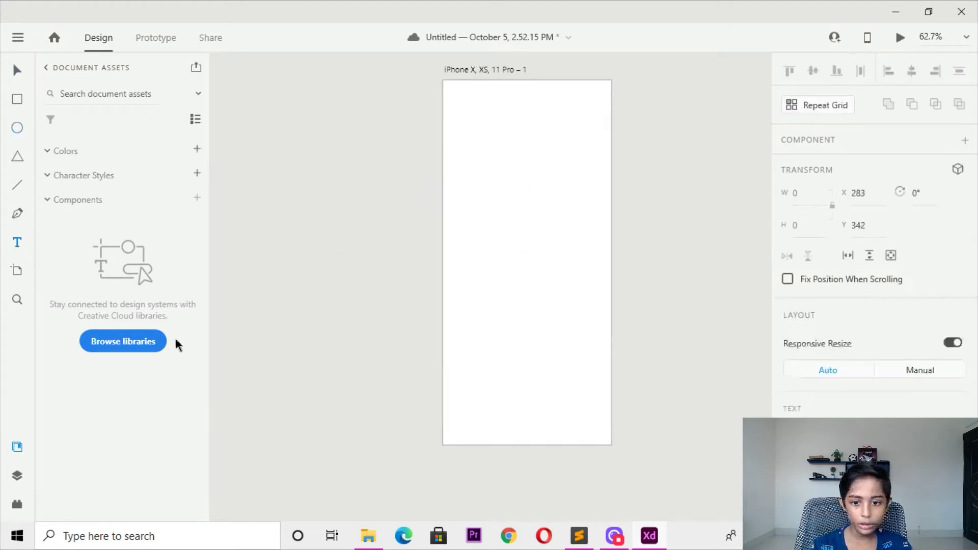
{"action": "scroll", "coordinate": [911, 301], "scroll_direction": "down", "scroll_amount": 3}
{"action": "scroll", "coordinate": [817, 395], "scroll_direction": "down", "scroll_amount": 3}
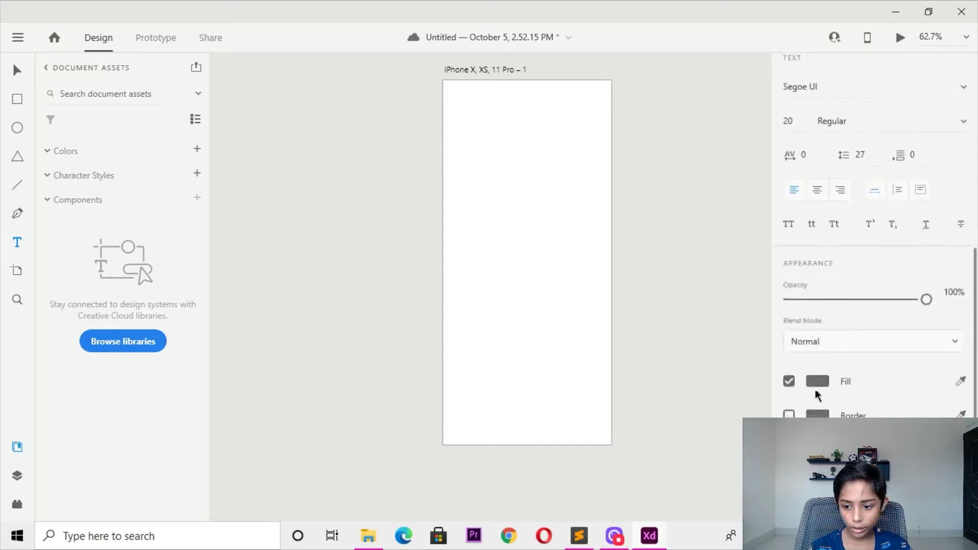
Set the text fill colour to black #000000 and return to the selection tool
{"action": "left_click", "coordinate": [812, 384]}
{"action": "left_click_drag", "start_coordinate": [657, 393], "coordinate": [605, 409]}
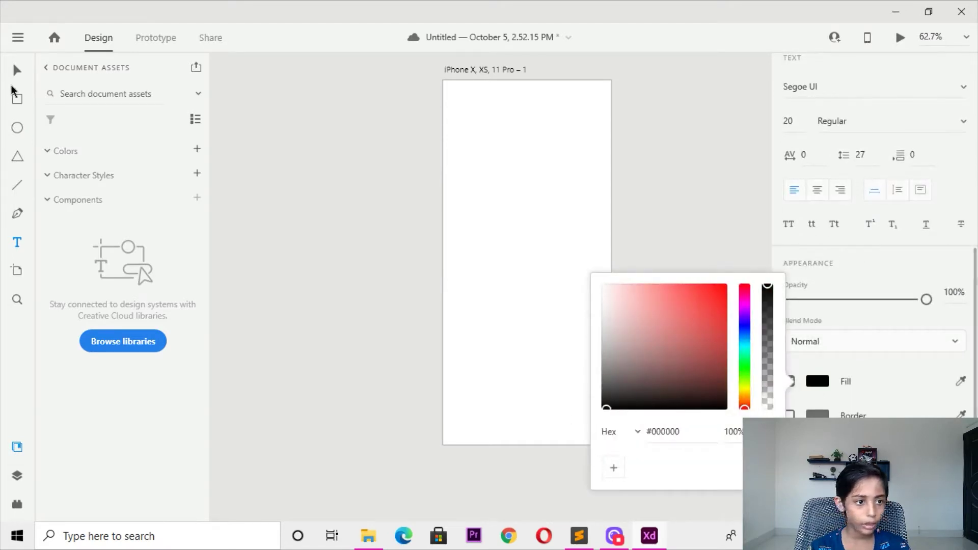
{"action": "left_click", "coordinate": [475, 228]}
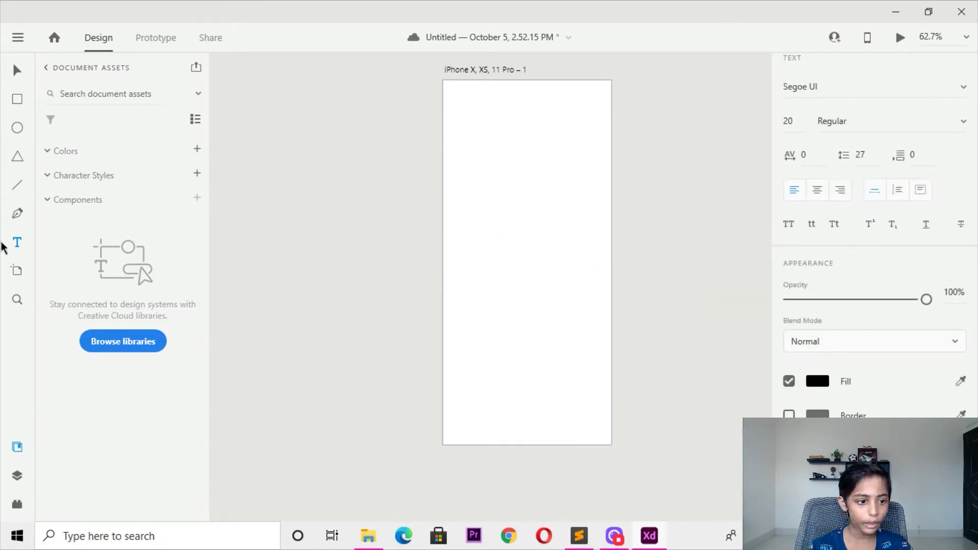
{"action": "key", "text": "Escape"}
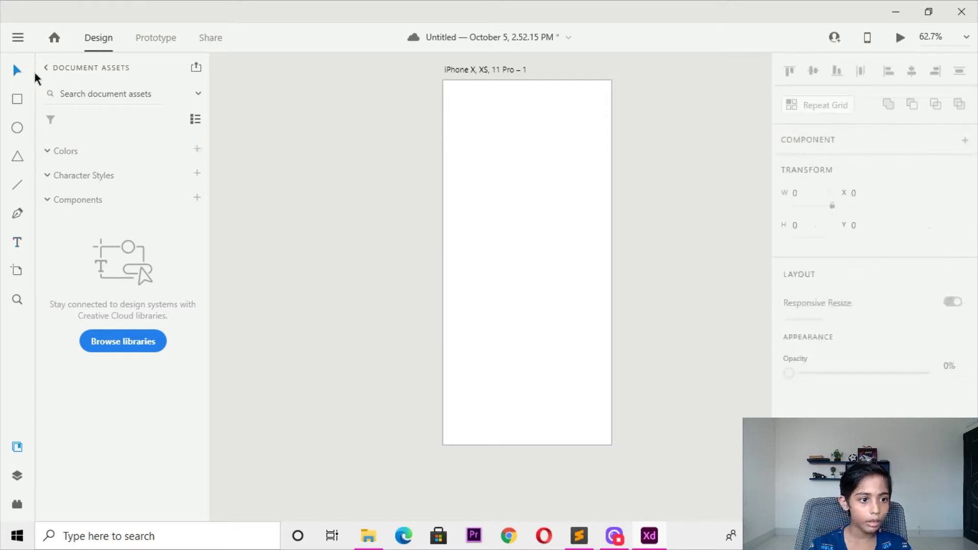
Open Notepad, type MOUSE and select it all for copying
{"action": "left_click", "coordinate": [76, 536]}
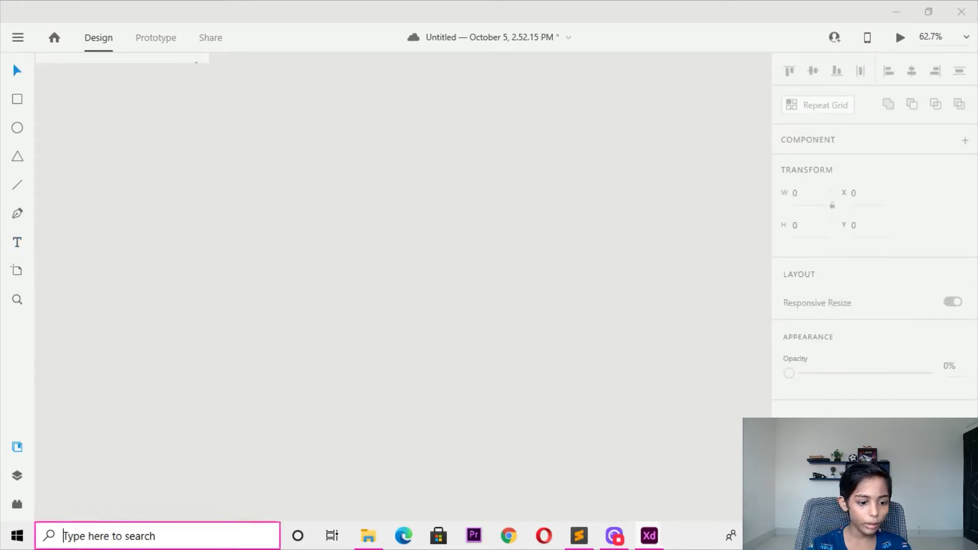
{"action": "type", "text": "NO"}
{"action": "key", "text": "Return"}
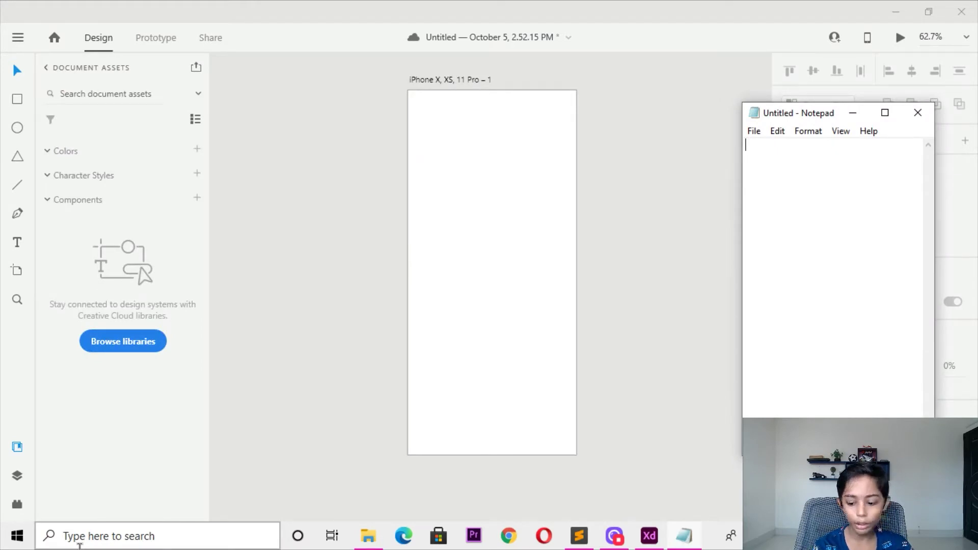
{"action": "type", "text": "MOUSE"}
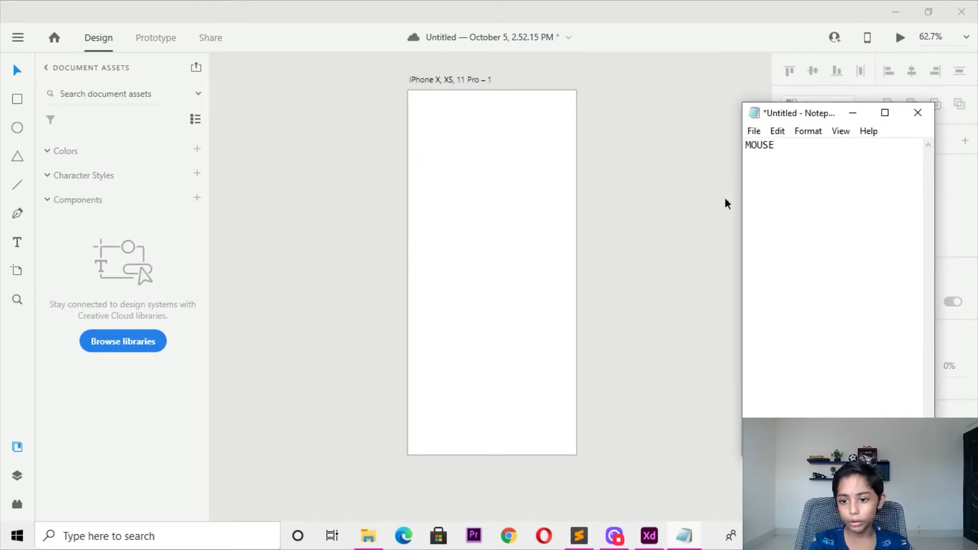
{"action": "key", "text": "ctrl+a"}
{"action": "key", "text": "ctrl+c"}
Paste MOUSE into the XD artboard as text and move it near the top centre
{"action": "left_click", "coordinate": [23, 243]}
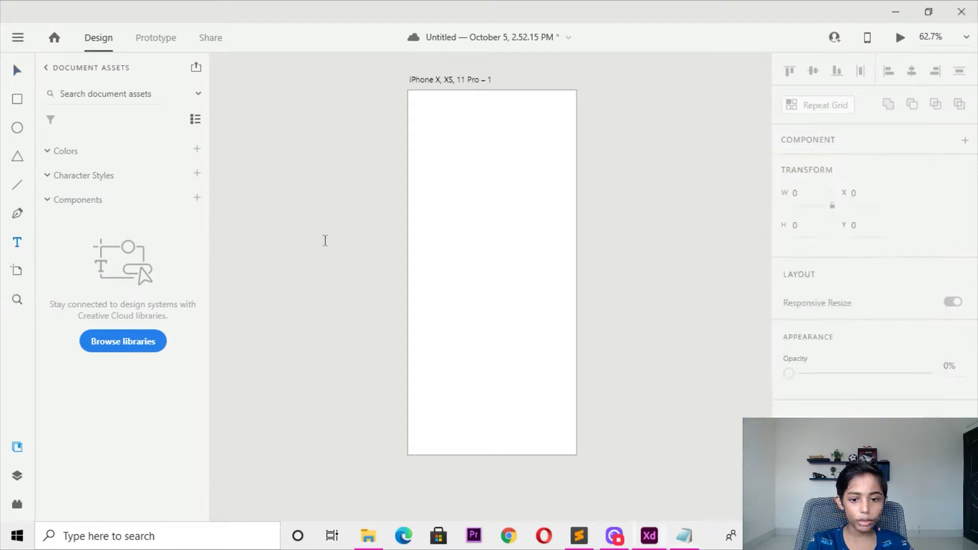
{"action": "left_click", "coordinate": [475, 239]}
{"action": "key", "text": "ctrl+v"}
{"action": "left_click", "coordinate": [18, 76]}
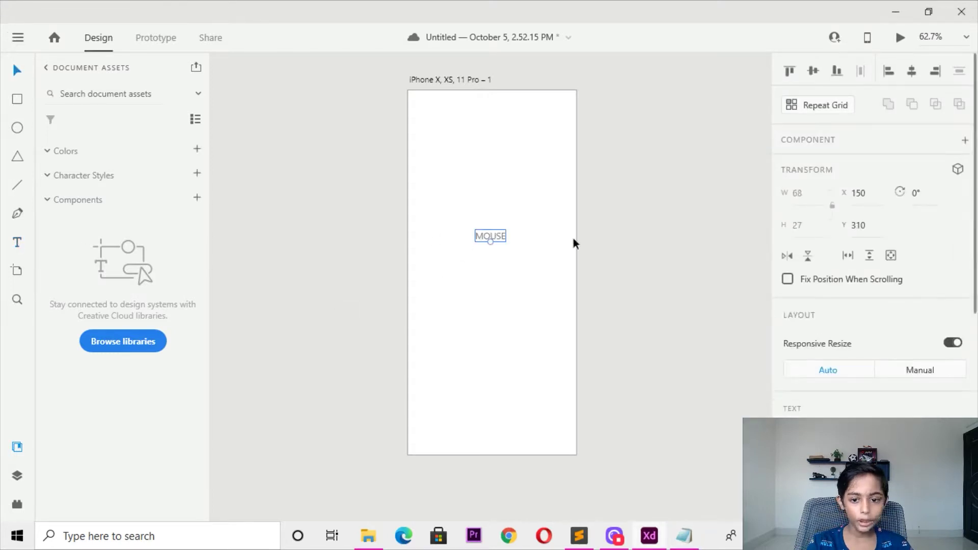
{"action": "mouse_move", "coordinate": [505, 239]}
{"action": "left_mouse_down"}
{"action": "mouse_move", "coordinate": [506, 146]}
{"action": "mouse_move", "coordinate": [495, 118]}
{"action": "mouse_move", "coordinate": [479, 136]}
{"action": "mouse_move", "coordinate": [479, 113]}
{"action": "mouse_move", "coordinate": [494, 113]}
{"action": "left_mouse_up"}
{"action": "scroll", "coordinate": [939, 229], "scroll_direction": "down", "scroll_amount": 2}
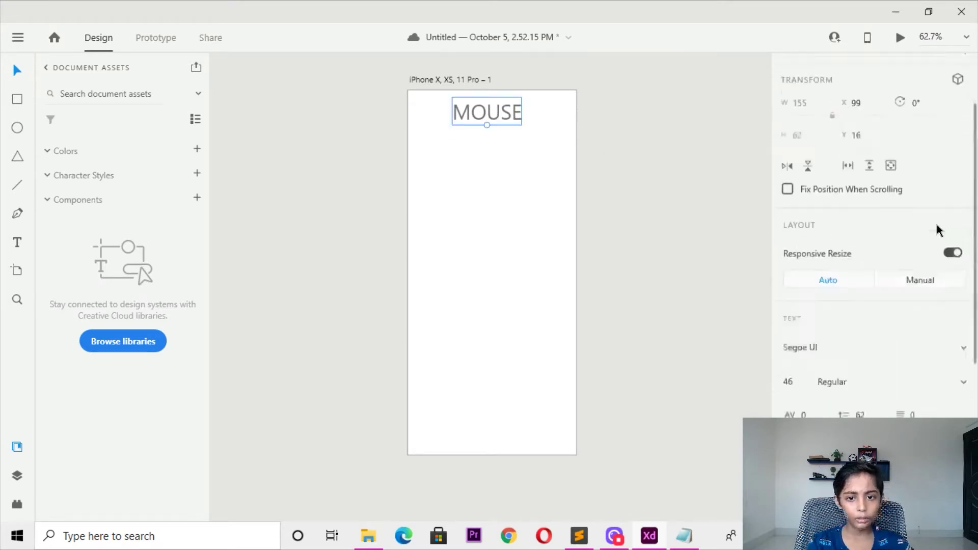
{"action": "scroll", "coordinate": [846, 360], "scroll_direction": "down", "scroll_amount": 1}
{"action": "scroll", "coordinate": [847, 360], "scroll_direction": "down", "scroll_amount": 3}
{"action": "scroll", "coordinate": [866, 254], "scroll_direction": "down", "scroll_amount": 1}
Change the MOUSE fill colour and set its weight to Semibold
{"action": "left_click", "coordinate": [817, 381]}
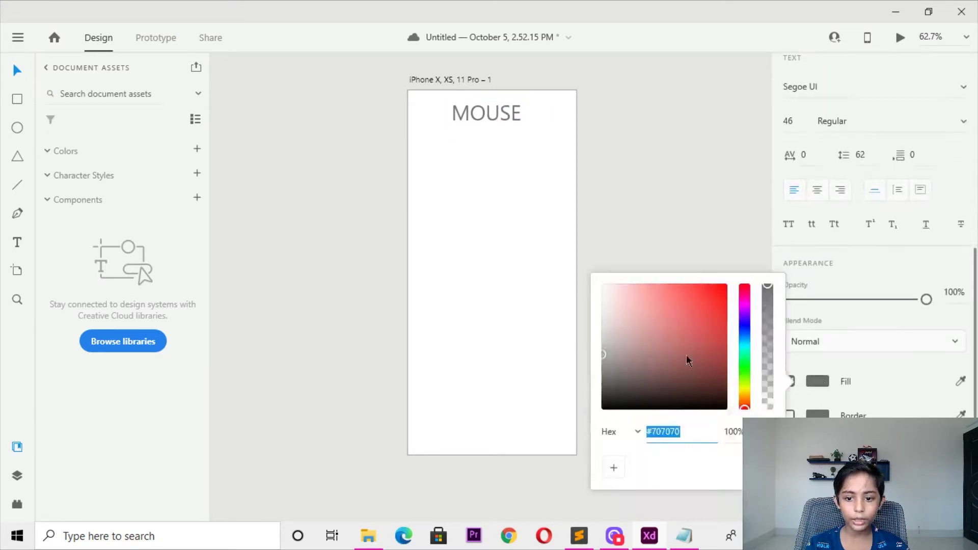
{"action": "left_click_drag", "start_coordinate": [686, 360], "coordinate": [592, 415]}
{"action": "left_click", "coordinate": [965, 132]}
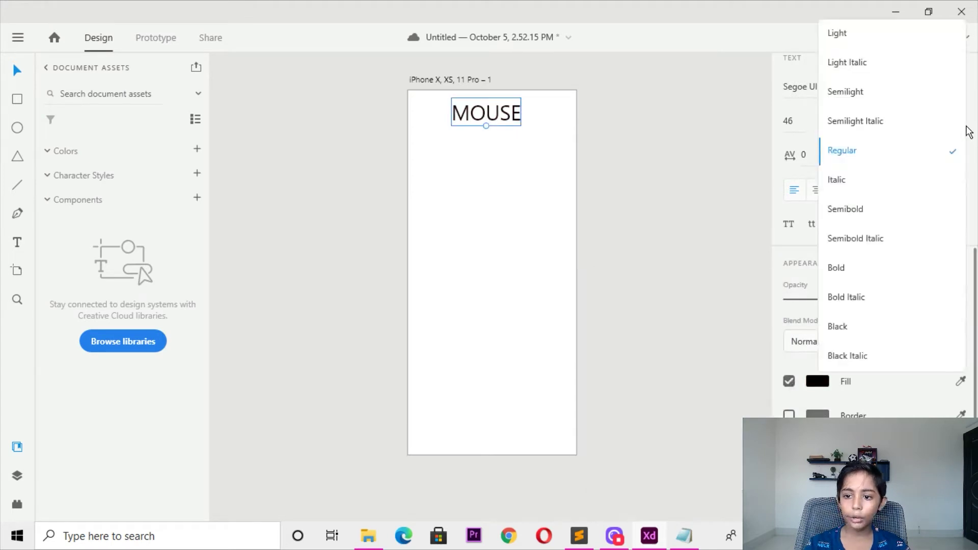
{"action": "left_click", "coordinate": [930, 210]}
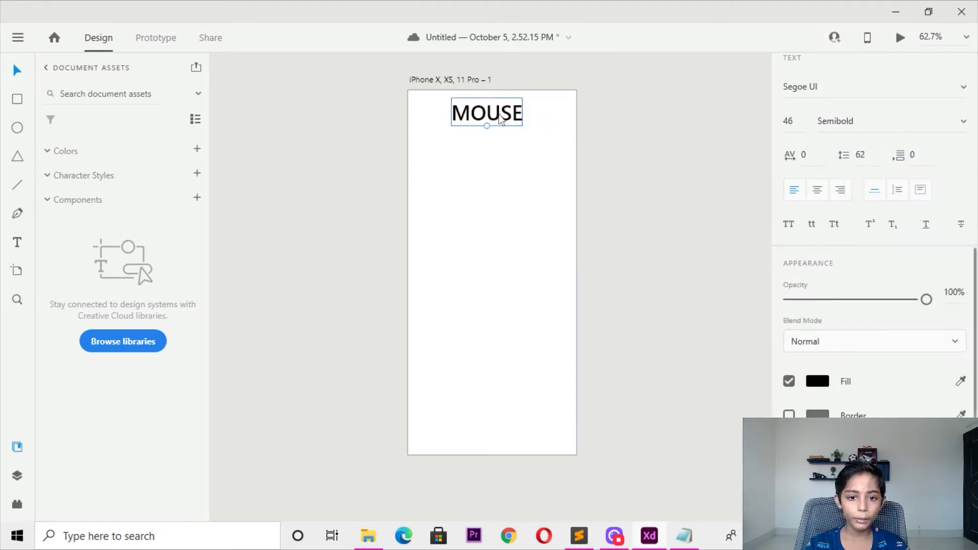
Try Sitka Display, Sitka Heading, Sitka Text, Simplified Arabic Fixed and SimSun-ExtB on MOUSE
{"action": "left_click", "coordinate": [965, 88]}
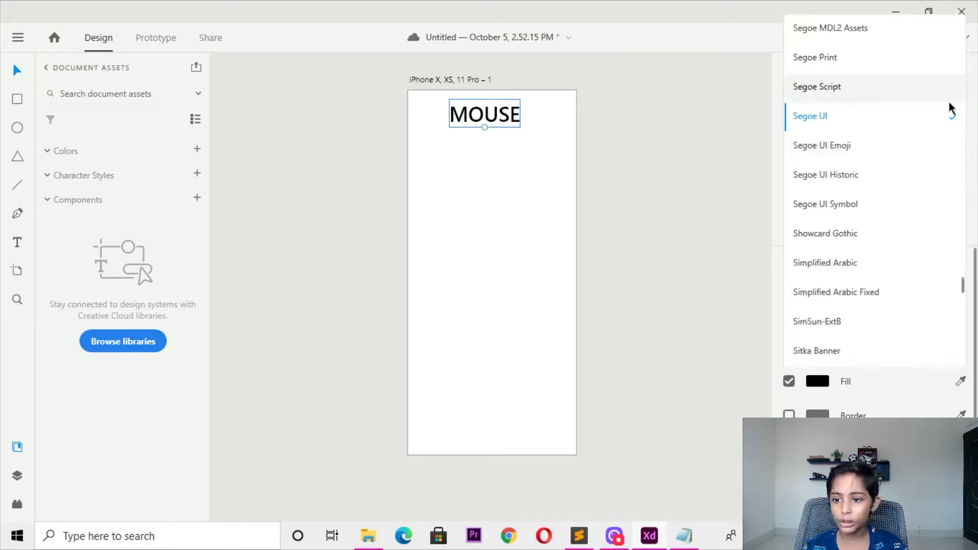
{"action": "scroll", "coordinate": [927, 133], "scroll_direction": "down", "scroll_amount": 5}
{"action": "left_click", "coordinate": [894, 166]}
{"action": "left_click", "coordinate": [936, 89]}
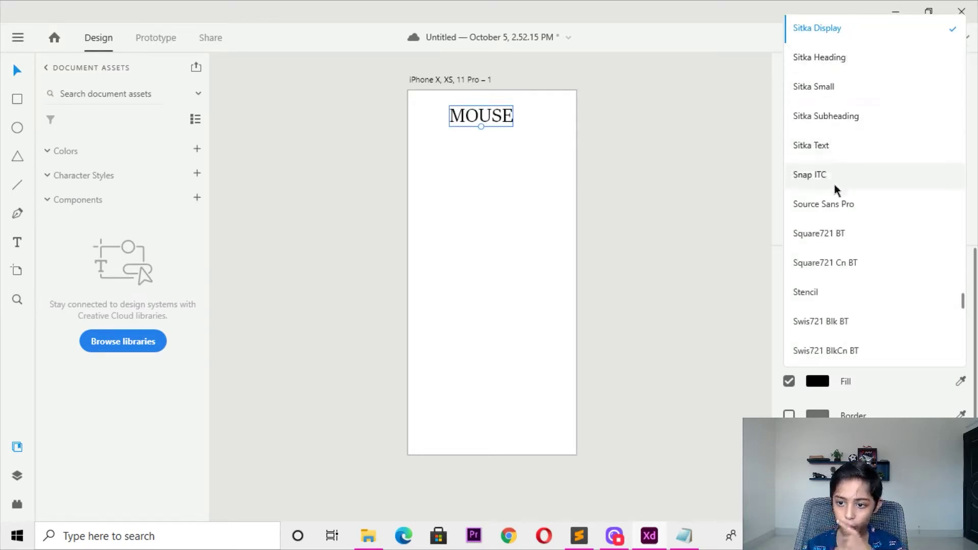
{"action": "left_click", "coordinate": [850, 59]}
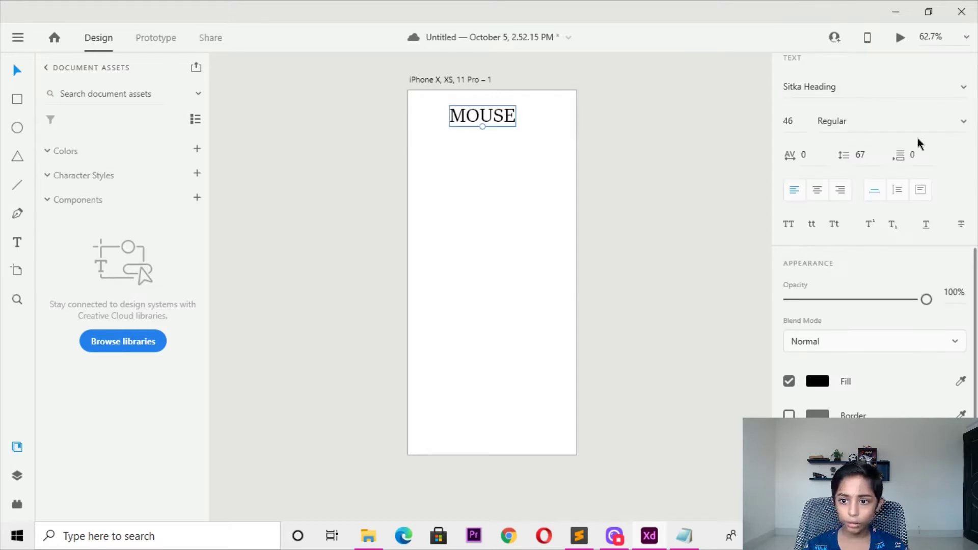
{"action": "left_click", "coordinate": [953, 92]}
{"action": "left_click", "coordinate": [831, 122]}
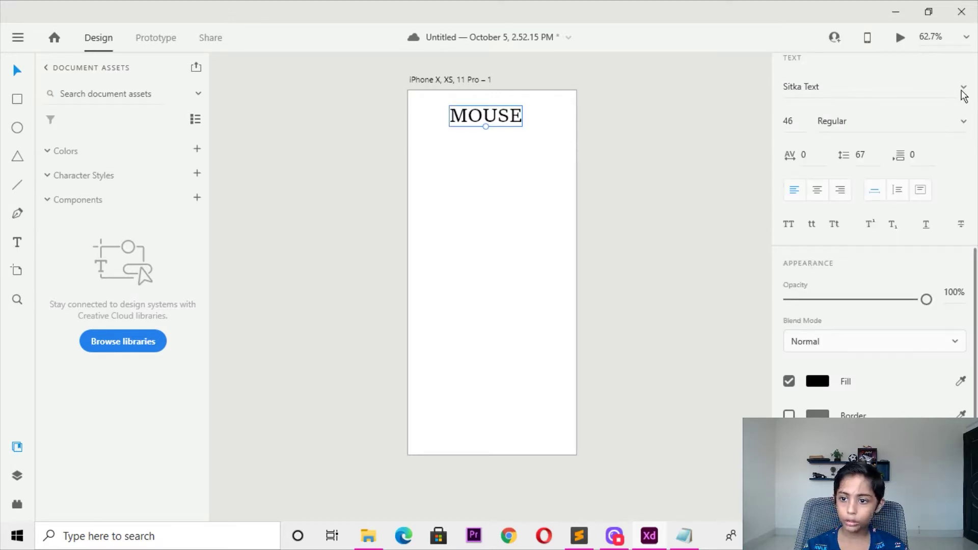
{"action": "left_click", "coordinate": [962, 90]}
{"action": "scroll", "coordinate": [911, 123], "scroll_direction": "up", "scroll_amount": 3}
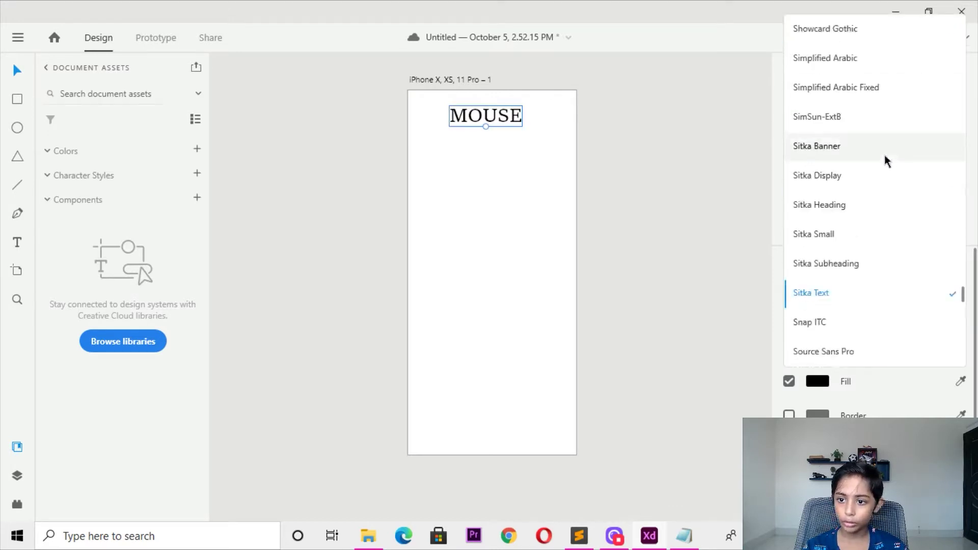
{"action": "left_click", "coordinate": [835, 90]}
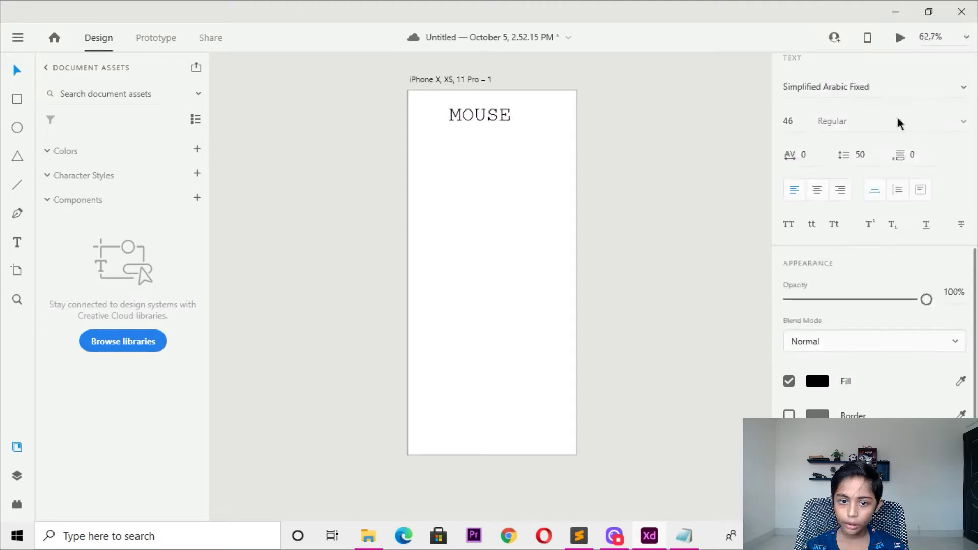
{"action": "left_click", "coordinate": [962, 88]}
{"action": "left_click", "coordinate": [898, 57]}
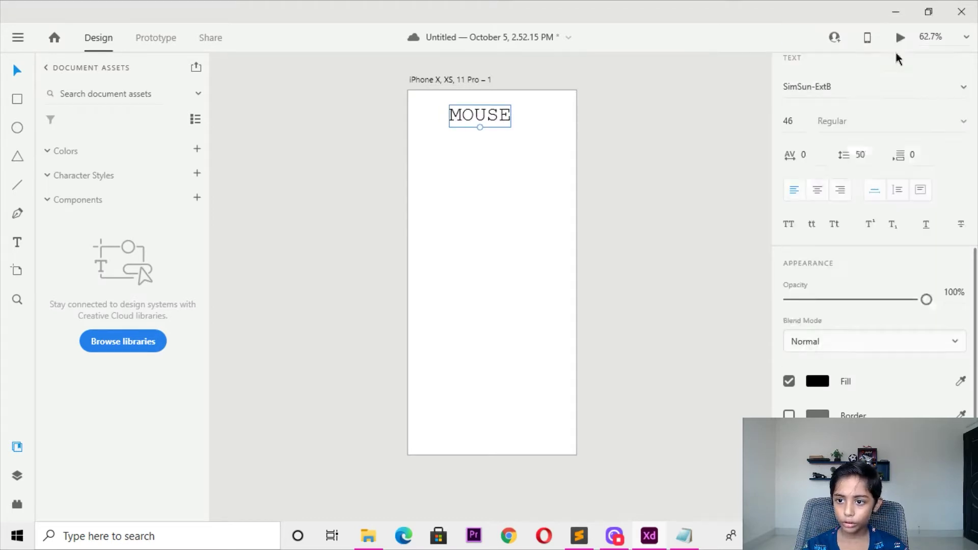
{"action": "left_click", "coordinate": [961, 87]}
{"action": "left_click", "coordinate": [848, 206]}
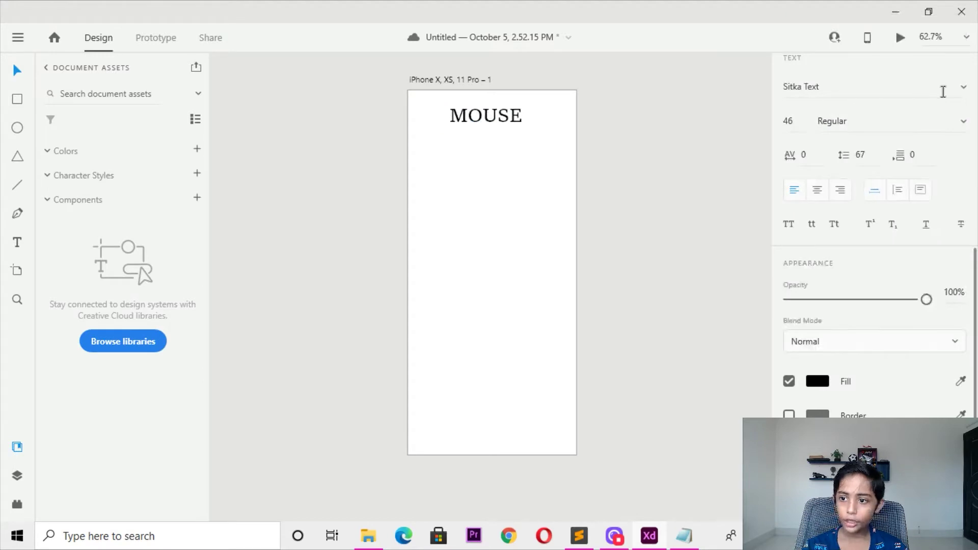
Try Swis721 BT, Cn BT, Lt BT and LtEx BT on MOUSE, making Cn BT bold
{"action": "left_click", "coordinate": [942, 92]}
{"action": "left_click", "coordinate": [864, 263]}
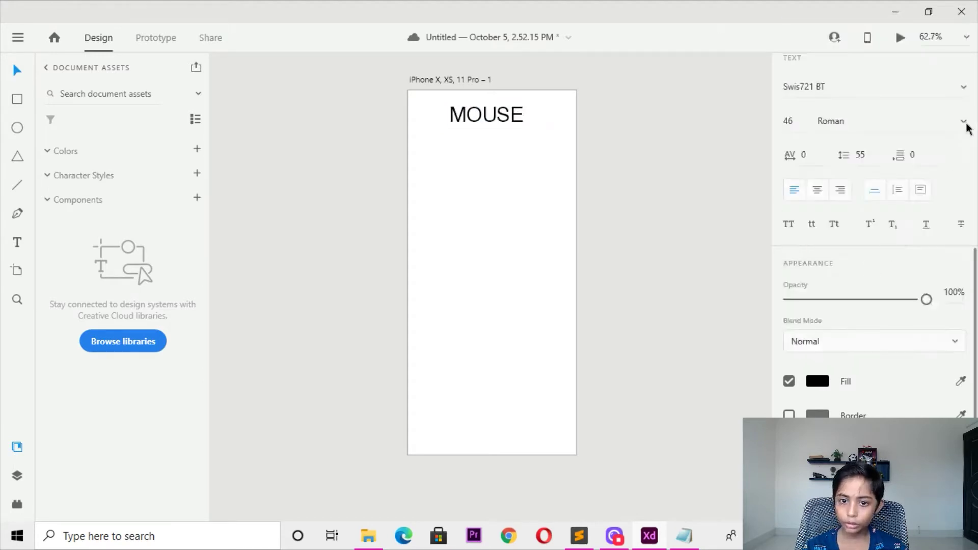
{"action": "left_click", "coordinate": [953, 95]}
{"action": "left_click", "coordinate": [896, 58]}
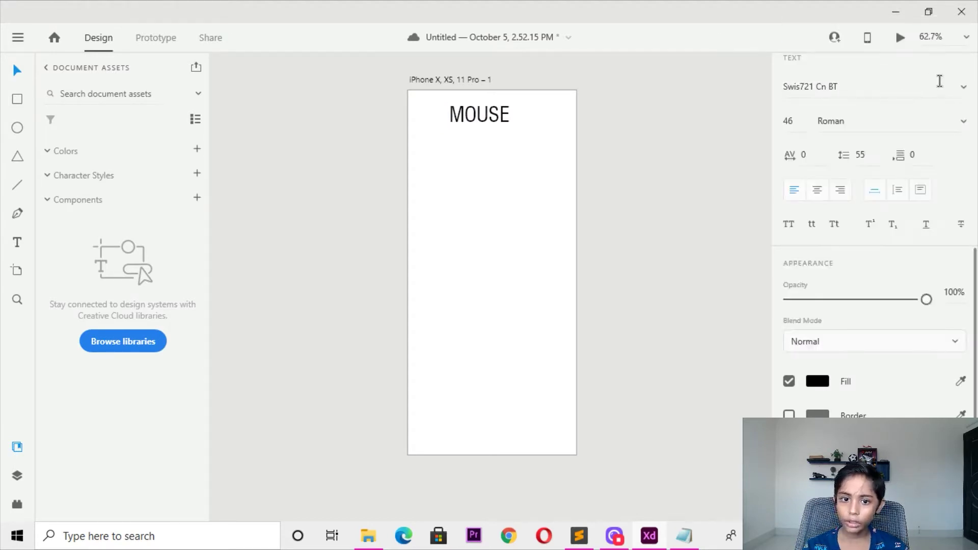
{"action": "left_click", "coordinate": [960, 94]}
{"action": "left_click", "coordinate": [830, 85]}
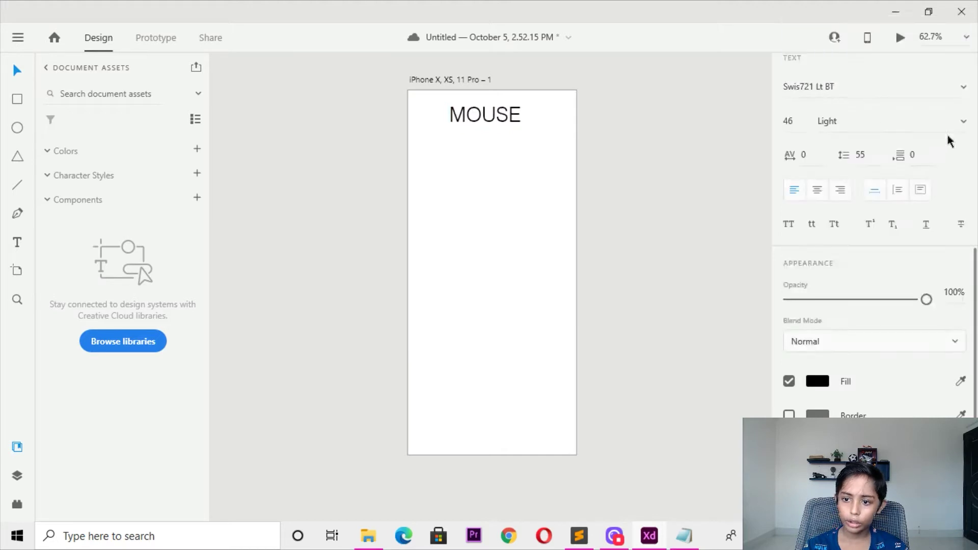
{"action": "left_click", "coordinate": [949, 89]}
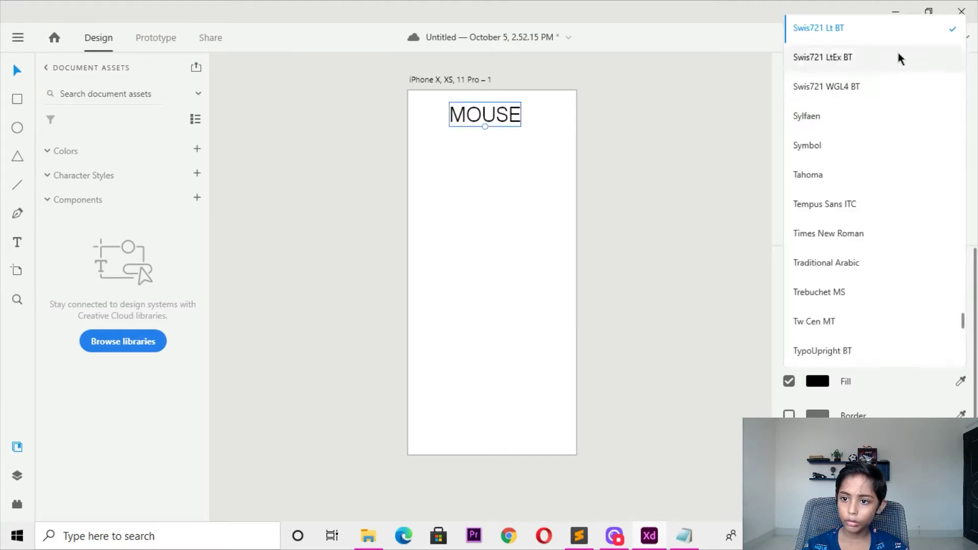
{"action": "left_click", "coordinate": [868, 52]}
{"action": "left_click", "coordinate": [948, 97]}
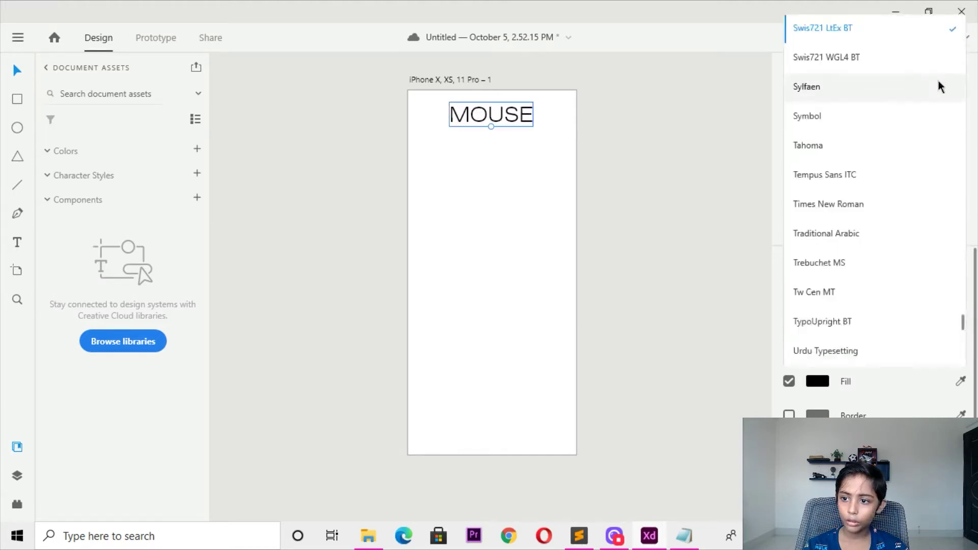
{"action": "left_click", "coordinate": [869, 64]}
{"action": "left_click", "coordinate": [964, 88]}
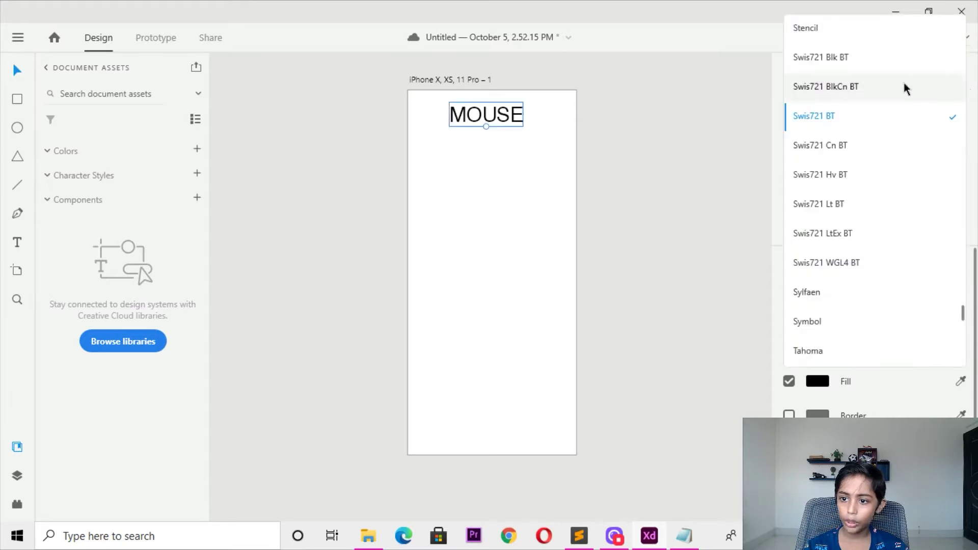
{"action": "left_click", "coordinate": [872, 138]}
{"action": "left_click", "coordinate": [955, 116]}
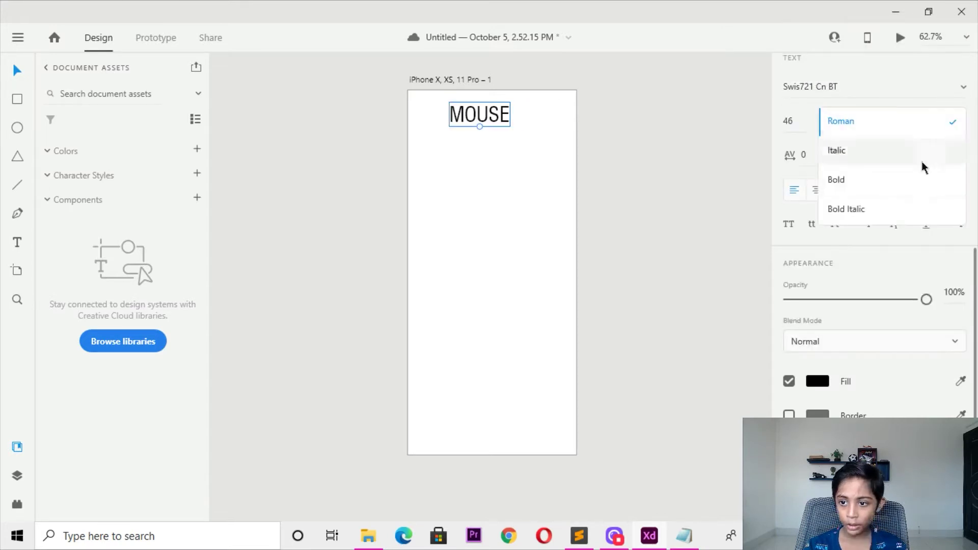
{"action": "left_click", "coordinate": [893, 190]}
Compare Swis721 Hv BT, Lt BT, LtEx BT and BT, settling on Swis721 Cn BT
{"action": "left_click", "coordinate": [964, 90]}
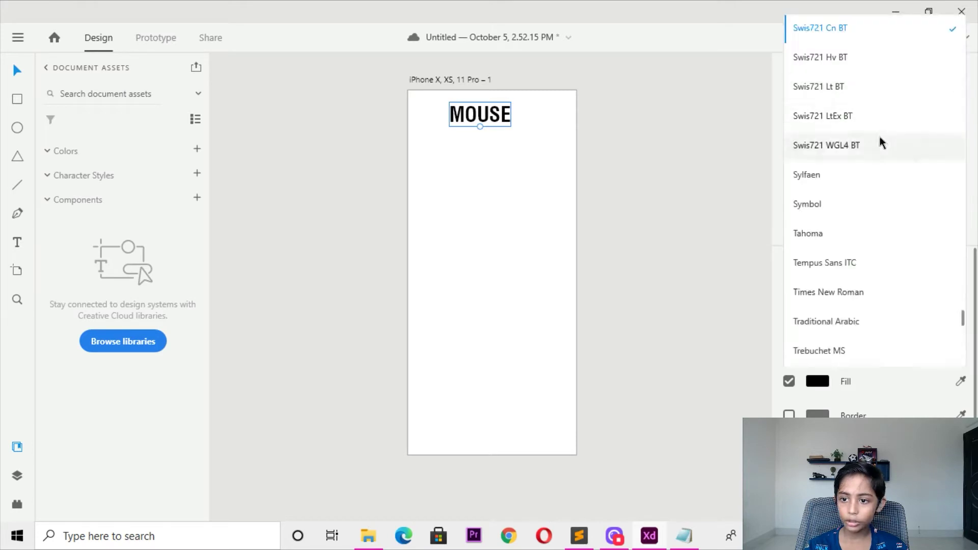
{"action": "left_click", "coordinate": [873, 59]}
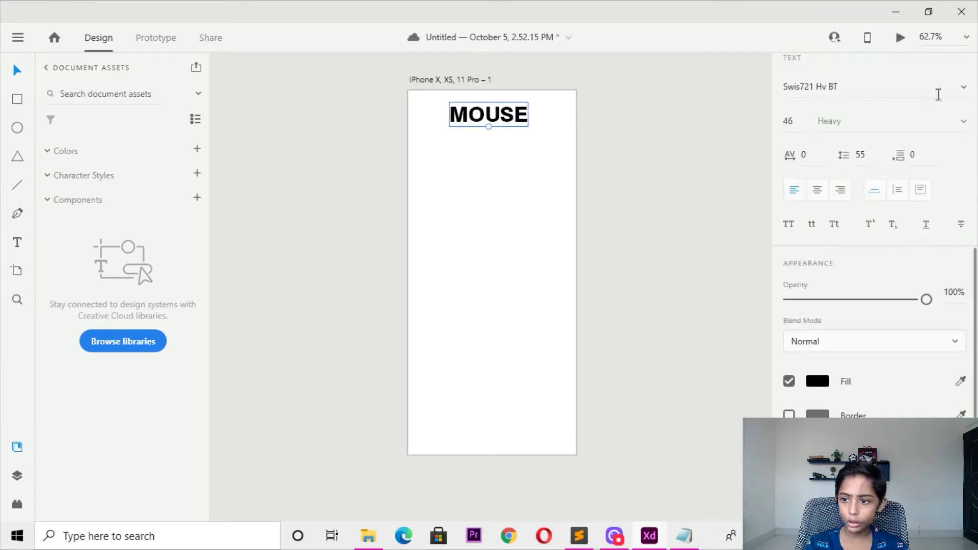
{"action": "left_click", "coordinate": [954, 92]}
{"action": "left_click", "coordinate": [860, 61]}
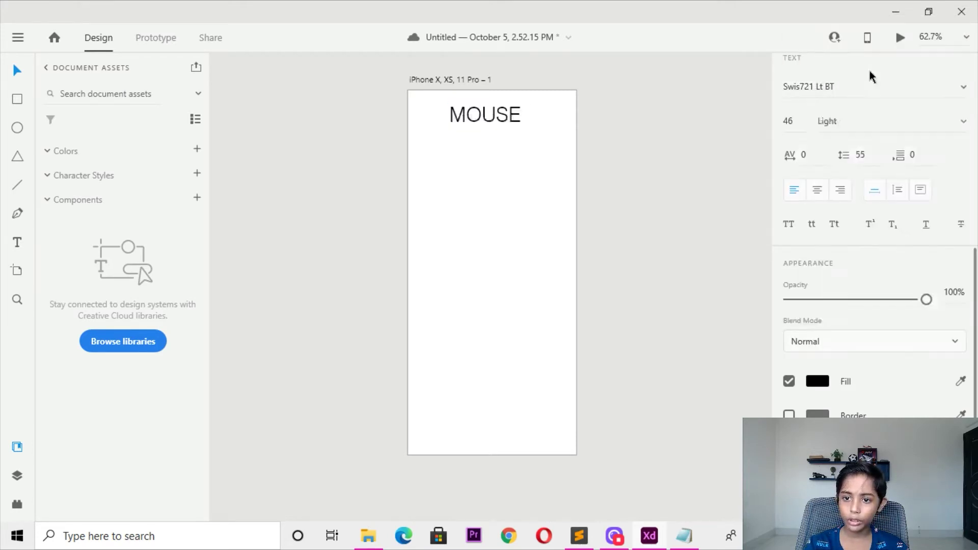
{"action": "left_click", "coordinate": [963, 90]}
{"action": "left_click", "coordinate": [847, 87]}
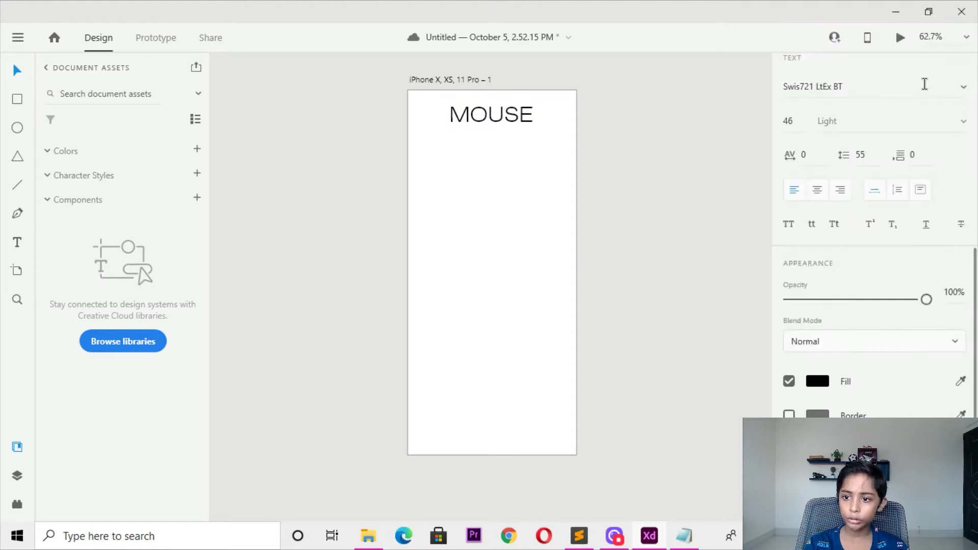
{"action": "left_click", "coordinate": [960, 91]}
{"action": "left_click", "coordinate": [869, 64]}
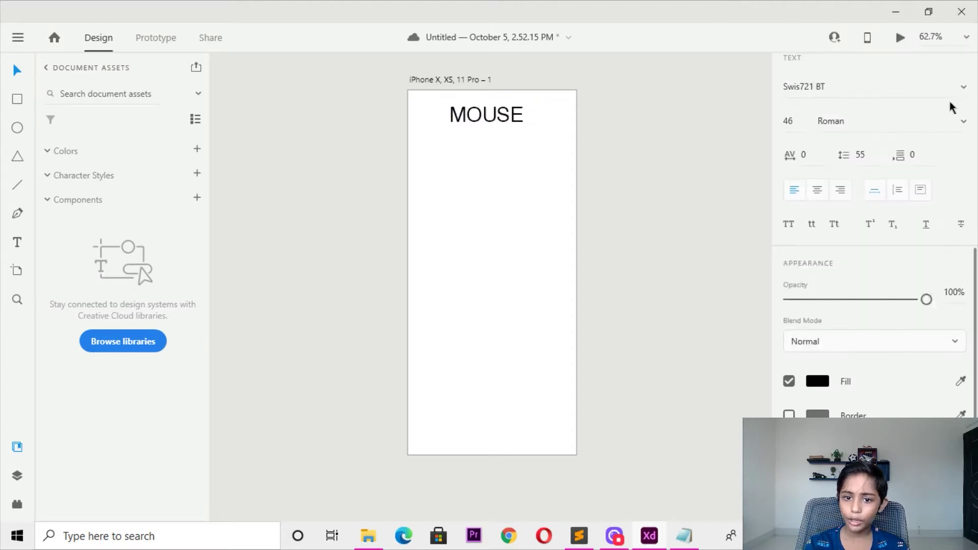
{"action": "left_click", "coordinate": [960, 94]}
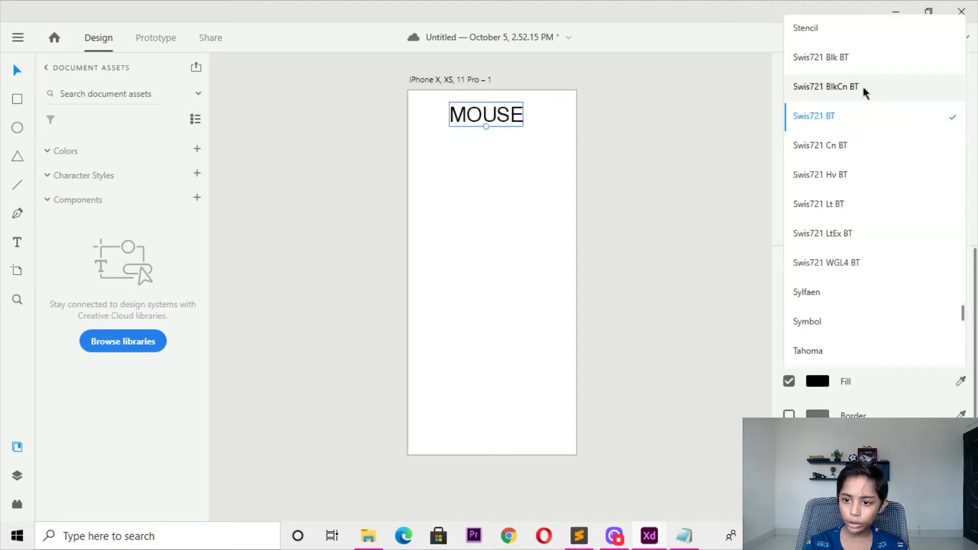
{"action": "left_click", "coordinate": [850, 147]}
Set the Swis721 Cn BT heading to Bold and nudge it slightly right
{"action": "scroll", "coordinate": [971, 100], "scroll_direction": "up", "scroll_amount": 5}
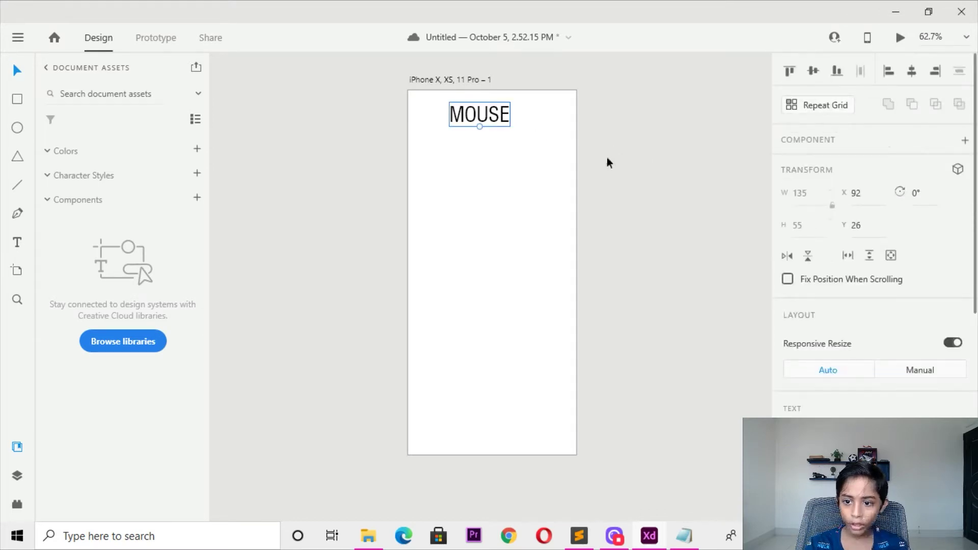
{"action": "scroll", "coordinate": [607, 162], "scroll_direction": "down", "scroll_amount": 1}
{"action": "scroll", "coordinate": [888, 330], "scroll_direction": "down", "scroll_amount": 2}
{"action": "scroll", "coordinate": [948, 314], "scroll_direction": "down", "scroll_amount": 3}
{"action": "left_click", "coordinate": [945, 331]}
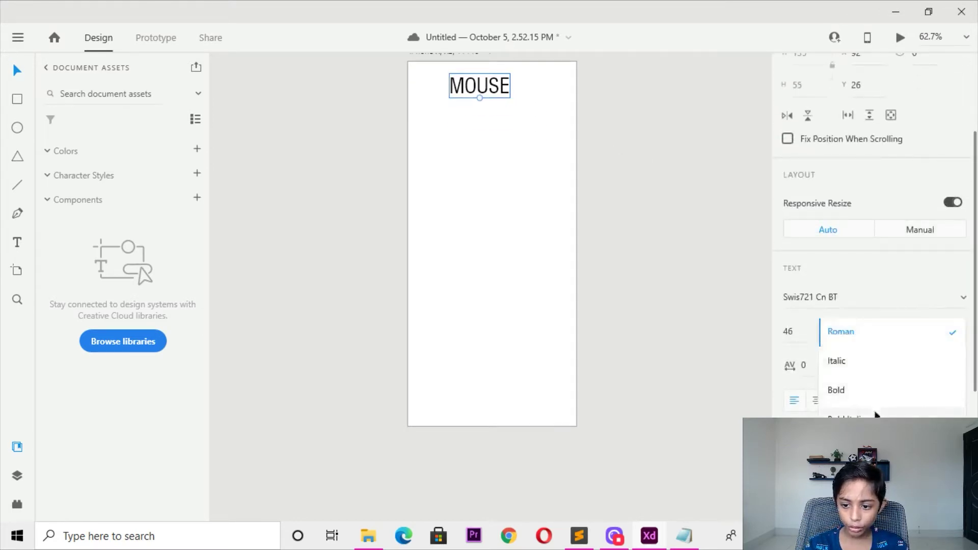
{"action": "left_click", "coordinate": [851, 393]}
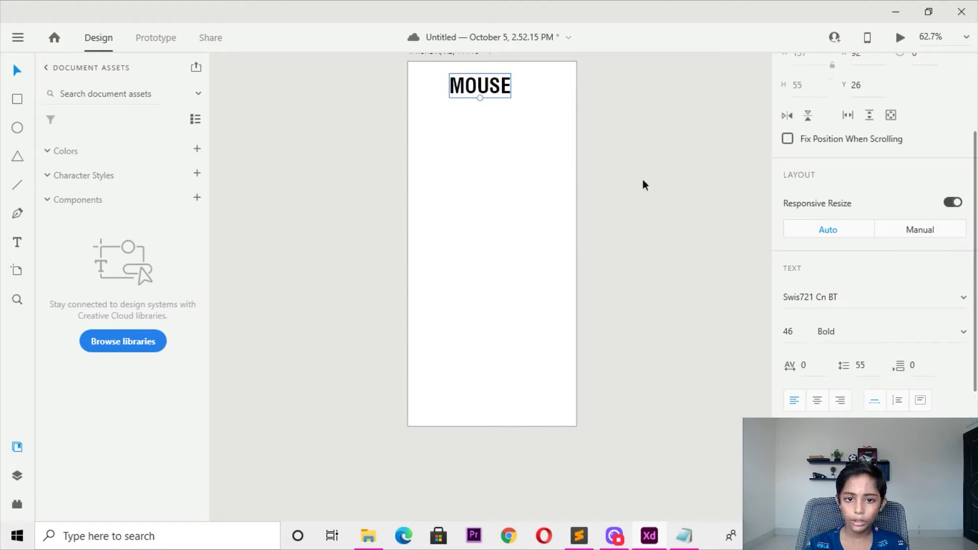
{"action": "left_click_drag", "start_coordinate": [472, 94], "coordinate": [484, 94]}
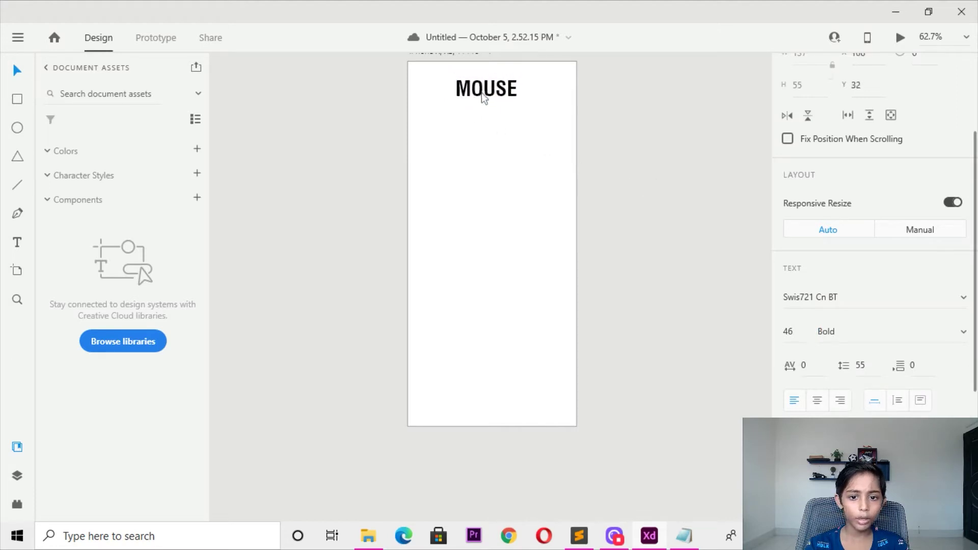
Zoom in and centre the MOUSE heading horizontally on the artboard
{"action": "left_click", "coordinate": [597, 108]}
{"action": "key", "text": "ctrl+plus"}
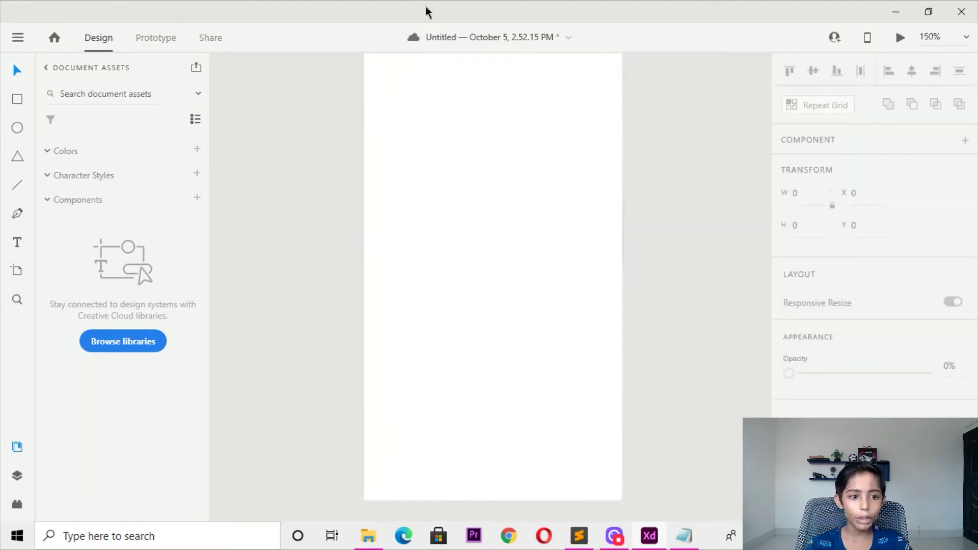
{"action": "left_click", "coordinate": [511, 117]}
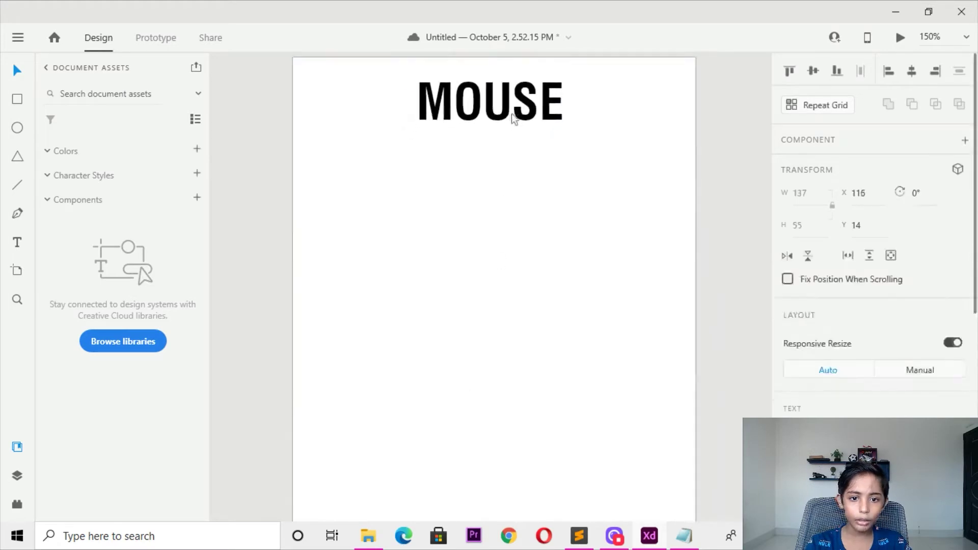
{"action": "left_click_drag", "start_coordinate": [513, 118], "coordinate": [518, 124]}
{"action": "key", "text": "Escape"}
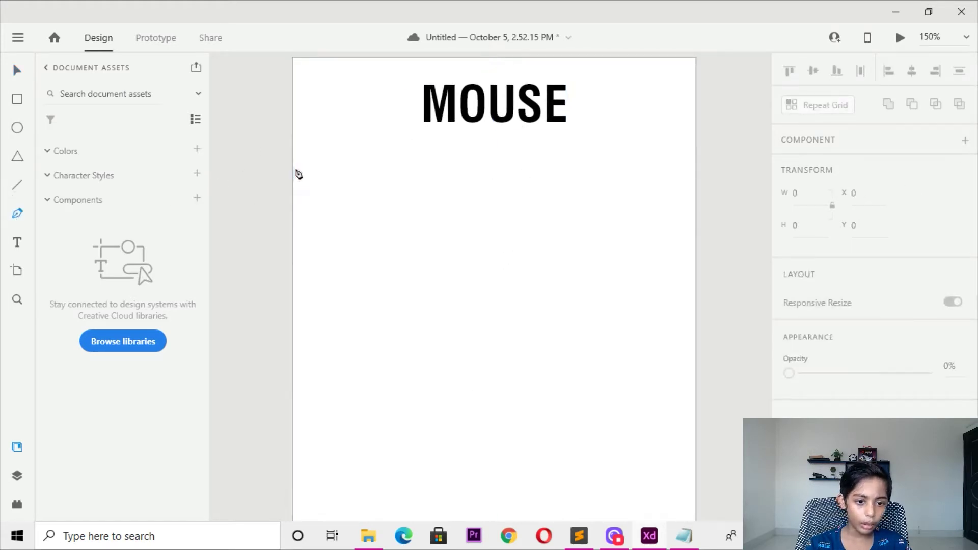
Draw a full-width divider line under MOUSE and nudge it down to Y 111.33
{"action": "left_click", "coordinate": [293, 140]}
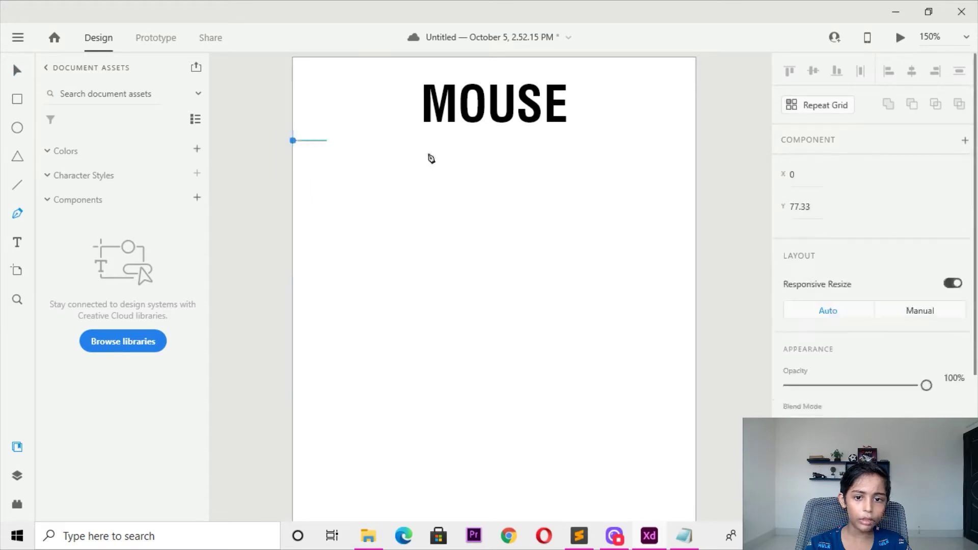
{"action": "left_click", "coordinate": [695, 140]}
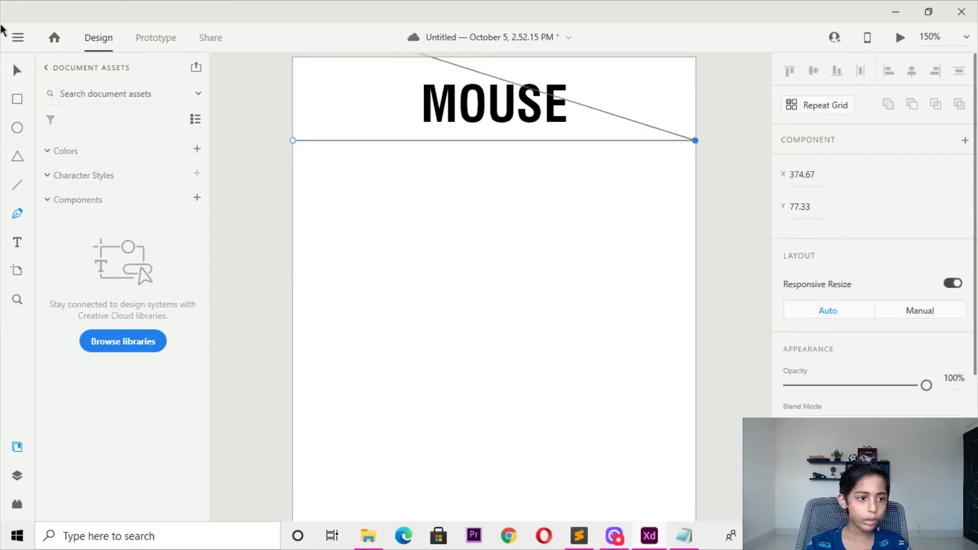
{"action": "key", "text": "Escape"}
{"action": "key", "text": "Down"}
{"action": "key", "text": "Down"}
{"action": "key", "text": "Down"}
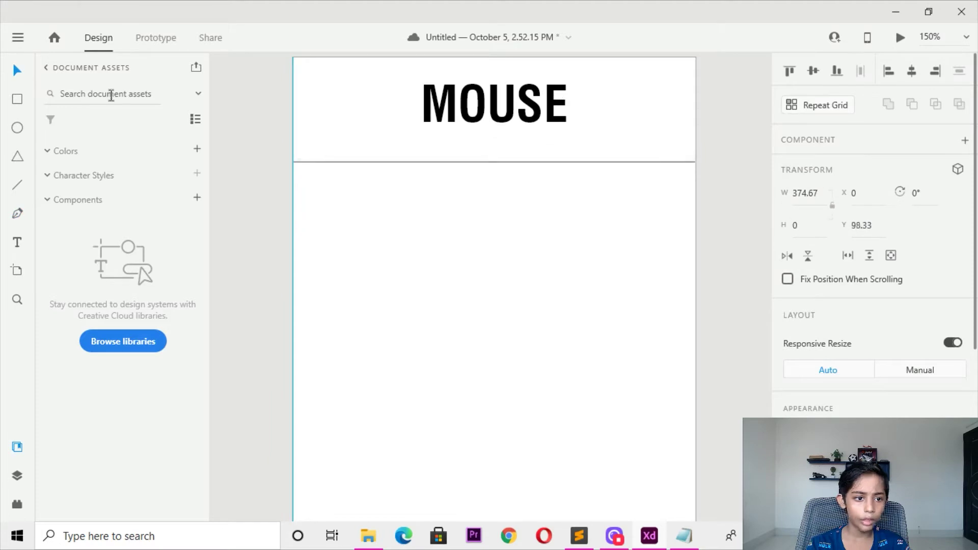
{"action": "key", "text": "Down"}
{"action": "key", "text": "Down"}
{"action": "key", "text": "Down"}
{"action": "scroll", "coordinate": [257, 114], "scroll_direction": "down", "scroll_amount": 2}
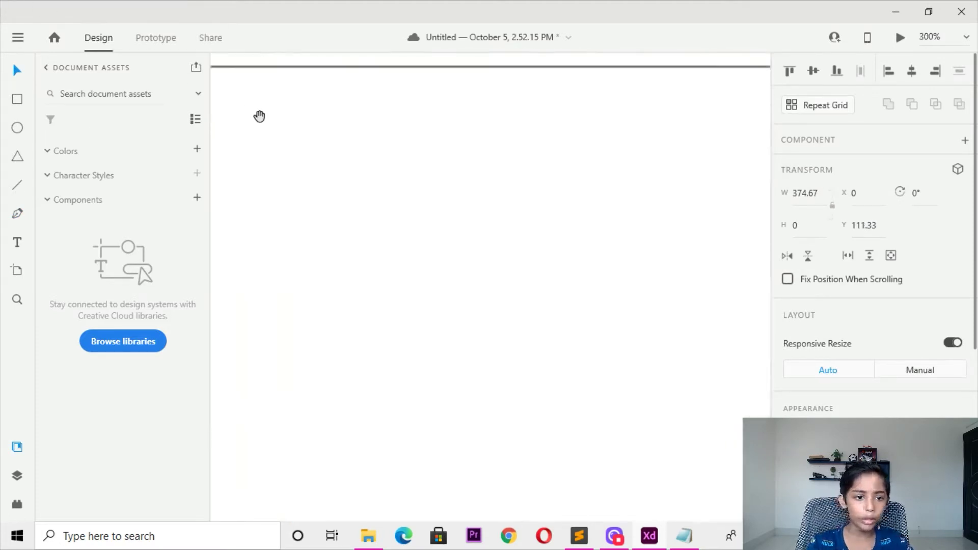
{"action": "scroll", "coordinate": [457, 410], "scroll_direction": "up", "scroll_amount": 3, "text": "ctrl"}
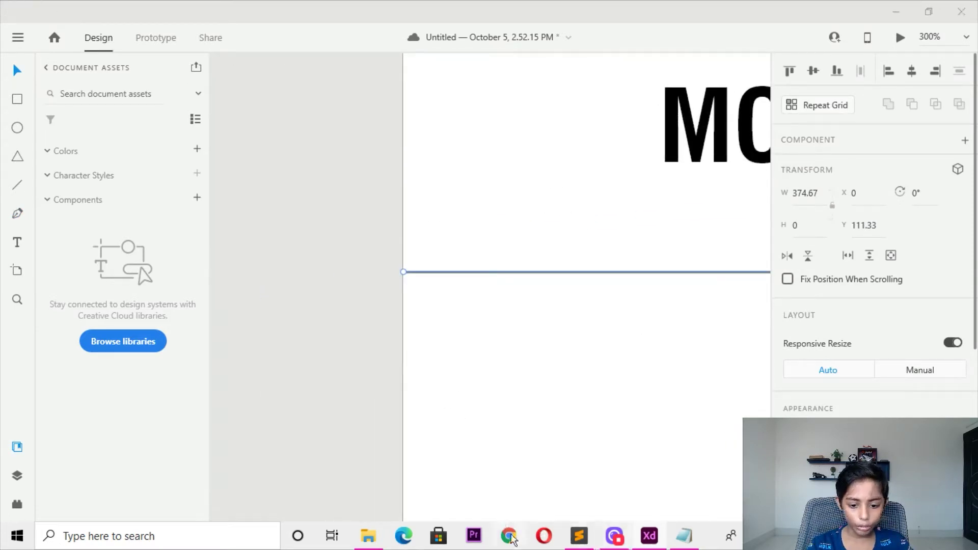
In the browser, search Google for flaticon and search Flaticon's icons for 'search'
{"action": "key", "text": "alt+Tab"}
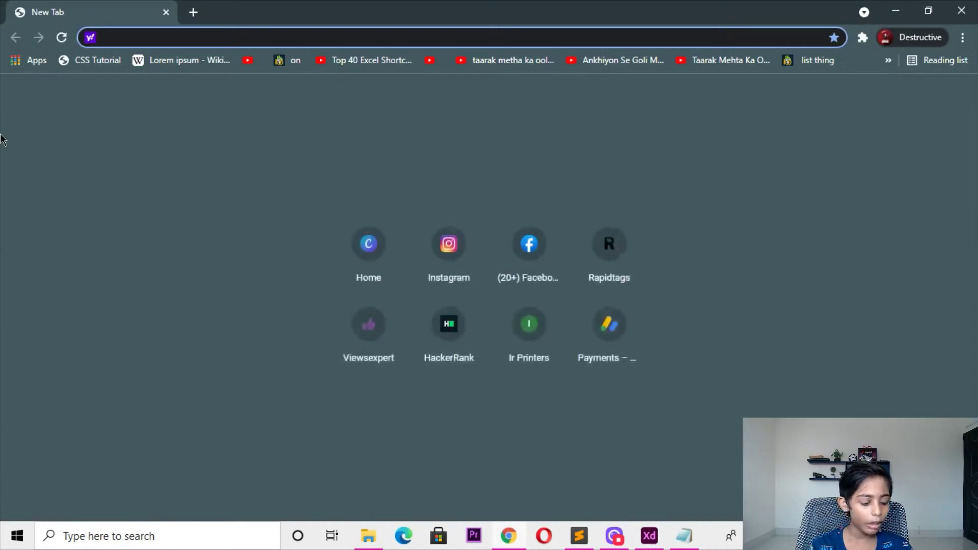
{"action": "type", "text": "google.com"}
{"action": "key", "text": "Return"}
{"action": "type", "text": "FLA"}
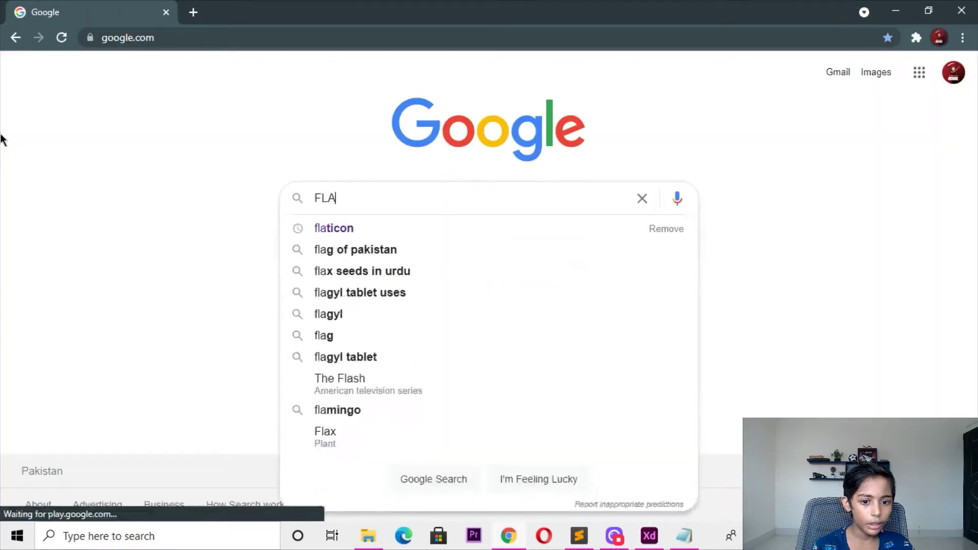
{"action": "key", "text": "Down"}
{"action": "key", "text": "Return"}
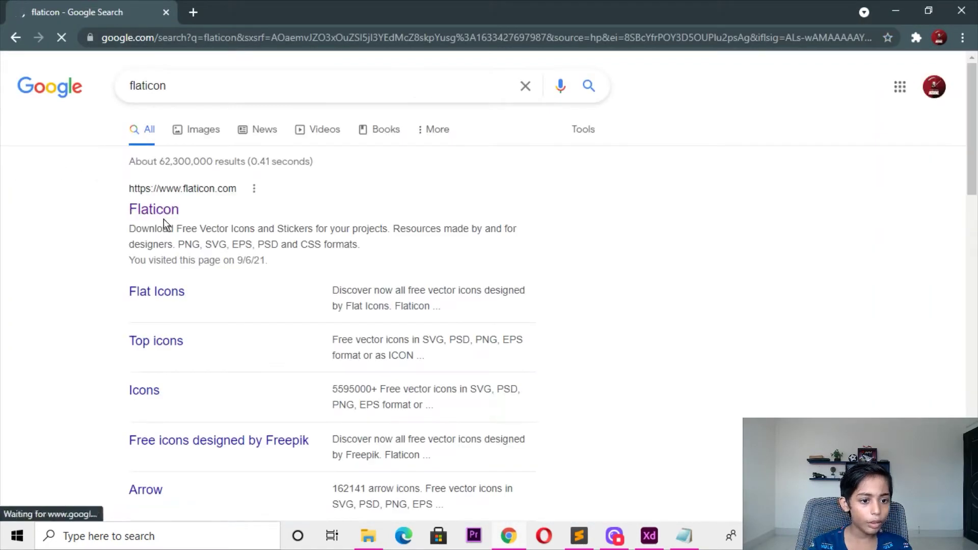
{"action": "left_click", "coordinate": [148, 210]}
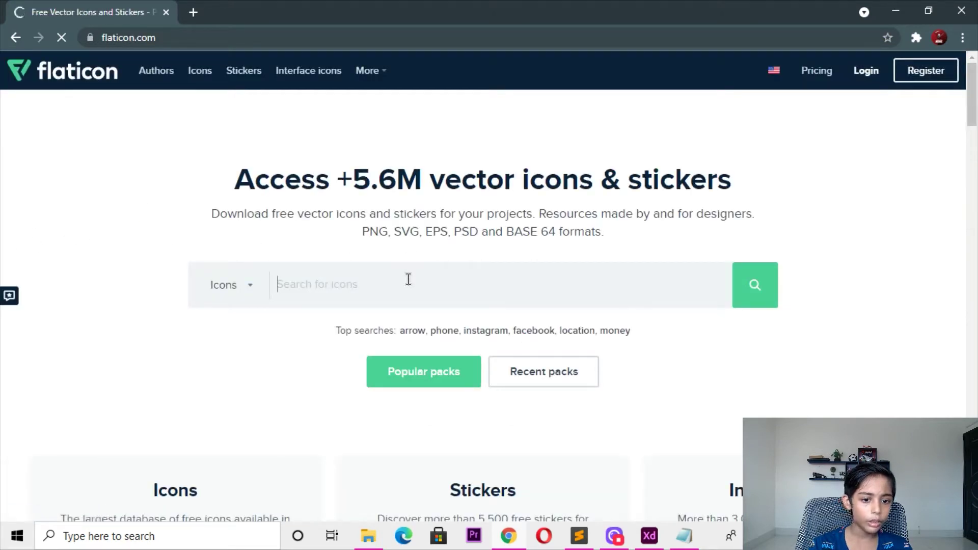
{"action": "type", "text": "SEARCH"}
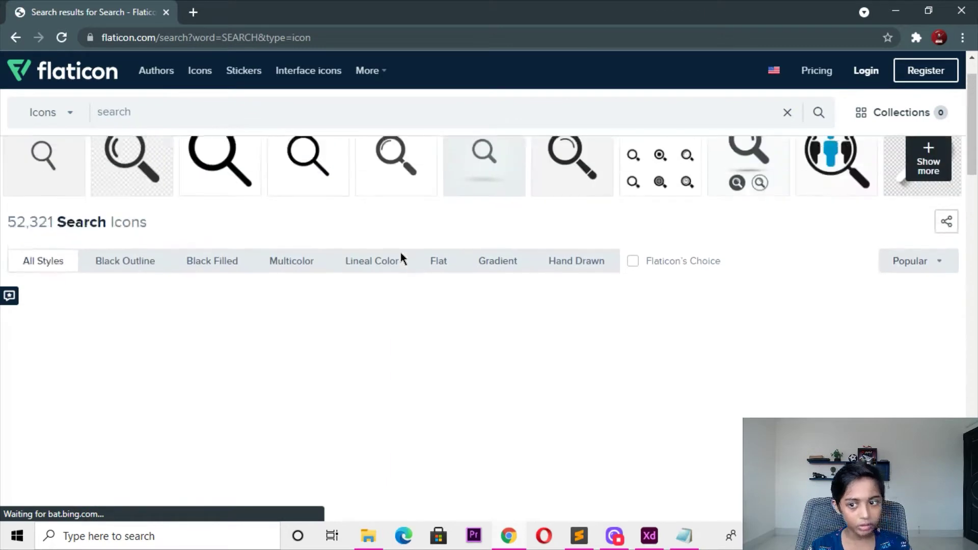
{"action": "scroll", "coordinate": [402, 262], "scroll_direction": "down", "scroll_amount": 1}
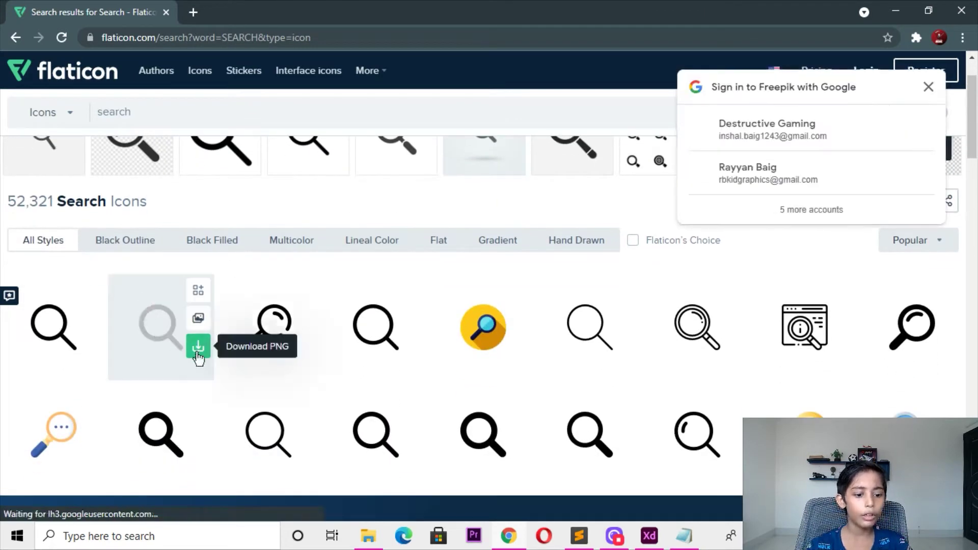
Download the magnifying-glass icon as a free PNG to the desktop
{"action": "left_click", "coordinate": [194, 454]}
{"action": "left_click", "coordinate": [585, 267]}
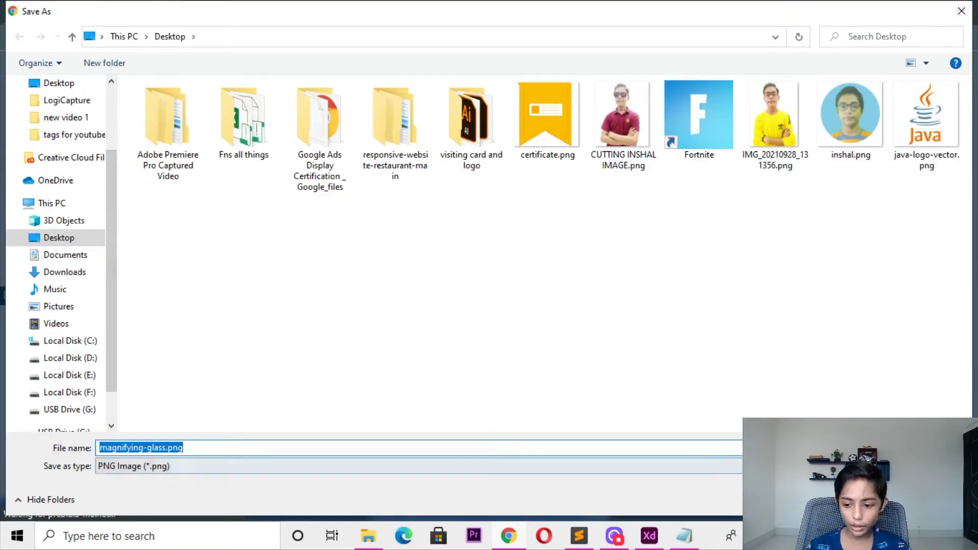
{"action": "key", "text": "Return"}
{"action": "left_click", "coordinate": [813, 116]}
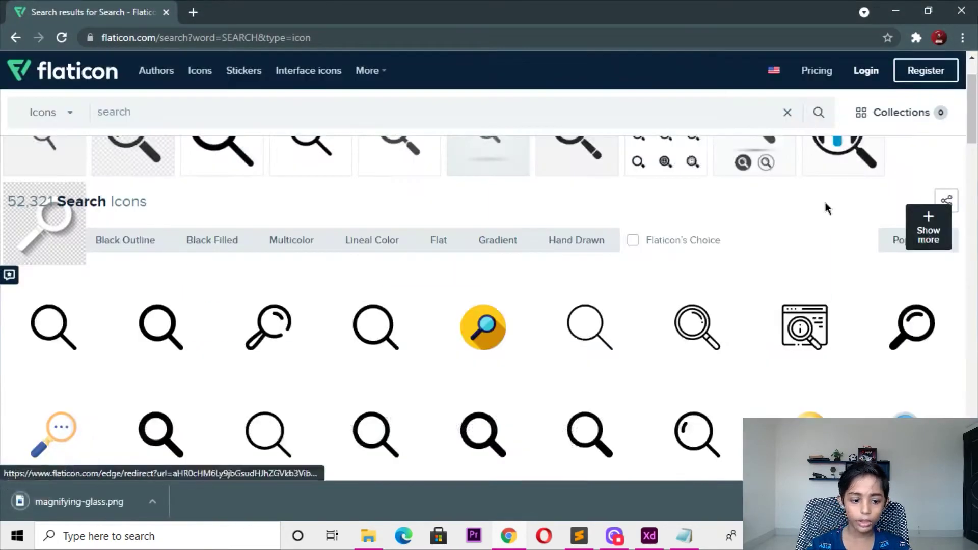
Drag magnifying-glass.png from the desktop onto the XD artboard
{"action": "left_click", "coordinate": [454, 239]}
{"action": "right_click", "coordinate": [448, 239]}
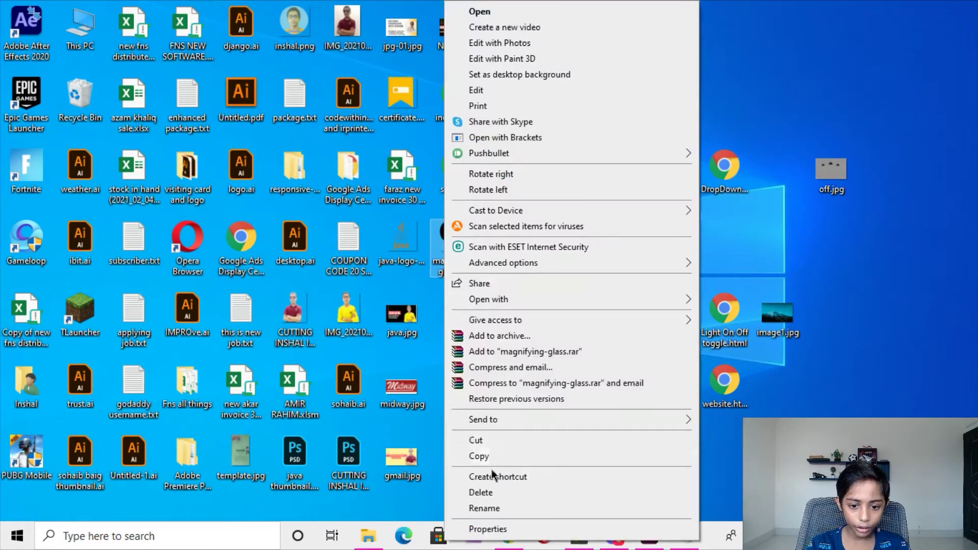
{"action": "key", "text": "Escape"}
{"action": "left_click_drag", "start_coordinate": [476, 266], "coordinate": [550, 326]}
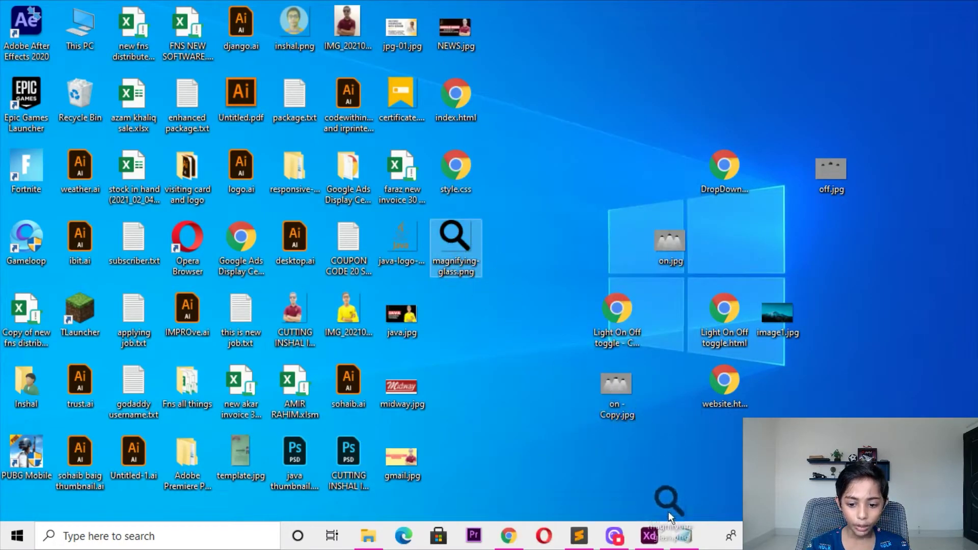
{"action": "mouse_move", "coordinate": [652, 537]}
{"action": "left_mouse_down"}
{"action": "mouse_move", "coordinate": [488, 248]}
{"action": "mouse_move", "coordinate": [356, 185]}
{"action": "left_mouse_up"}
Shrink the magnifier image to 42×42 and move it onto the artboard below MOUSE
{"action": "key", "text": "ctrl+minus"}
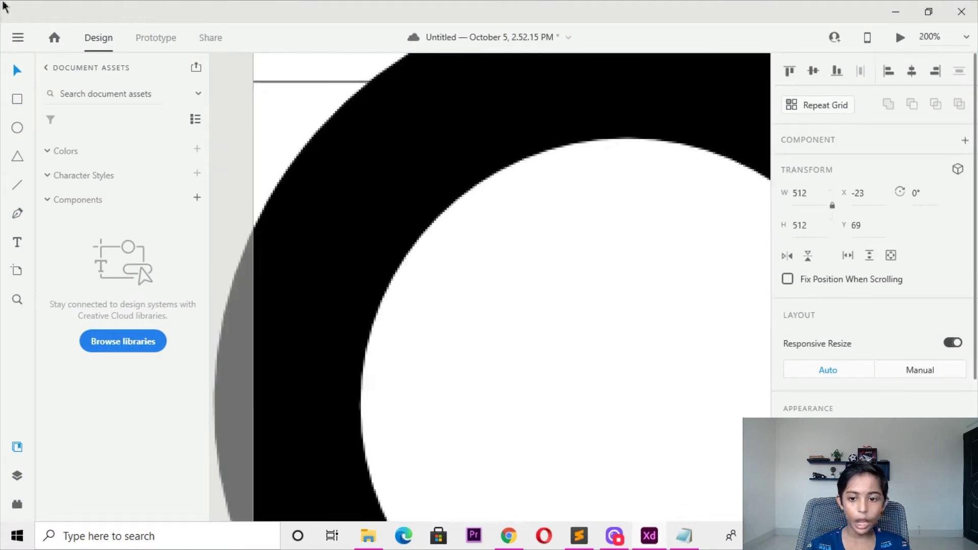
{"action": "key", "text": "ctrl+minus"}
{"action": "scroll", "coordinate": [500, 246], "scroll_direction": "down", "scroll_amount": 5}
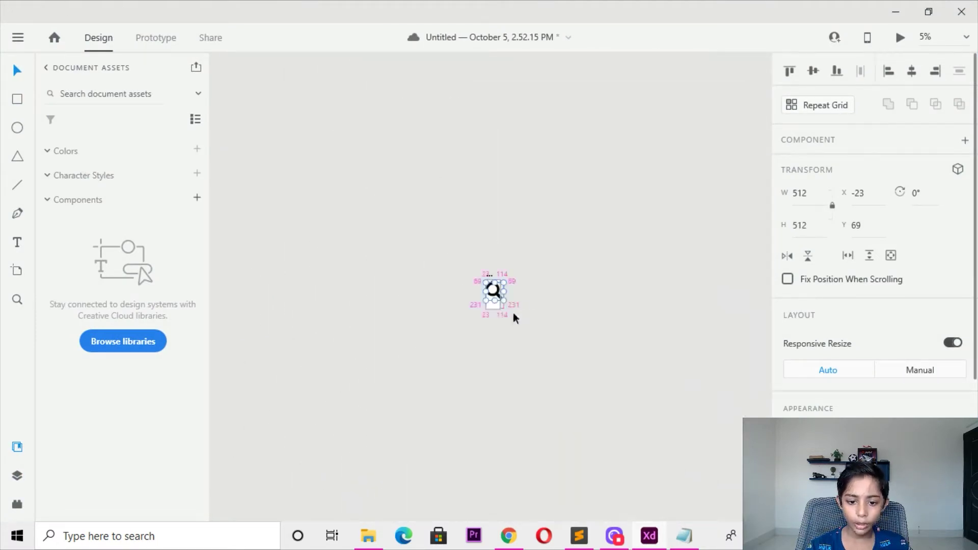
{"action": "left_click_drag", "start_coordinate": [506, 304], "coordinate": [485, 283]}
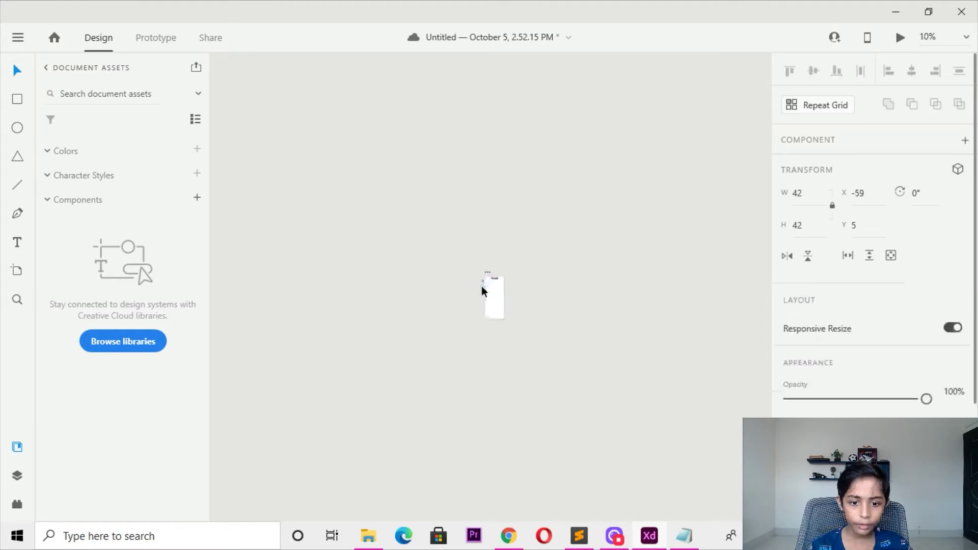
{"action": "scroll", "coordinate": [483, 290], "scroll_direction": "up", "scroll_amount": 5}
{"action": "scroll", "coordinate": [481, 288], "scroll_direction": "up", "scroll_amount": 8}
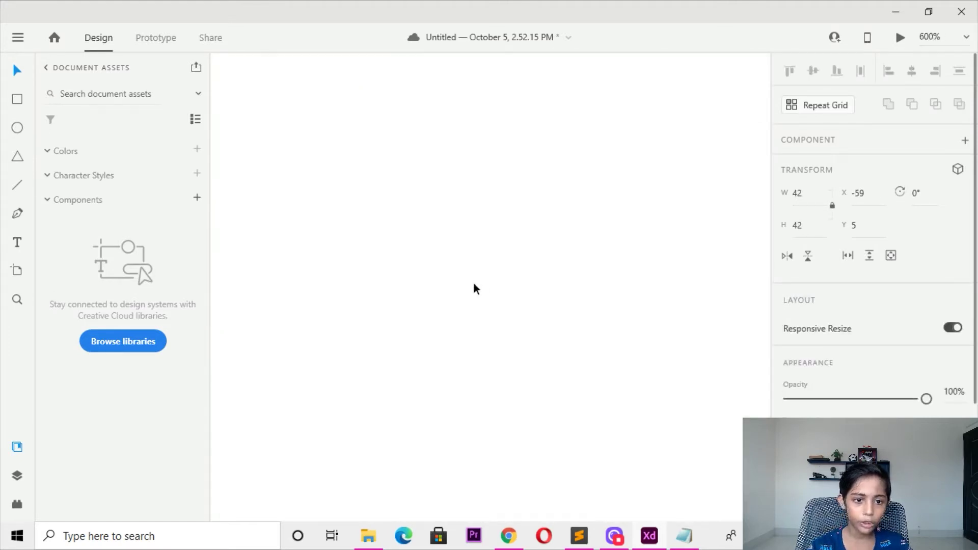
{"action": "scroll", "coordinate": [473, 289], "scroll_direction": "down", "scroll_amount": 2}
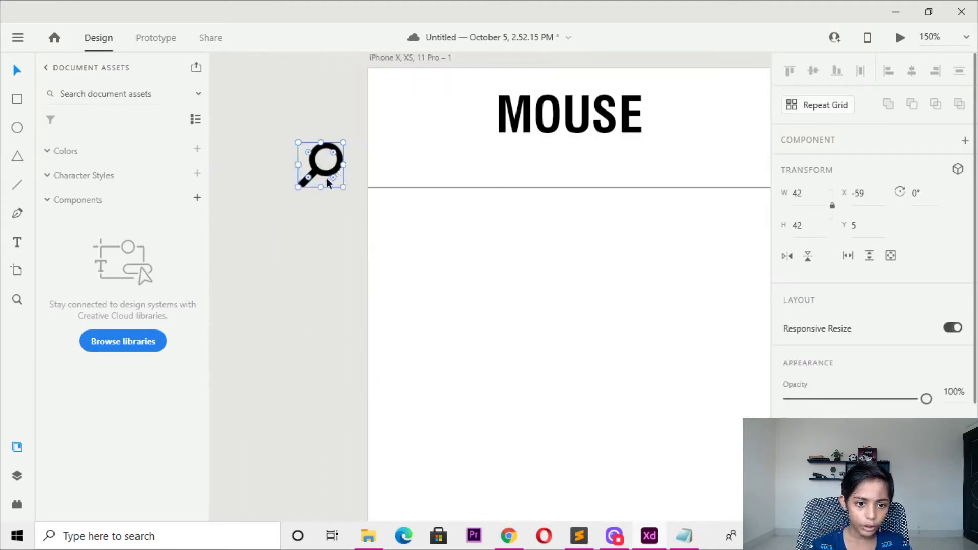
{"action": "mouse_move", "coordinate": [329, 182]}
{"action": "left_mouse_down"}
{"action": "mouse_move", "coordinate": [516, 269]}
{"action": "mouse_move", "coordinate": [446, 251]}
{"action": "mouse_move", "coordinate": [428, 161]}
{"action": "mouse_move", "coordinate": [407, 172]}
{"action": "left_mouse_up"}
Lower the divider line and delete the extra top divider line
{"action": "mouse_move", "coordinate": [490, 190]}
{"action": "left_mouse_down"}
{"action": "mouse_move", "coordinate": [489, 203]}
{"action": "mouse_move", "coordinate": [465, 168]}
{"action": "mouse_move", "coordinate": [421, 168]}
{"action": "mouse_move", "coordinate": [426, 198]}
{"action": "mouse_move", "coordinate": [411, 189]}
{"action": "left_mouse_up"}
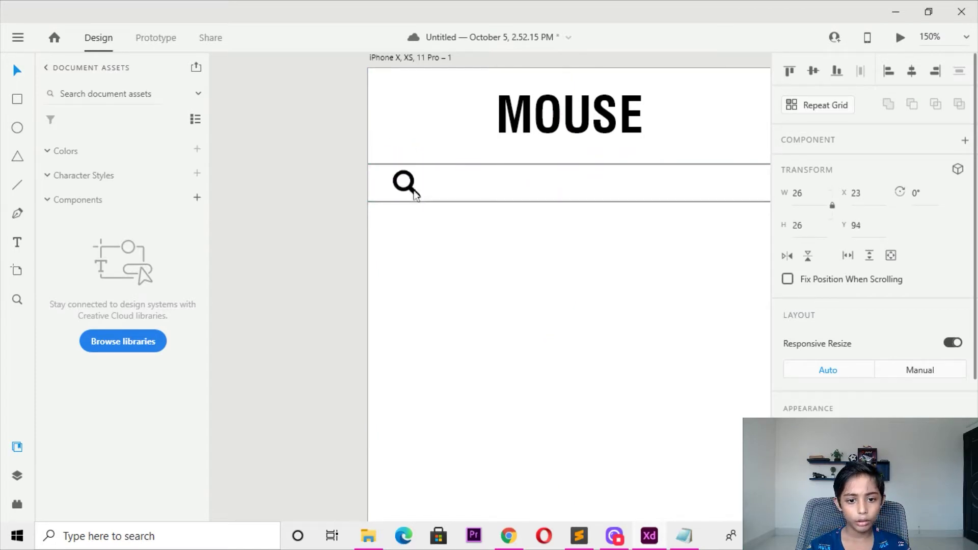
{"action": "left_click", "coordinate": [435, 173]}
{"action": "key", "text": "Delete"}
Shrink the magnifier to 22 × 22, nudge it into place and set opacity to 71%
{"action": "left_click", "coordinate": [416, 191]}
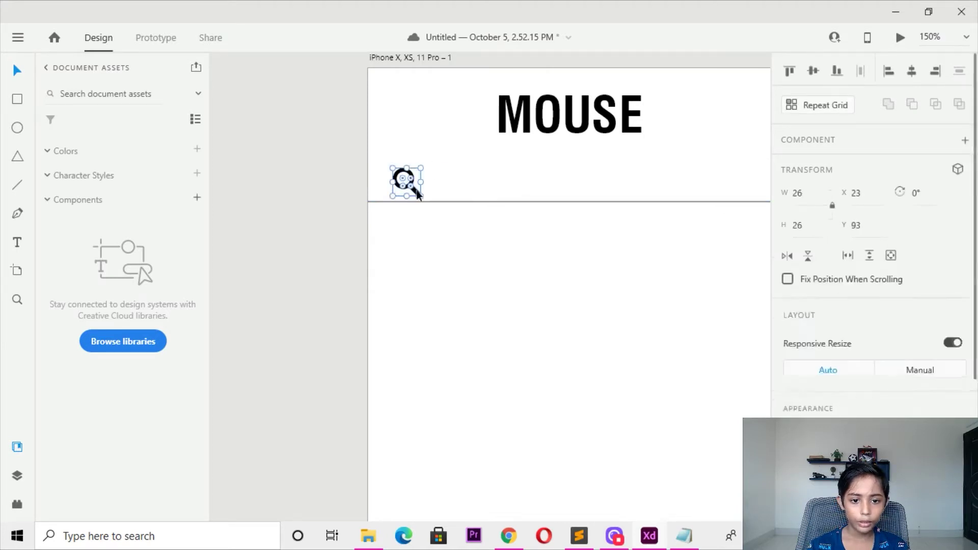
{"action": "left_click_drag", "start_coordinate": [417, 191], "coordinate": [413, 188]}
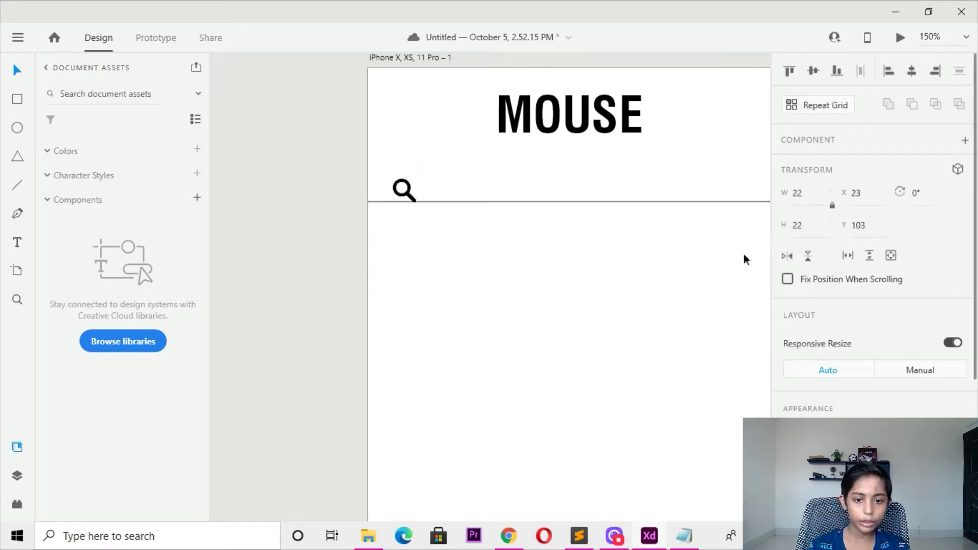
{"action": "scroll", "coordinate": [866, 305], "scroll_direction": "down", "scroll_amount": 2}
{"action": "key", "text": "shift+Up"}
{"action": "key", "text": "Right"}
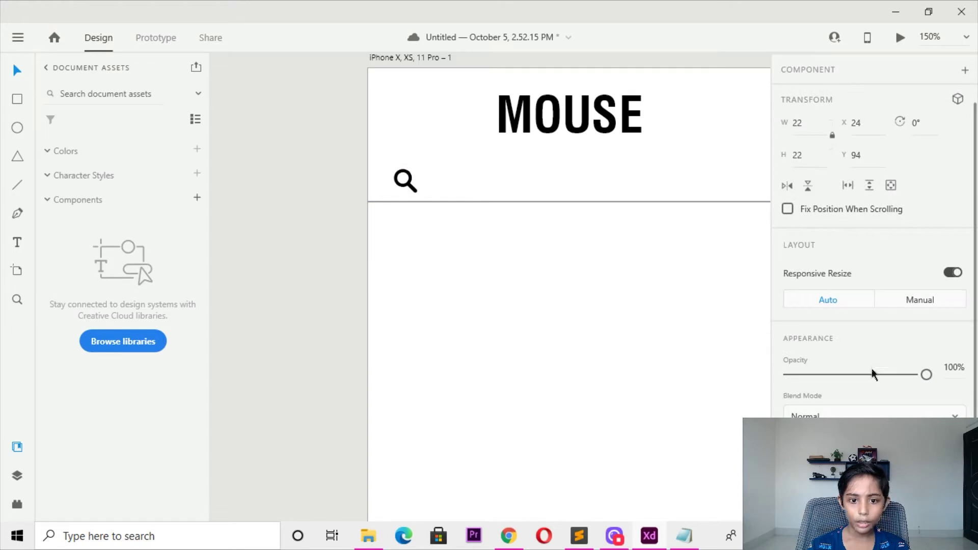
{"action": "left_click", "coordinate": [873, 374]}
{"action": "left_click_drag", "start_coordinate": [873, 375], "coordinate": [883, 375]}
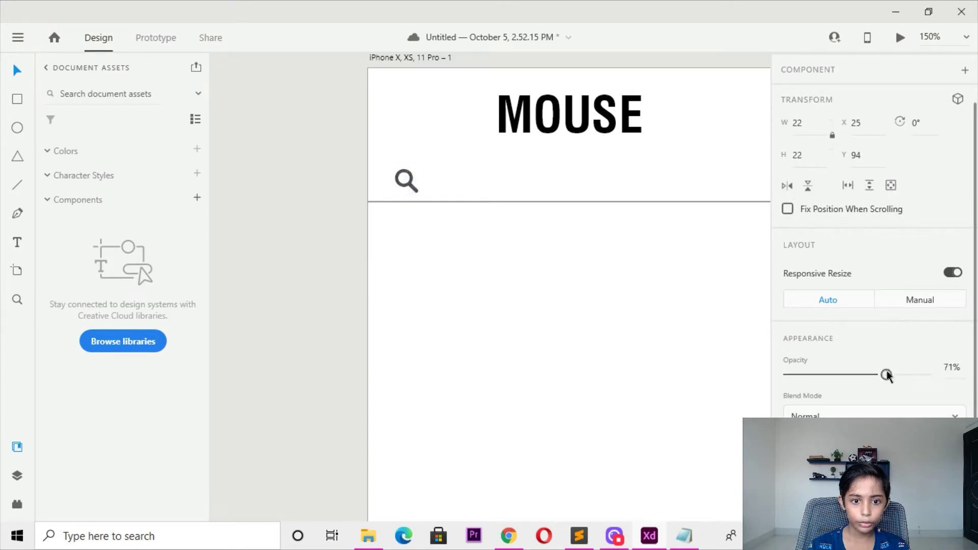
{"action": "left_click", "coordinate": [636, 336]}
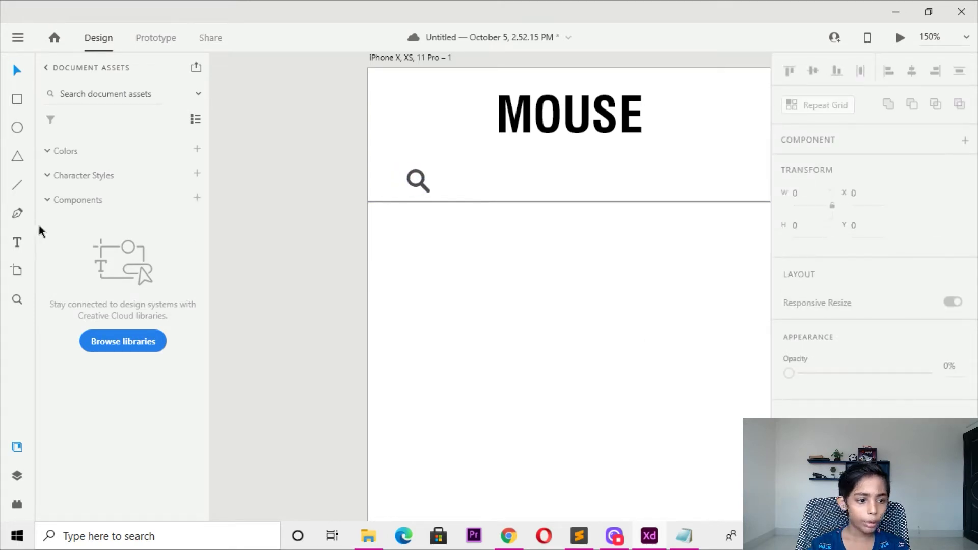
Type a SEARCH label and scale it down beside the magnifier icon
{"action": "left_click", "coordinate": [455, 185]}
{"action": "type", "text": "و"}
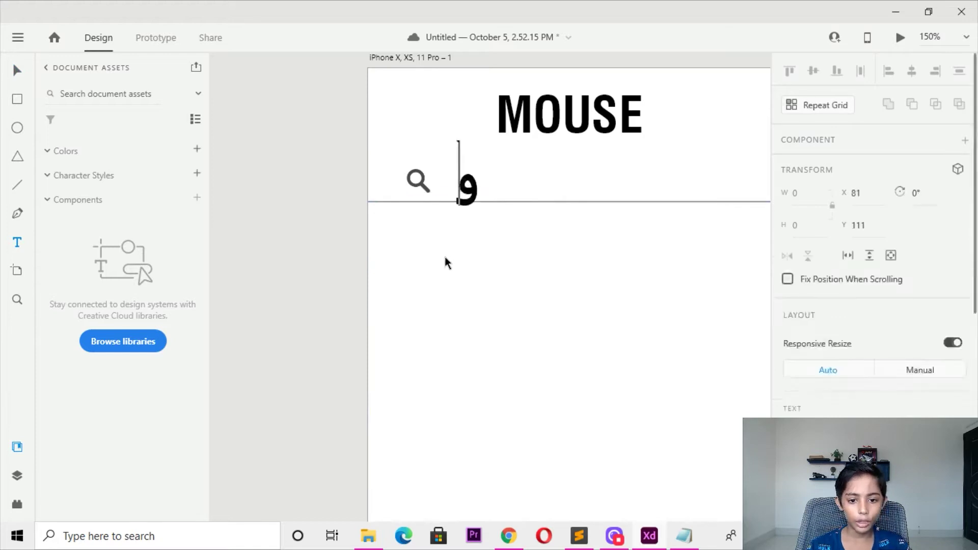
{"action": "type", "text": "ه"}
{"action": "key", "text": "BackSpace"}
{"action": "key", "text": "BackSpace"}
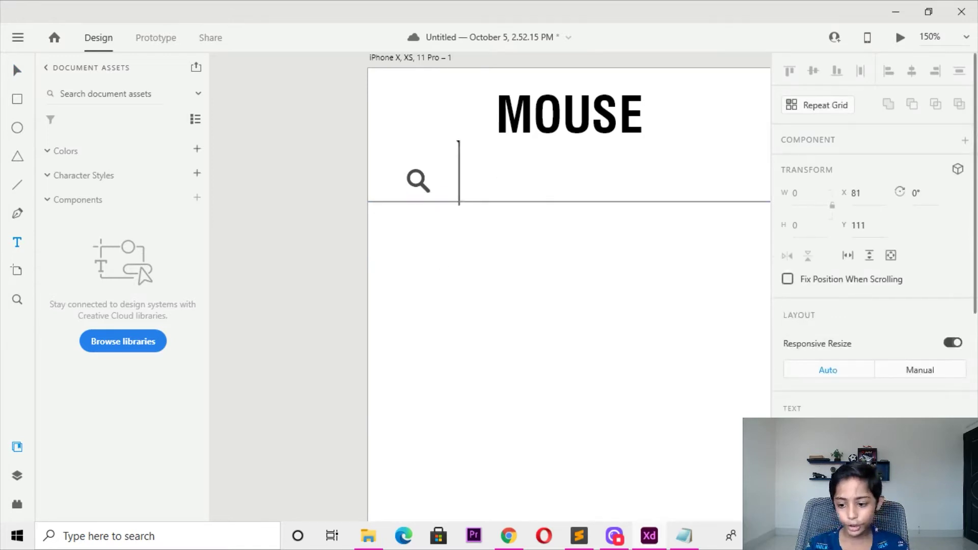
{"action": "key", "text": "super+space"}
{"action": "type", "text": "SEARCH"}
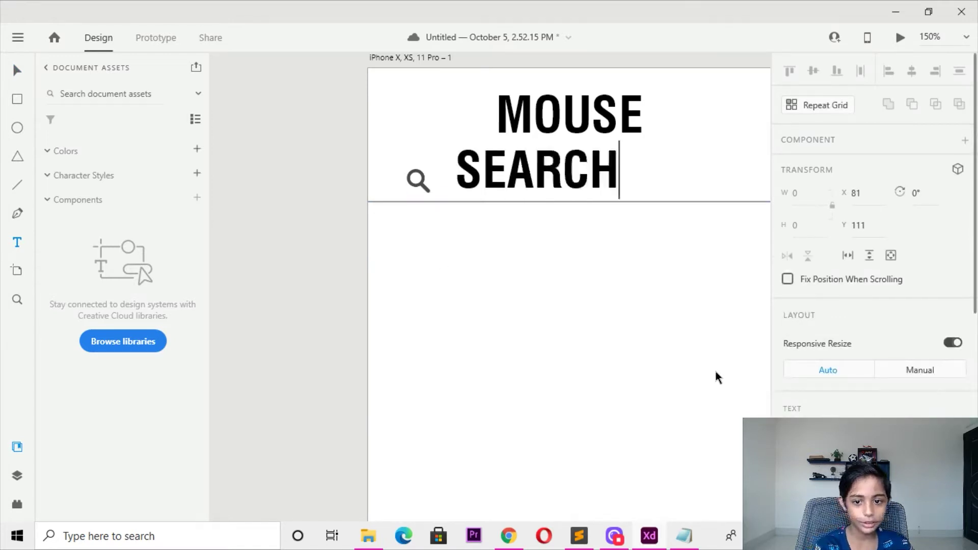
{"action": "key", "text": "Escape"}
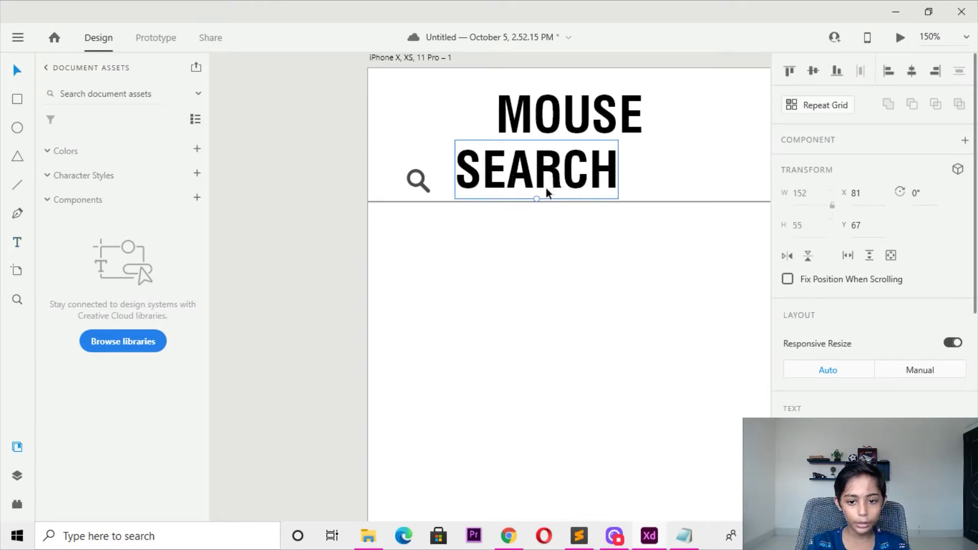
{"action": "mouse_move", "coordinate": [537, 199]}
{"action": "left_mouse_down"}
{"action": "mouse_move", "coordinate": [536, 165]}
{"action": "mouse_move", "coordinate": [471, 186]}
{"action": "left_mouse_up"}
Fade the SEARCH label to light grey at 17% opacity
{"action": "scroll", "coordinate": [912, 316], "scroll_direction": "down", "scroll_amount": 3}
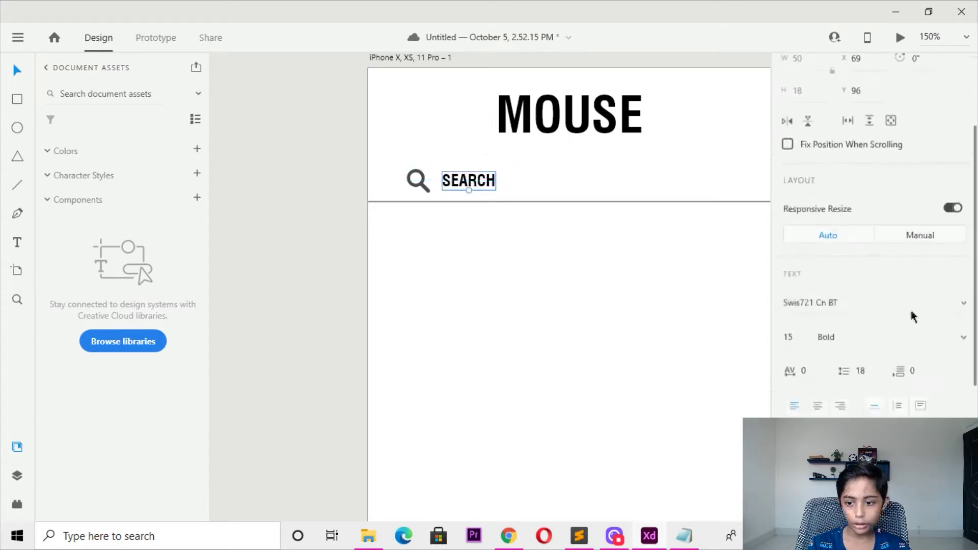
{"action": "scroll", "coordinate": [855, 408], "scroll_direction": "down", "scroll_amount": 2}
{"action": "scroll", "coordinate": [833, 406], "scroll_direction": "down", "scroll_amount": 2}
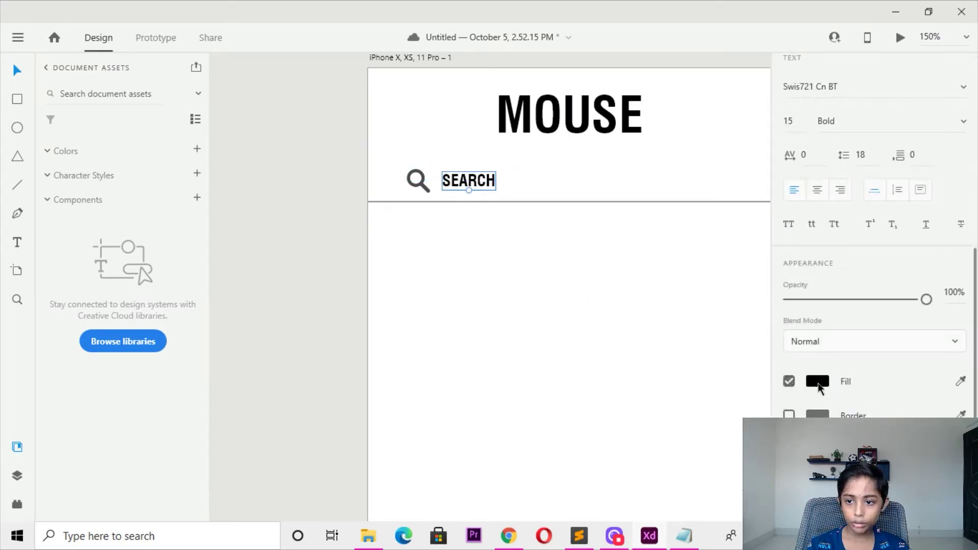
{"action": "left_click", "coordinate": [808, 379]}
{"action": "left_click", "coordinate": [891, 292]}
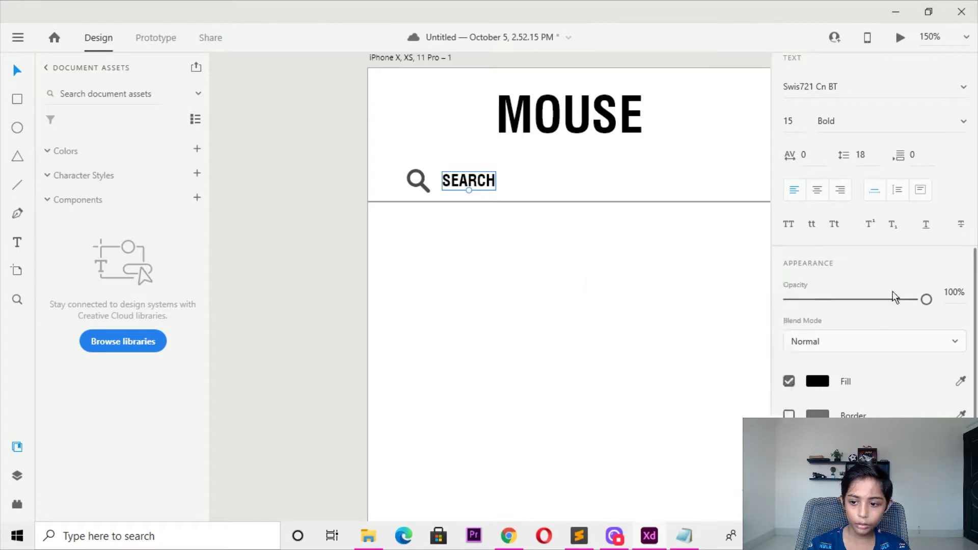
{"action": "left_click_drag", "start_coordinate": [926, 299], "coordinate": [805, 300]}
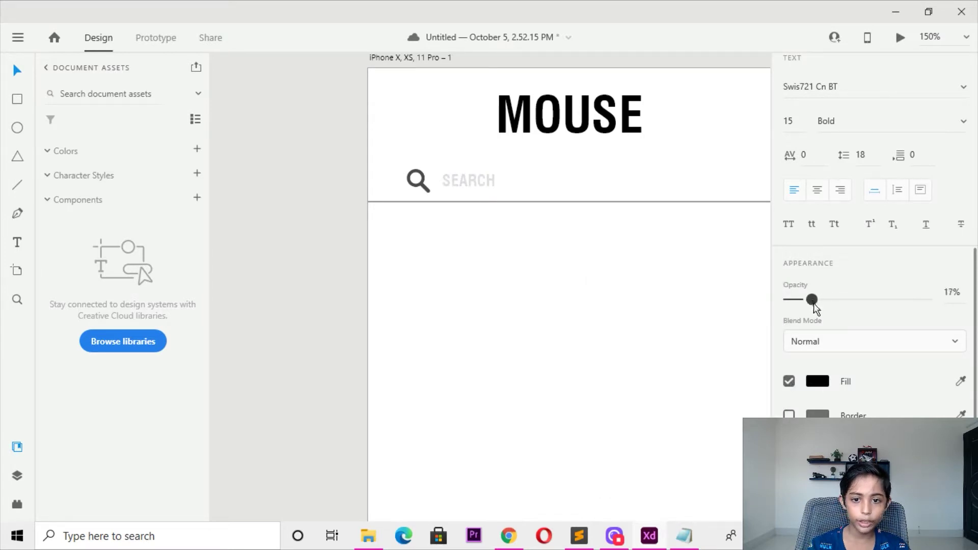
Rotate the magnifier icon beside SEARCH so its handle points down-left
{"action": "left_click", "coordinate": [674, 291]}
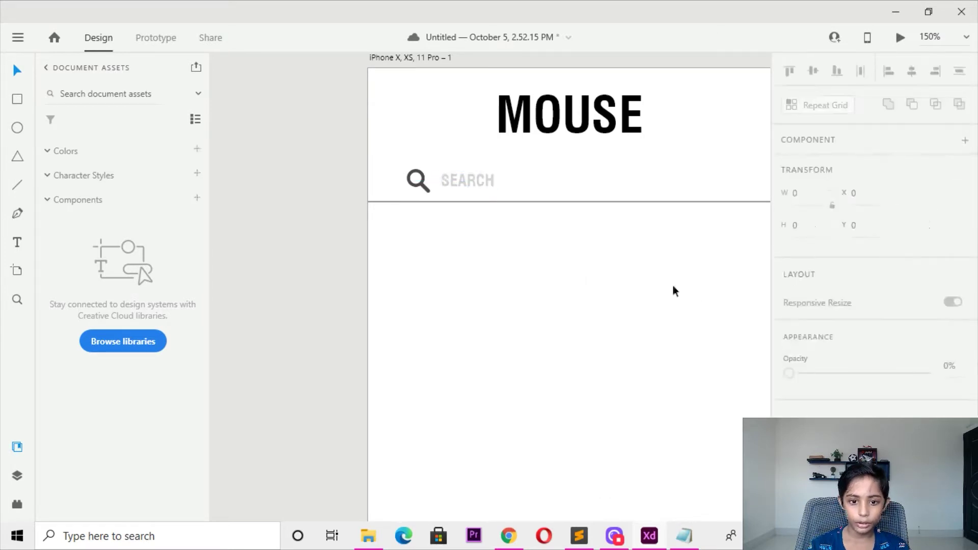
{"action": "left_click", "coordinate": [481, 189]}
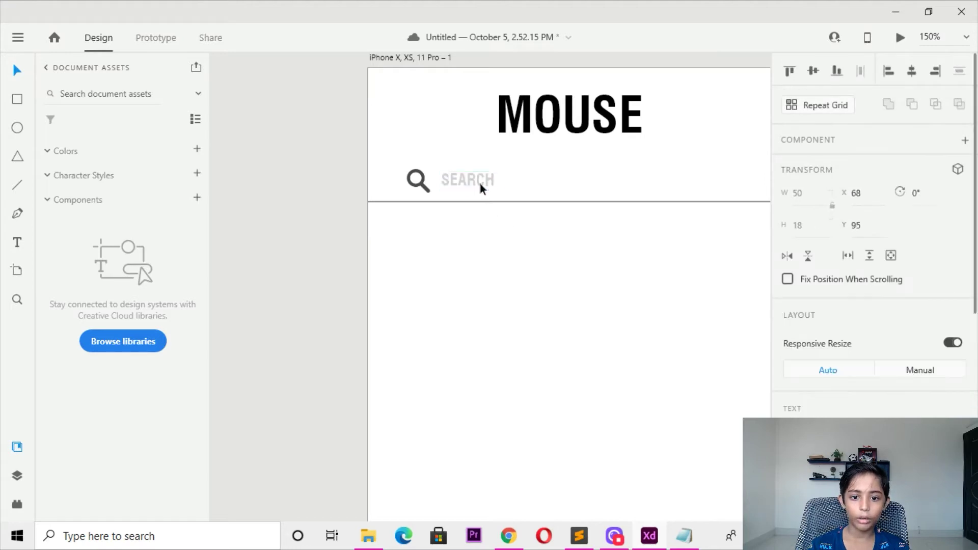
{"action": "left_click", "coordinate": [517, 237]}
{"action": "left_click_drag", "start_coordinate": [559, 272], "coordinate": [399, 298]}
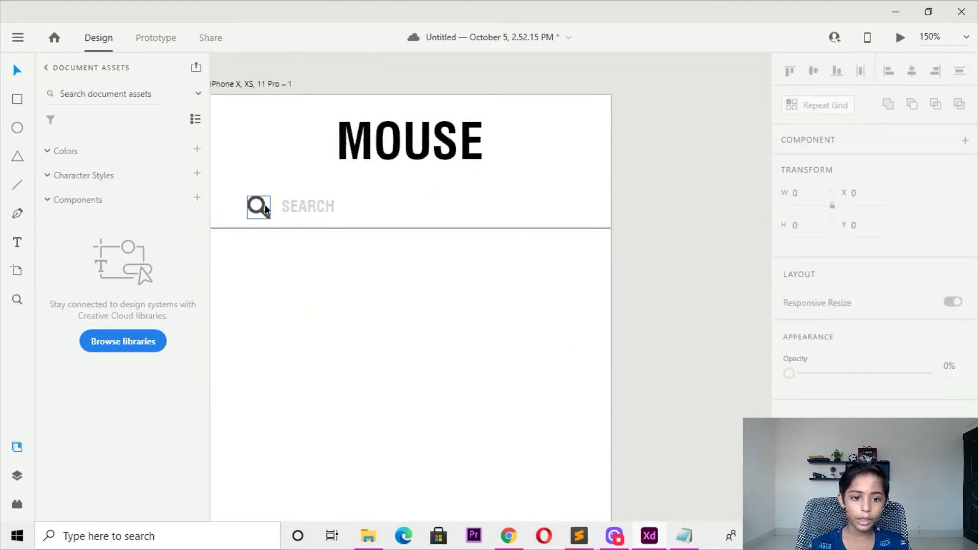
{"action": "scroll", "coordinate": [278, 231], "scroll_direction": "down", "scroll_amount": 2}
{"action": "mouse_move", "coordinate": [325, 220]}
{"action": "left_mouse_down"}
{"action": "mouse_move", "coordinate": [431, 190]}
{"action": "mouse_move", "coordinate": [366, 210]}
{"action": "mouse_move", "coordinate": [399, 213]}
{"action": "left_mouse_up"}
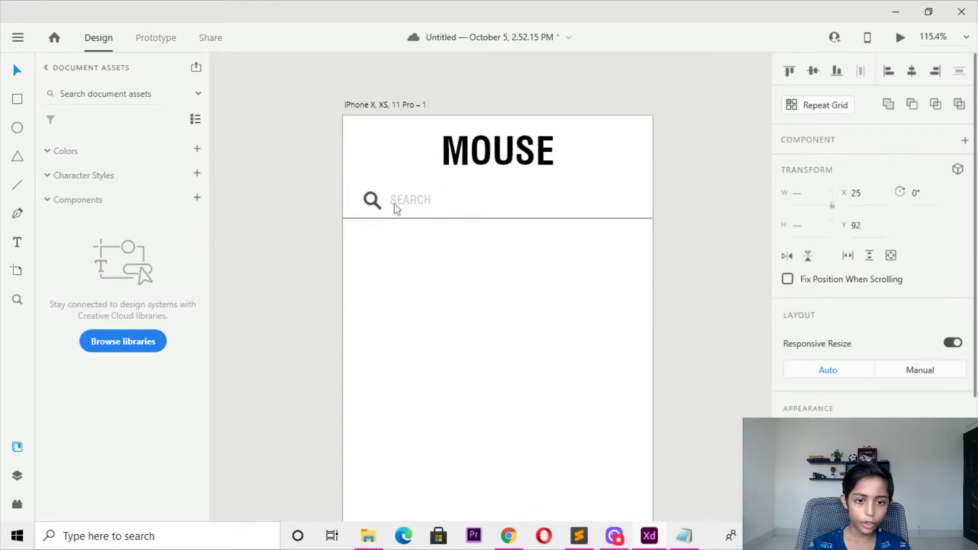
{"action": "left_click", "coordinate": [454, 313]}
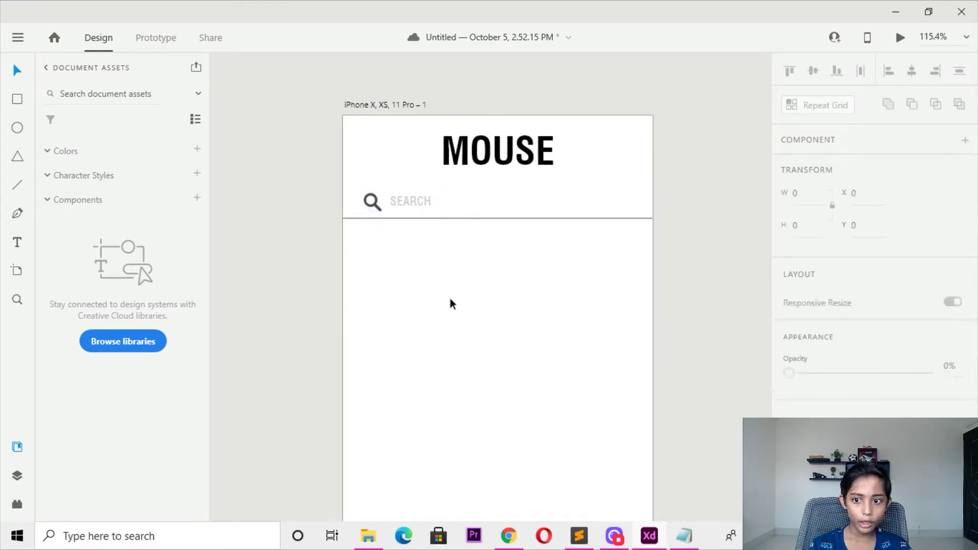
{"action": "left_click", "coordinate": [382, 204]}
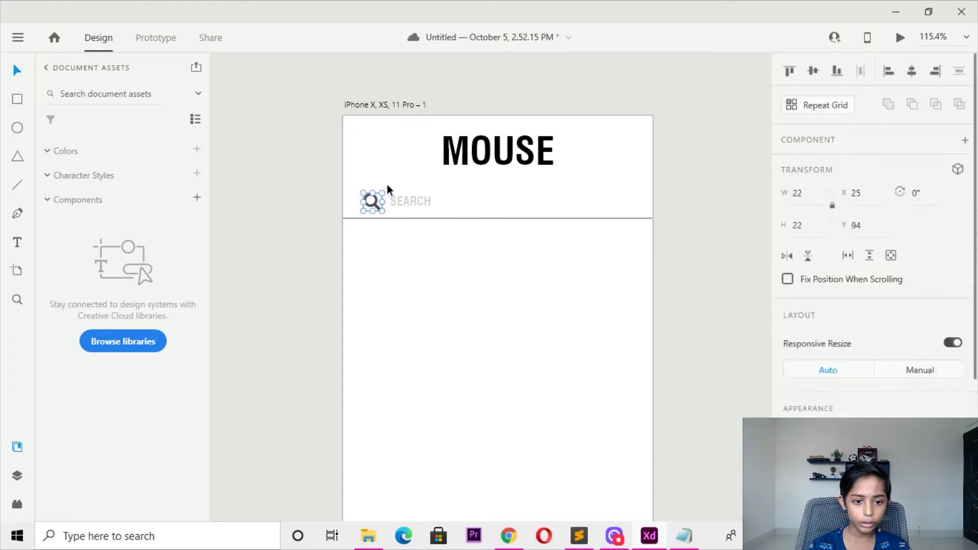
{"action": "left_click_drag", "start_coordinate": [384, 189], "coordinate": [388, 195]}
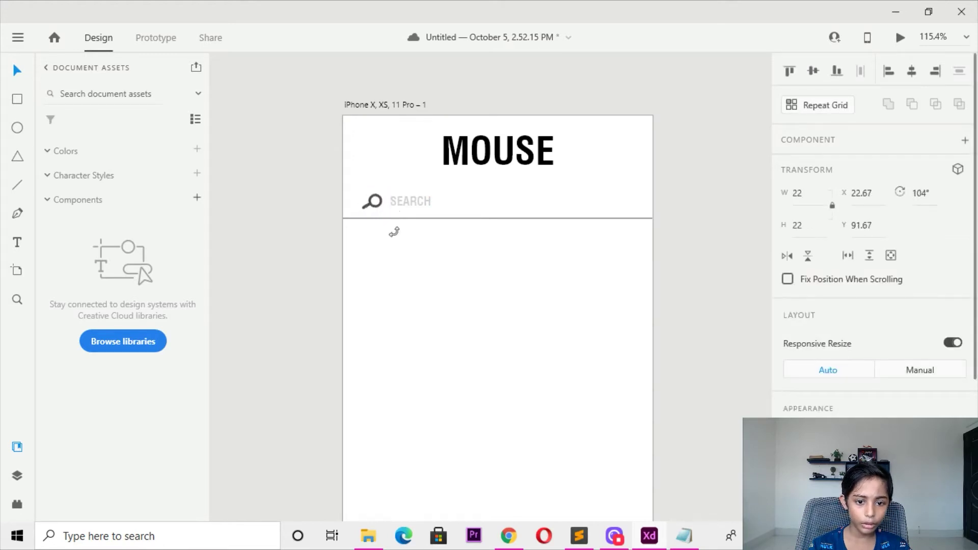
Fade the magnifier to 67% opacity and move the SEARCH label right to X 153
{"action": "scroll", "coordinate": [876, 369], "scroll_direction": "down", "scroll_amount": 1}
{"action": "scroll", "coordinate": [871, 357], "scroll_direction": "down", "scroll_amount": 2}
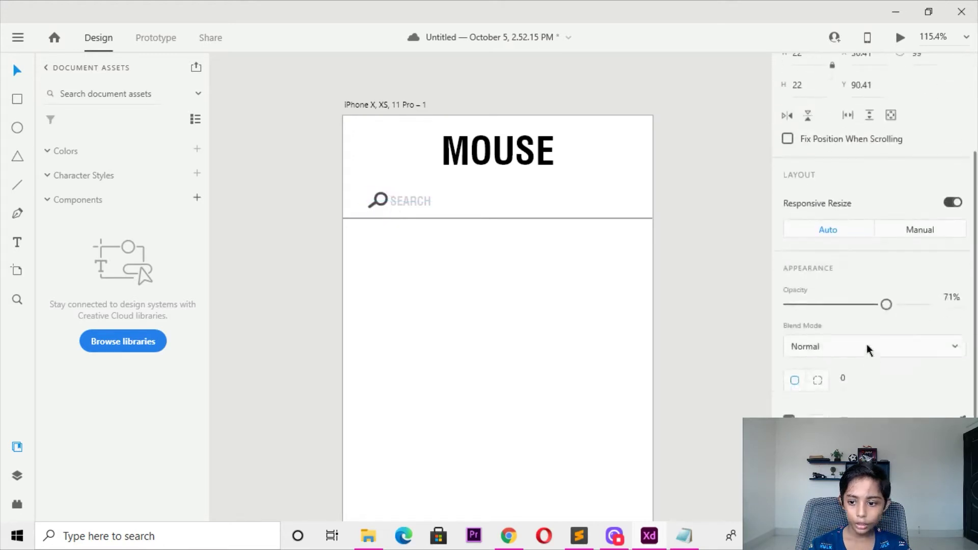
{"action": "left_click_drag", "start_coordinate": [920, 313], "coordinate": [881, 309]}
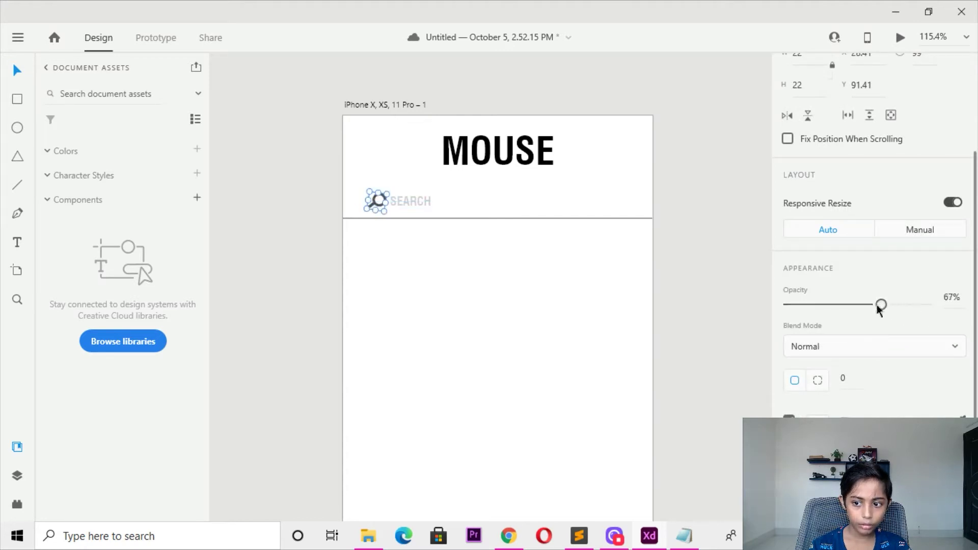
{"action": "left_click", "coordinate": [747, 324]}
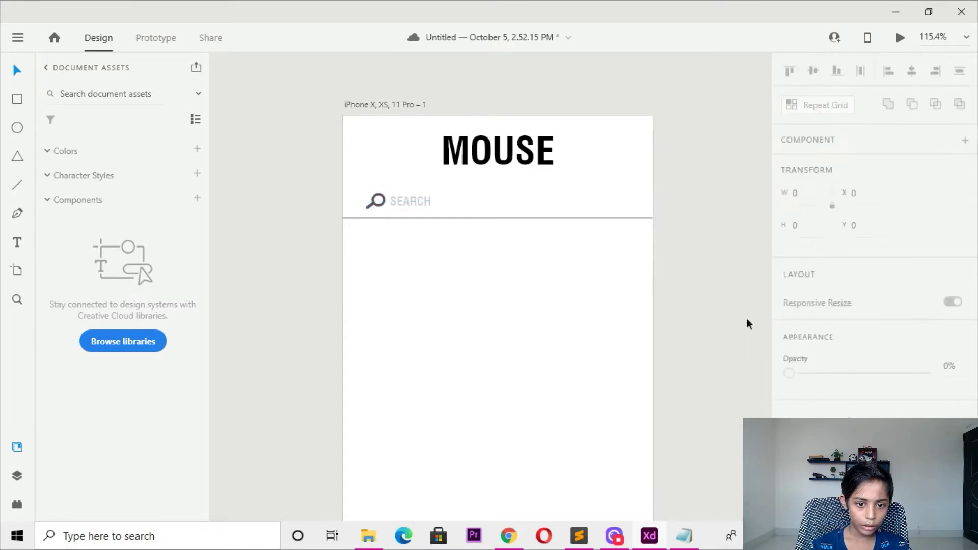
{"action": "scroll", "coordinate": [430, 228], "scroll_direction": "up", "scroll_amount": 2}
{"action": "left_click_drag", "start_coordinate": [415, 201], "coordinate": [519, 202]}
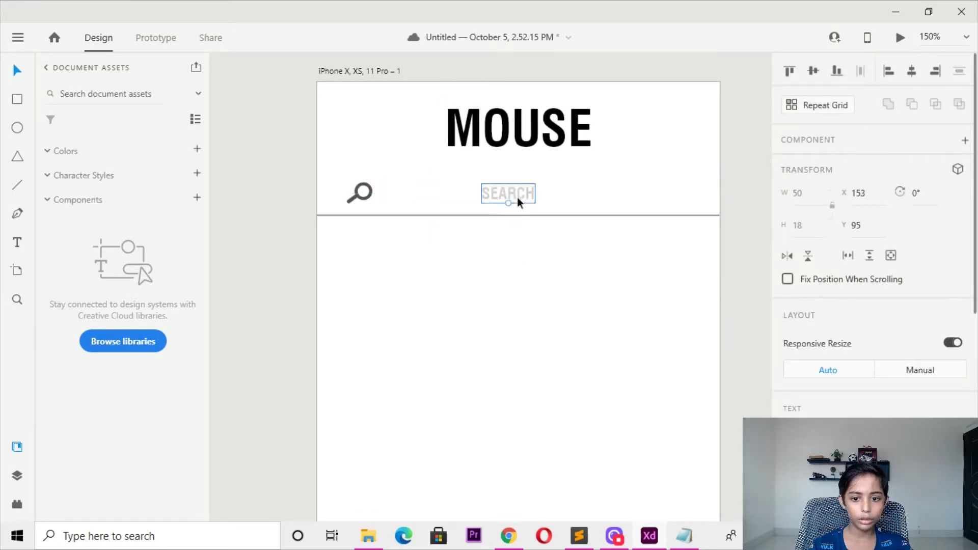
Centre the SEARCH placeholder within the search bar
{"action": "left_click_drag", "start_coordinate": [368, 194], "coordinate": [483, 194]}
{"action": "left_click", "coordinate": [493, 198]}
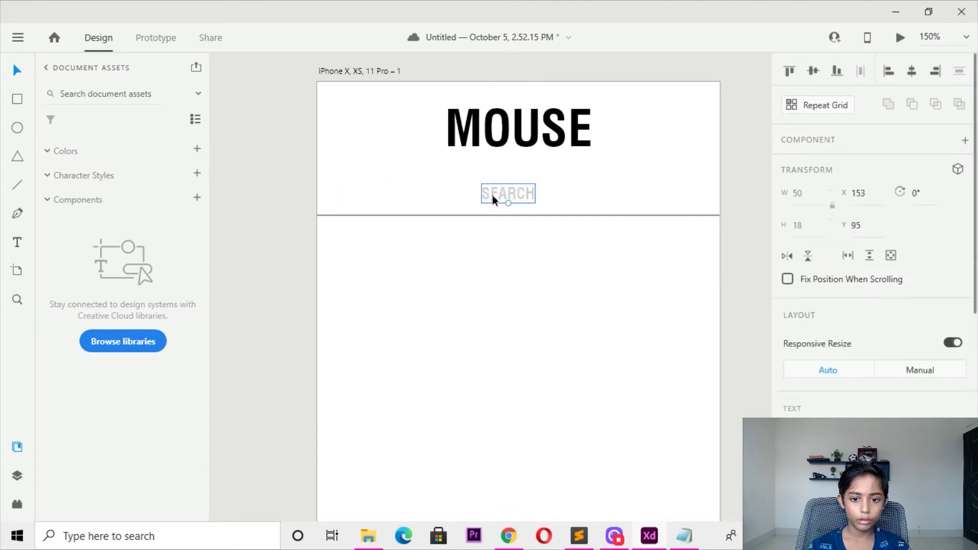
{"action": "left_click", "coordinate": [503, 268]}
{"action": "left_click", "coordinate": [495, 209]}
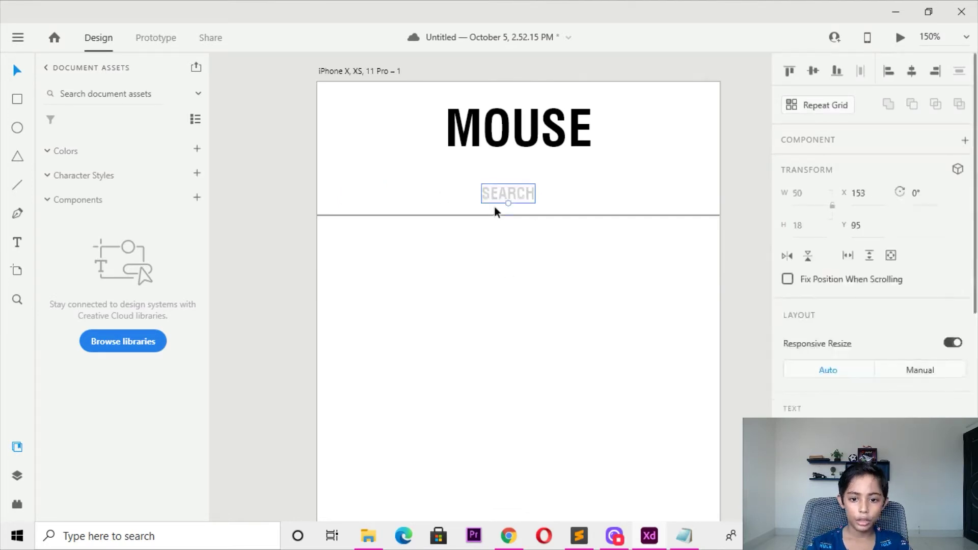
{"action": "key", "text": "ctrl+z"}
{"action": "left_click_drag", "start_coordinate": [509, 198], "coordinate": [507, 206]}
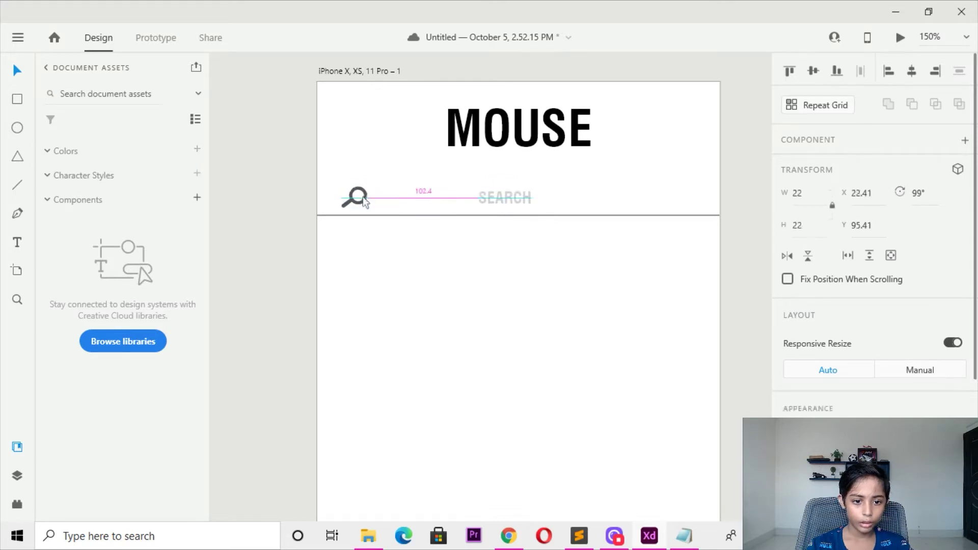
Resize the magnifier icon at the bar's left end, shrinking it then enlarging it again
{"action": "left_click", "coordinate": [363, 198]}
{"action": "left_click_drag", "start_coordinate": [366, 187], "coordinate": [362, 195]}
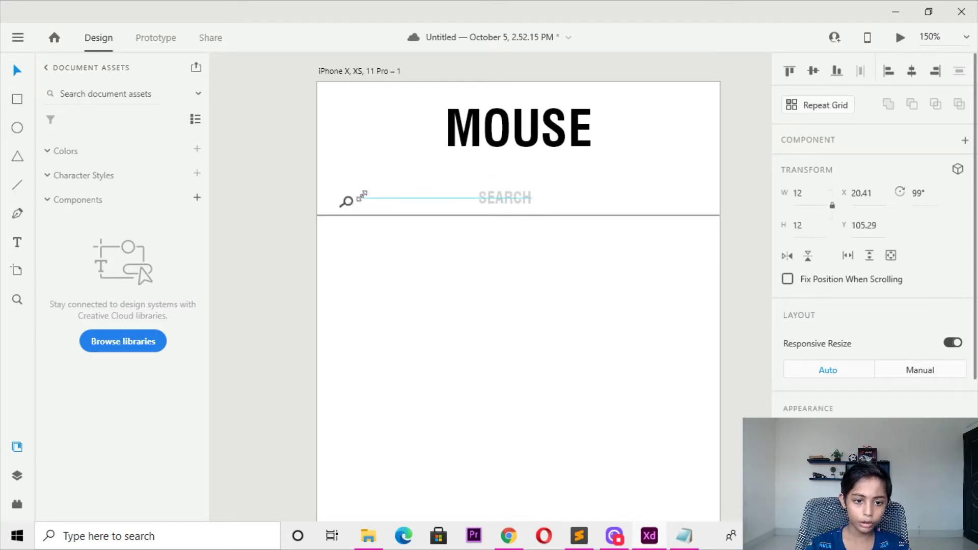
{"action": "key", "text": "Up"}
{"action": "key", "text": "Up"}
{"action": "key", "text": "Up"}
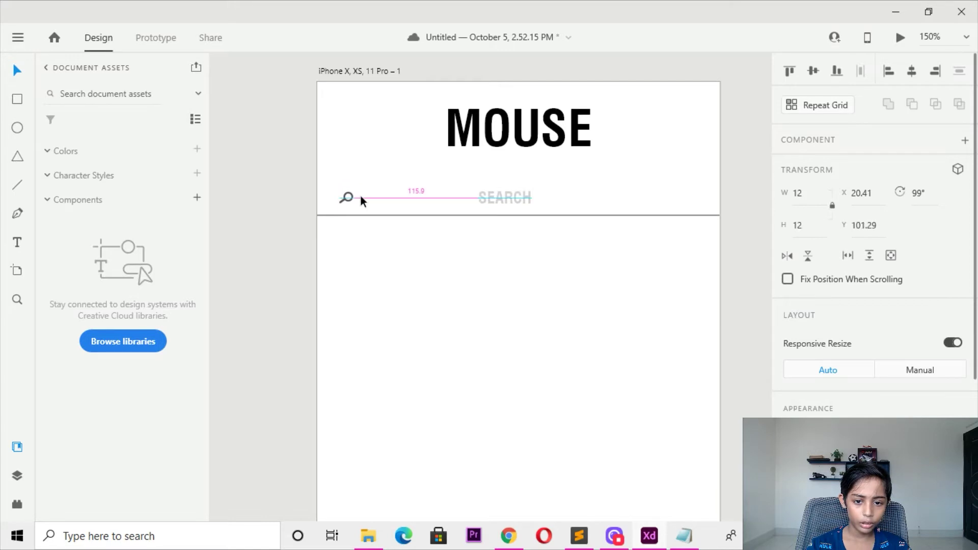
{"action": "mouse_move", "coordinate": [356, 189]}
{"action": "left_mouse_down"}
{"action": "mouse_move", "coordinate": [372, 184]}
{"action": "mouse_move", "coordinate": [378, 198]}
{"action": "left_mouse_up"}
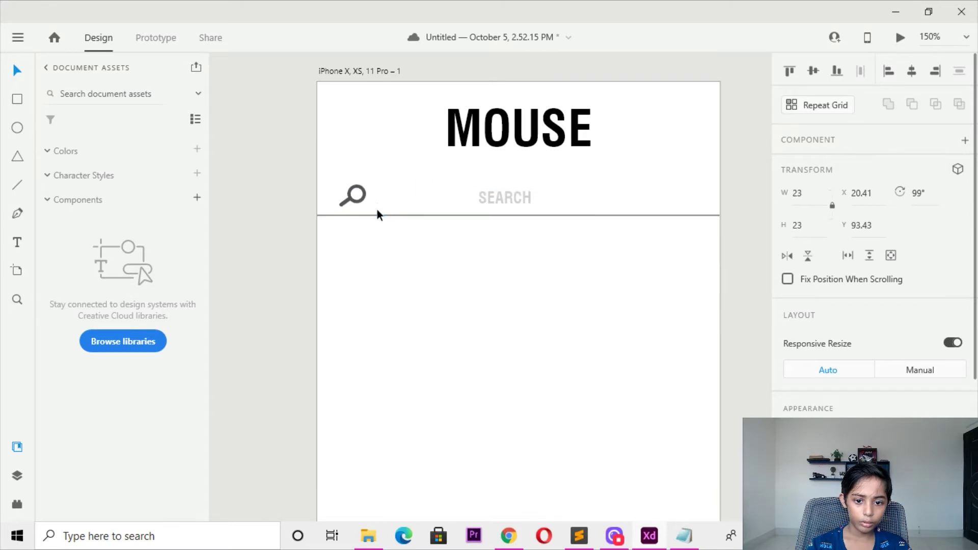
{"action": "left_click", "coordinate": [441, 284]}
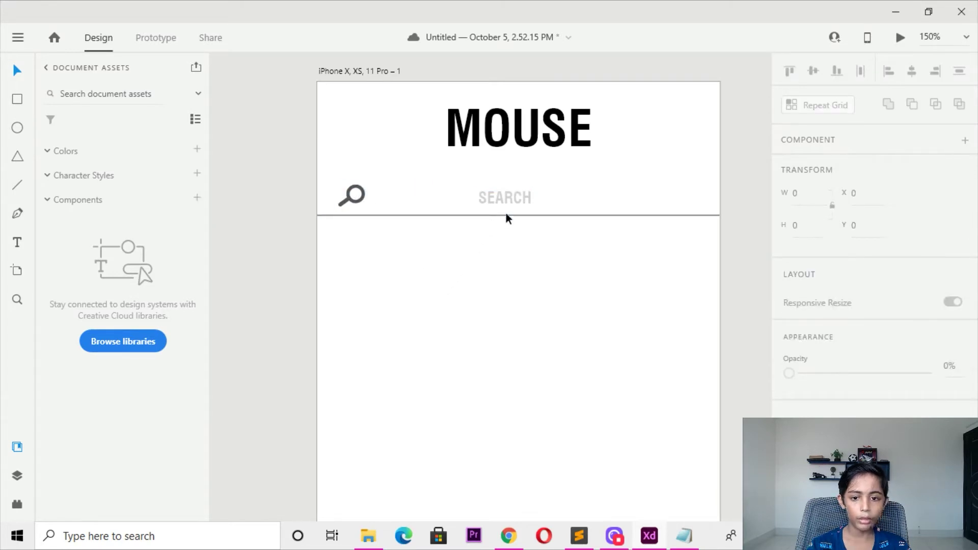
Shift the MOUSE heading left to X 107, Y 17 and align SEARCH beneath it
{"action": "left_click_drag", "start_coordinate": [523, 121], "coordinate": [511, 121]}
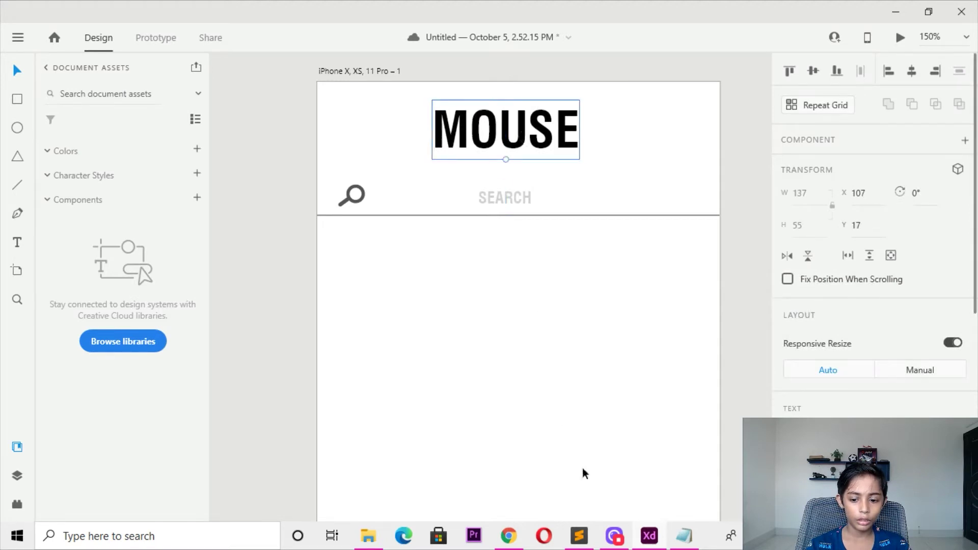
{"action": "left_click", "coordinate": [538, 224]}
{"action": "left_click", "coordinate": [496, 201]}
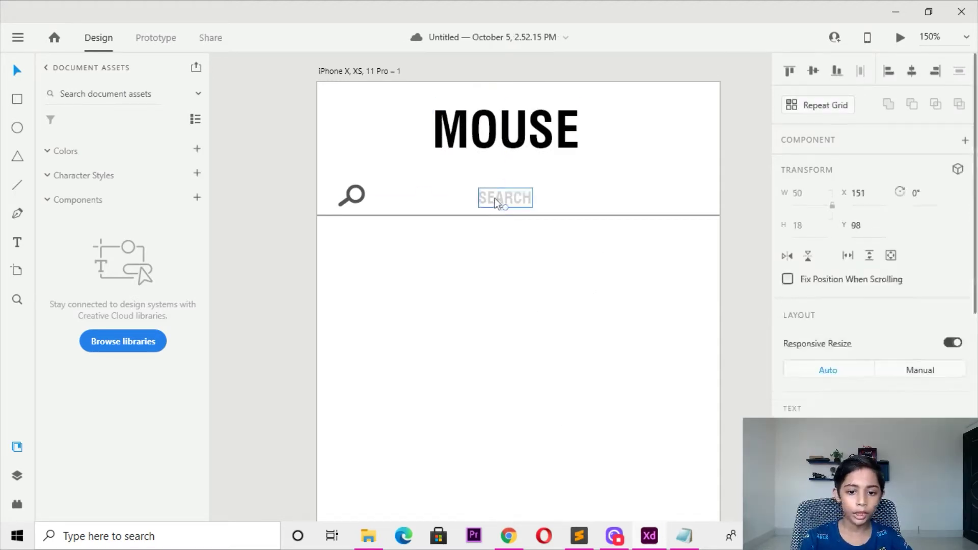
{"action": "left_click_drag", "start_coordinate": [496, 202], "coordinate": [493, 202]}
{"action": "left_click", "coordinate": [522, 242]}
{"action": "scroll", "coordinate": [522, 212], "scroll_direction": "down", "scroll_amount": 3}
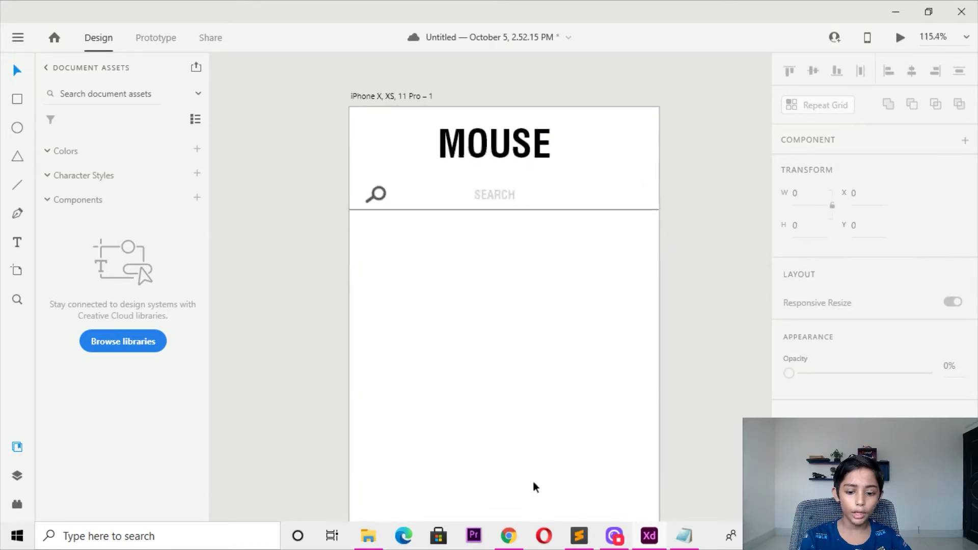
{"action": "left_click", "coordinate": [508, 536]}
Open a new Chrome tab and load google.com
{"action": "key", "text": "ctrl+t"}
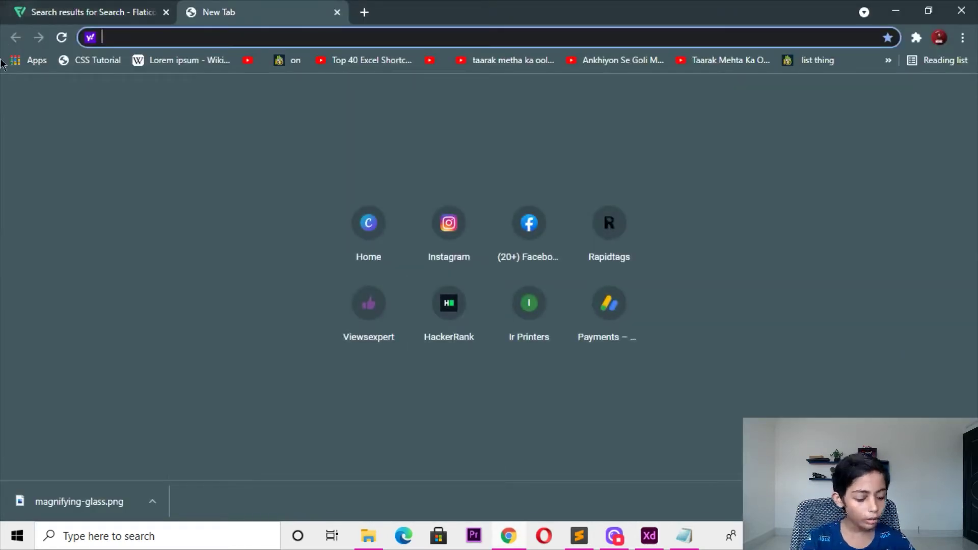
{"action": "left_click", "coordinate": [2, 7]}
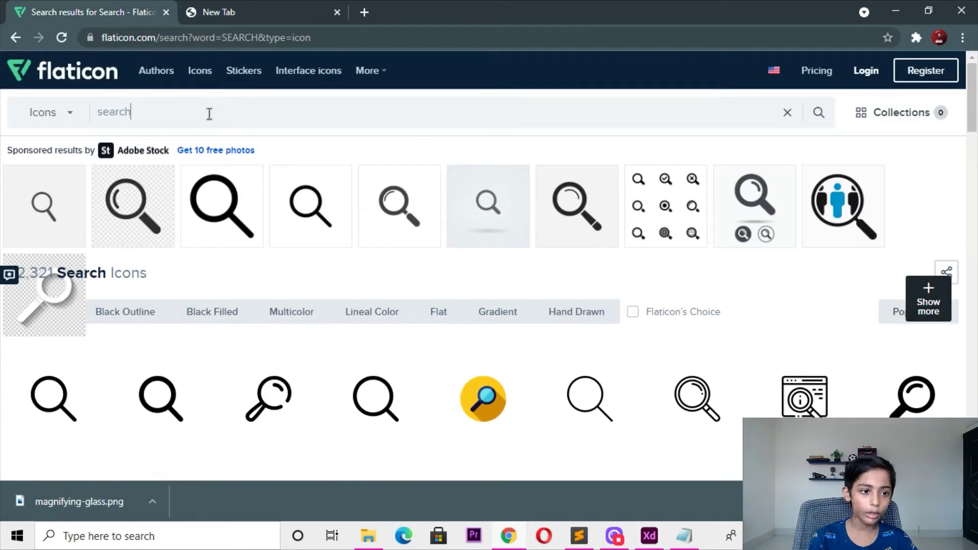
{"action": "left_click", "coordinate": [217, 13]}
{"action": "type", "text": "google.com"}
{"action": "key", "text": "Return"}
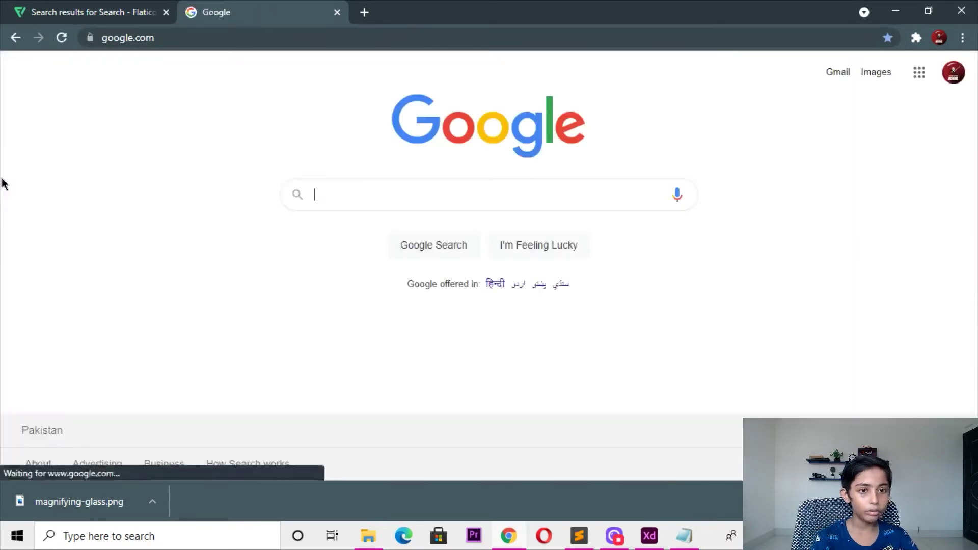
Open new tabs for unsplash.com and the pngimg.com image search page
{"action": "key", "text": "ctrl+t"}
{"action": "left_click", "coordinate": [335, 4]}
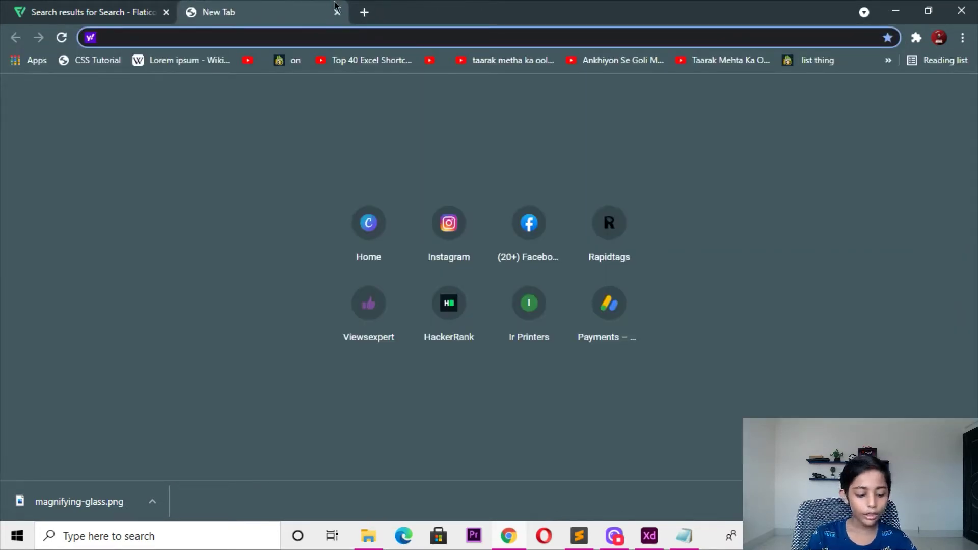
{"action": "type", "text": "u"}
{"action": "key", "text": "Return"}
{"action": "key", "text": "ctrl+t"}
{"action": "type", "text": "Pngimg.com/search_image"}
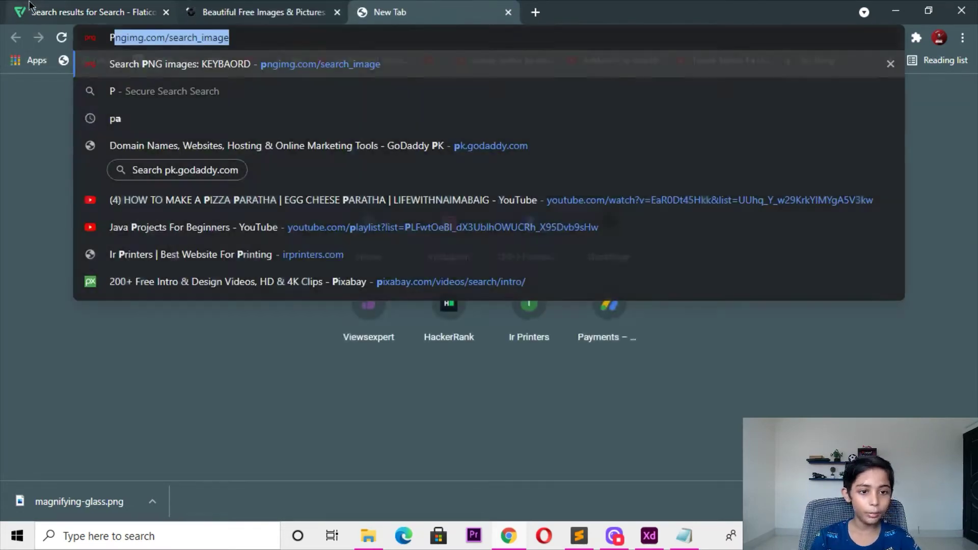
{"action": "key", "text": "Return"}
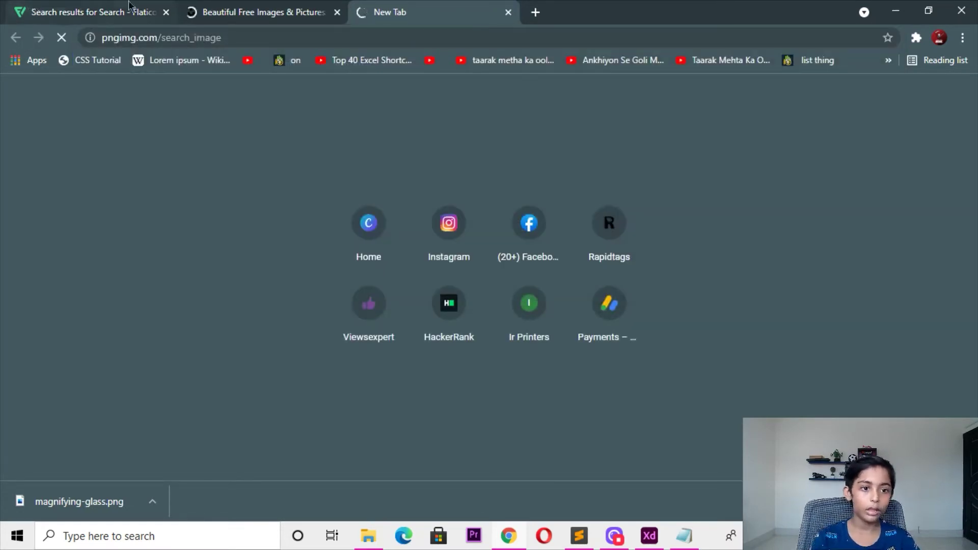
Search Unsplash for laptop photos and begin a laptop search on pngimg
{"action": "left_click", "coordinate": [254, 13]}
{"action": "left_click", "coordinate": [280, 377]}
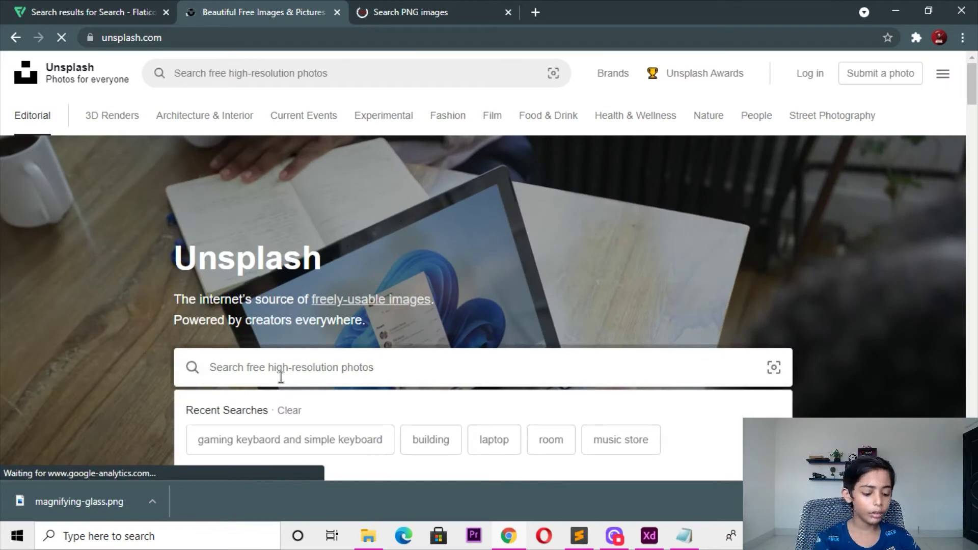
{"action": "type", "text": "L"}
{"action": "type", "text": "APTO"}
{"action": "key", "text": "Return"}
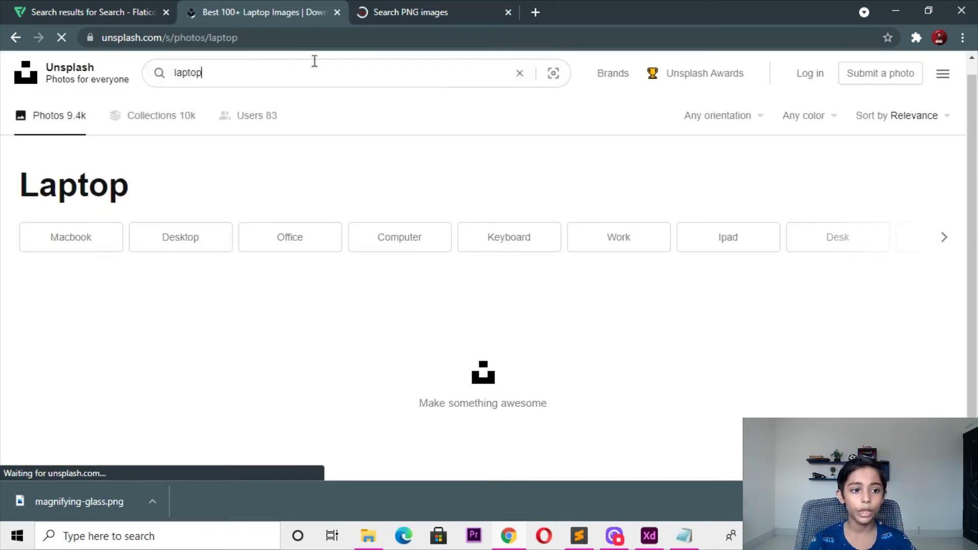
{"action": "left_click", "coordinate": [441, 16]}
{"action": "left_click", "coordinate": [198, 235]}
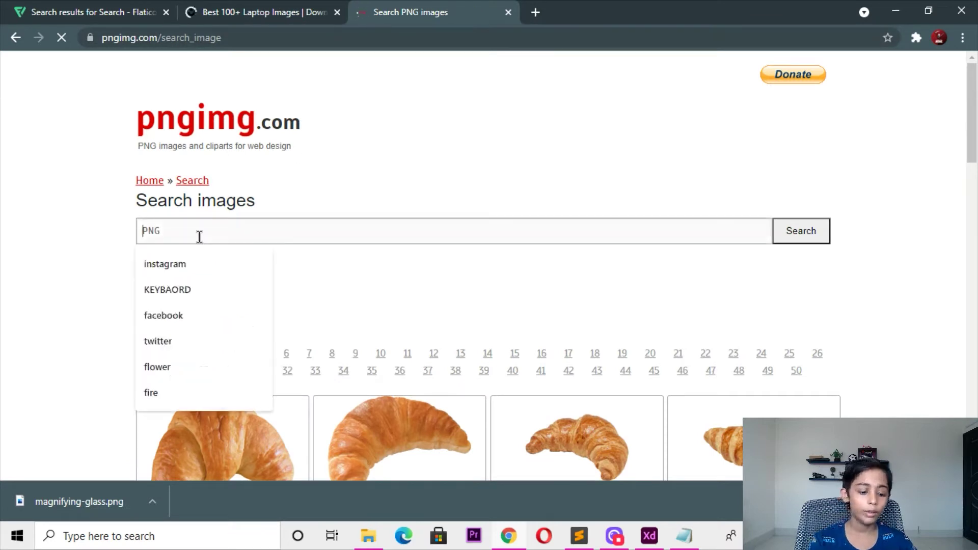
{"action": "type", "text": "laptop"}
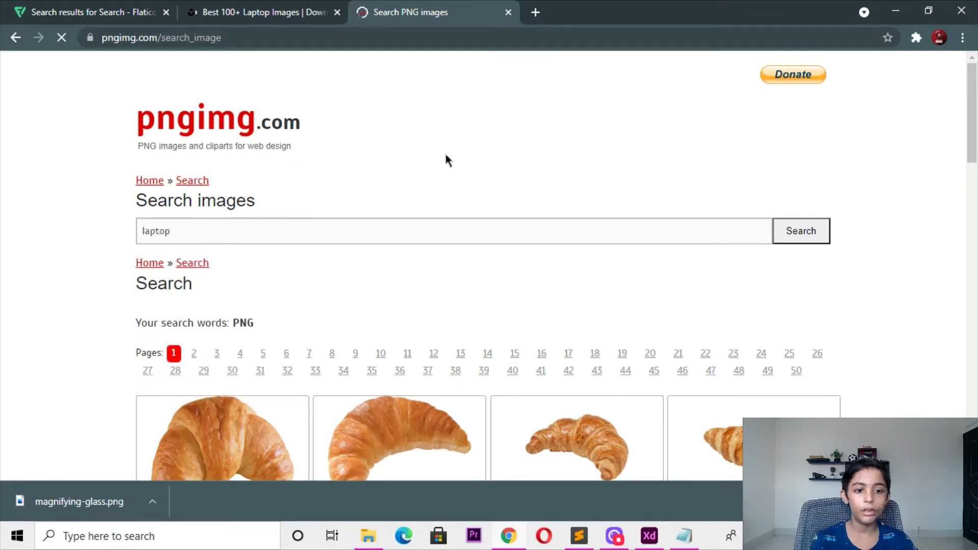
{"action": "key", "text": "ctrl+shift+Tab"}
Browse through the Unsplash laptop photo results
{"action": "left_click", "coordinate": [627, 325]}
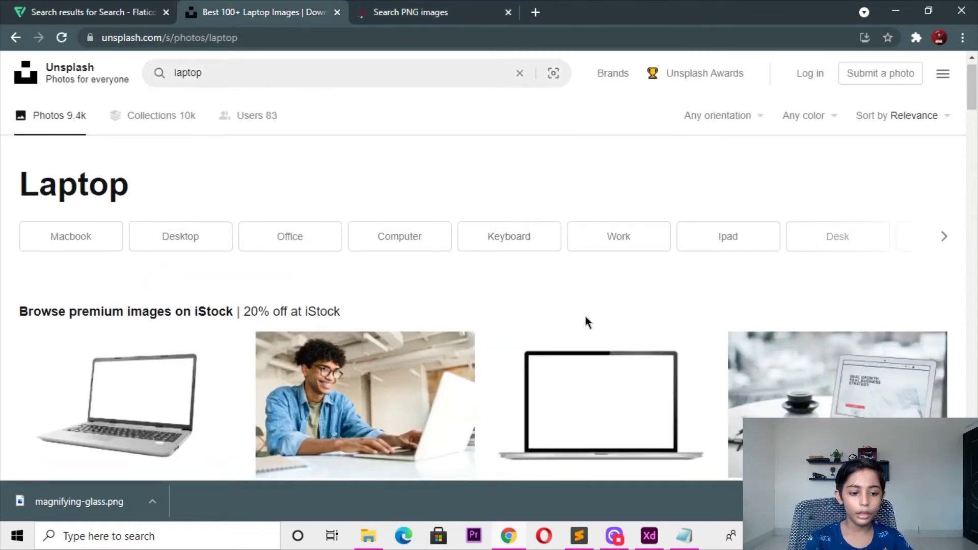
{"action": "scroll", "coordinate": [583, 312], "scroll_direction": "down", "scroll_amount": 5}
{"action": "scroll", "coordinate": [550, 295], "scroll_direction": "down", "scroll_amount": 5}
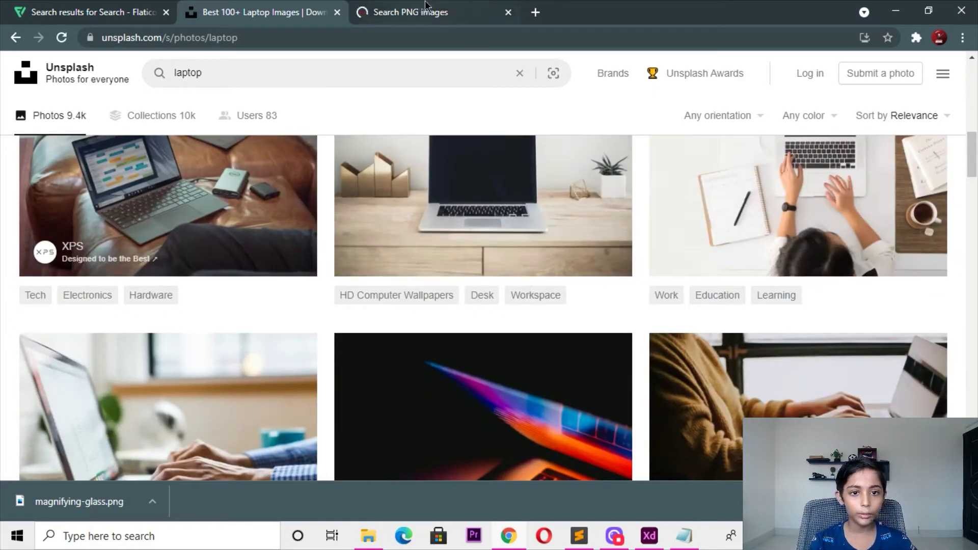
{"action": "left_click", "coordinate": [408, 11]}
{"action": "left_click", "coordinate": [298, 7]}
{"action": "scroll", "coordinate": [387, 212], "scroll_direction": "down", "scroll_amount": 4}
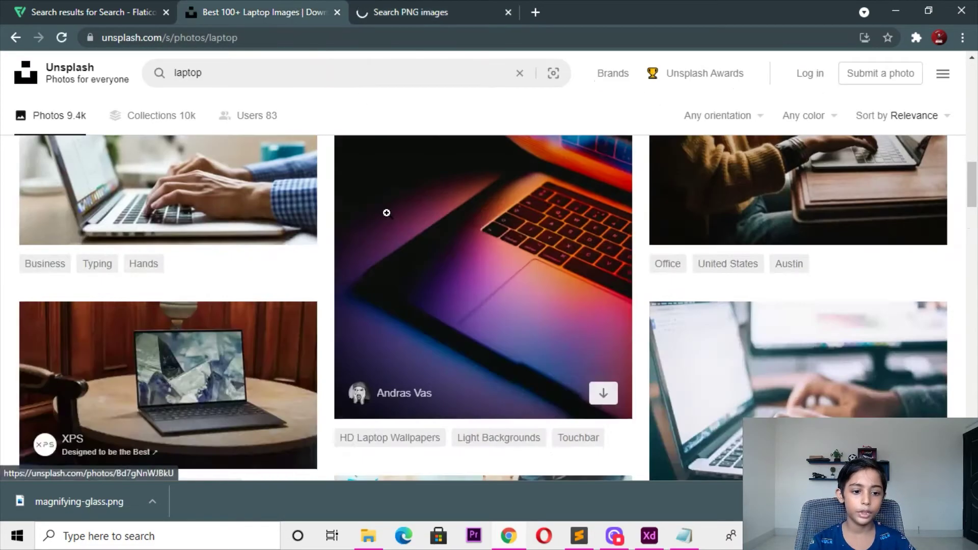
{"action": "scroll", "coordinate": [388, 211], "scroll_direction": "down", "scroll_amount": 5}
{"action": "scroll", "coordinate": [389, 212], "scroll_direction": "down", "scroll_amount": 5}
{"action": "scroll", "coordinate": [437, 177], "scroll_direction": "up", "scroll_amount": 4}
{"action": "scroll", "coordinate": [437, 177], "scroll_direction": "down", "scroll_amount": 1}
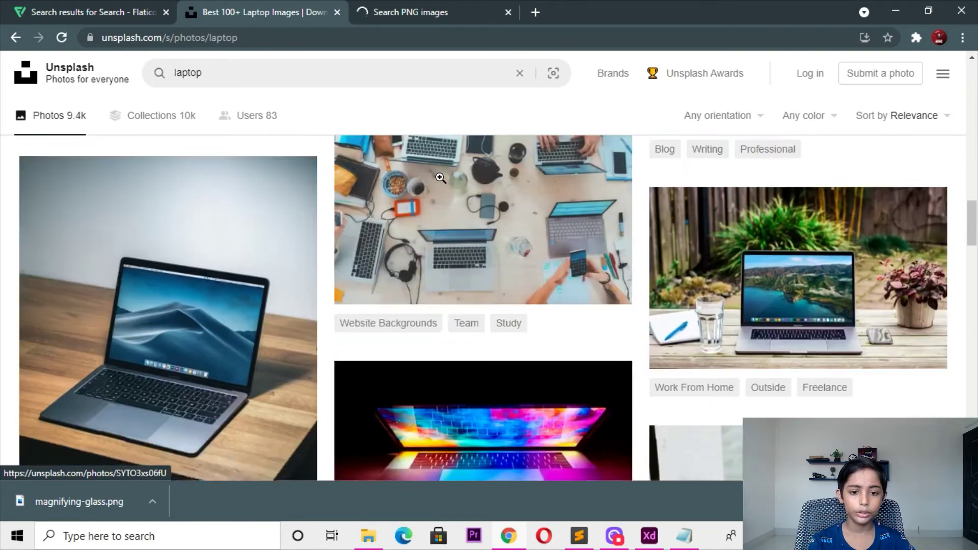
{"action": "scroll", "coordinate": [436, 178], "scroll_direction": "down", "scroll_amount": 3}
{"action": "scroll", "coordinate": [436, 179], "scroll_direction": "down", "scroll_amount": 4}
{"action": "scroll", "coordinate": [434, 180], "scroll_direction": "down", "scroll_amount": 3}
{"action": "scroll", "coordinate": [428, 203], "scroll_direction": "down", "scroll_amount": 4}
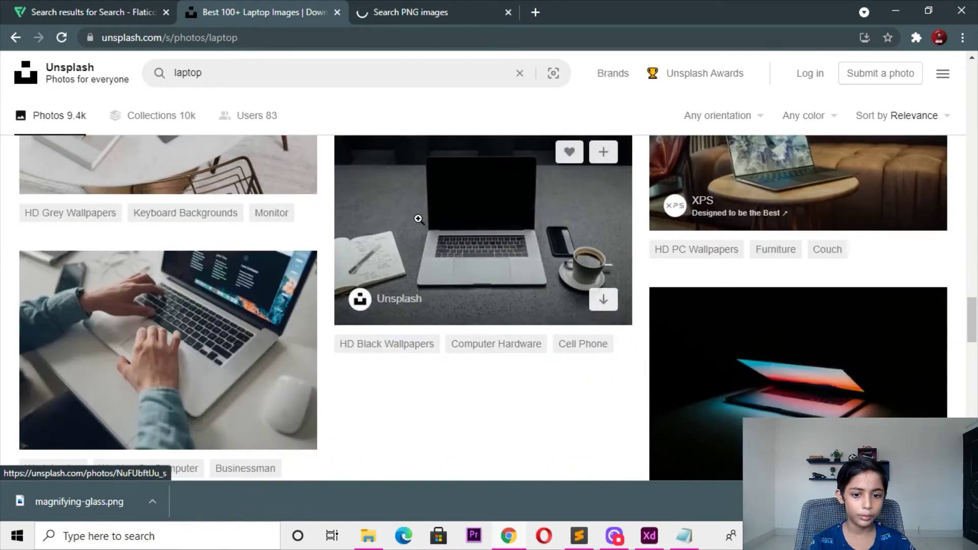
{"action": "scroll", "coordinate": [402, 213], "scroll_direction": "down", "scroll_amount": 1}
{"action": "scroll", "coordinate": [396, 217], "scroll_direction": "down", "scroll_amount": 2}
{"action": "scroll", "coordinate": [408, 221], "scroll_direction": "down", "scroll_amount": 1}
{"action": "scroll", "coordinate": [410, 221], "scroll_direction": "down", "scroll_amount": 4}
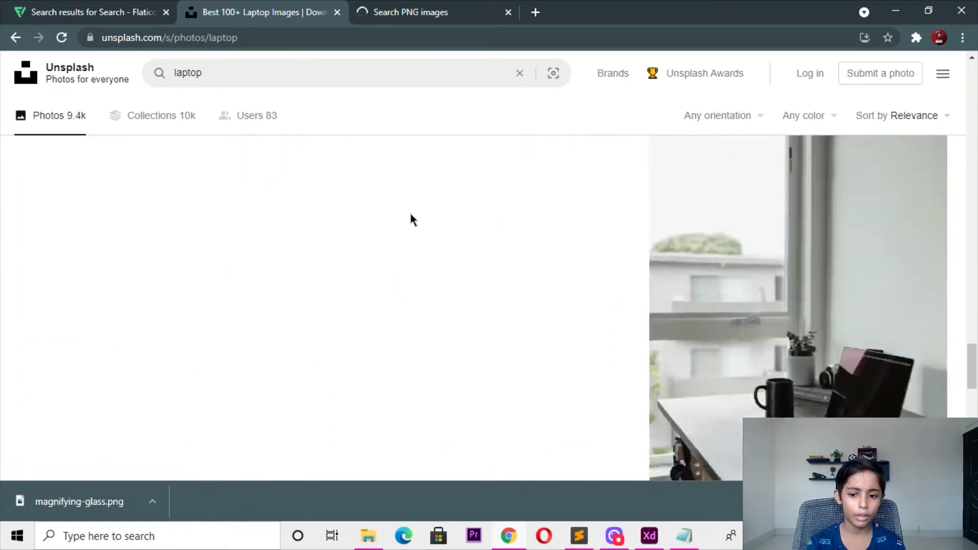
Browse the pngimg laptop PNG results for a suitable image
{"action": "left_click", "coordinate": [412, 12]}
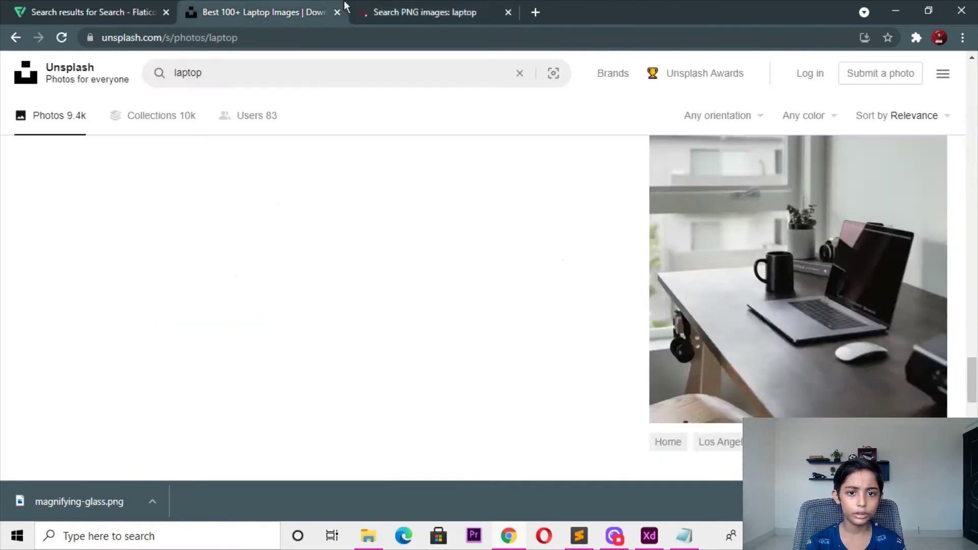
{"action": "scroll", "coordinate": [320, 270], "scroll_direction": "down", "scroll_amount": 6}
{"action": "scroll", "coordinate": [318, 288], "scroll_direction": "up", "scroll_amount": 2}
{"action": "scroll", "coordinate": [321, 291], "scroll_direction": "down", "scroll_amount": 3}
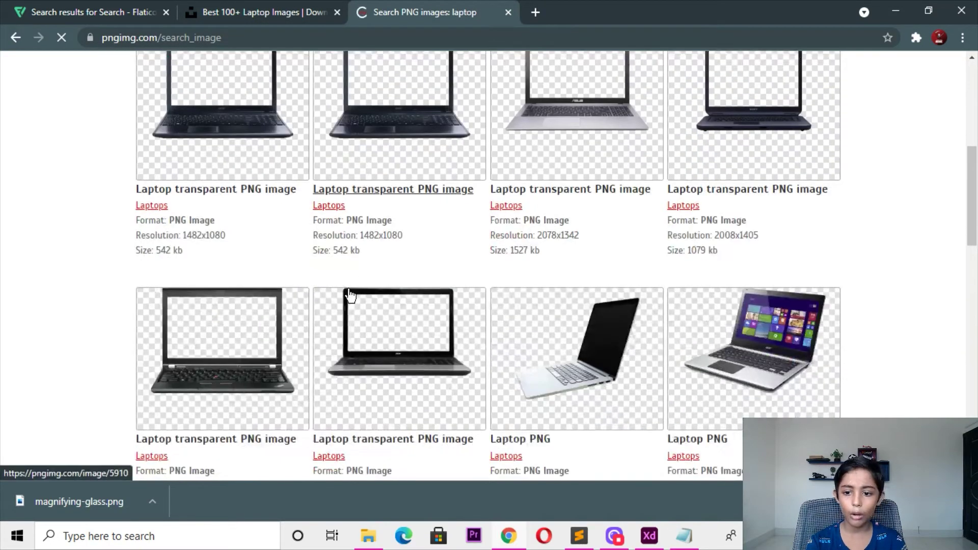
{"action": "scroll", "coordinate": [350, 294], "scroll_direction": "down", "scroll_amount": 5}
{"action": "scroll", "coordinate": [352, 295], "scroll_direction": "down", "scroll_amount": 3}
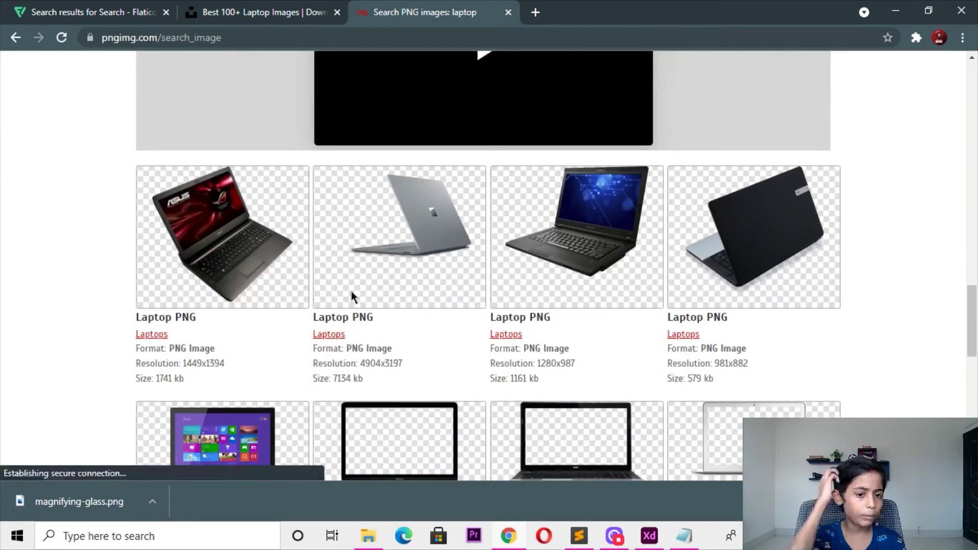
{"action": "scroll", "coordinate": [351, 296], "scroll_direction": "down", "scroll_amount": 4}
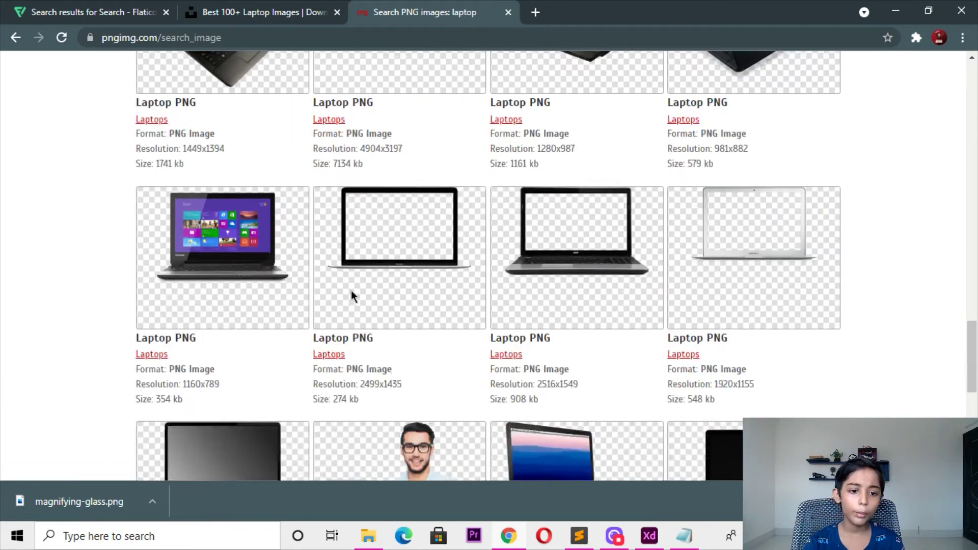
{"action": "scroll", "coordinate": [351, 293], "scroll_direction": "down", "scroll_amount": 4}
{"action": "scroll", "coordinate": [359, 285], "scroll_direction": "down", "scroll_amount": 4}
{"action": "scroll", "coordinate": [367, 280], "scroll_direction": "down", "scroll_amount": 2}
{"action": "scroll", "coordinate": [372, 282], "scroll_direction": "up", "scroll_amount": 8}
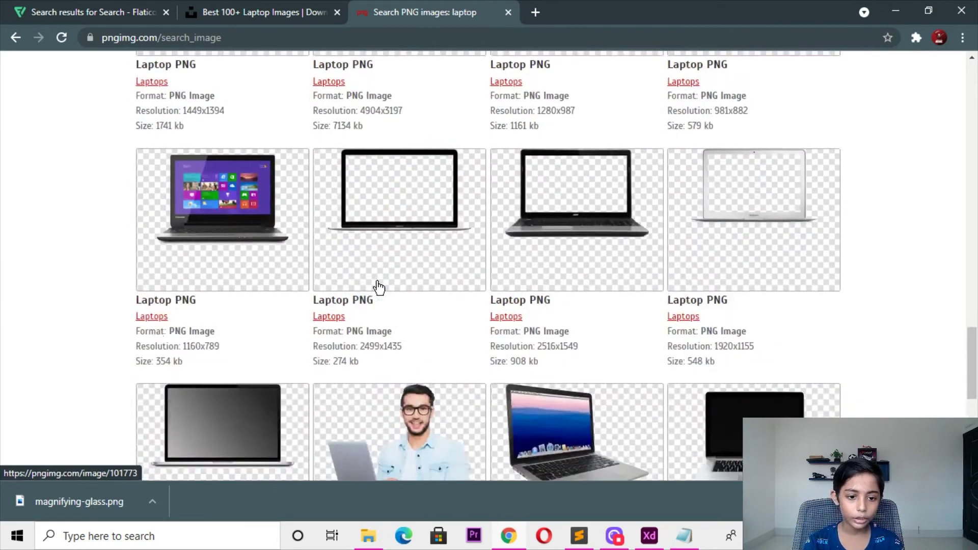
{"action": "scroll", "coordinate": [336, 316], "scroll_direction": "down", "scroll_amount": 5}
{"action": "scroll", "coordinate": [262, 214], "scroll_direction": "up", "scroll_amount": 5}
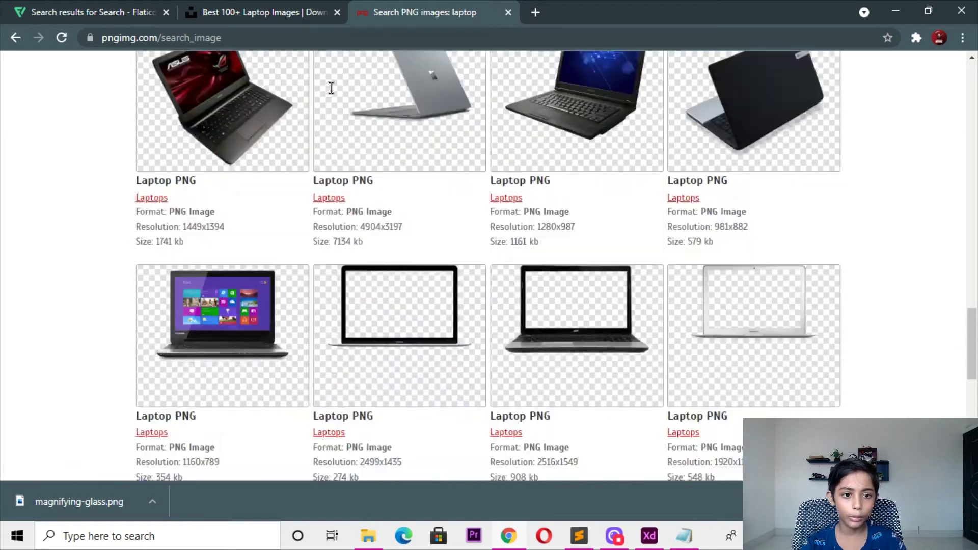
{"action": "scroll", "coordinate": [330, 87], "scroll_direction": "up", "scroll_amount": 5}
{"action": "scroll", "coordinate": [324, 105], "scroll_direction": "up", "scroll_amount": 3}
{"action": "scroll", "coordinate": [829, 321], "scroll_direction": "up", "scroll_amount": 1}
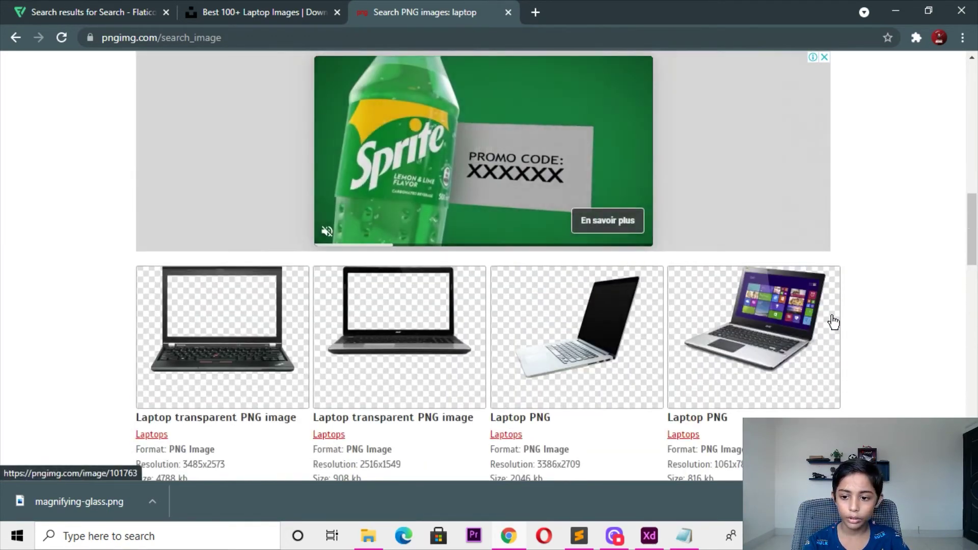
{"action": "scroll", "coordinate": [794, 326], "scroll_direction": "up", "scroll_amount": 1}
{"action": "scroll", "coordinate": [753, 334], "scroll_direction": "up", "scroll_amount": 8}
{"action": "scroll", "coordinate": [752, 334], "scroll_direction": "up", "scroll_amount": 4}
{"action": "scroll", "coordinate": [750, 334], "scroll_direction": "down", "scroll_amount": 7}
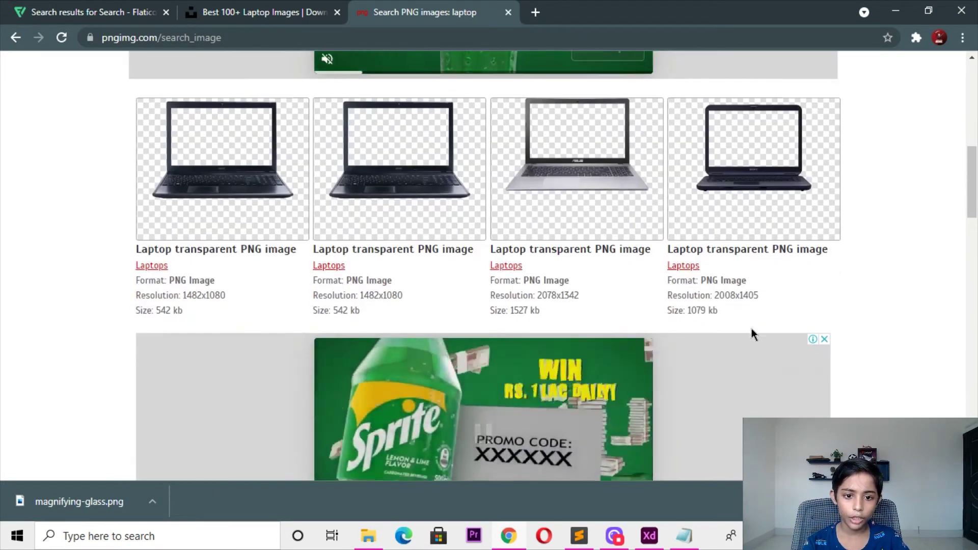
{"action": "scroll", "coordinate": [753, 336], "scroll_direction": "down", "scroll_amount": 8}
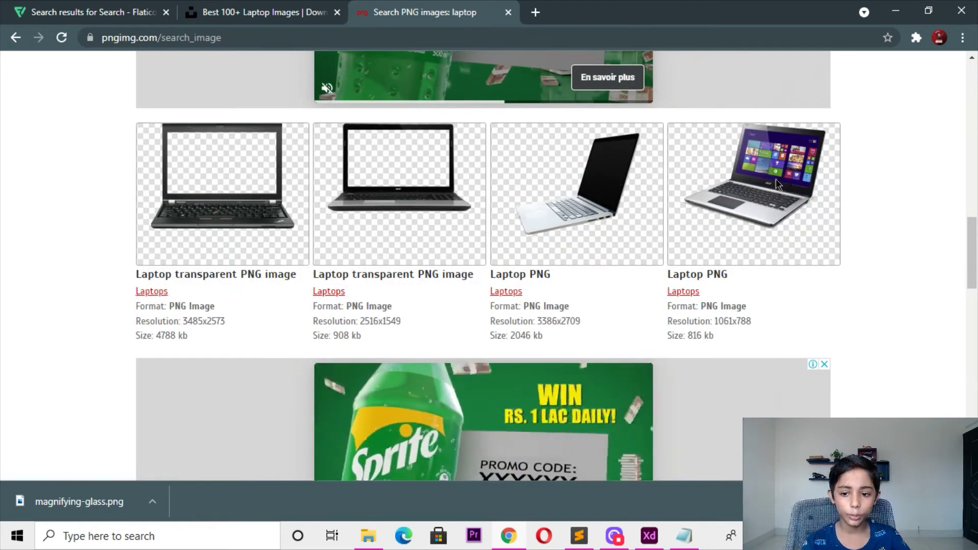
Save the silver Windows laptop PNG to the Desktop as laptop_PNG101763.png
{"action": "left_click", "coordinate": [799, 140]}
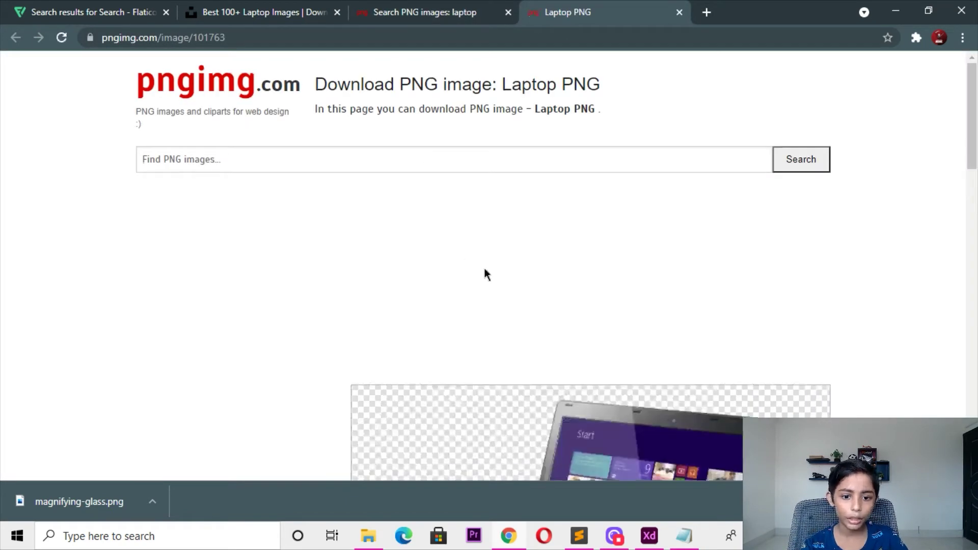
{"action": "scroll", "coordinate": [486, 245], "scroll_direction": "down", "scroll_amount": 5}
{"action": "left_click", "coordinate": [520, 227]}
{"action": "right_click", "coordinate": [529, 228]}
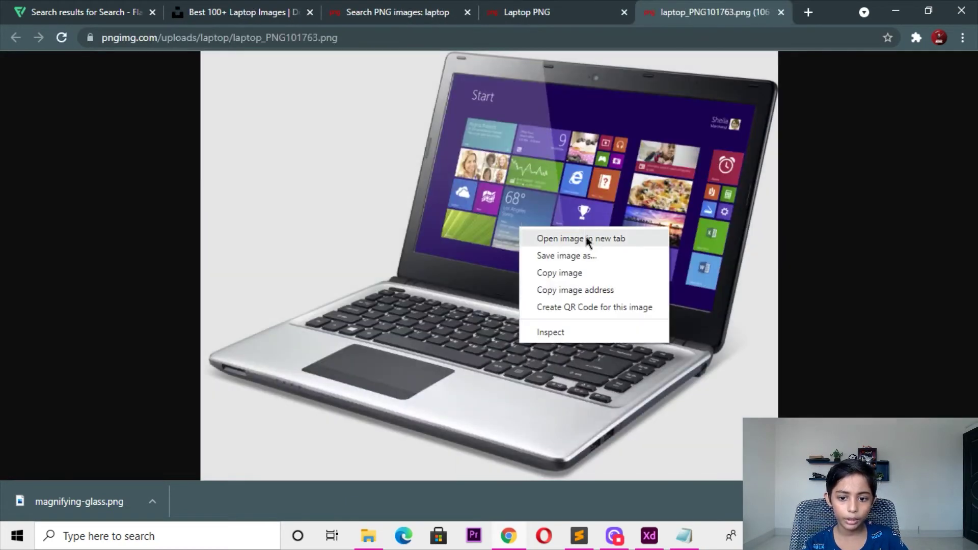
{"action": "left_click", "coordinate": [583, 257]}
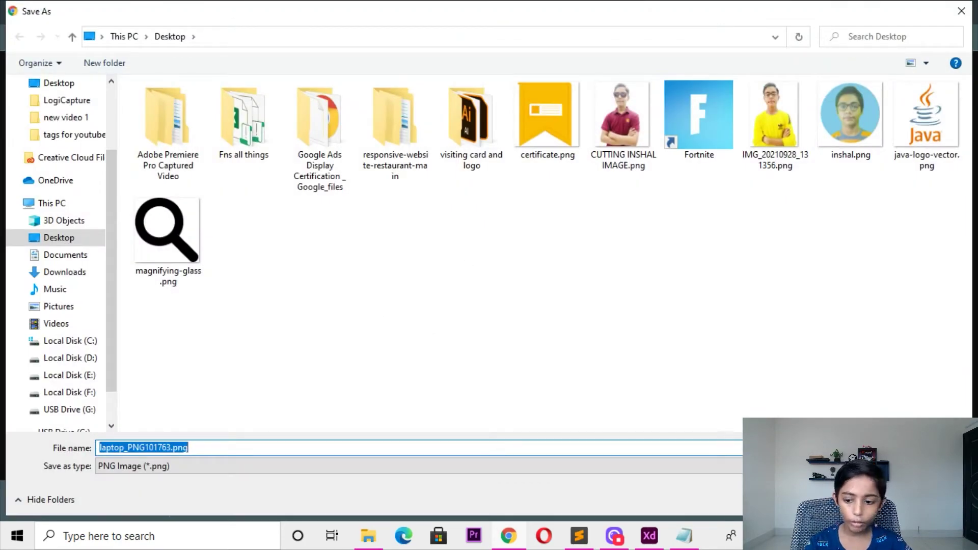
{"action": "key", "text": "Return"}
{"action": "key", "text": "super+d"}
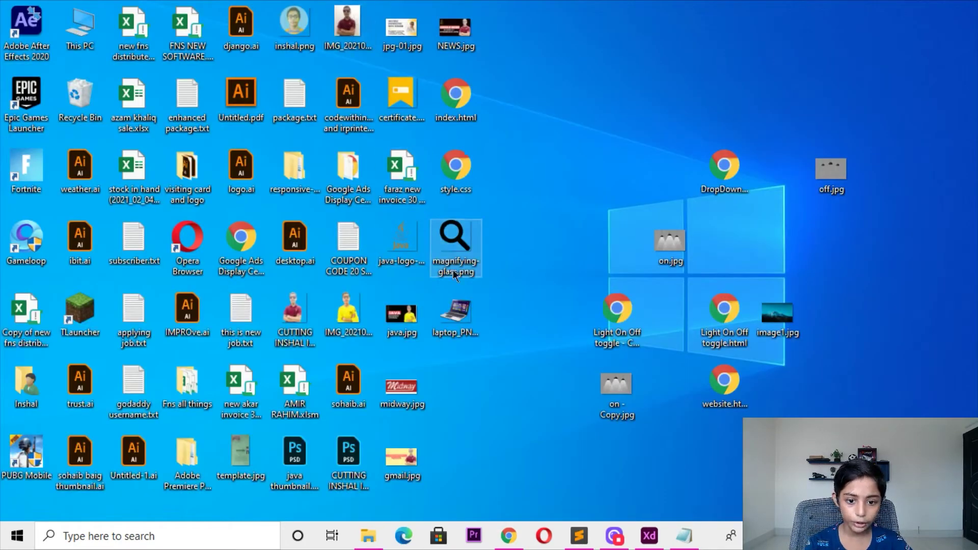
{"action": "left_click_drag", "start_coordinate": [468, 315], "coordinate": [525, 362]}
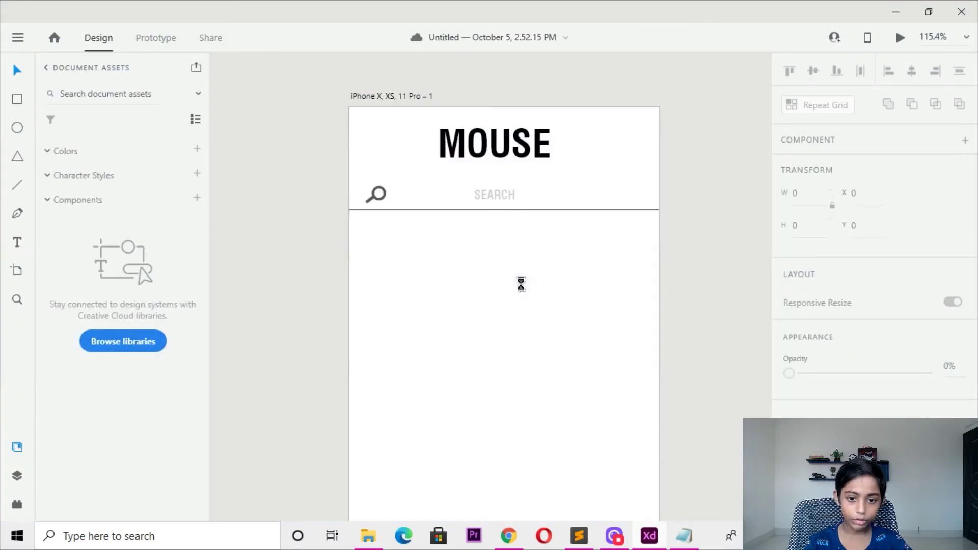
Paste the laptop PNG onto the artboard and scale it to the artboard width
{"action": "key", "text": "ctrl+v"}
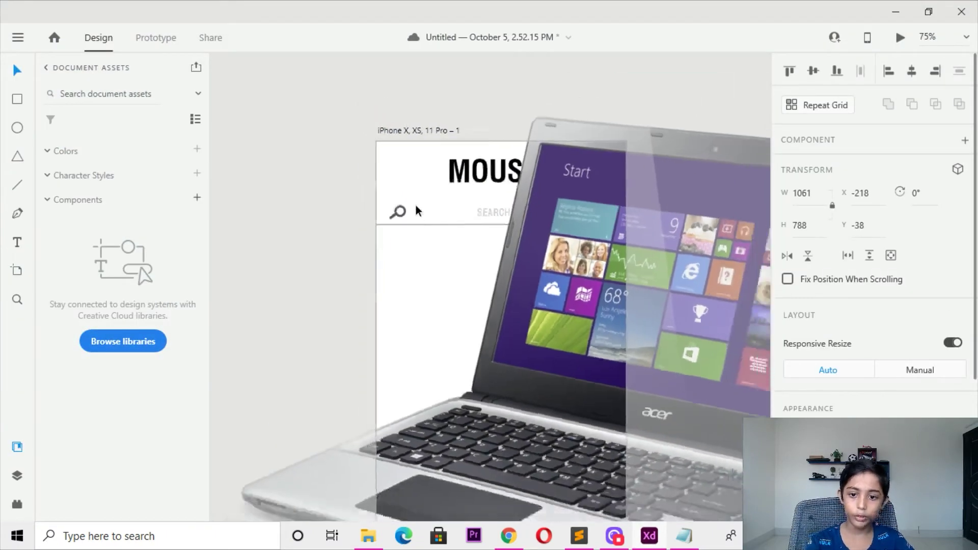
{"action": "scroll", "coordinate": [415, 205], "scroll_direction": "down", "scroll_amount": 3}
{"action": "left_click_drag", "start_coordinate": [620, 200], "coordinate": [398, 154]}
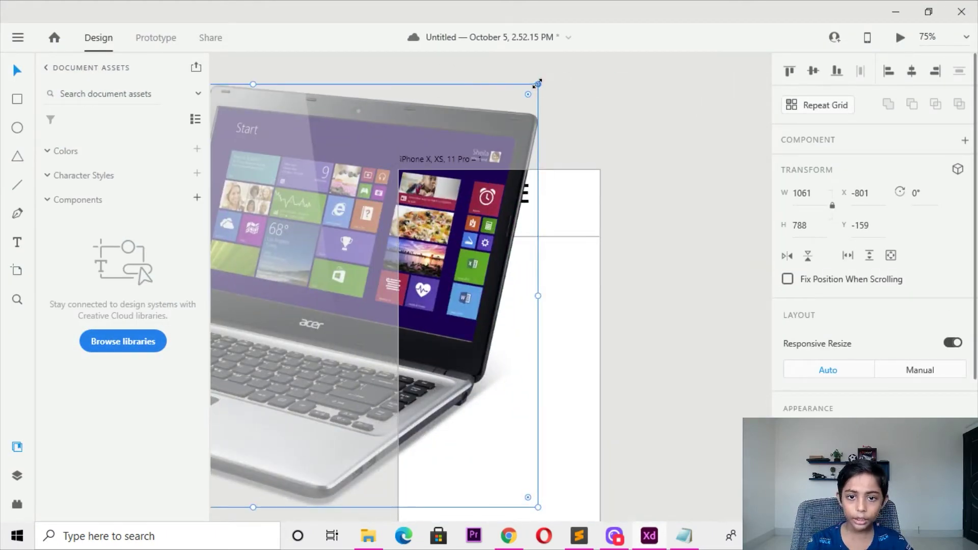
{"action": "mouse_move", "coordinate": [538, 83]}
{"action": "left_mouse_down"}
{"action": "mouse_move", "coordinate": [368, 192]}
{"action": "mouse_move", "coordinate": [288, 311]}
{"action": "left_mouse_up"}
{"action": "left_click_drag", "start_coordinate": [314, 268], "coordinate": [433, 87]}
{"action": "mouse_move", "coordinate": [338, 224]}
{"action": "left_mouse_down"}
{"action": "mouse_move", "coordinate": [327, 208]}
{"action": "mouse_move", "coordinate": [546, 209]}
{"action": "left_mouse_up"}
{"action": "mouse_move", "coordinate": [336, 153]}
{"action": "left_mouse_down"}
{"action": "mouse_move", "coordinate": [651, 153]}
{"action": "mouse_move", "coordinate": [468, 153]}
{"action": "left_mouse_up"}
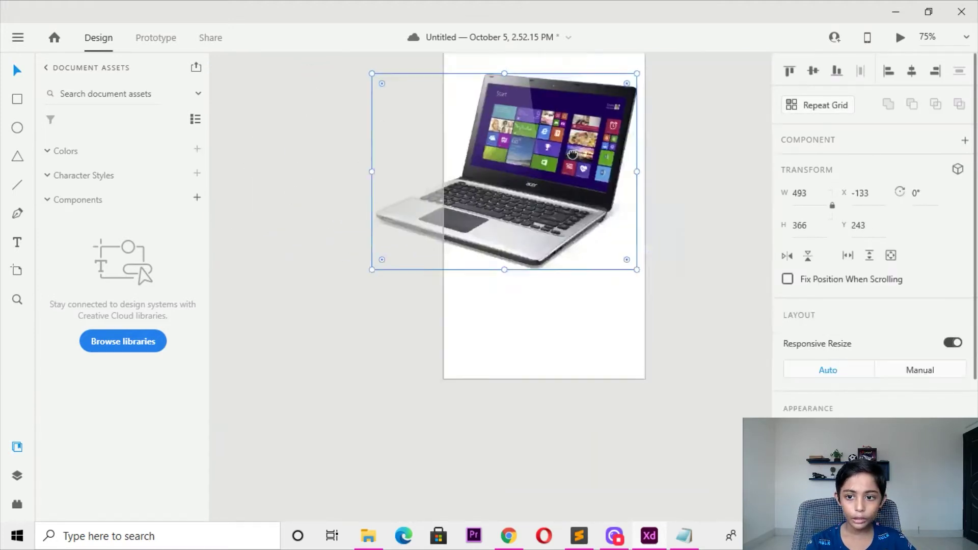
{"action": "left_click", "coordinate": [630, 71]}
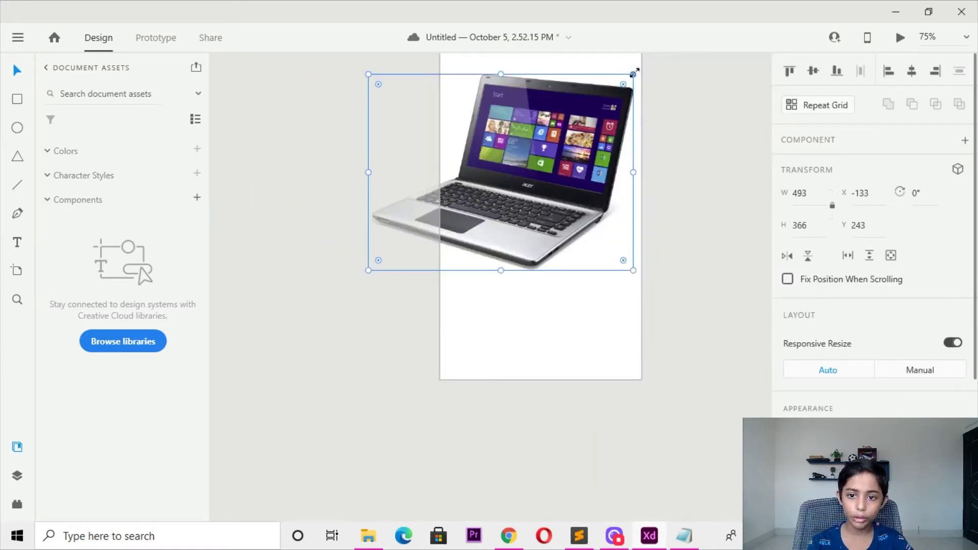
{"action": "mouse_move", "coordinate": [635, 71]}
{"action": "left_mouse_down"}
{"action": "mouse_move", "coordinate": [542, 131]}
{"action": "mouse_move", "coordinate": [560, 143]}
{"action": "left_mouse_up"}
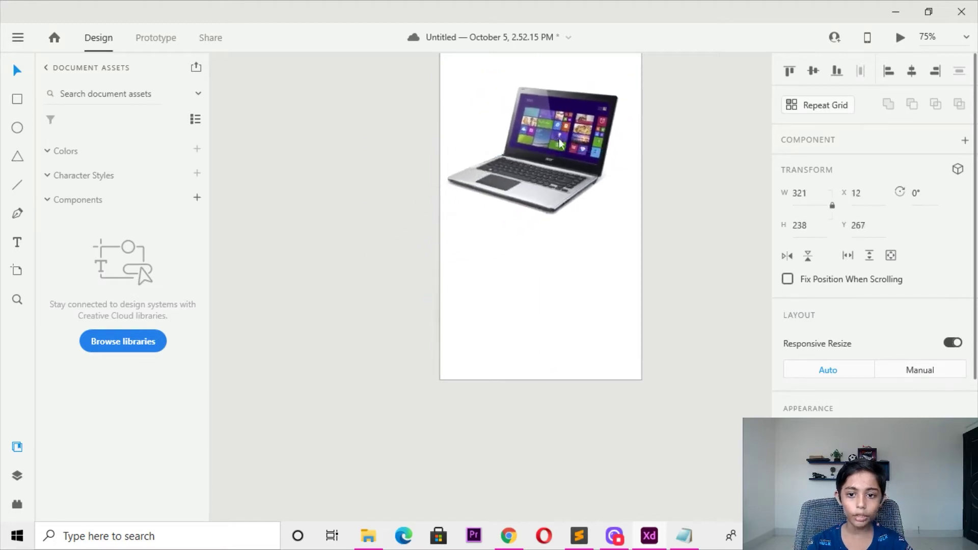
{"action": "left_click", "coordinate": [735, 108]}
Add a smaller, level laptop copy in front and scale both together at X 10, Y 223
{"action": "scroll", "coordinate": [658, 188], "scroll_direction": "up", "scroll_amount": 3}
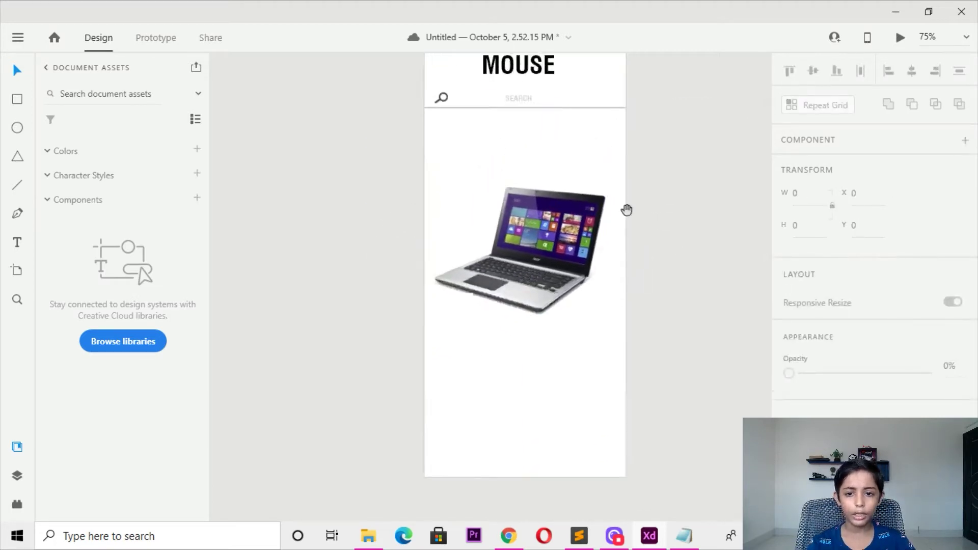
{"action": "left_click_drag", "start_coordinate": [578, 222], "coordinate": [606, 202]}
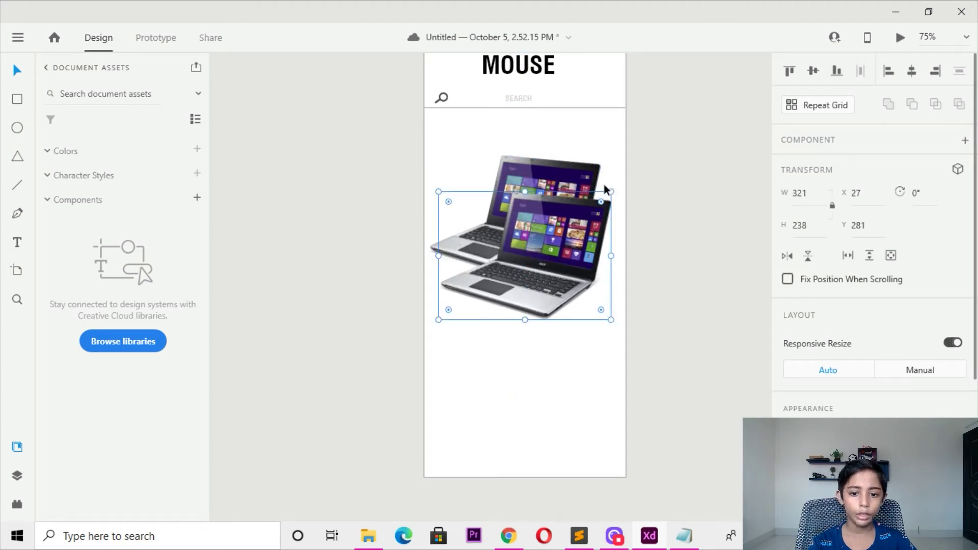
{"action": "left_click_drag", "start_coordinate": [591, 213], "coordinate": [601, 217]}
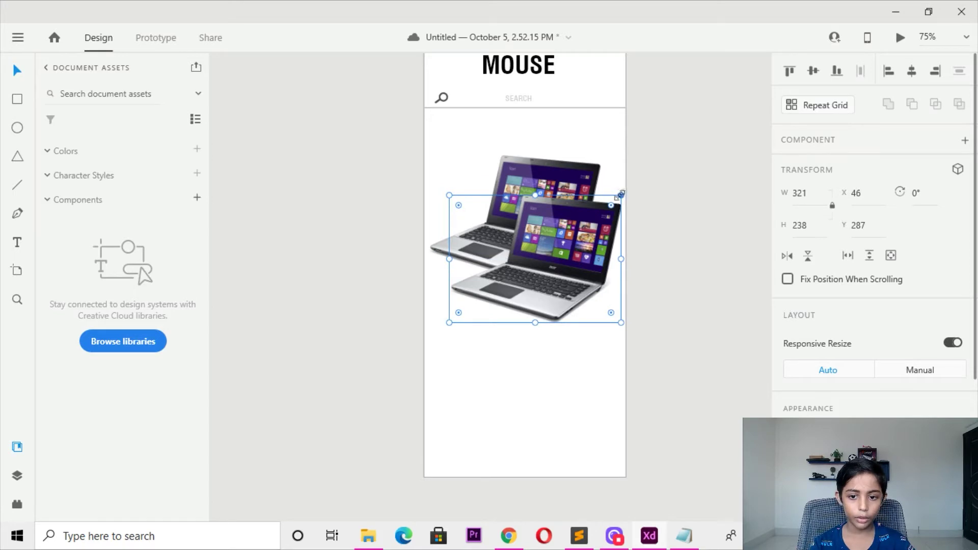
{"action": "mouse_move", "coordinate": [622, 193]}
{"action": "left_mouse_down"}
{"action": "mouse_move", "coordinate": [589, 219]}
{"action": "mouse_move", "coordinate": [634, 225]}
{"action": "mouse_move", "coordinate": [637, 237]}
{"action": "mouse_move", "coordinate": [622, 237]}
{"action": "left_mouse_up"}
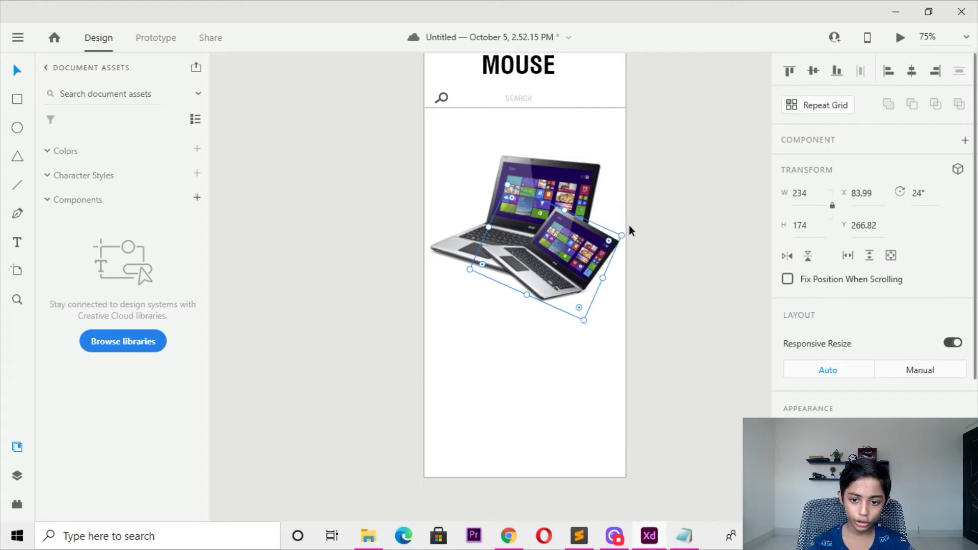
{"action": "left_click_drag", "start_coordinate": [626, 232], "coordinate": [635, 188]}
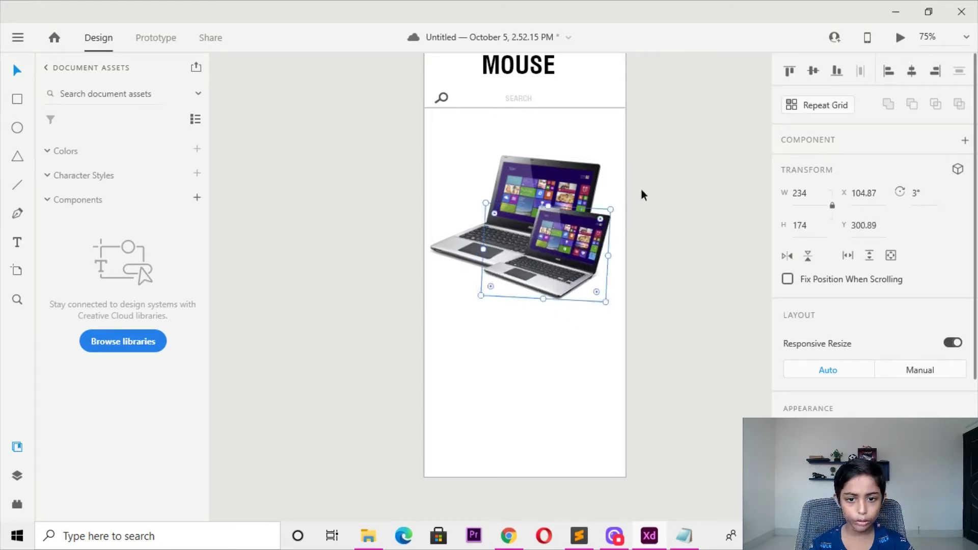
{"action": "key", "text": "Right"}
{"action": "key", "text": "shift+Right"}
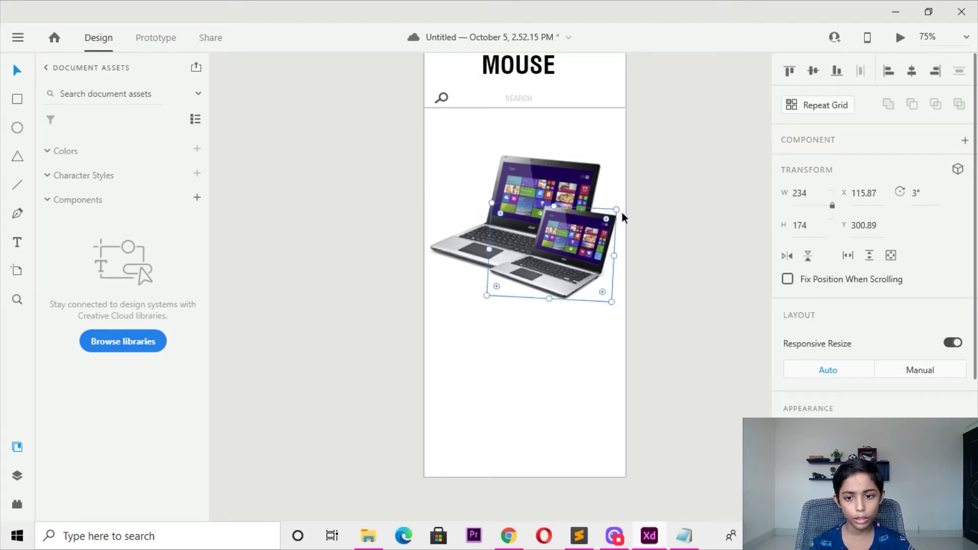
{"action": "left_click_drag", "start_coordinate": [619, 207], "coordinate": [618, 200]}
{"action": "left_click", "coordinate": [600, 178], "text": "shift"}
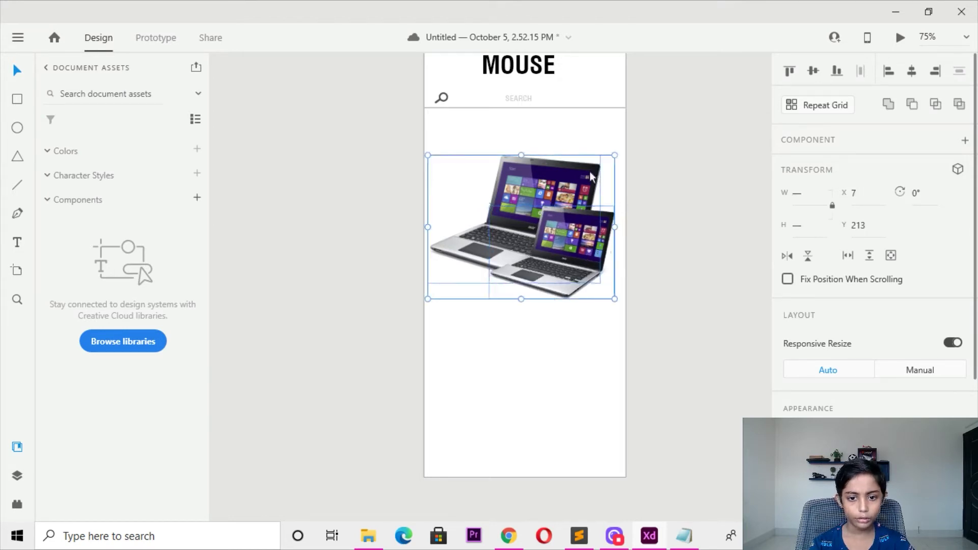
{"action": "left_click_drag", "start_coordinate": [622, 158], "coordinate": [592, 173]}
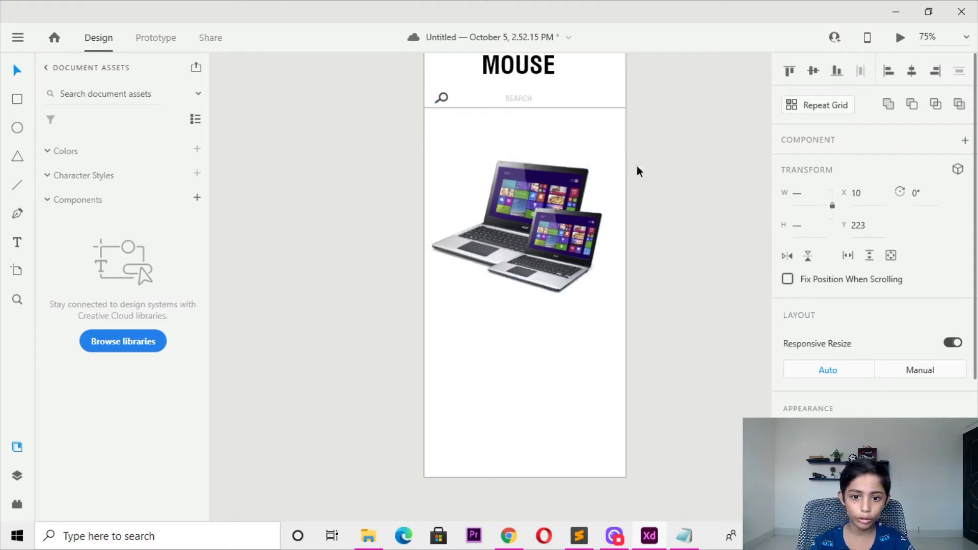
Rename the MOUSE header to LAPTOP
{"action": "left_click", "coordinate": [636, 166]}
{"action": "scroll", "coordinate": [582, 136], "scroll_direction": "up", "scroll_amount": 1}
{"action": "double_click", "coordinate": [534, 95]}
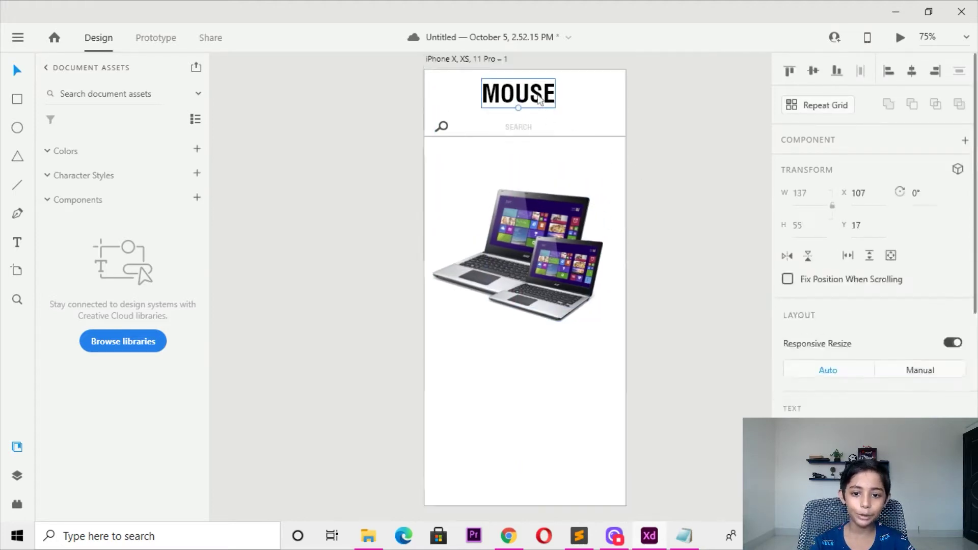
{"action": "key", "text": "BackSpace"}
{"action": "type", "text": "LAPTOP"}
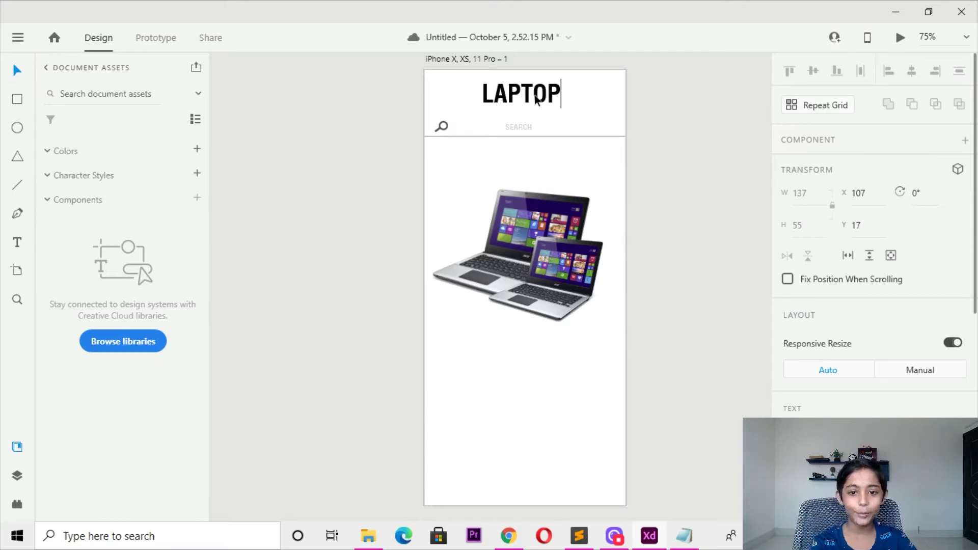
{"action": "key", "text": "Escape"}
{"action": "left_click", "coordinate": [641, 74]}
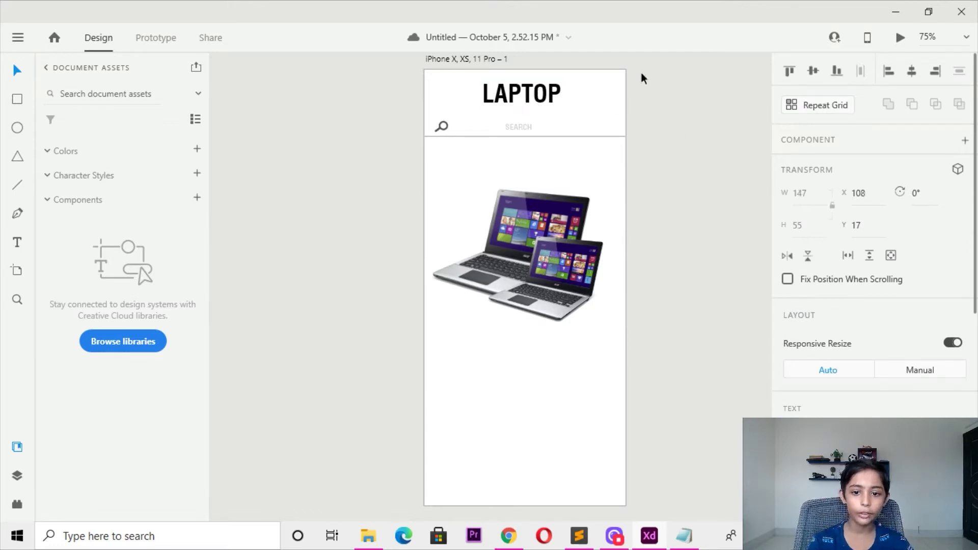
{"action": "left_click", "coordinate": [642, 137]}
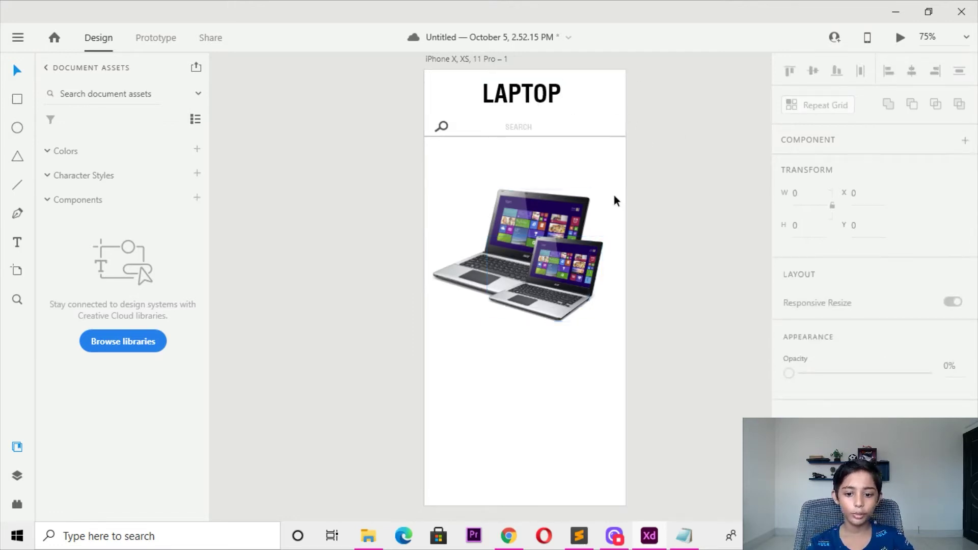
Add a bold DELL LAPTOP title centred above the laptop image
{"action": "scroll", "coordinate": [551, 179], "scroll_direction": "up", "scroll_amount": 5}
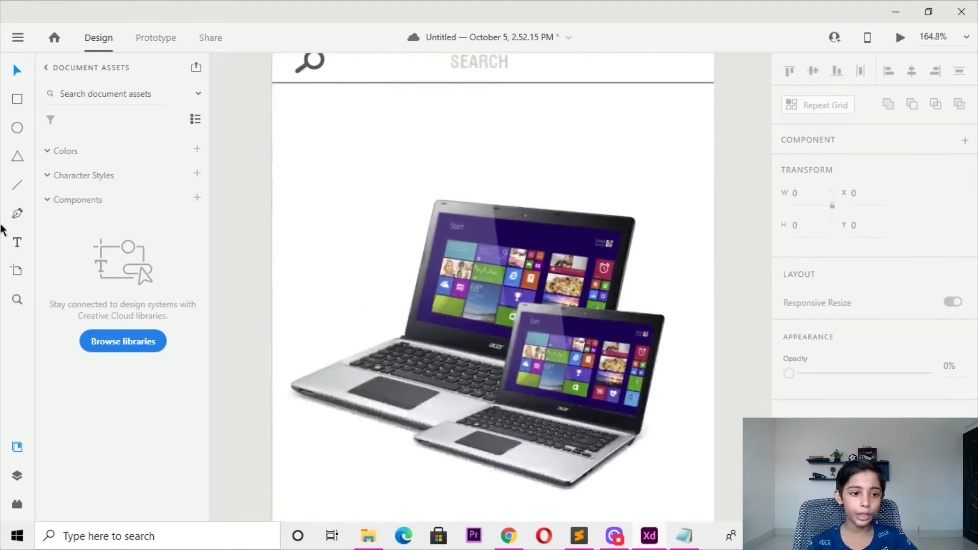
{"action": "left_click", "coordinate": [15, 269]}
{"action": "left_click", "coordinate": [17, 242]}
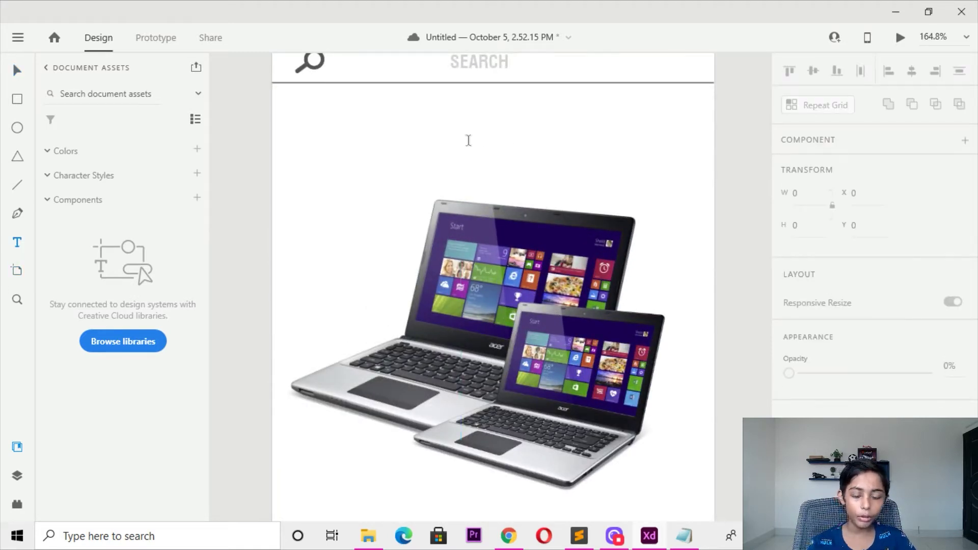
{"action": "left_click", "coordinate": [484, 142]}
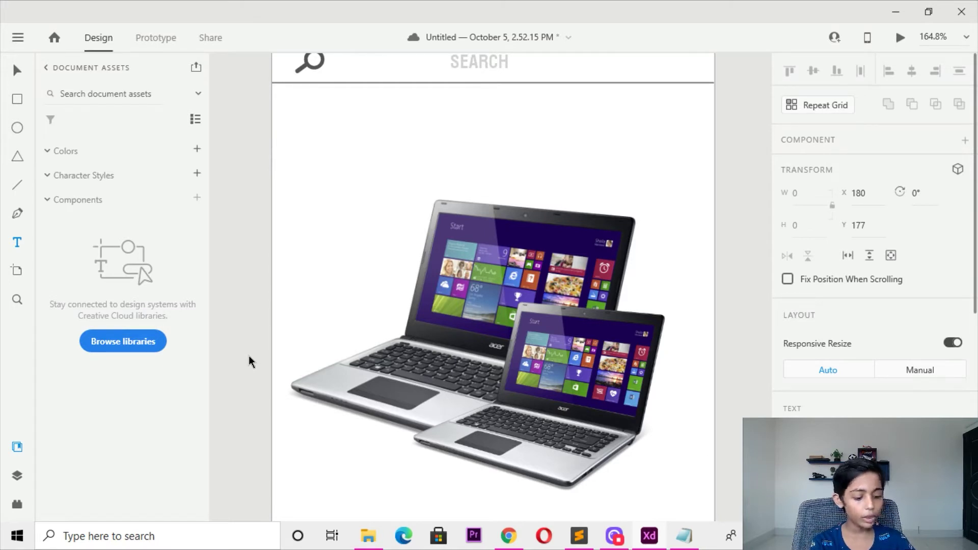
{"action": "type", "text": "DELL LAP"}
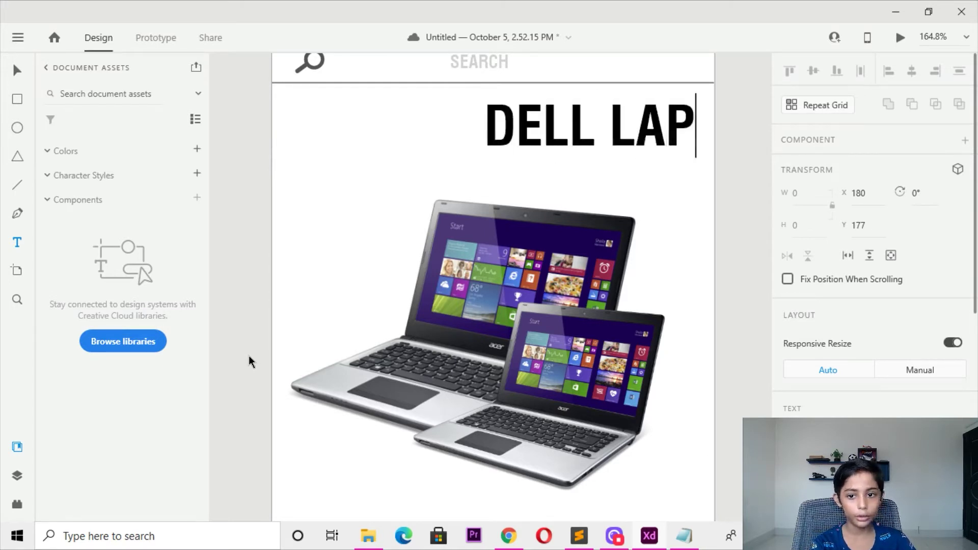
{"action": "type", "text": "TOP"}
{"action": "key", "text": "Escape"}
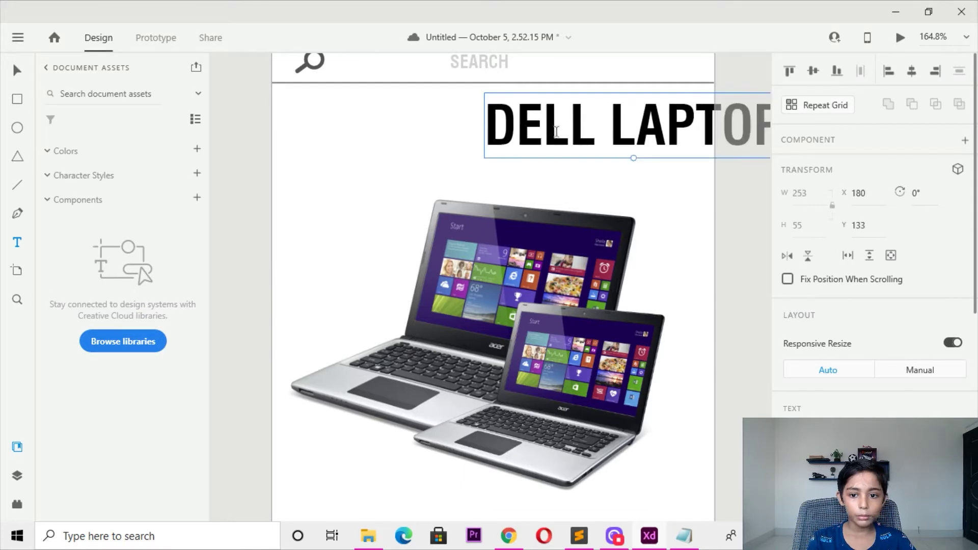
{"action": "left_click_drag", "start_coordinate": [557, 133], "coordinate": [514, 122]}
{"action": "left_click", "coordinate": [17, 71]}
{"action": "left_click_drag", "start_coordinate": [656, 140], "coordinate": [515, 152]}
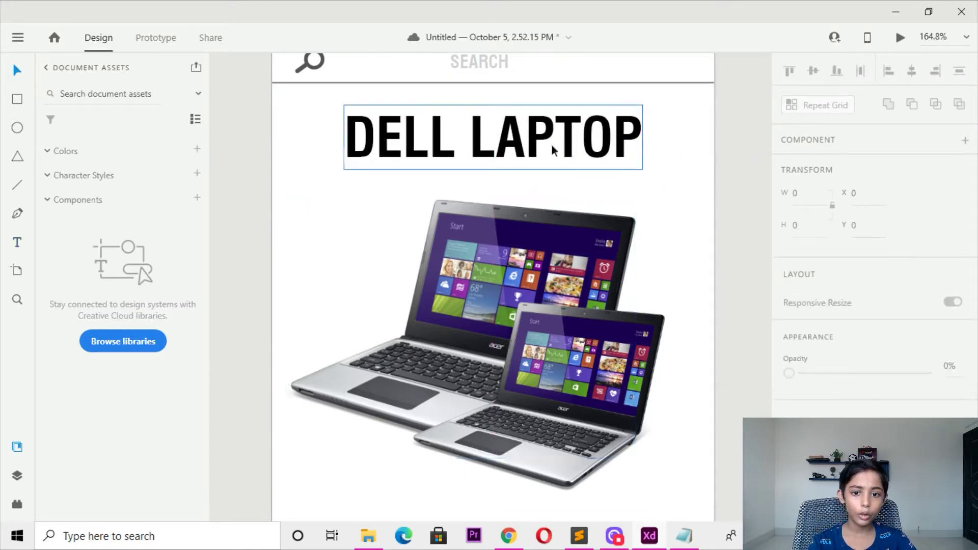
{"action": "scroll", "coordinate": [550, 142], "scroll_direction": "down", "scroll_amount": 3}
{"action": "left_click_drag", "start_coordinate": [549, 142], "coordinate": [549, 146]}
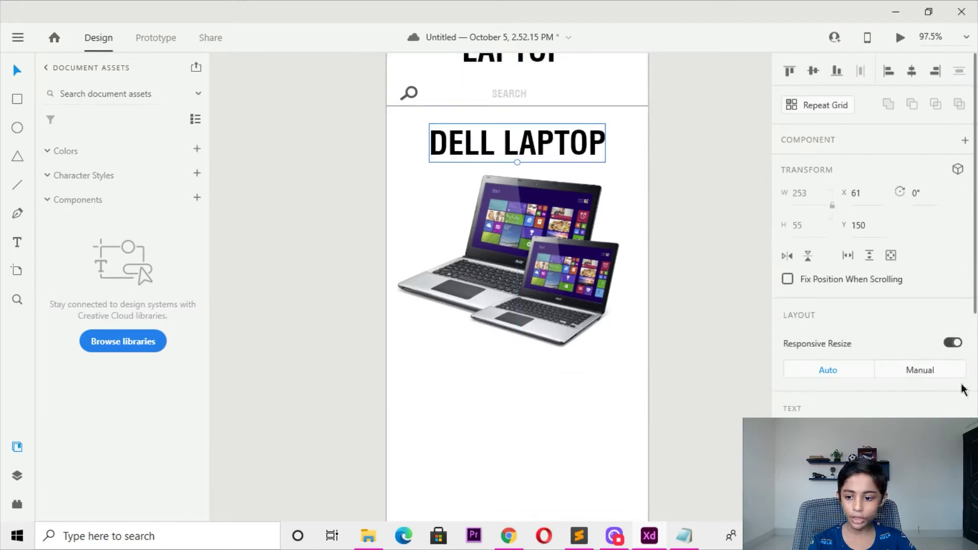
Try Swis721 Hv BT, Swis721 BT, Symbol, Verdana and Wingdings 3 on the DELL LAPTOP title
{"action": "scroll", "coordinate": [962, 367], "scroll_direction": "down", "scroll_amount": 3}
{"action": "left_click", "coordinate": [955, 367]}
{"action": "left_click", "coordinate": [840, 192]}
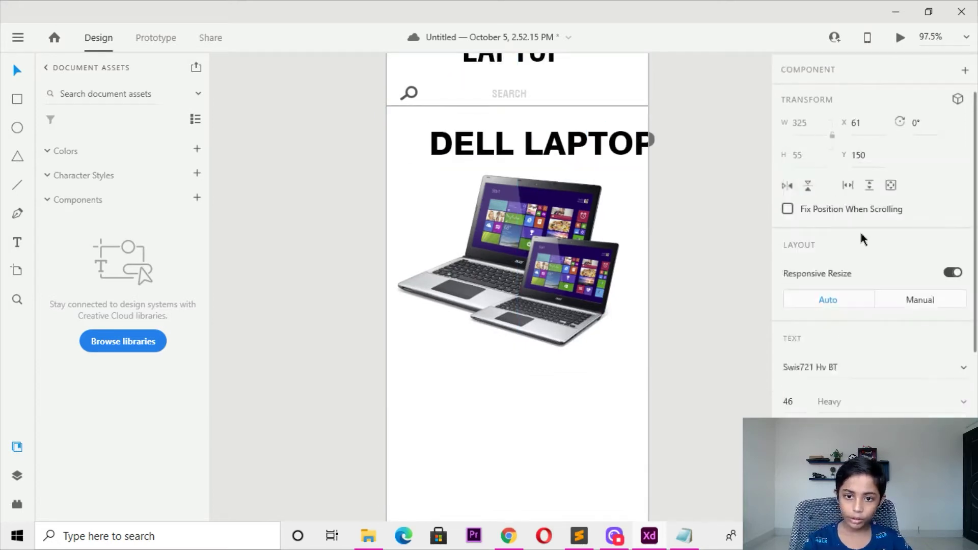
{"action": "left_click", "coordinate": [940, 369]}
{"action": "left_click", "coordinate": [955, 368]}
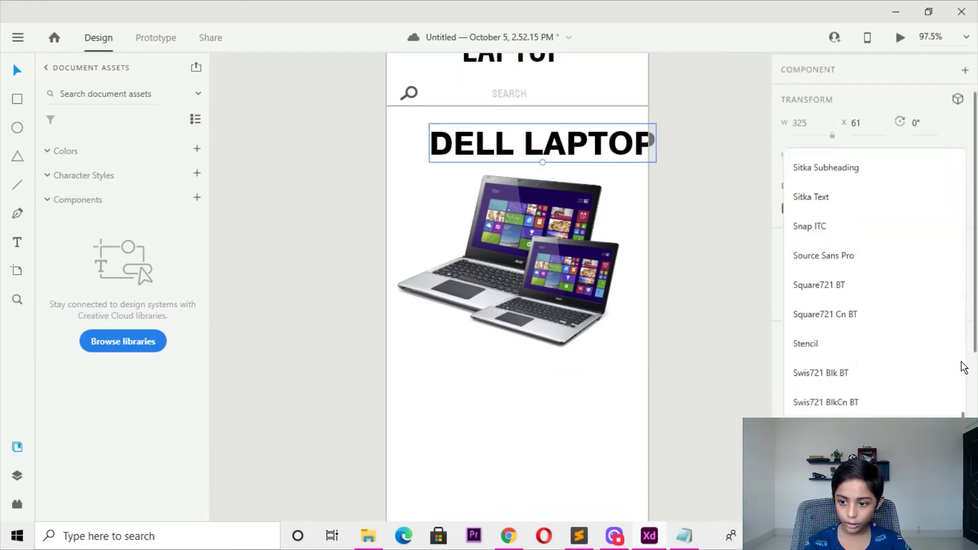
{"action": "scroll", "coordinate": [906, 266], "scroll_direction": "down", "scroll_amount": 1}
{"action": "scroll", "coordinate": [896, 326], "scroll_direction": "down", "scroll_amount": 2}
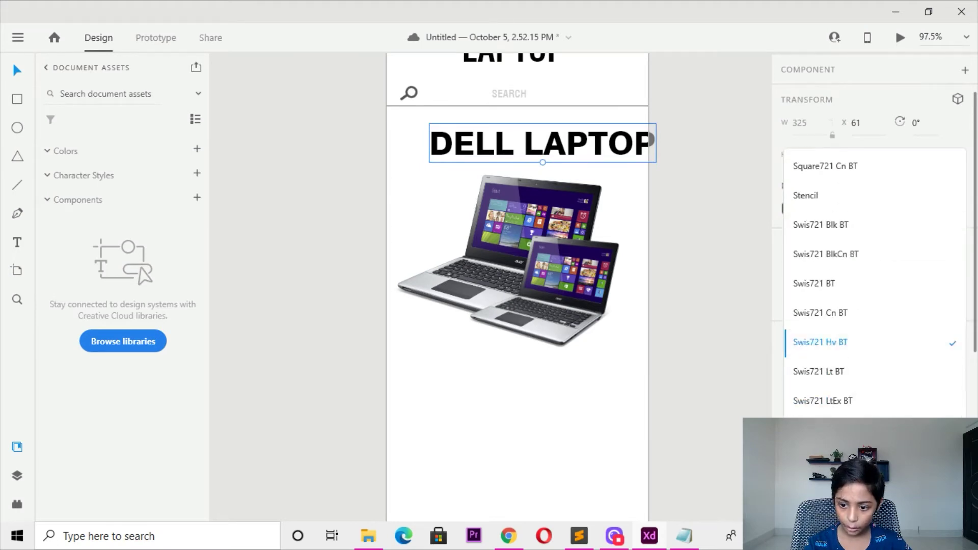
{"action": "left_click", "coordinate": [956, 392]}
{"action": "left_click", "coordinate": [956, 371]}
{"action": "scroll", "coordinate": [944, 362], "scroll_direction": "down", "scroll_amount": 3}
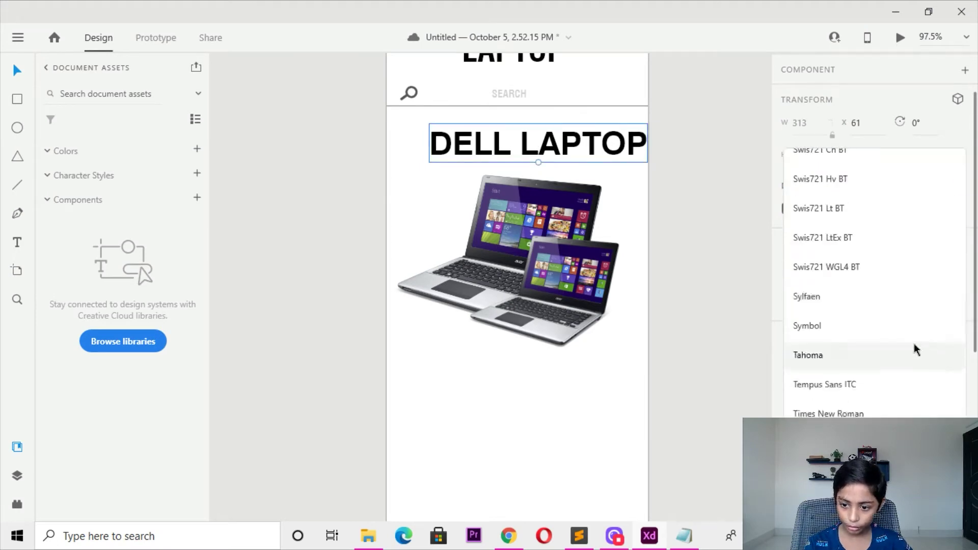
{"action": "left_click", "coordinate": [911, 329]}
{"action": "left_click", "coordinate": [955, 368]}
{"action": "left_click", "coordinate": [947, 376]}
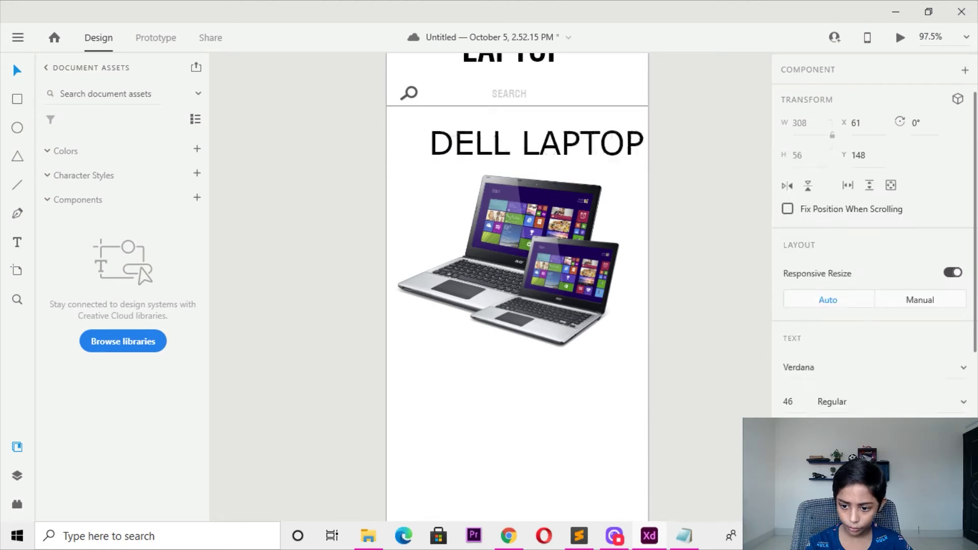
{"action": "scroll", "coordinate": [904, 390], "scroll_direction": "down", "scroll_amount": 3}
{"action": "left_click", "coordinate": [959, 230]}
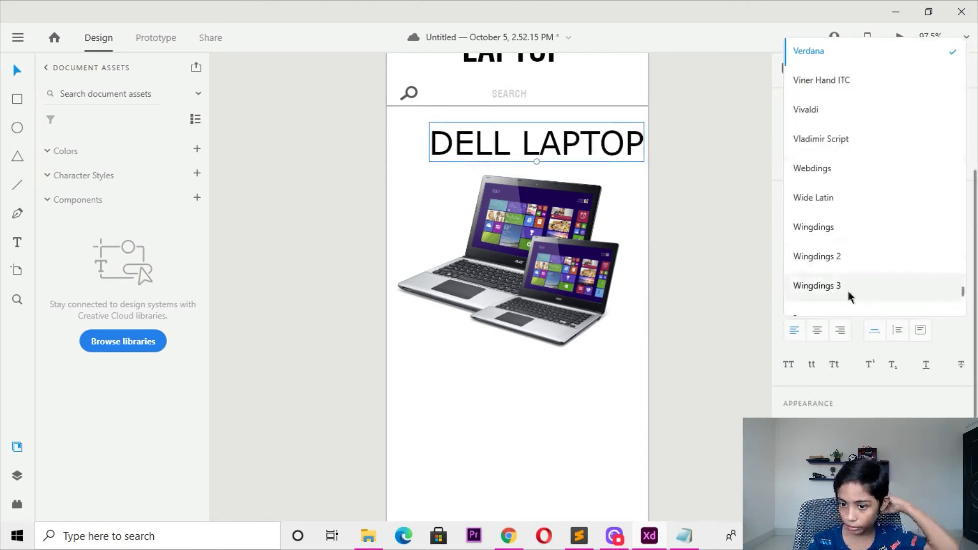
{"action": "left_click", "coordinate": [848, 287]}
Try Poppins, then Nirmala UI Bold, and move the title above the laptop image
{"action": "left_click", "coordinate": [958, 237]}
{"action": "scroll", "coordinate": [919, 291], "scroll_direction": "down", "scroll_amount": 2}
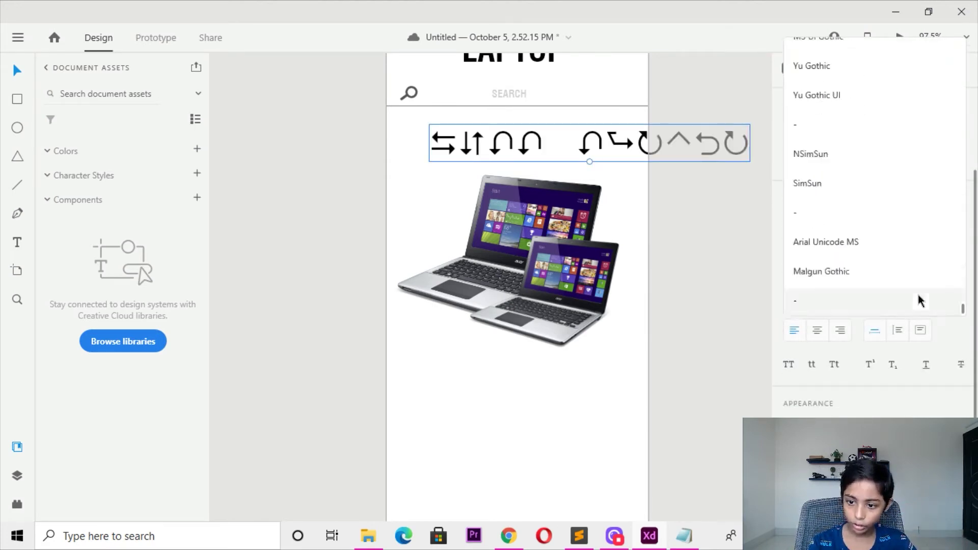
{"action": "scroll", "coordinate": [914, 285], "scroll_direction": "down", "scroll_amount": 2}
{"action": "left_click", "coordinate": [885, 301]}
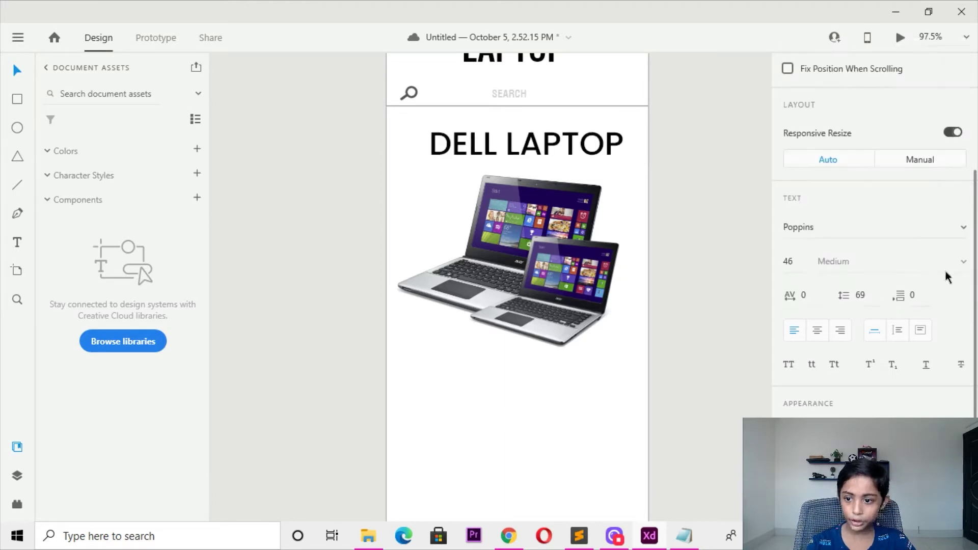
{"action": "left_click", "coordinate": [963, 224]}
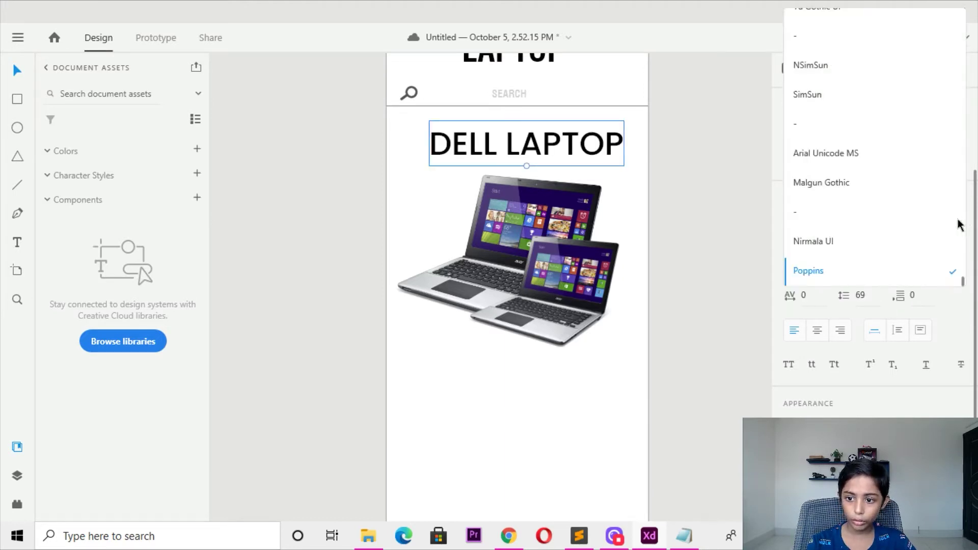
{"action": "left_click", "coordinate": [854, 246]}
{"action": "left_click", "coordinate": [960, 264]}
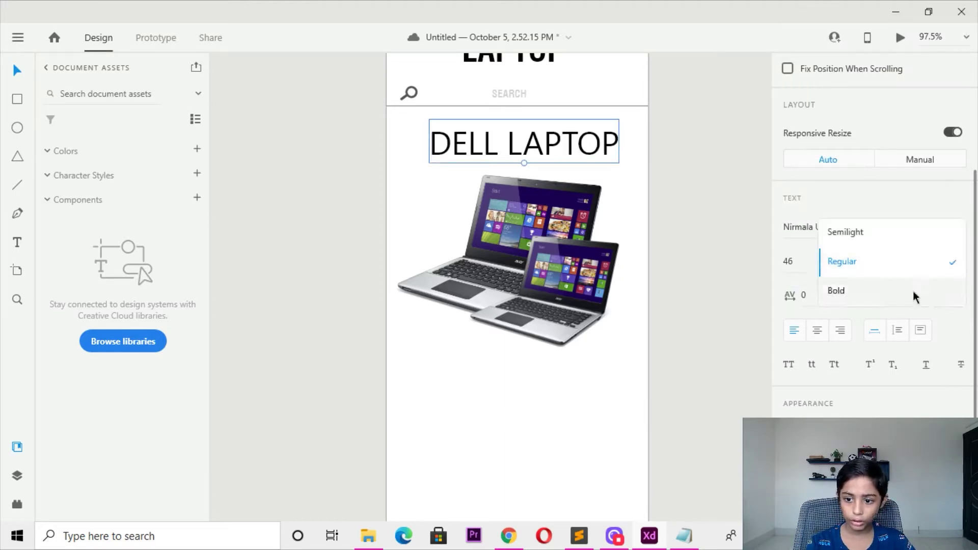
{"action": "left_click", "coordinate": [913, 288]}
{"action": "left_click_drag", "start_coordinate": [618, 159], "coordinate": [595, 155]}
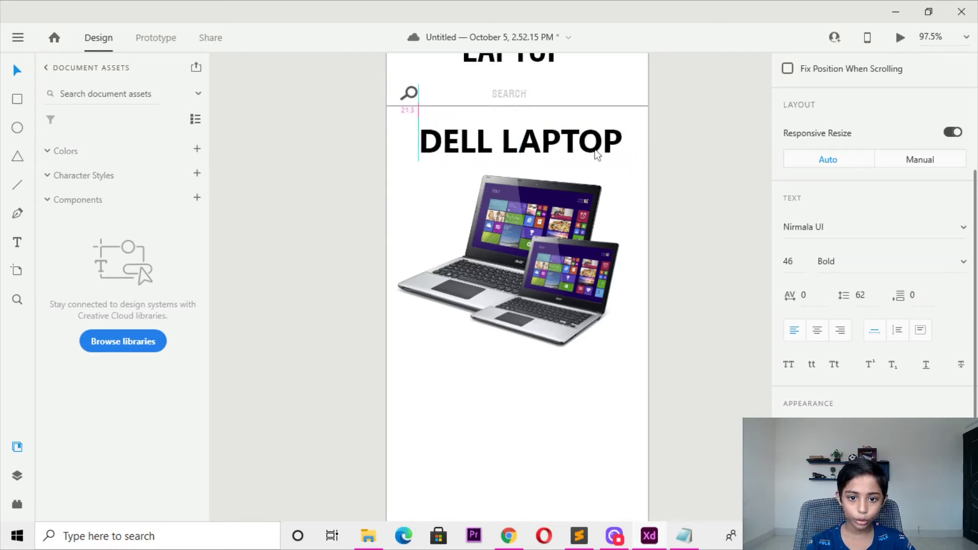
Browse the font list and try Monoton on the title
{"action": "left_click", "coordinate": [911, 224]}
{"action": "type", "text": "Monserr"}
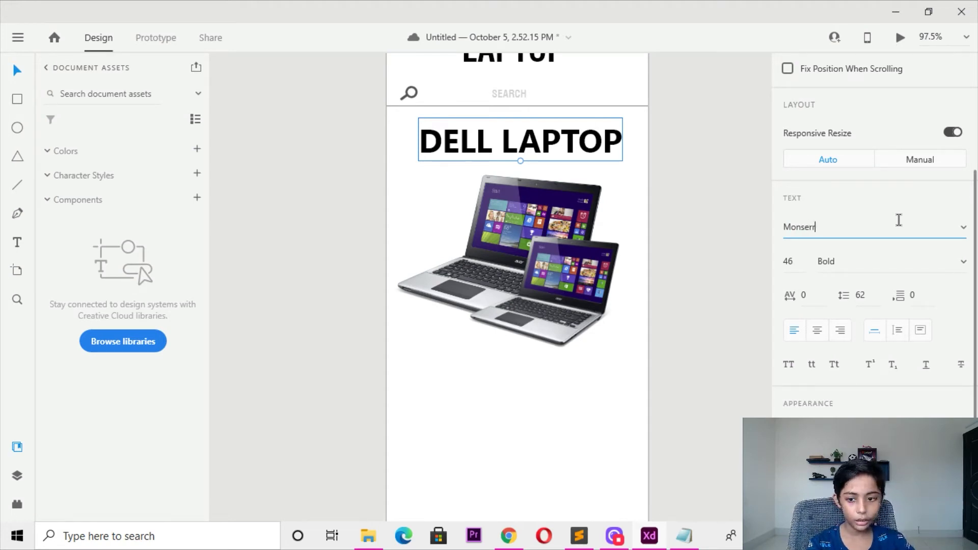
{"action": "key", "text": "Escape"}
{"action": "left_click", "coordinate": [955, 229]}
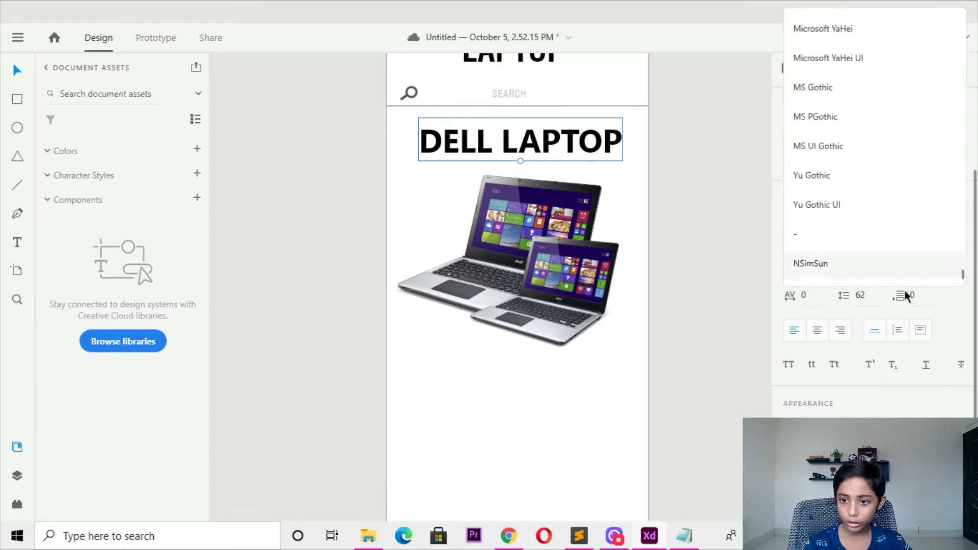
{"action": "scroll", "coordinate": [855, 190], "scroll_direction": "up", "scroll_amount": 4}
{"action": "scroll", "coordinate": [859, 190], "scroll_direction": "down", "scroll_amount": 2}
{"action": "scroll", "coordinate": [857, 190], "scroll_direction": "down", "scroll_amount": 2}
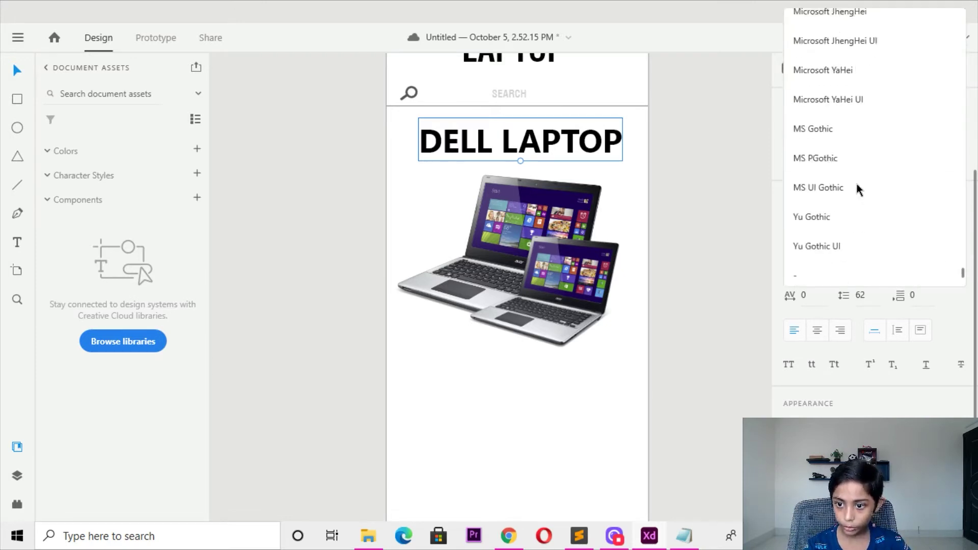
{"action": "scroll", "coordinate": [857, 189], "scroll_direction": "up", "scroll_amount": 3}
{"action": "scroll", "coordinate": [855, 190], "scroll_direction": "up", "scroll_amount": 2}
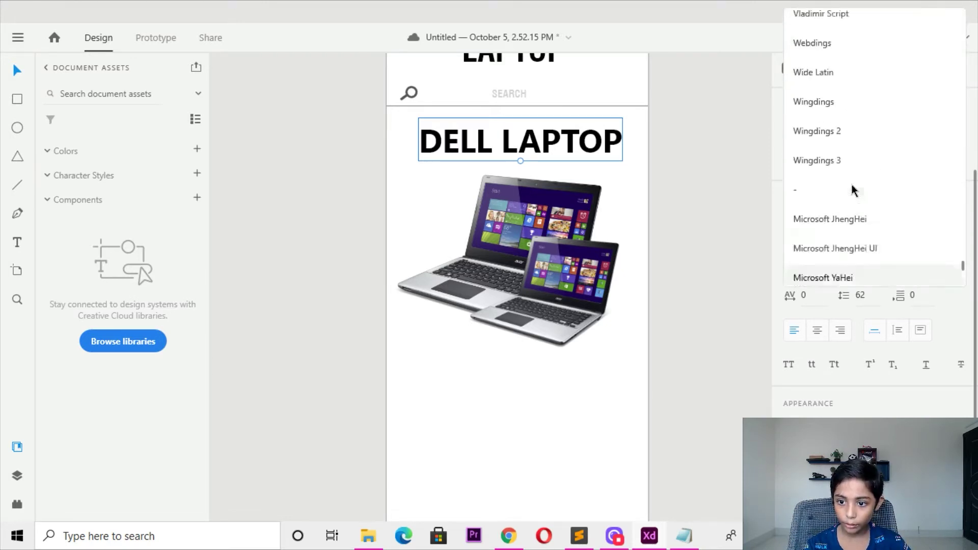
{"action": "scroll", "coordinate": [853, 188], "scroll_direction": "up", "scroll_amount": 3}
{"action": "scroll", "coordinate": [853, 188], "scroll_direction": "down", "scroll_amount": 6}
{"action": "scroll", "coordinate": [853, 188], "scroll_direction": "up", "scroll_amount": 1}
{"action": "scroll", "coordinate": [853, 188], "scroll_direction": "up", "scroll_amount": 1}
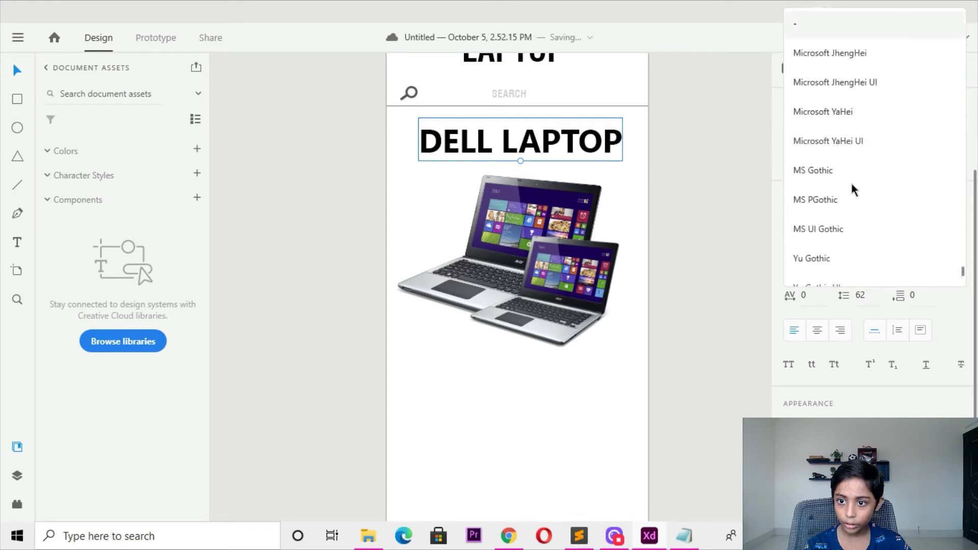
{"action": "scroll", "coordinate": [853, 189], "scroll_direction": "up", "scroll_amount": 1}
{"action": "scroll", "coordinate": [853, 188], "scroll_direction": "up", "scroll_amount": 3}
{"action": "scroll", "coordinate": [853, 189], "scroll_direction": "up", "scroll_amount": 3}
{"action": "scroll", "coordinate": [853, 190], "scroll_direction": "up", "scroll_amount": 3}
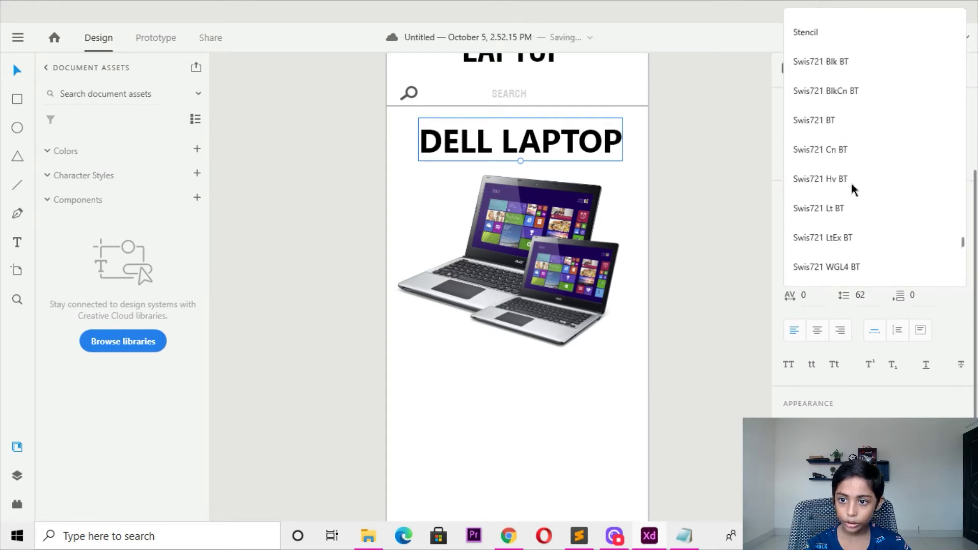
{"action": "scroll", "coordinate": [853, 189], "scroll_direction": "up", "scroll_amount": 3}
{"action": "scroll", "coordinate": [853, 190], "scroll_direction": "up", "scroll_amount": 3}
{"action": "scroll", "coordinate": [853, 189], "scroll_direction": "up", "scroll_amount": 3}
{"action": "scroll", "coordinate": [853, 189], "scroll_direction": "up", "scroll_amount": 3}
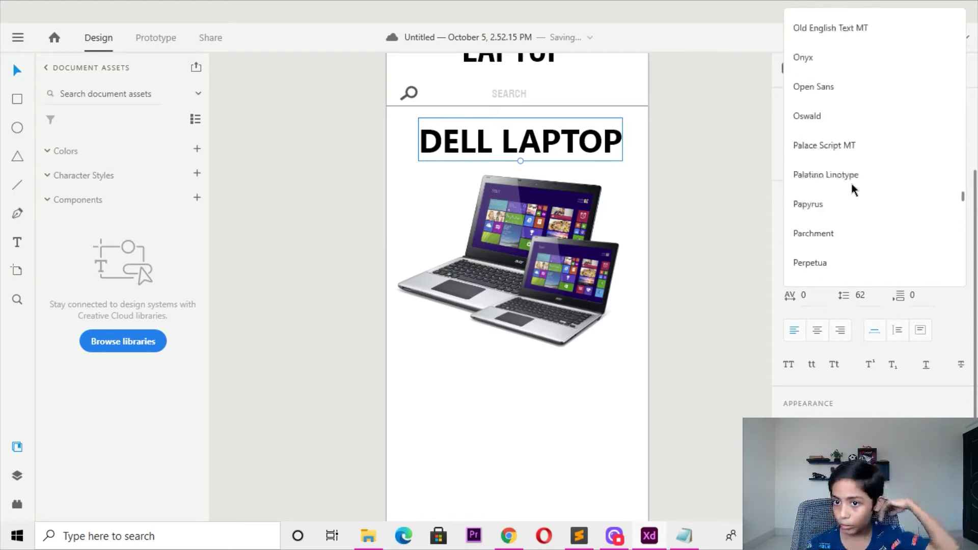
{"action": "scroll", "coordinate": [853, 189], "scroll_direction": "up", "scroll_amount": 3}
{"action": "scroll", "coordinate": [853, 188], "scroll_direction": "up", "scroll_amount": 3}
{"action": "scroll", "coordinate": [853, 189], "scroll_direction": "up", "scroll_amount": 1}
{"action": "scroll", "coordinate": [851, 183], "scroll_direction": "down", "scroll_amount": 1}
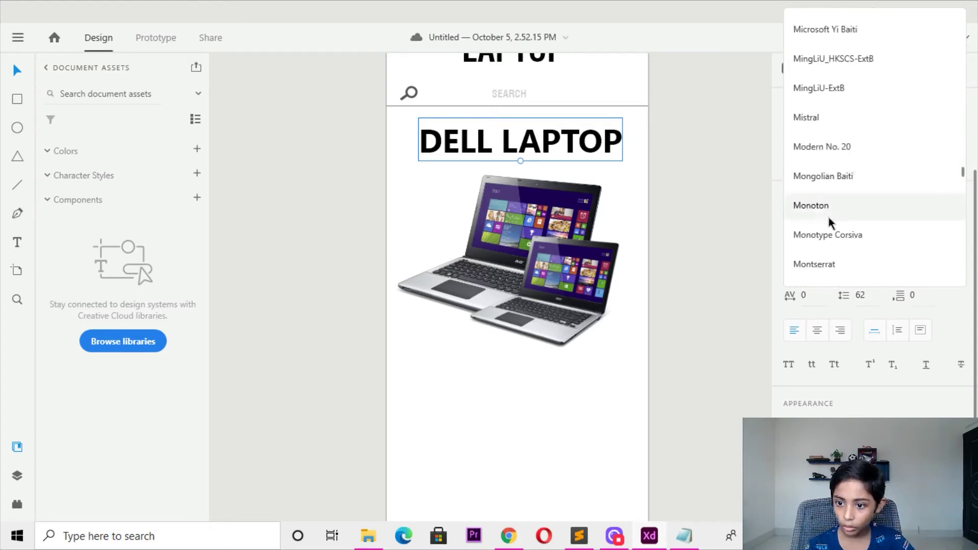
{"action": "left_click", "coordinate": [824, 220]}
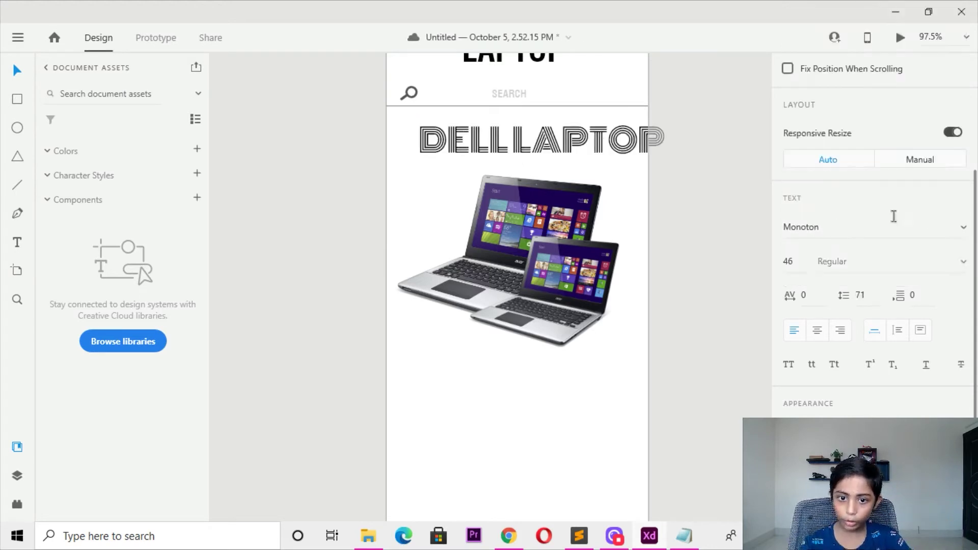
Browse the fonts again and keep the title in Montserrat
{"action": "left_click", "coordinate": [965, 227]}
{"action": "scroll", "coordinate": [869, 112], "scroll_direction": "down", "scroll_amount": 1}
{"action": "scroll", "coordinate": [868, 120], "scroll_direction": "down", "scroll_amount": 3}
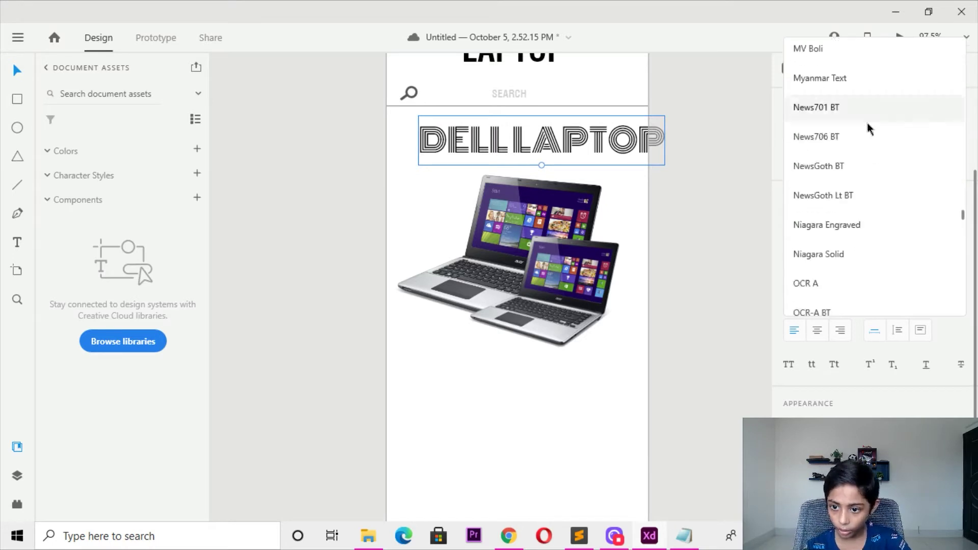
{"action": "scroll", "coordinate": [868, 130], "scroll_direction": "up", "scroll_amount": 3}
{"action": "scroll", "coordinate": [866, 137], "scroll_direction": "up", "scroll_amount": 1}
{"action": "scroll", "coordinate": [856, 153], "scroll_direction": "up", "scroll_amount": 1}
{"action": "scroll", "coordinate": [843, 170], "scroll_direction": "up", "scroll_amount": 3}
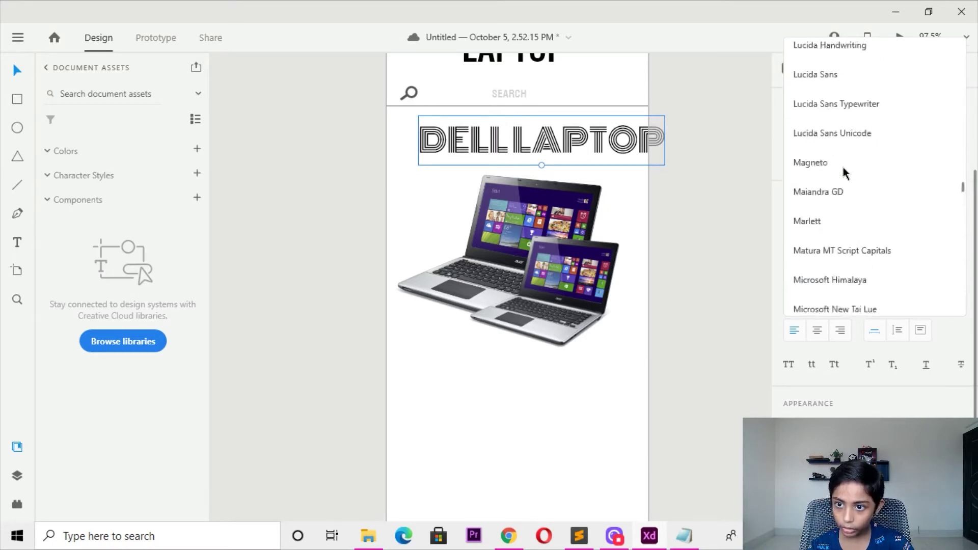
{"action": "scroll", "coordinate": [842, 168], "scroll_direction": "up", "scroll_amount": 3}
{"action": "scroll", "coordinate": [842, 168], "scroll_direction": "up", "scroll_amount": 3}
{"action": "scroll", "coordinate": [842, 168], "scroll_direction": "up", "scroll_amount": 2}
{"action": "scroll", "coordinate": [842, 168], "scroll_direction": "down", "scroll_amount": 4}
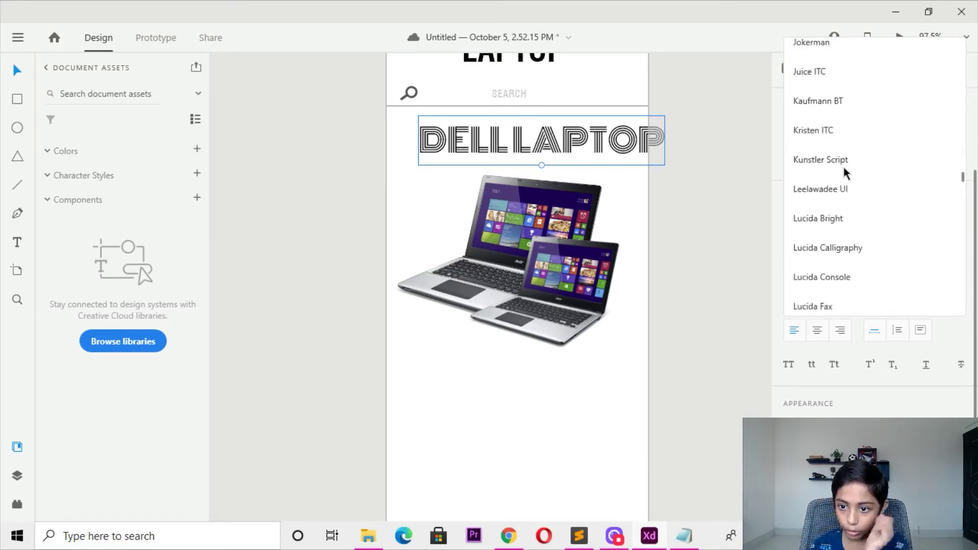
{"action": "scroll", "coordinate": [843, 167], "scroll_direction": "down", "scroll_amount": 3}
{"action": "scroll", "coordinate": [842, 167], "scroll_direction": "down", "scroll_amount": 4}
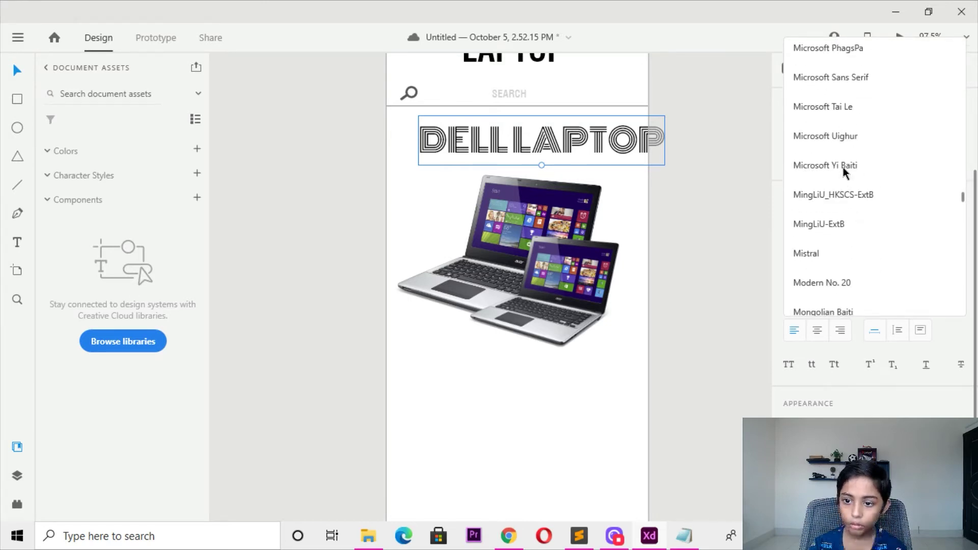
{"action": "scroll", "coordinate": [843, 167], "scroll_direction": "down", "scroll_amount": 3}
{"action": "key", "text": "Escape"}
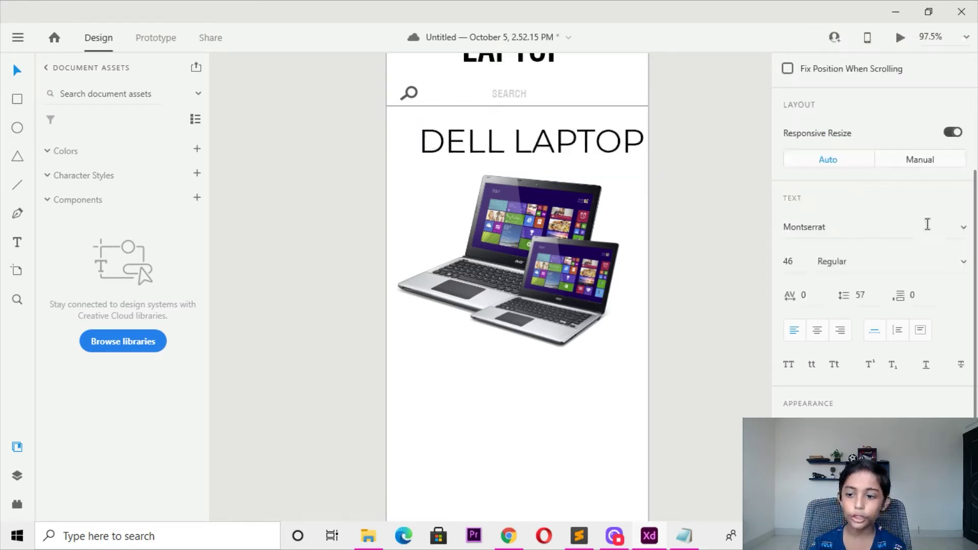
Compare the ExtraBold Italic and Bold Italic weights on the heading
{"action": "left_click", "coordinate": [963, 261]}
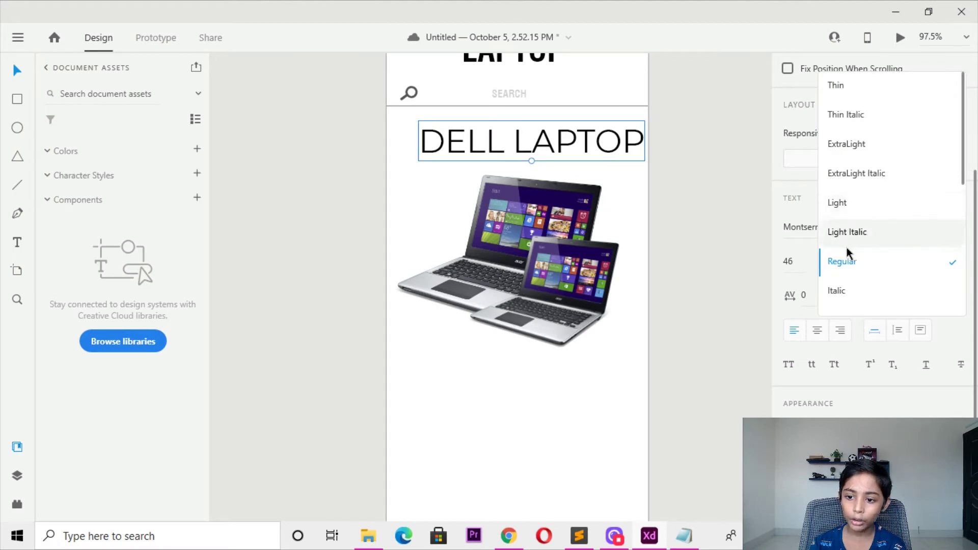
{"action": "scroll", "coordinate": [847, 248], "scroll_direction": "down", "scroll_amount": 5}
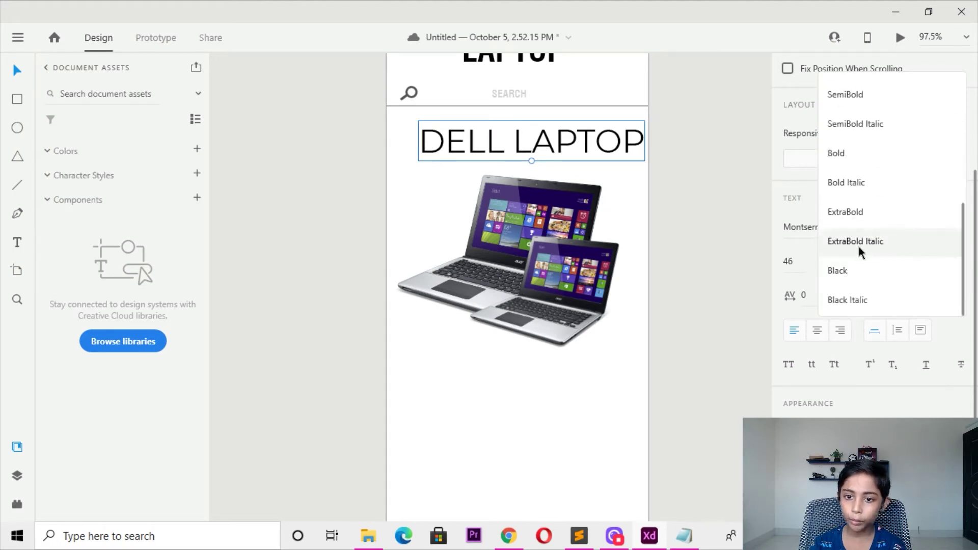
{"action": "left_click", "coordinate": [859, 243]}
{"action": "left_click", "coordinate": [957, 260]}
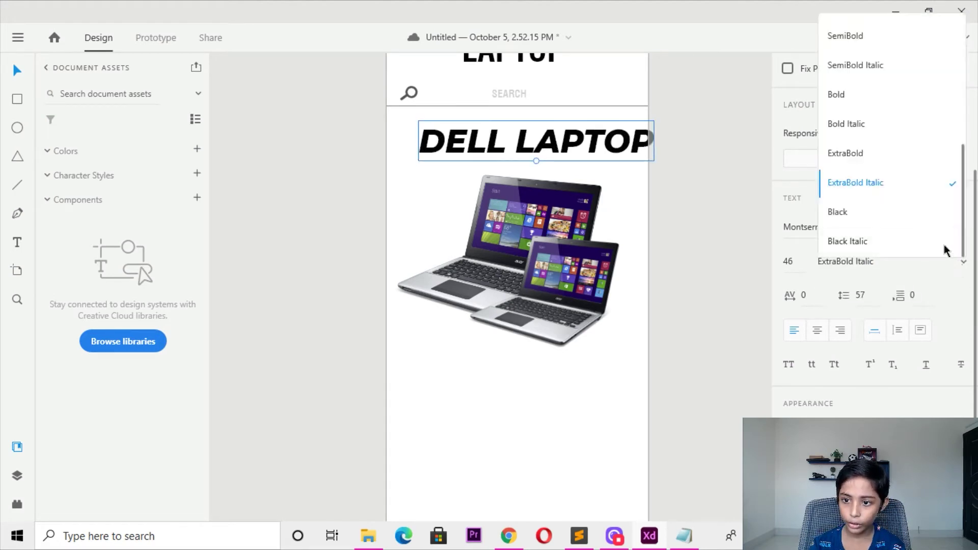
{"action": "scroll", "coordinate": [945, 247], "scroll_direction": "up", "scroll_amount": 2}
{"action": "left_click", "coordinate": [867, 201]}
Move the heading left inside the artboard and settle on ExtraBold Italic
{"action": "left_click_drag", "start_coordinate": [535, 141], "coordinate": [526, 141]}
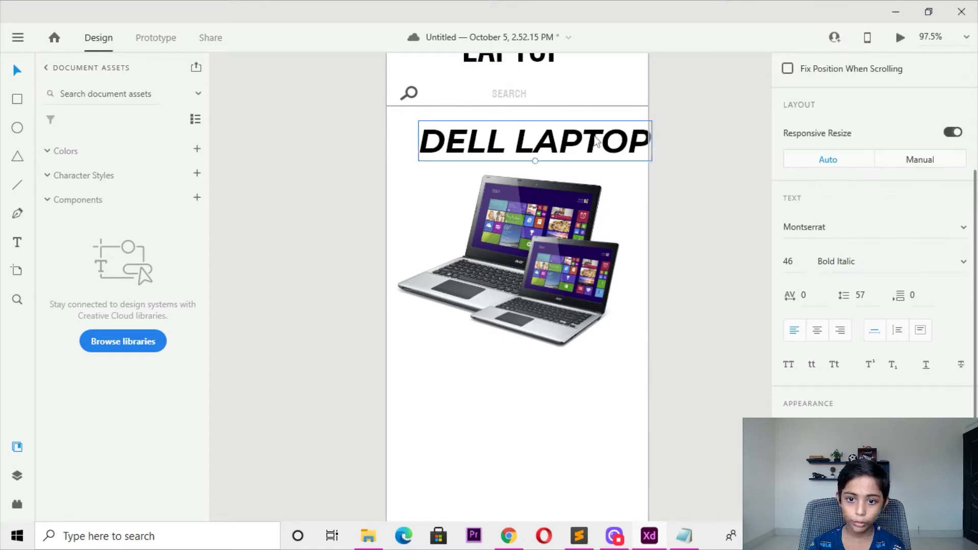
{"action": "left_click", "coordinate": [961, 262]}
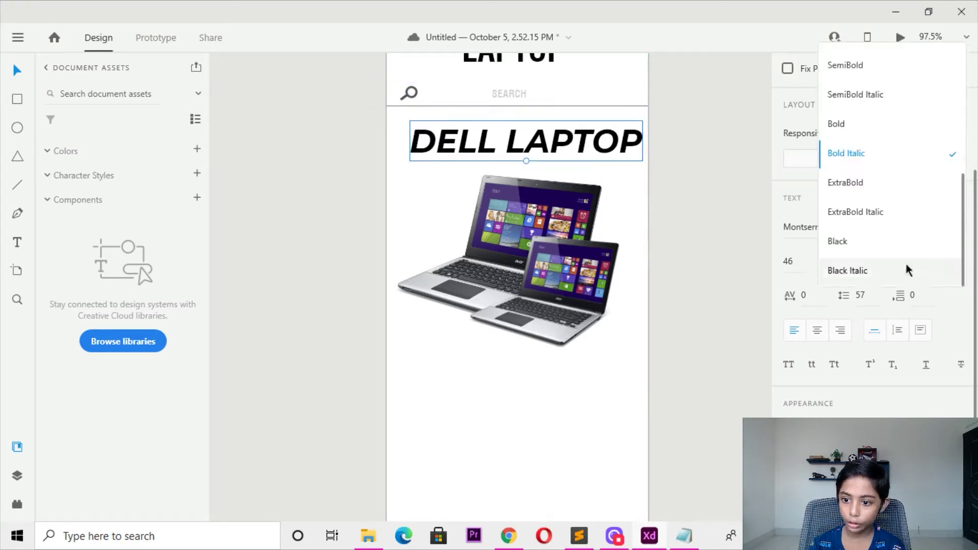
{"action": "scroll", "coordinate": [870, 234], "scroll_direction": "down", "scroll_amount": 1}
{"action": "left_click", "coordinate": [865, 181]}
{"action": "key", "text": "Left"}
{"action": "key", "text": "Left"}
{"action": "key", "text": "Left"}
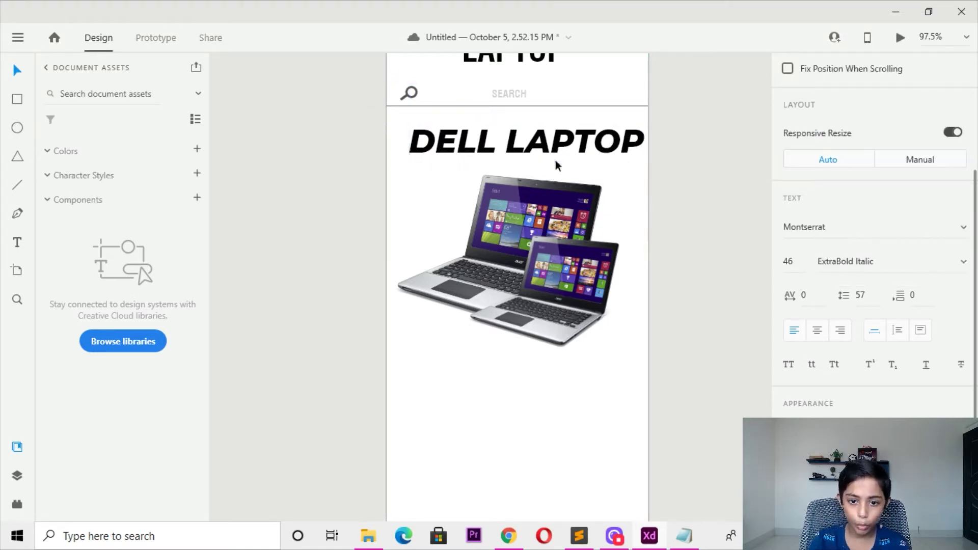
{"action": "key", "text": "Left"}
{"action": "key", "text": "Left"}
{"action": "key", "text": "Left"}
{"action": "key", "text": "Left"}
{"action": "key", "text": "Left"}
{"action": "key", "text": "Left"}
{"action": "key", "text": "Left"}
{"action": "key", "text": "Left"}
{"action": "key", "text": "Left"}
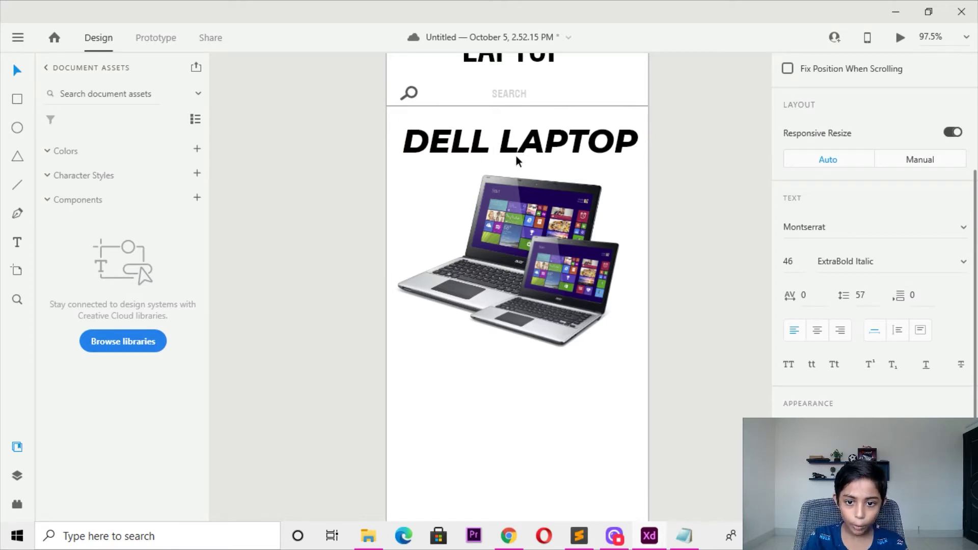
Shrink DELL LAPTOP slightly and duplicate it below the laptop image as PRICE
{"action": "left_click_drag", "start_coordinate": [519, 161], "coordinate": [514, 152]}
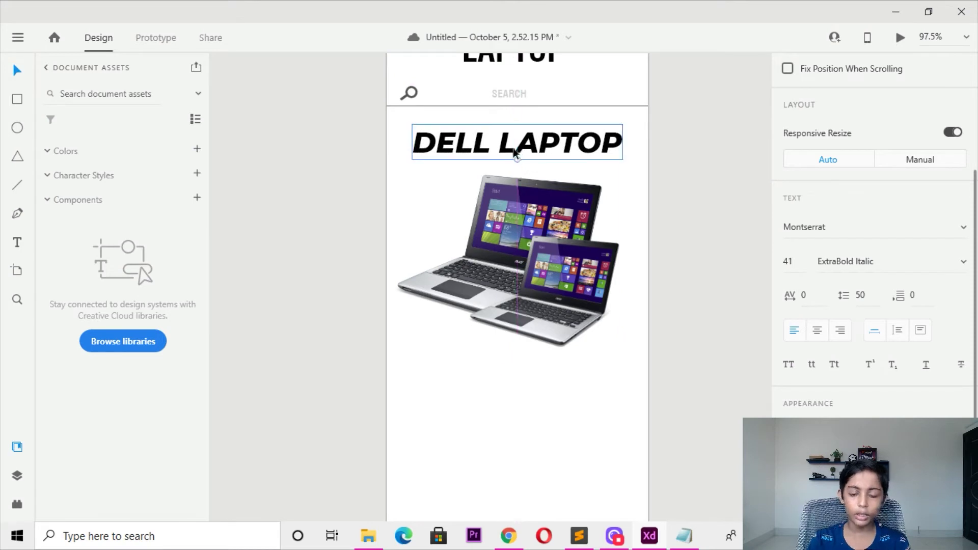
{"action": "left_click", "coordinate": [680, 163]}
{"action": "left_click_drag", "start_coordinate": [582, 148], "coordinate": [578, 375]}
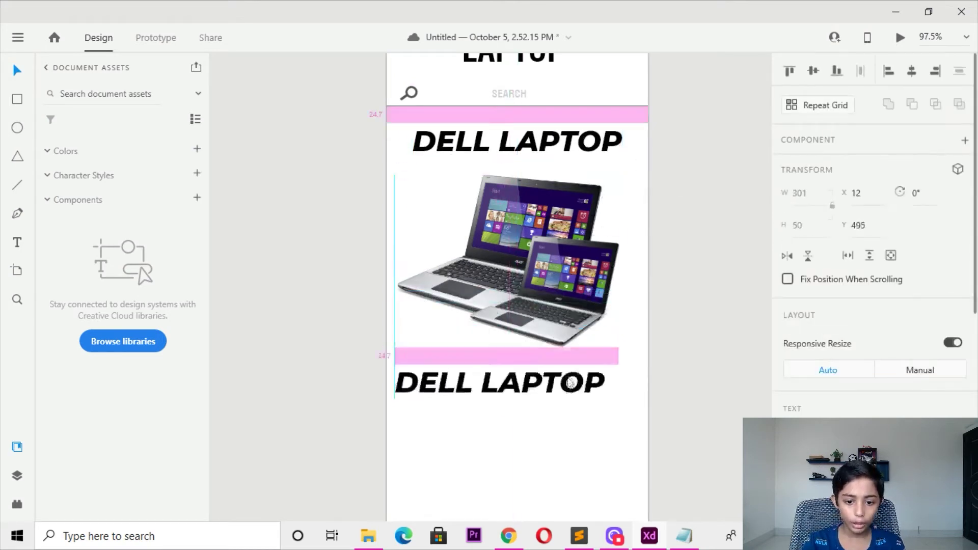
{"action": "double_click", "coordinate": [578, 378]}
{"action": "key", "text": "ctrl+a"}
{"action": "key", "text": "BackSpace"}
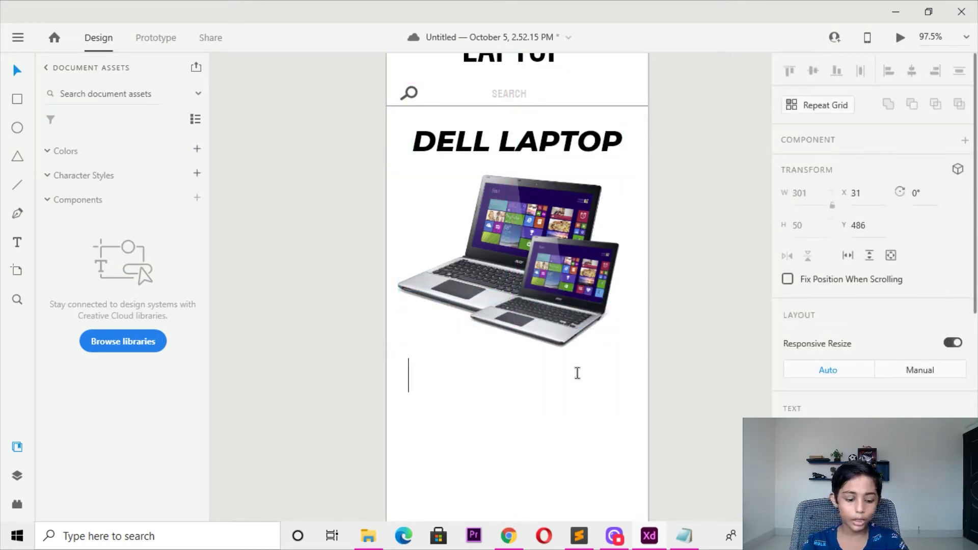
{"action": "type", "text": "PRICE"}
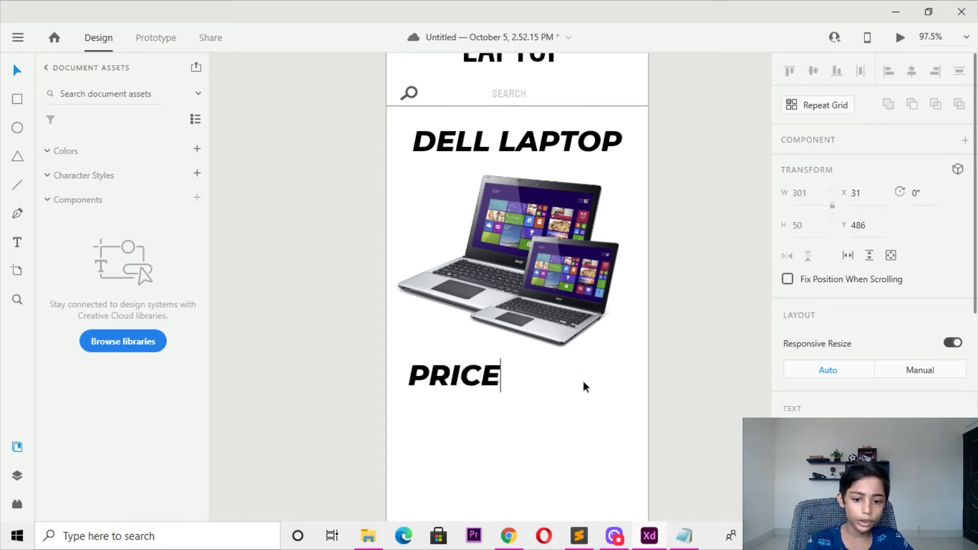
{"action": "key", "text": "Escape"}
Center the PRICE label beneath the laptop image
{"action": "left_click_drag", "start_coordinate": [479, 395], "coordinate": [470, 389]}
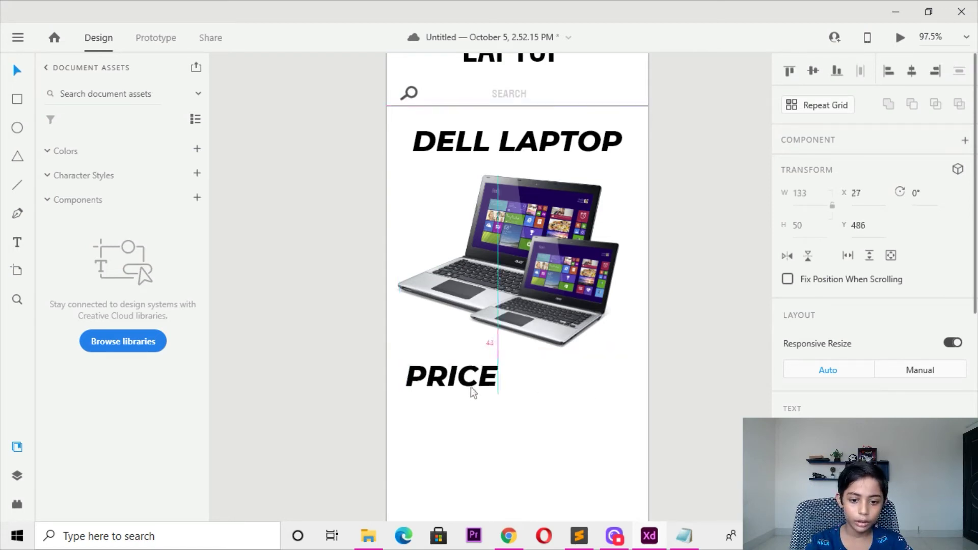
{"action": "scroll", "coordinate": [484, 401], "scroll_direction": "down", "scroll_amount": 3}
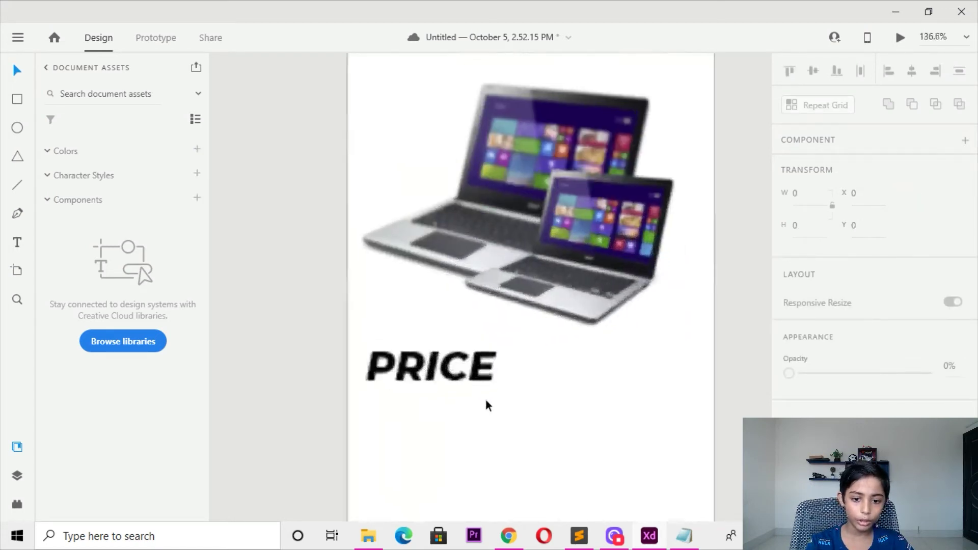
{"action": "scroll", "coordinate": [486, 399], "scroll_direction": "up", "scroll_amount": 10}
{"action": "mouse_move", "coordinate": [543, 301]}
{"action": "left_mouse_down"}
{"action": "mouse_move", "coordinate": [609, 290]}
{"action": "mouse_move", "coordinate": [590, 277]}
{"action": "left_mouse_up"}
{"action": "scroll", "coordinate": [610, 290], "scroll_direction": "down", "scroll_amount": 3}
{"action": "scroll", "coordinate": [609, 290], "scroll_direction": "down", "scroll_amount": 2}
{"action": "scroll", "coordinate": [501, 109], "scroll_direction": "up", "scroll_amount": 1}
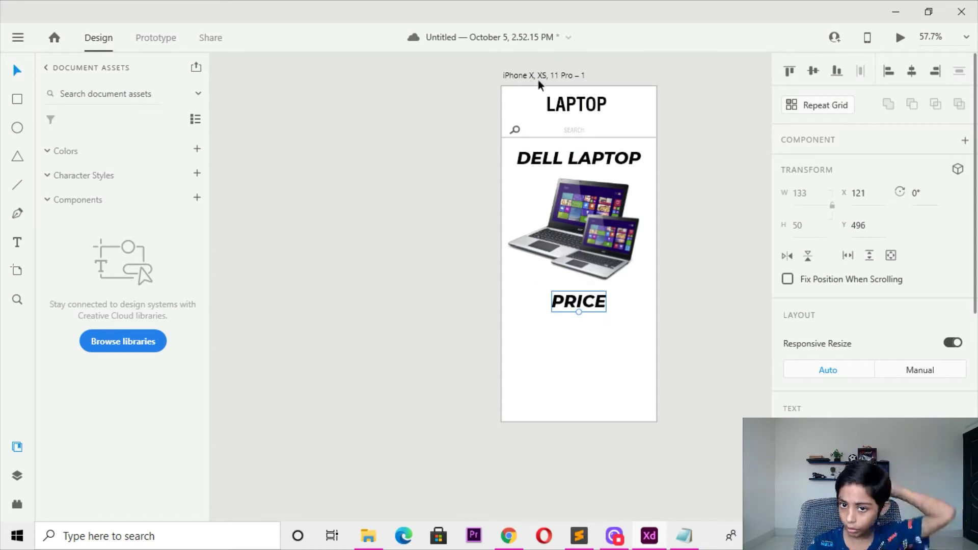
{"action": "left_click", "coordinate": [540, 76]}
Tint the artboard background light grey and nudge PRICE slightly
{"action": "scroll", "coordinate": [857, 360], "scroll_direction": "down", "scroll_amount": 3}
{"action": "left_click", "coordinate": [817, 413]}
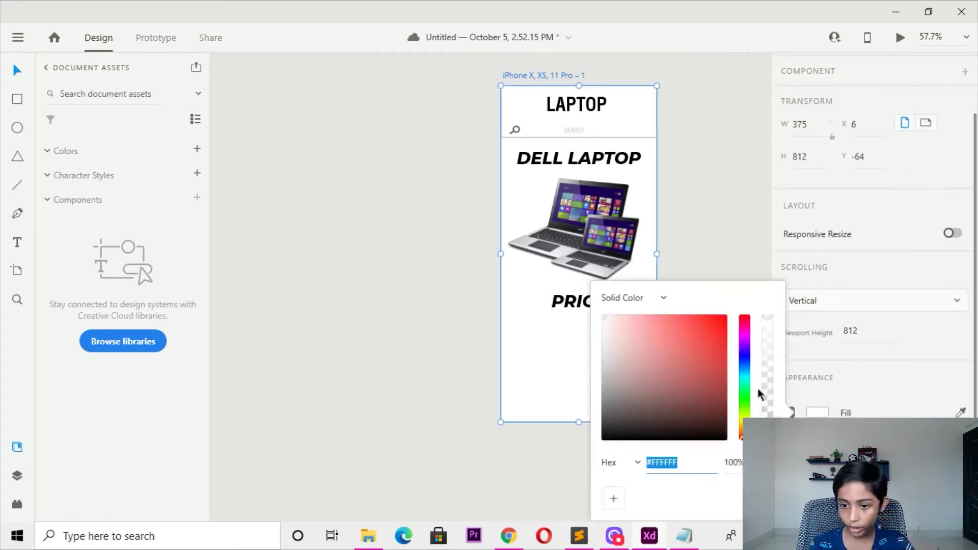
{"action": "left_click_drag", "start_coordinate": [640, 345], "coordinate": [564, 327]}
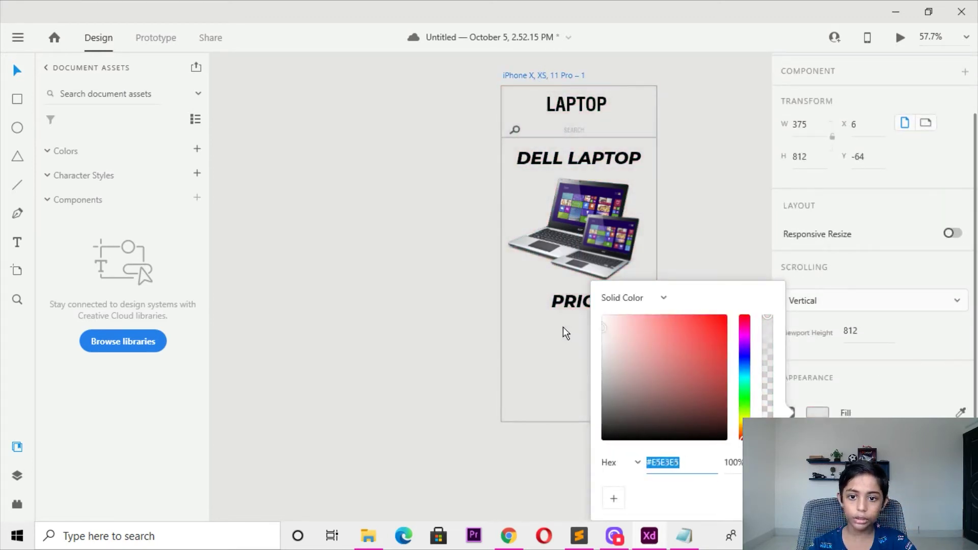
{"action": "left_click", "coordinate": [726, 274]}
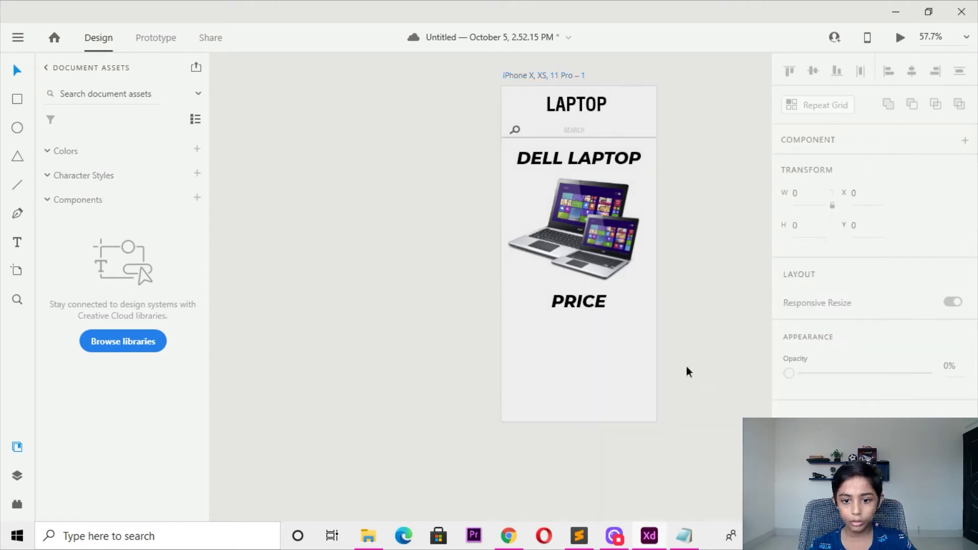
{"action": "scroll", "coordinate": [621, 370], "scroll_direction": "up", "scroll_amount": 1}
{"action": "scroll", "coordinate": [574, 294], "scroll_direction": "up", "scroll_amount": 2}
{"action": "left_click", "coordinate": [553, 232]}
{"action": "left_click_drag", "start_coordinate": [553, 231], "coordinate": [555, 229]}
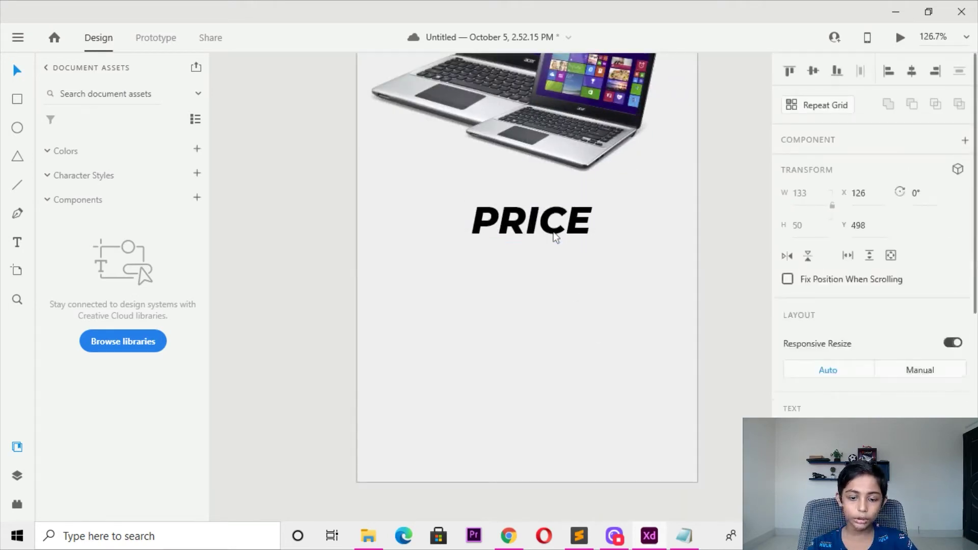
{"action": "left_click", "coordinate": [253, 304]}
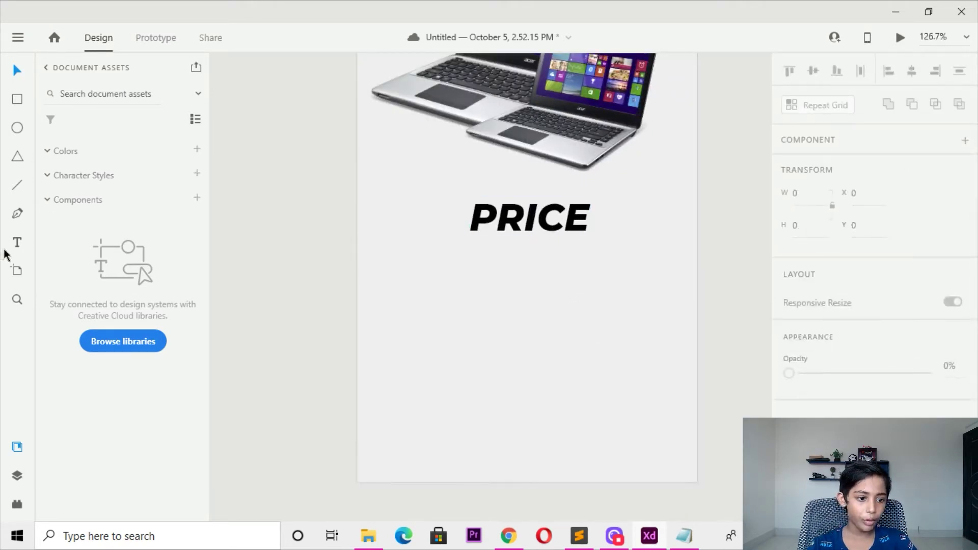
Add a 50,000 text below PRICE, centred and slightly enlarged
{"action": "left_click", "coordinate": [502, 275]}
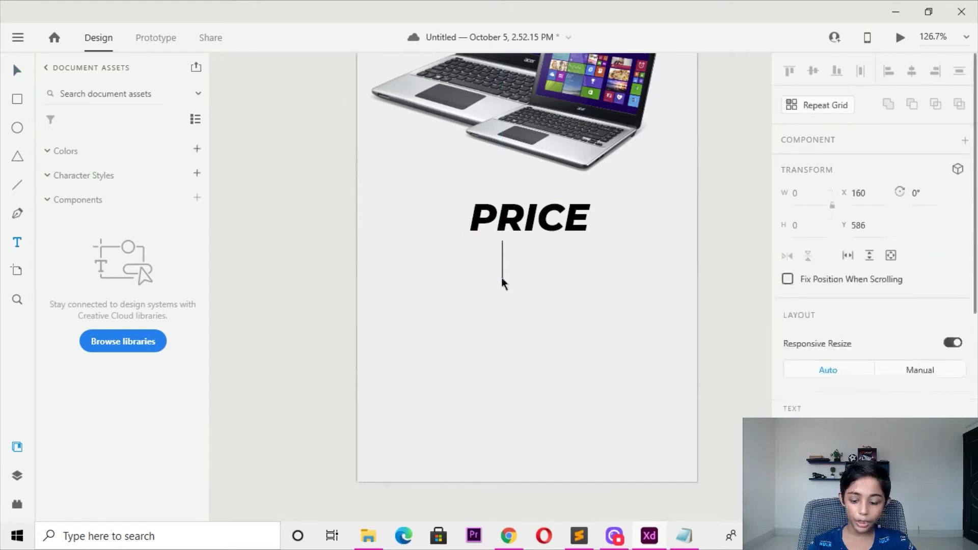
{"action": "type", "text": "50;"}
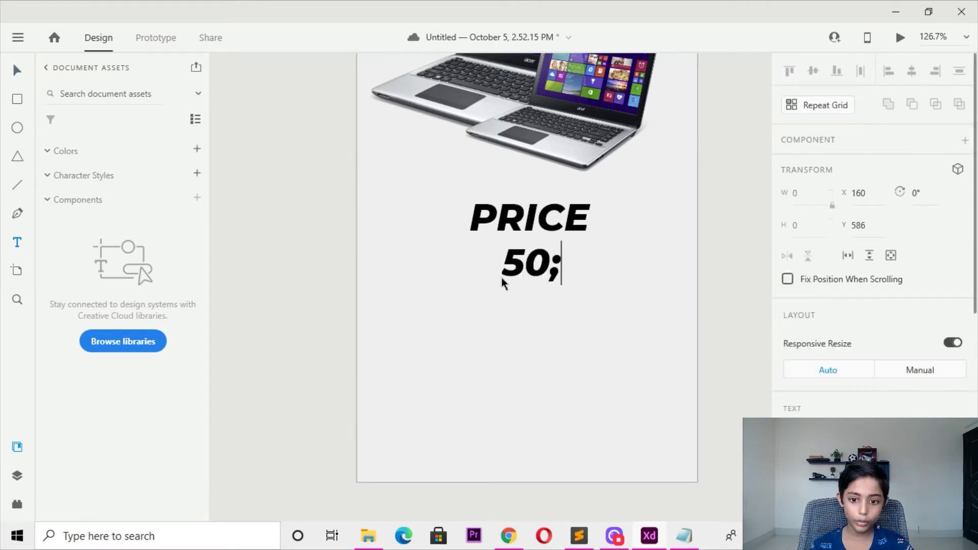
{"action": "key", "text": "BackSpace"}
{"action": "type", "text": ",000"}
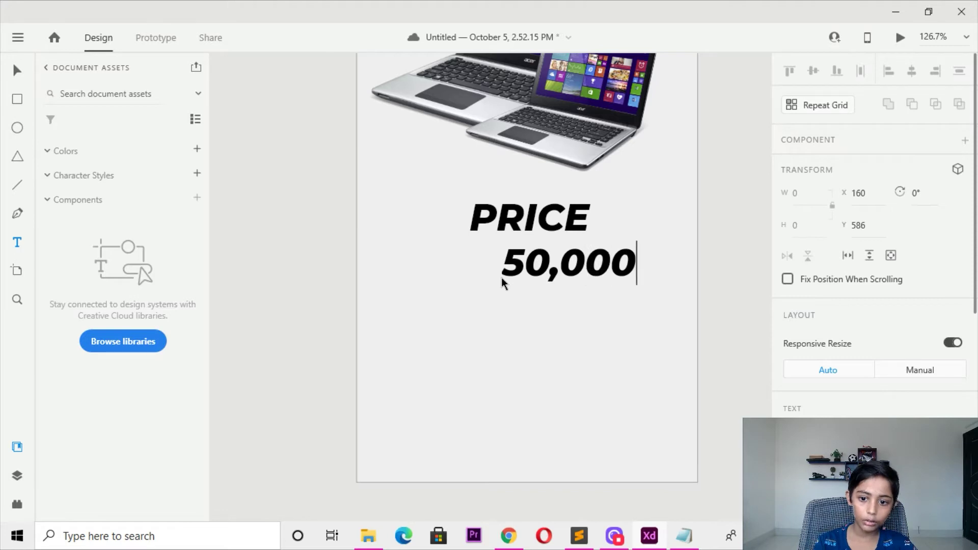
{"action": "key", "text": "Escape"}
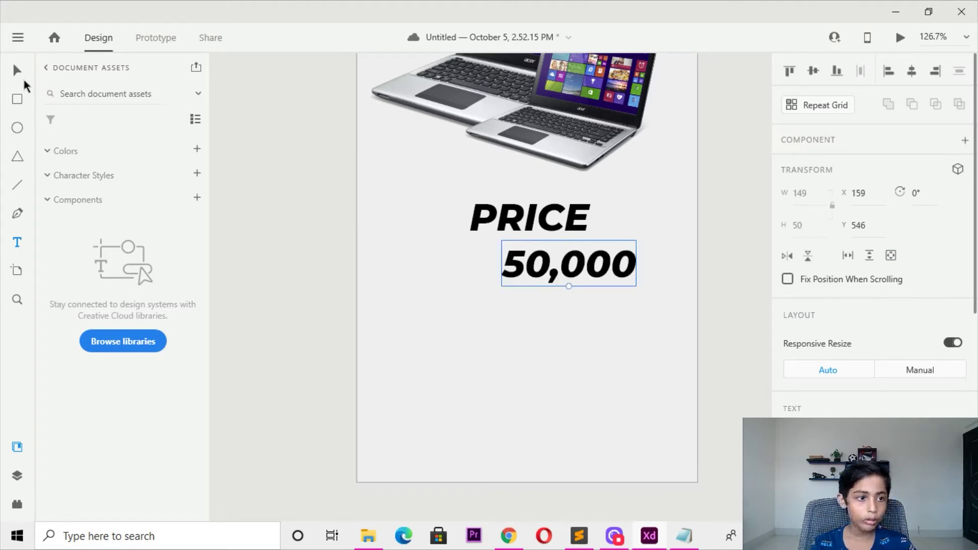
{"action": "left_click_drag", "start_coordinate": [580, 268], "coordinate": [540, 270]}
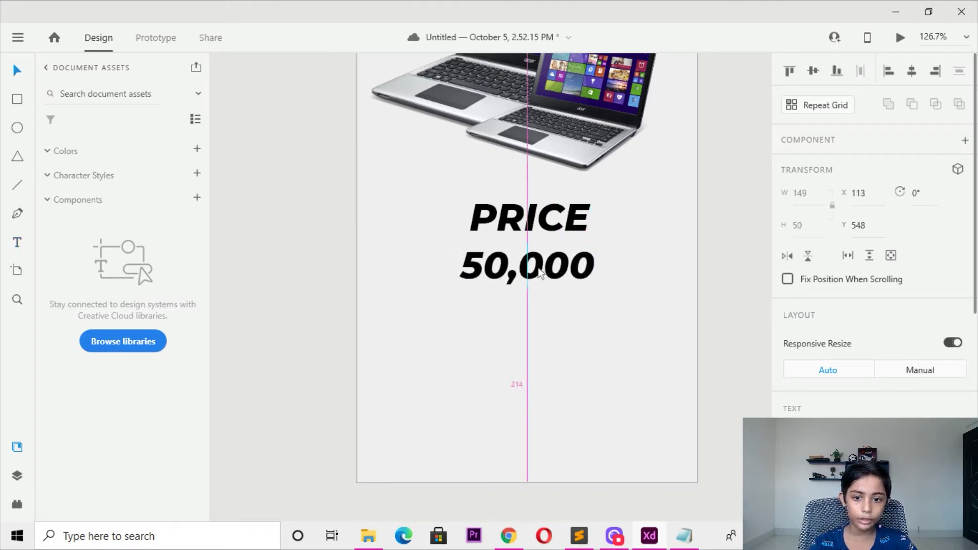
{"action": "mouse_move", "coordinate": [523, 287]}
{"action": "left_mouse_down"}
{"action": "mouse_move", "coordinate": [533, 290]}
{"action": "mouse_move", "coordinate": [524, 283]}
{"action": "left_mouse_up"}
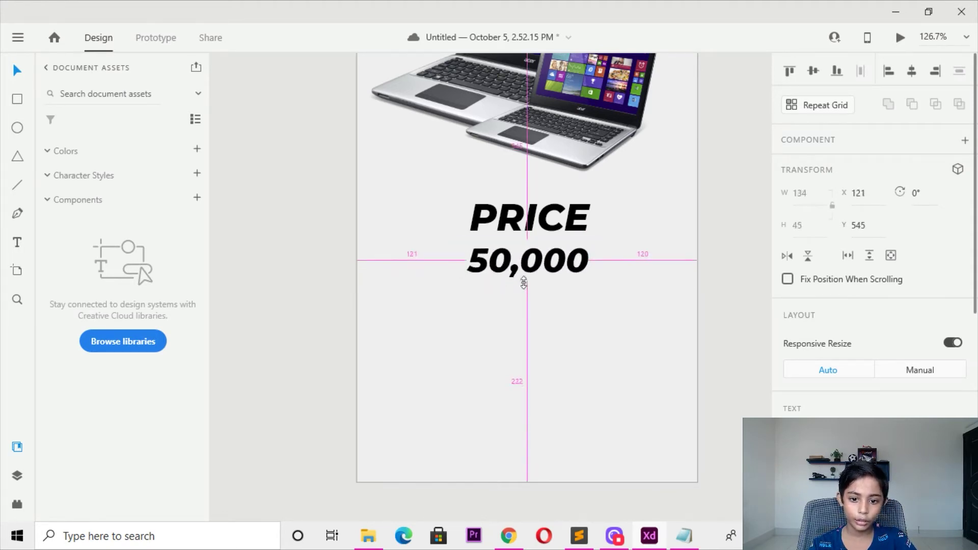
{"action": "left_click", "coordinate": [534, 295]}
Keep PRICE's size, then enlarge 50,000 and nudge it up under PRICE
{"action": "left_click", "coordinate": [515, 273]}
{"action": "left_click", "coordinate": [535, 235]}
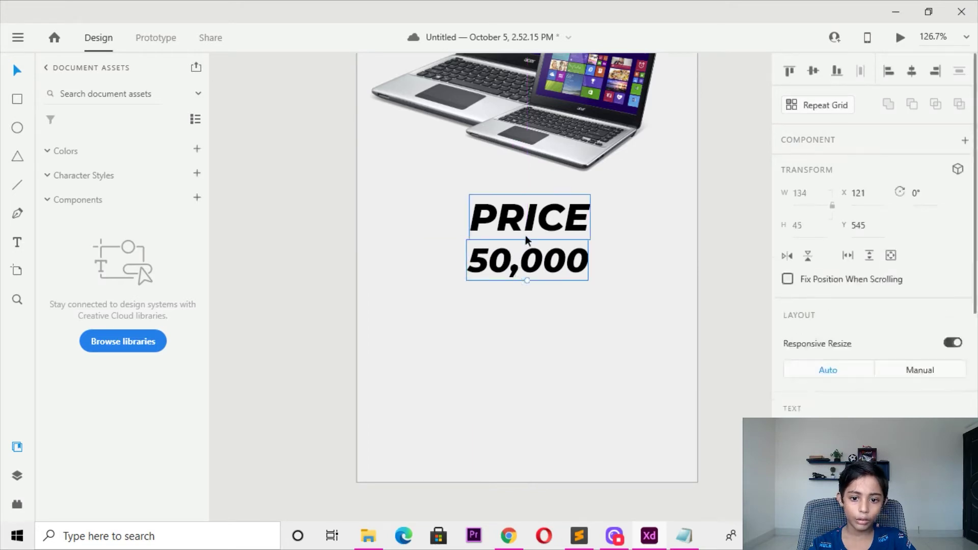
{"action": "left_click_drag", "start_coordinate": [535, 237], "coordinate": [525, 226]}
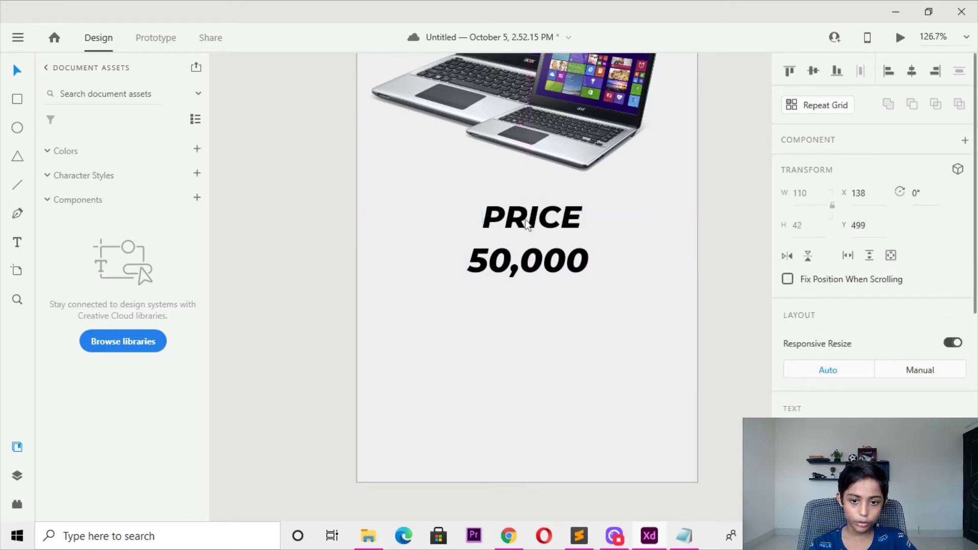
{"action": "key", "text": "ctrl+z"}
{"action": "left_click", "coordinate": [525, 263]}
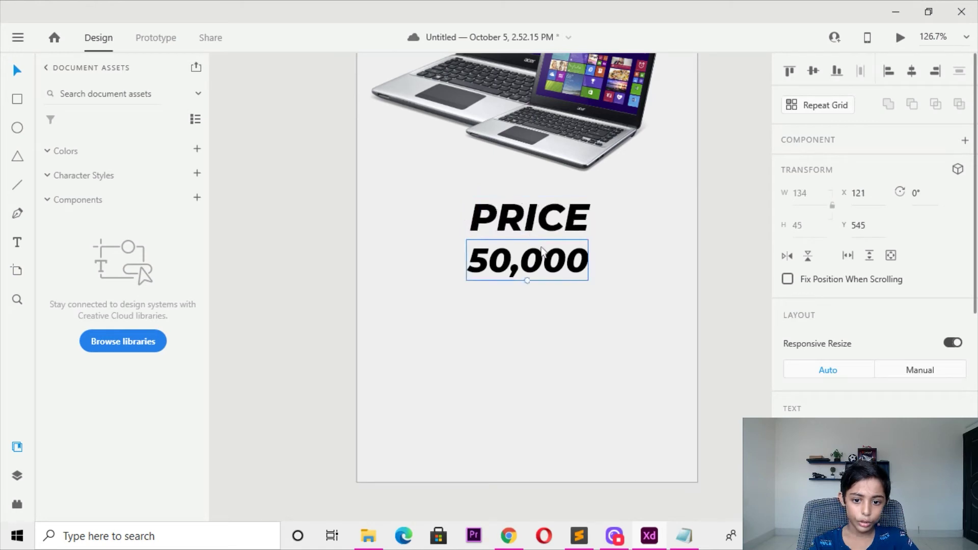
{"action": "mouse_move", "coordinate": [527, 282]}
{"action": "left_mouse_down"}
{"action": "mouse_move", "coordinate": [540, 312]}
{"action": "mouse_move", "coordinate": [524, 288]}
{"action": "left_mouse_up"}
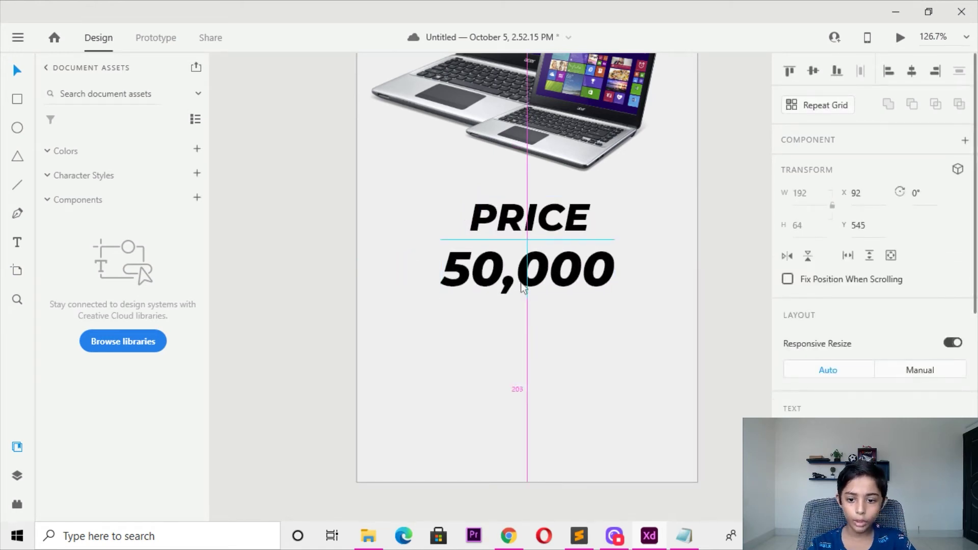
{"action": "key", "text": "Up"}
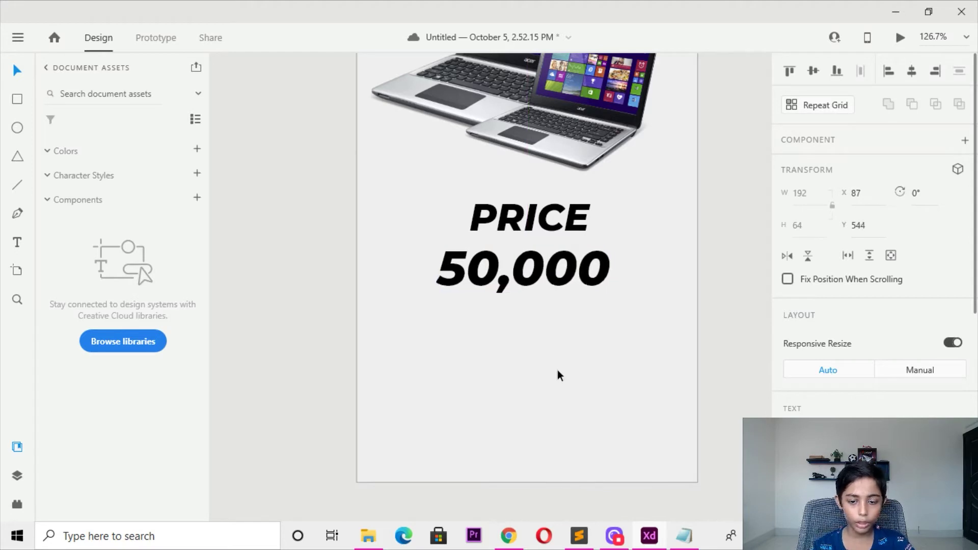
{"action": "key", "text": "Up"}
{"action": "key", "text": "Up"}
{"action": "left_click", "coordinate": [548, 353]}
Fine-tune the 50,000 figure's size, keeping it large
{"action": "scroll", "coordinate": [561, 330], "scroll_direction": "down", "scroll_amount": 5}
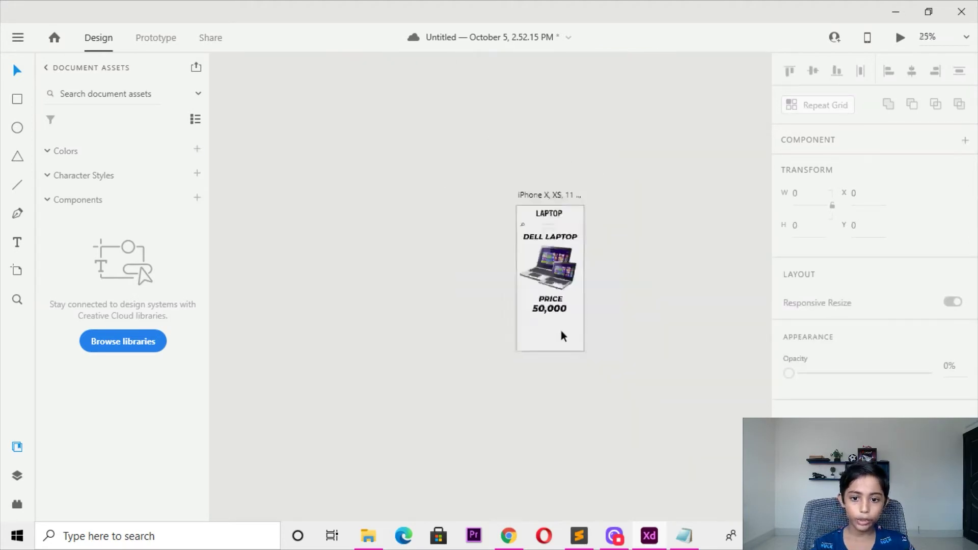
{"action": "scroll", "coordinate": [560, 330], "scroll_direction": "up", "scroll_amount": 2}
{"action": "scroll", "coordinate": [561, 330], "scroll_direction": "up", "scroll_amount": 3}
{"action": "left_click", "coordinate": [507, 245]}
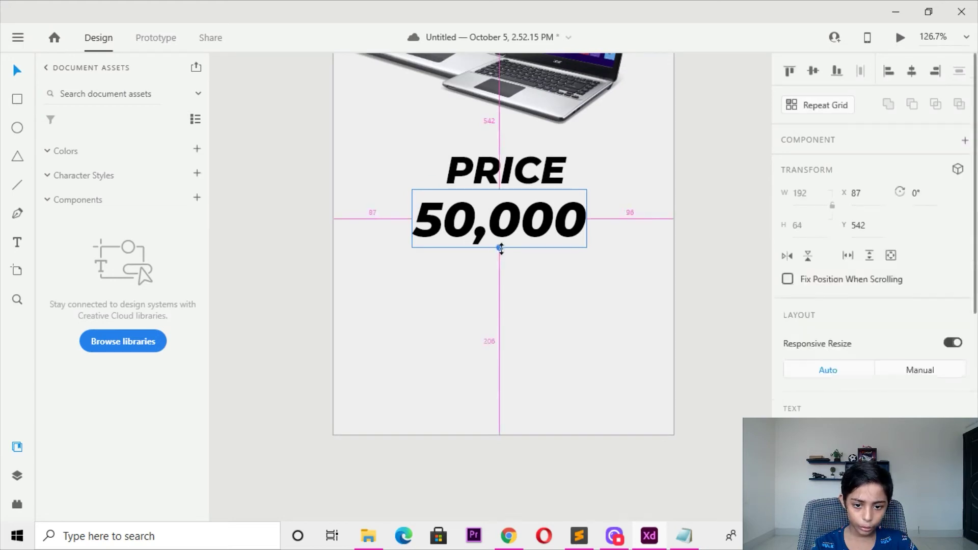
{"action": "left_click_drag", "start_coordinate": [499, 247], "coordinate": [503, 250]}
{"action": "left_click", "coordinate": [565, 308]}
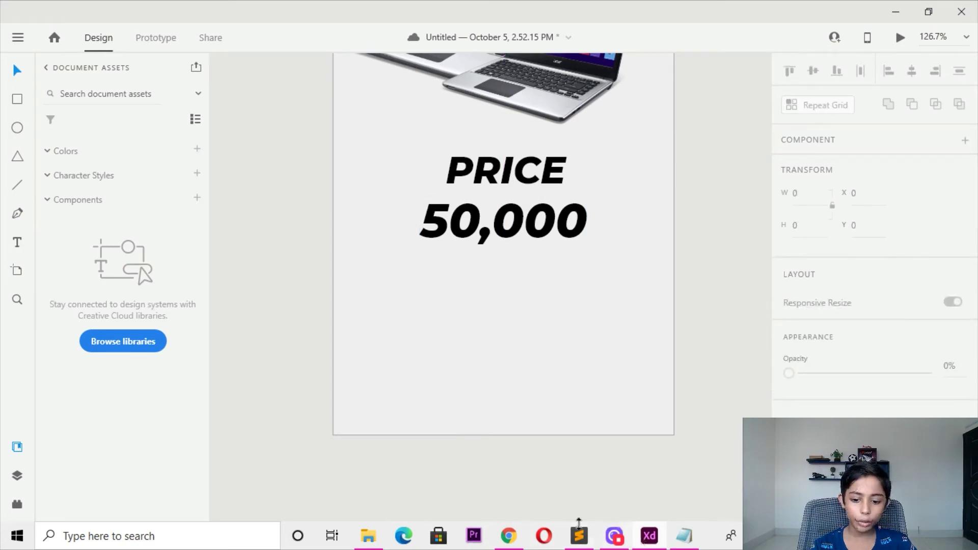
Bring Chrome forward and switch to the pngimg.com tab
{"action": "left_click", "coordinate": [508, 536]}
{"action": "key", "text": "ctrl+shift+Tab"}
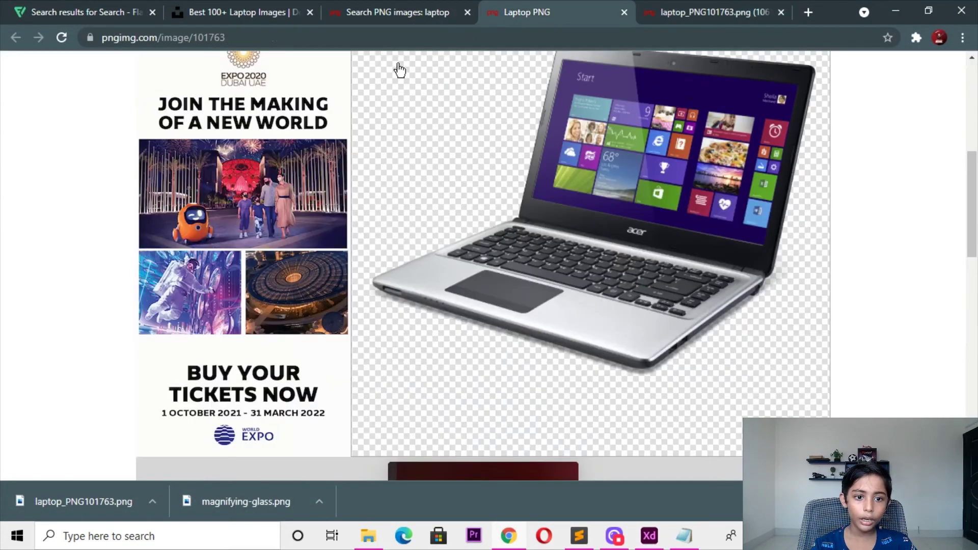
{"action": "left_click", "coordinate": [367, 6]}
{"action": "scroll", "coordinate": [280, 116], "scroll_direction": "up", "scroll_amount": 3}
{"action": "scroll", "coordinate": [281, 115], "scroll_direction": "up", "scroll_amount": 9}
{"action": "scroll", "coordinate": [281, 115], "scroll_direction": "up", "scroll_amount": 3}
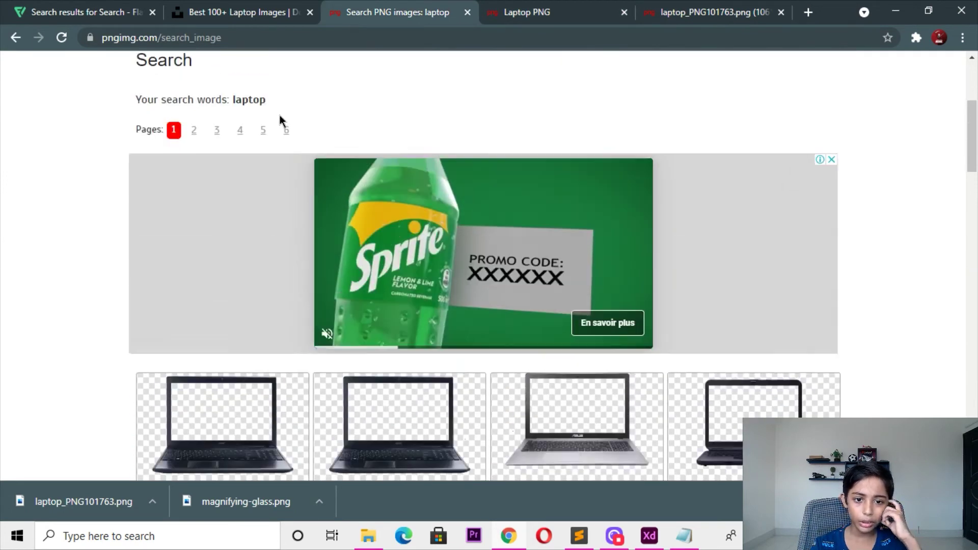
{"action": "scroll", "coordinate": [278, 111], "scroll_direction": "up", "scroll_amount": 2}
Search pngimg.com for STAR, then move to the Flaticon results tab
{"action": "left_click", "coordinate": [245, 91]}
{"action": "type", "text": "STA"}
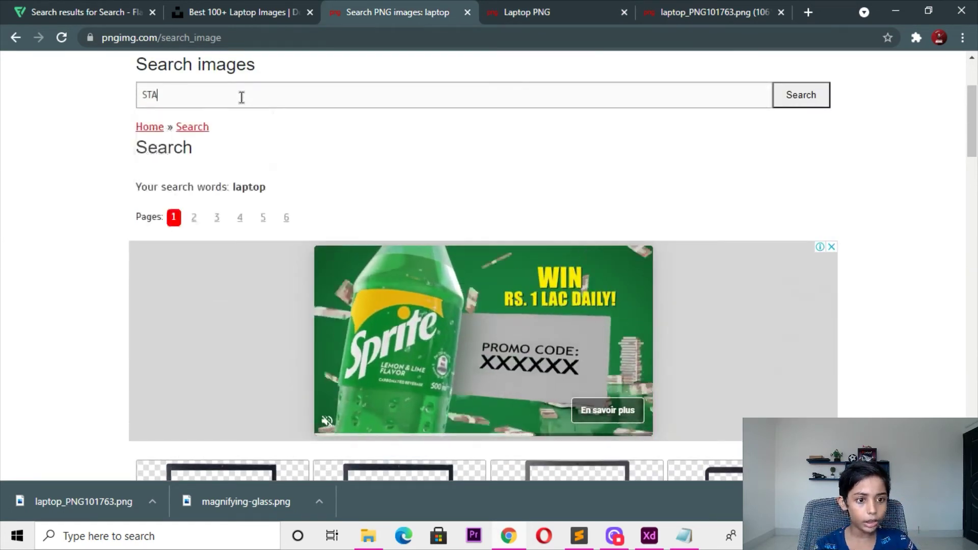
{"action": "type", "text": "R"}
{"action": "key", "text": "Return"}
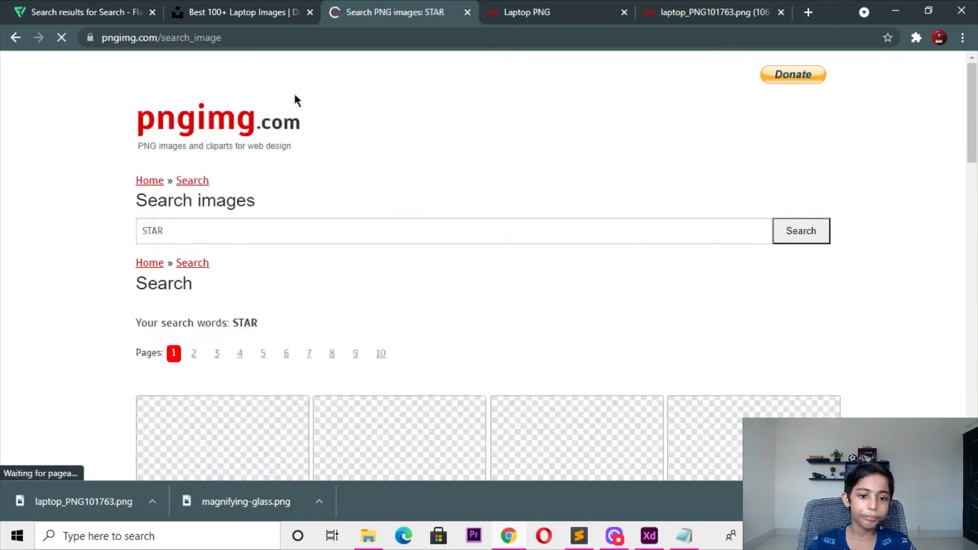
{"action": "scroll", "coordinate": [301, 102], "scroll_direction": "down", "scroll_amount": 5}
{"action": "scroll", "coordinate": [306, 112], "scroll_direction": "down", "scroll_amount": 3}
{"action": "scroll", "coordinate": [315, 153], "scroll_direction": "up", "scroll_amount": 4}
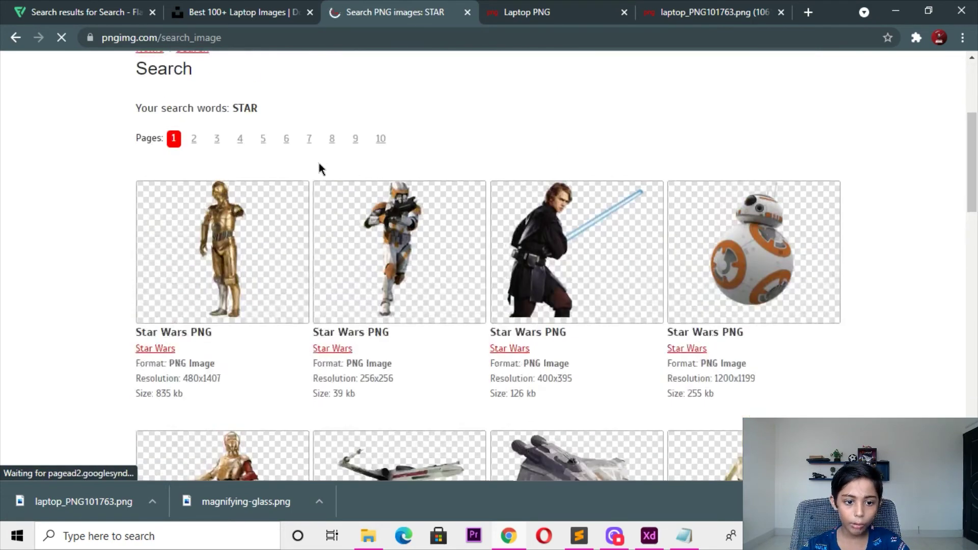
{"action": "left_click", "coordinate": [84, 12]}
Replace the old Flaticon search term with 'STAR' and run the search
{"action": "key", "text": "BackSpace"}
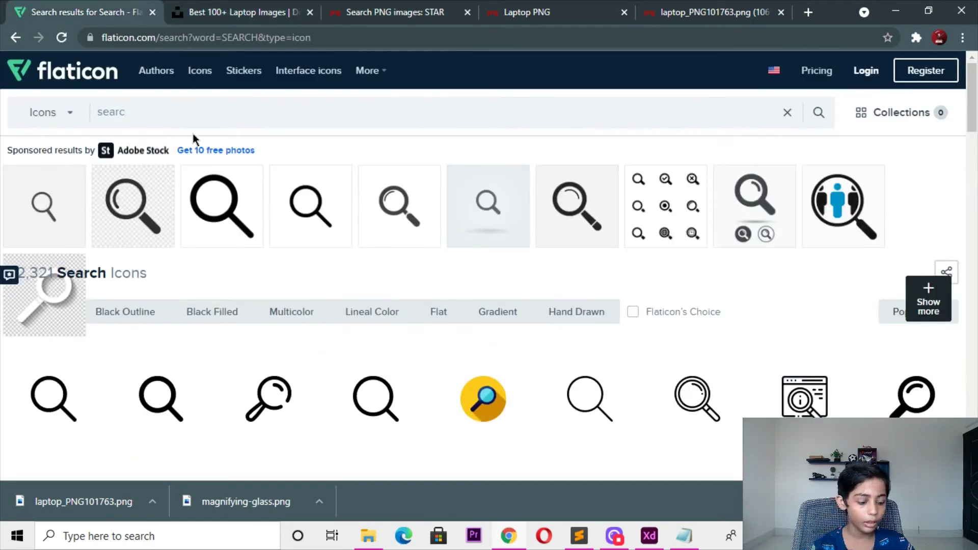
{"action": "key", "text": "BackSpace"}
{"action": "key", "text": "BackSpace"}
{"action": "key", "text": "BackSpace"}
{"action": "key", "text": "BackSpace"}
{"action": "type", "text": "STAR"}
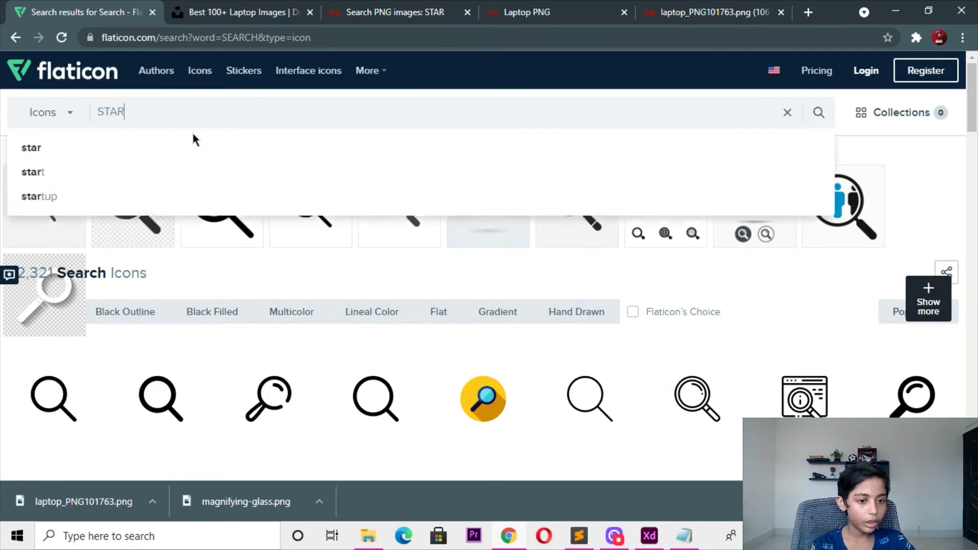
{"action": "key", "text": "Return"}
Close the extra browser tabs and free-download a yellow star icon as star.png to the Desktop
{"action": "left_click", "coordinate": [801, 11]}
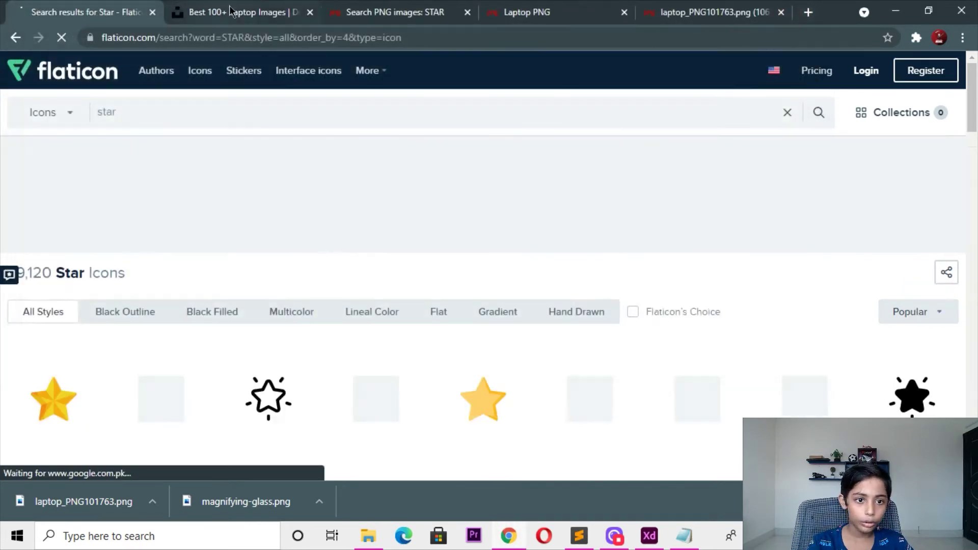
{"action": "left_click", "coordinate": [312, 12]}
{"action": "left_click", "coordinate": [311, 12]}
{"action": "left_click", "coordinate": [311, 13]}
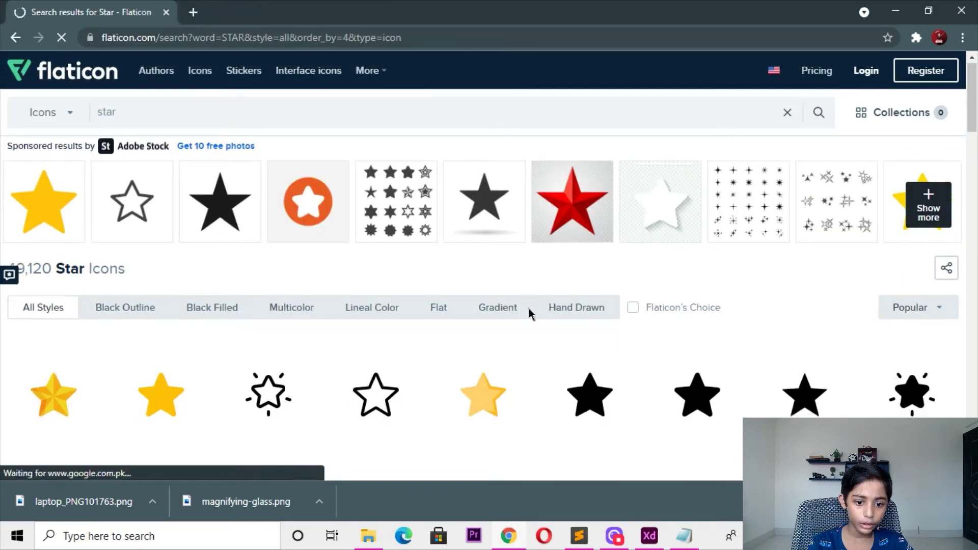
{"action": "scroll", "coordinate": [407, 316], "scroll_direction": "down", "scroll_amount": 1}
{"action": "left_click", "coordinate": [200, 347]}
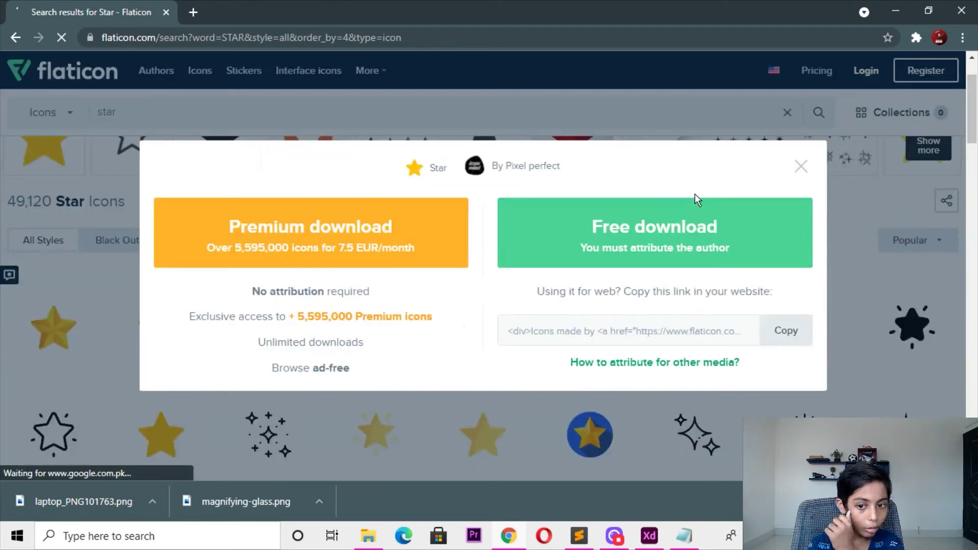
{"action": "left_click", "coordinate": [692, 220]}
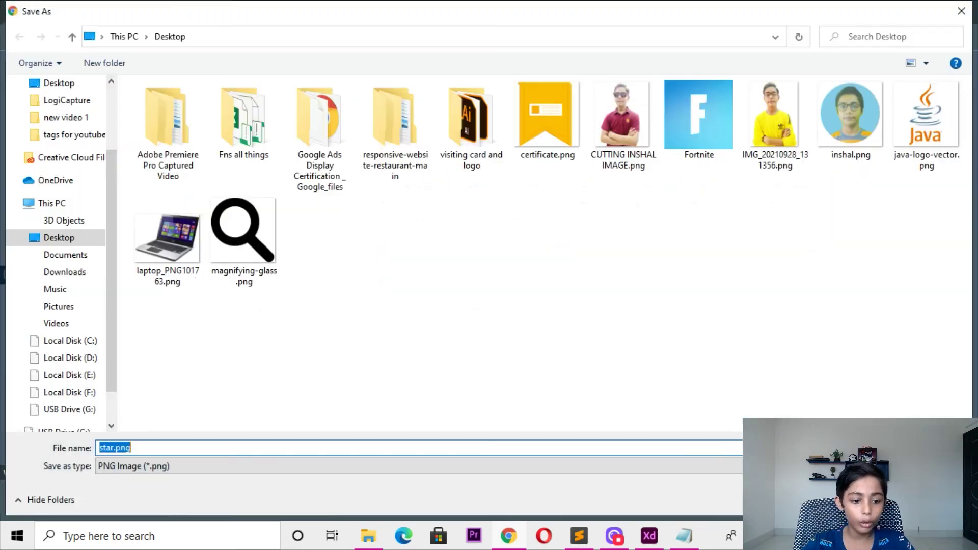
{"action": "key", "text": "Return"}
Import star.png into the Adobe XD design and shrink the huge star to about 68 px
{"action": "key", "text": "super+d"}
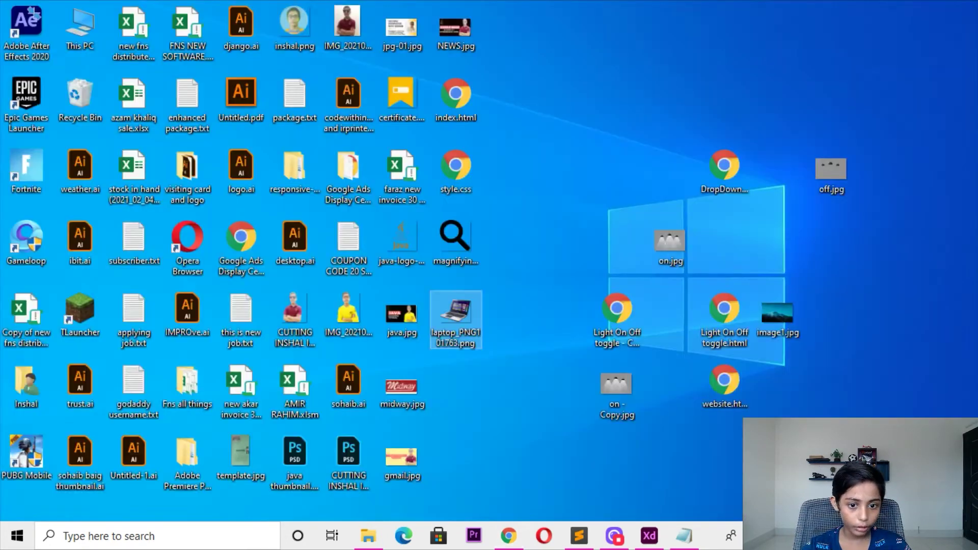
{"action": "mouse_move", "coordinate": [454, 382]}
{"action": "left_mouse_down"}
{"action": "mouse_move", "coordinate": [659, 537]}
{"action": "mouse_move", "coordinate": [469, 363]}
{"action": "left_mouse_up"}
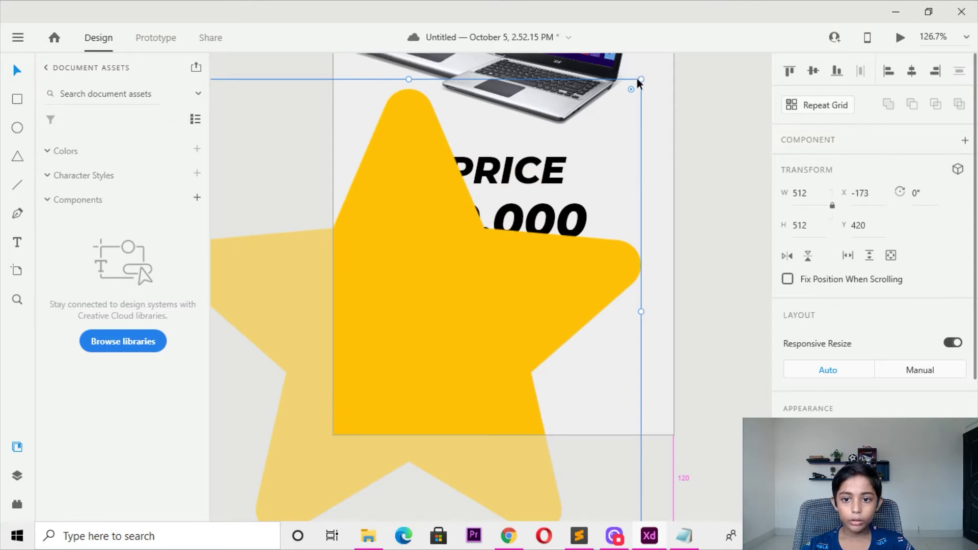
{"action": "left_click_drag", "start_coordinate": [636, 79], "coordinate": [437, 218]}
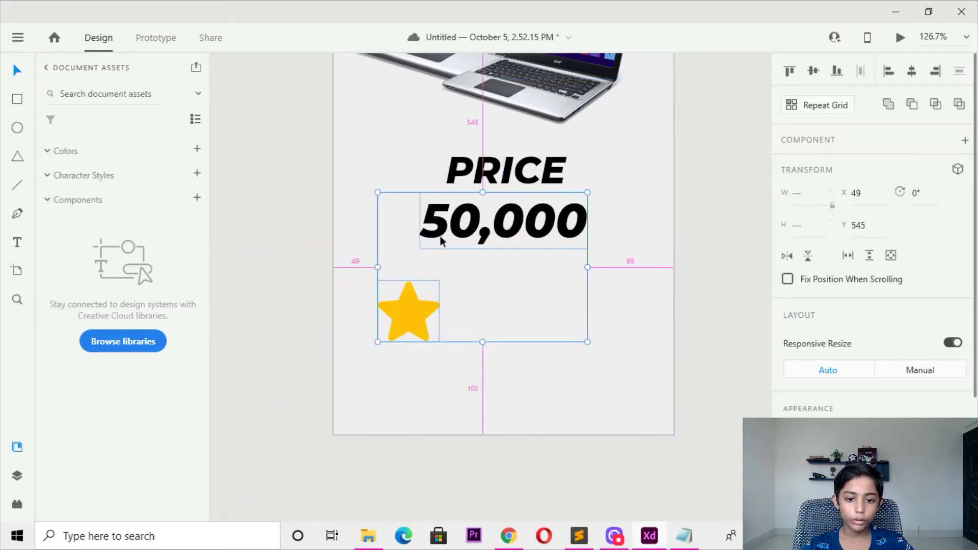
{"action": "left_click", "coordinate": [433, 350]}
{"action": "left_click", "coordinate": [434, 331]}
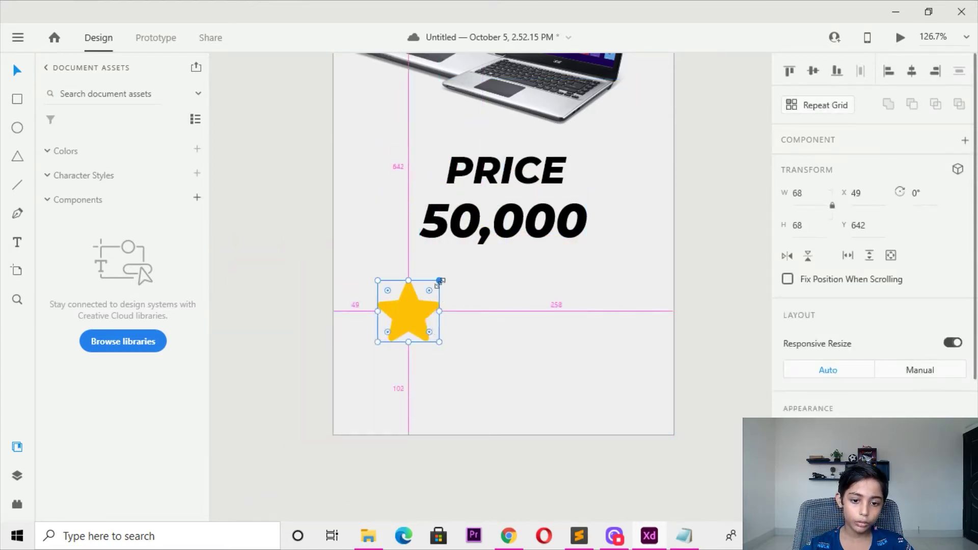
Scale the star to 24×24 and line up four stars in a row under the price
{"action": "scroll", "coordinate": [416, 306], "scroll_direction": "up", "scroll_amount": 2}
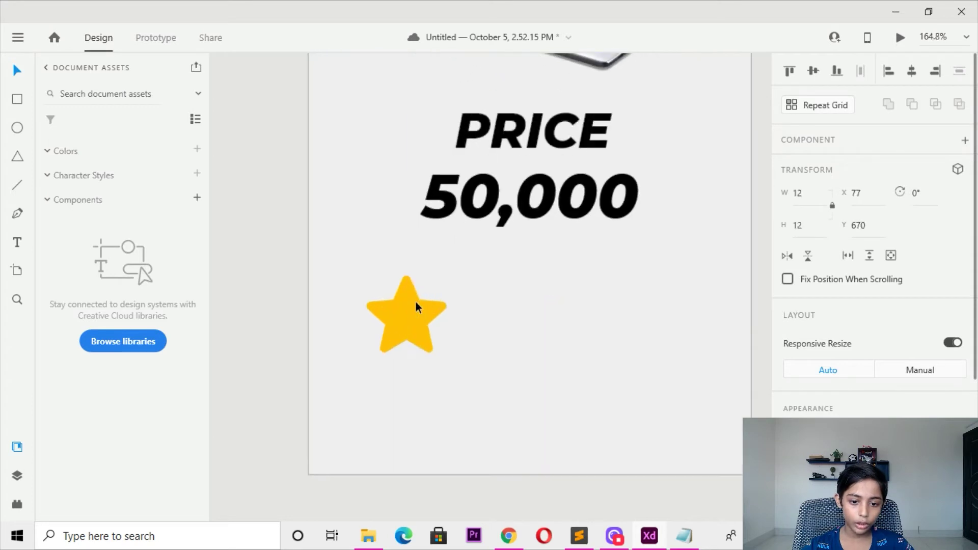
{"action": "scroll", "coordinate": [416, 302], "scroll_direction": "up", "scroll_amount": 1}
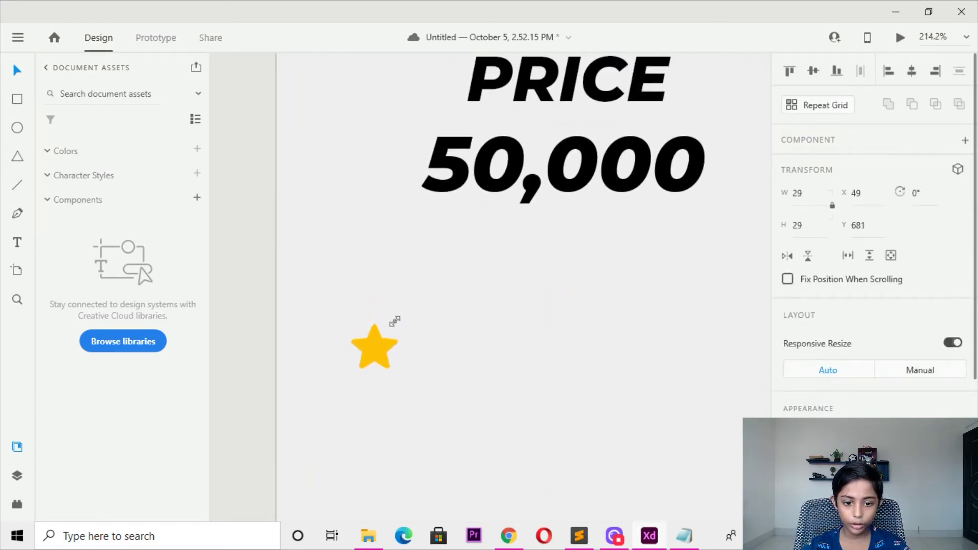
{"action": "mouse_move", "coordinate": [456, 265]}
{"action": "left_mouse_down"}
{"action": "mouse_move", "coordinate": [371, 338]}
{"action": "mouse_move", "coordinate": [329, 209]}
{"action": "mouse_move", "coordinate": [499, 226]}
{"action": "left_mouse_up"}
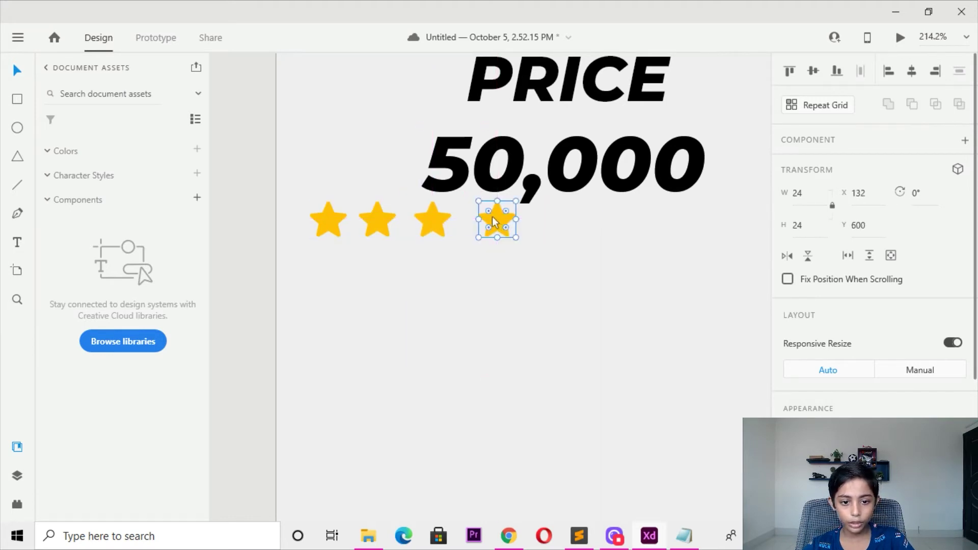
{"action": "mouse_move", "coordinate": [498, 226]}
{"action": "left_mouse_down"}
{"action": "mouse_move", "coordinate": [488, 224]}
{"action": "mouse_move", "coordinate": [605, 233]}
{"action": "left_mouse_up"}
{"action": "left_click", "coordinate": [432, 219], "text": "shift"}
{"action": "left_click", "coordinate": [376, 219], "text": "shift"}
{"action": "left_click", "coordinate": [328, 218], "text": "shift"}
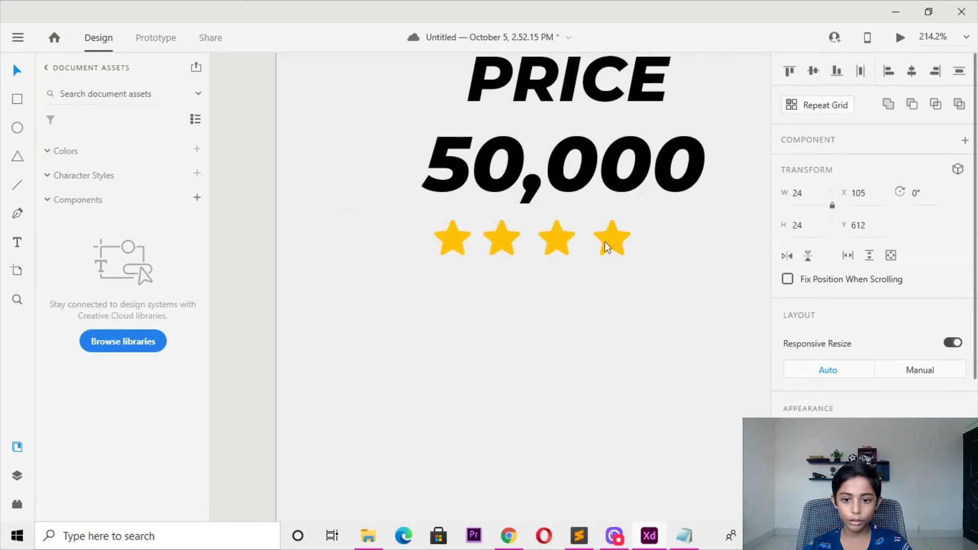
Try enlarging the four-star row, undo it, and move the row down beneath the 50,000 price
{"action": "scroll", "coordinate": [605, 233], "scroll_direction": "down", "scroll_amount": 3}
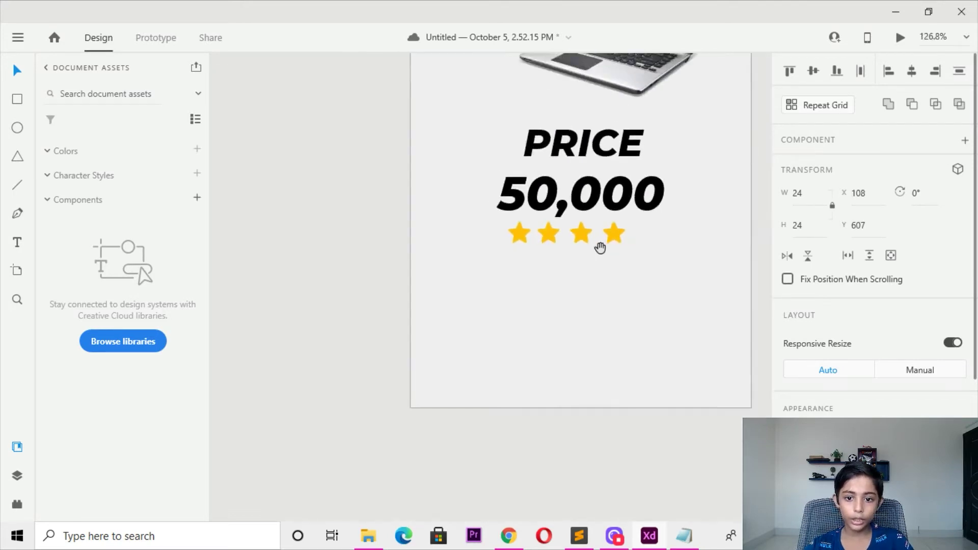
{"action": "mouse_move", "coordinate": [599, 247]}
{"action": "left_mouse_down"}
{"action": "mouse_move", "coordinate": [505, 297]}
{"action": "mouse_move", "coordinate": [594, 259]}
{"action": "mouse_move", "coordinate": [616, 264]}
{"action": "left_mouse_up"}
{"action": "key", "text": "ctrl+z"}
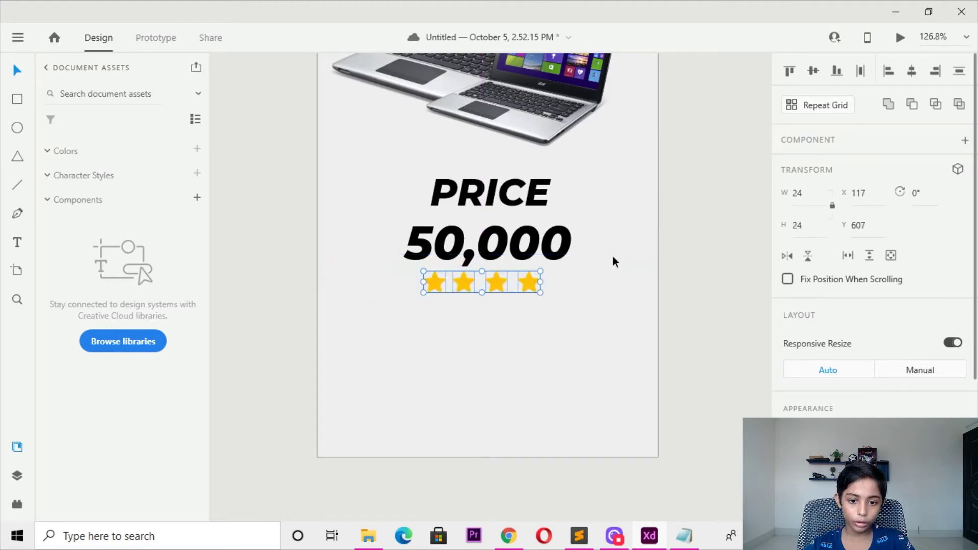
{"action": "left_click_drag", "start_coordinate": [540, 271], "coordinate": [615, 253]}
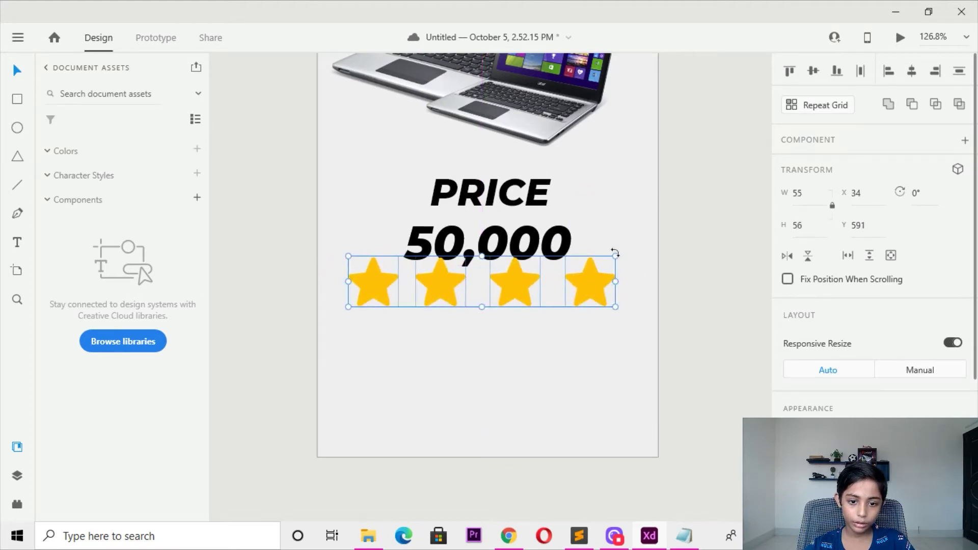
{"action": "key", "text": "ctrl+z"}
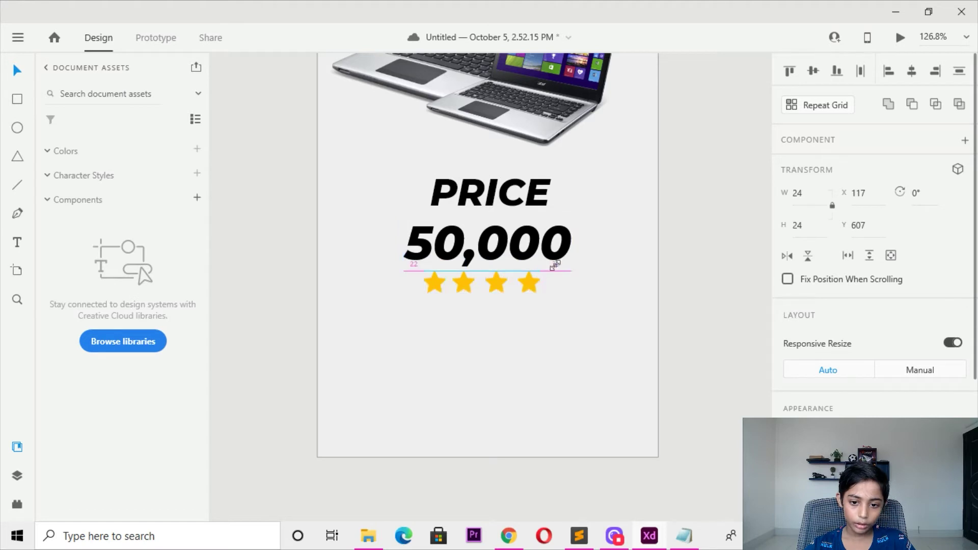
{"action": "left_click_drag", "start_coordinate": [540, 271], "coordinate": [617, 254]}
{"action": "key", "text": "ctrl+z"}
{"action": "left_click_drag", "start_coordinate": [526, 287], "coordinate": [527, 291]}
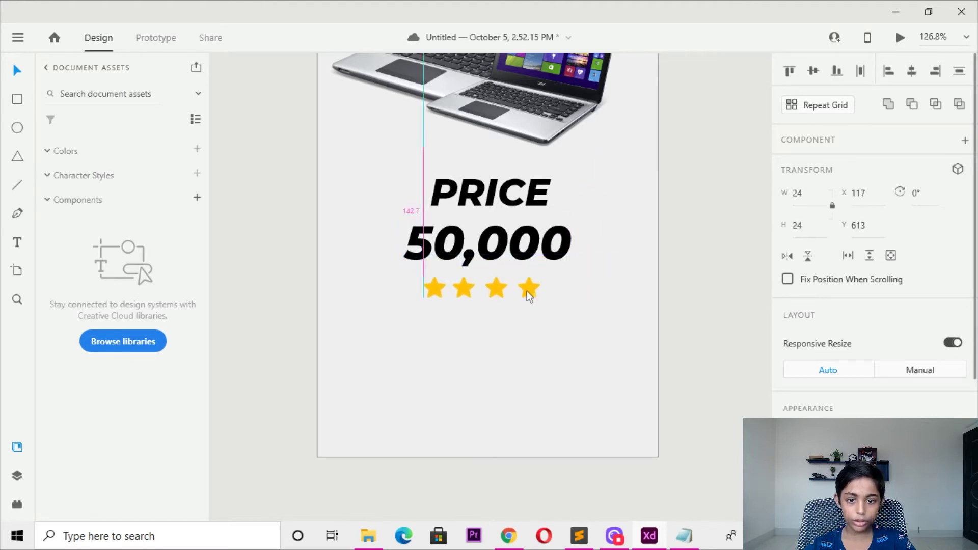
{"action": "left_click", "coordinate": [533, 320]}
Draw a rectangle below the stars on the left and nudge it into position
{"action": "left_click", "coordinate": [16, 100]}
{"action": "left_click_drag", "start_coordinate": [321, 338], "coordinate": [423, 381]}
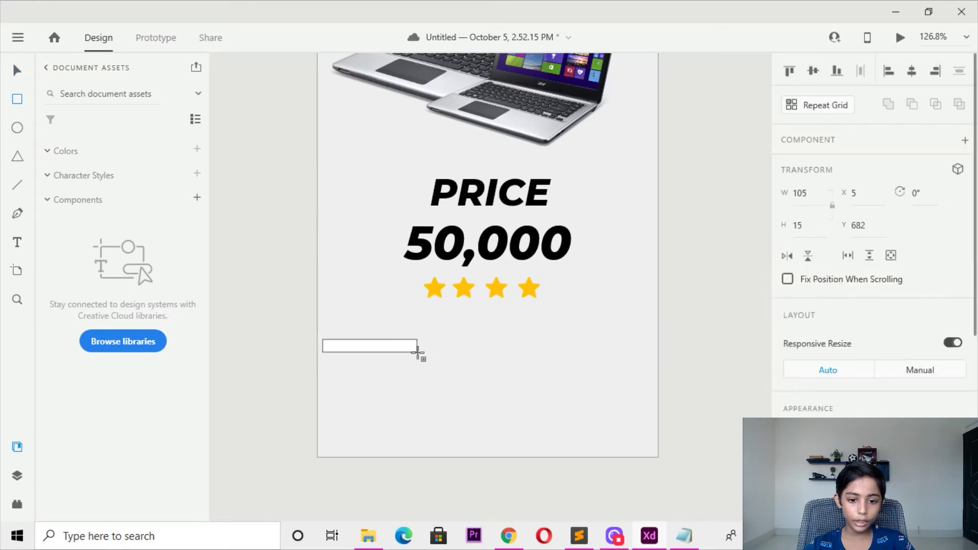
{"action": "key", "text": "v"}
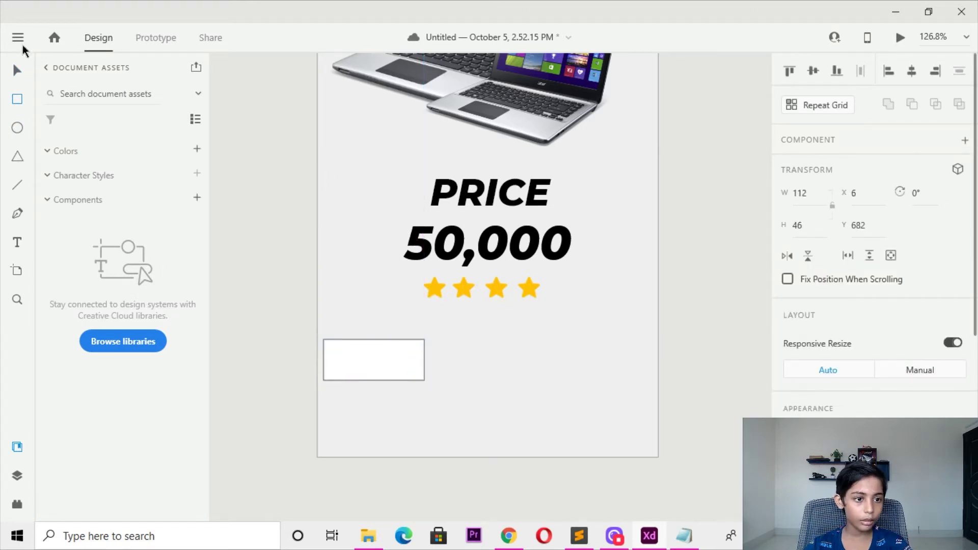
{"action": "key", "text": "Right"}
{"action": "key", "text": "Right"}
{"action": "key", "text": "Right"}
{"action": "key", "text": "Up"}
{"action": "key", "text": "Up"}
{"action": "key", "text": "Up"}
{"action": "scroll", "coordinate": [526, 208], "scroll_direction": "down", "scroll_amount": 1}
{"action": "key", "text": "shift+Up"}
{"action": "key", "text": "Up"}
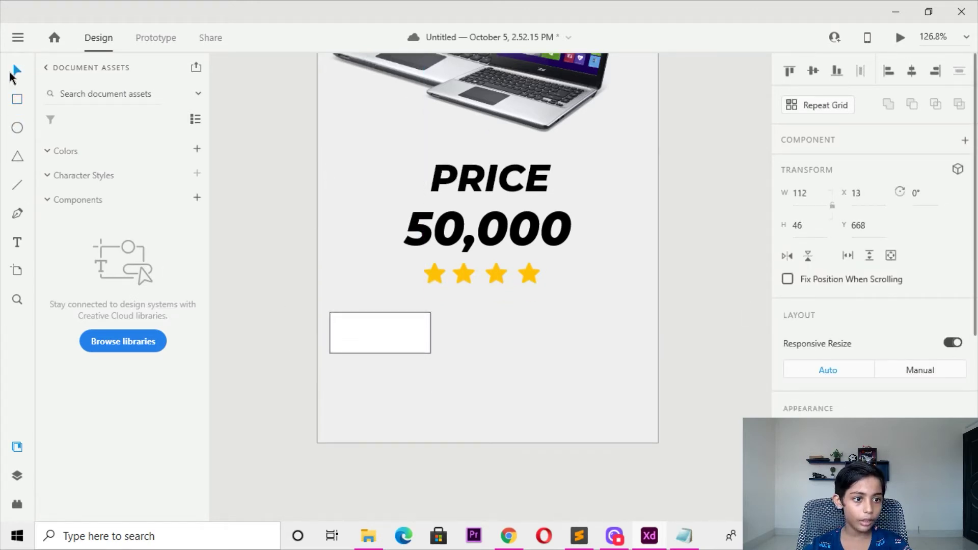
{"action": "scroll", "coordinate": [841, 344], "scroll_direction": "down", "scroll_amount": 3}
Fill the rectangle red (#FF0000) and round its corners into a pill with radius 23
{"action": "left_click", "coordinate": [812, 415]}
{"action": "left_click_drag", "start_coordinate": [673, 374], "coordinate": [694, 312]}
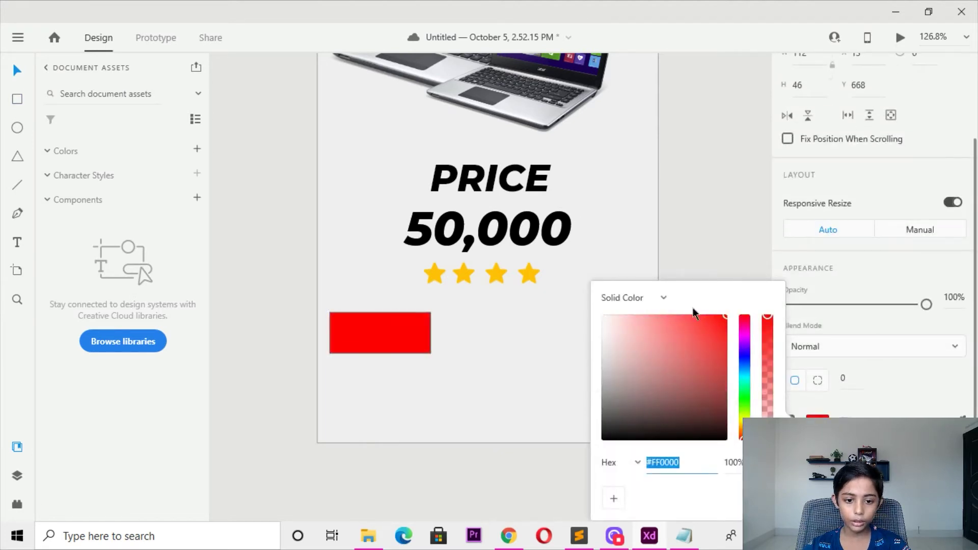
{"action": "key", "text": "Escape"}
{"action": "key", "text": "Escape"}
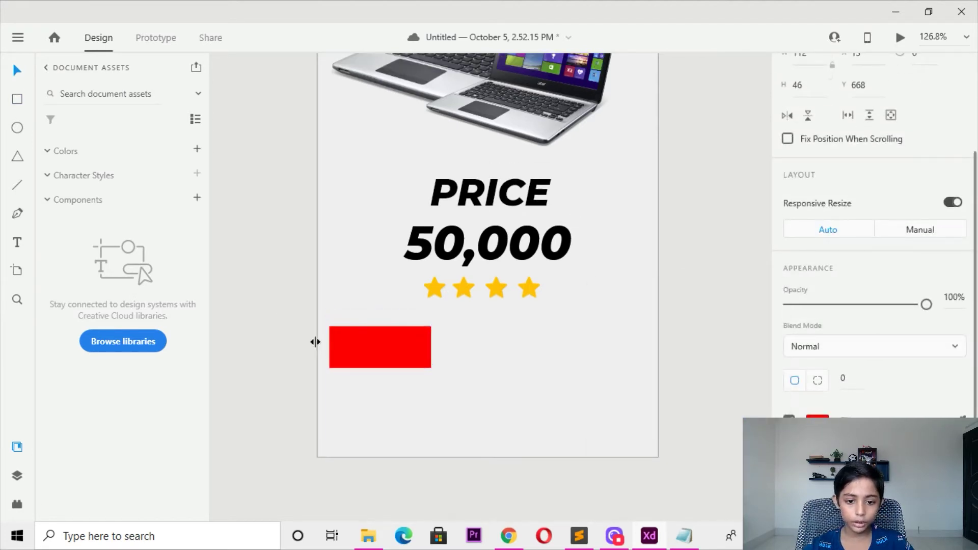
{"action": "scroll", "coordinate": [427, 340], "scroll_direction": "up", "scroll_amount": 3}
{"action": "left_click", "coordinate": [415, 310]}
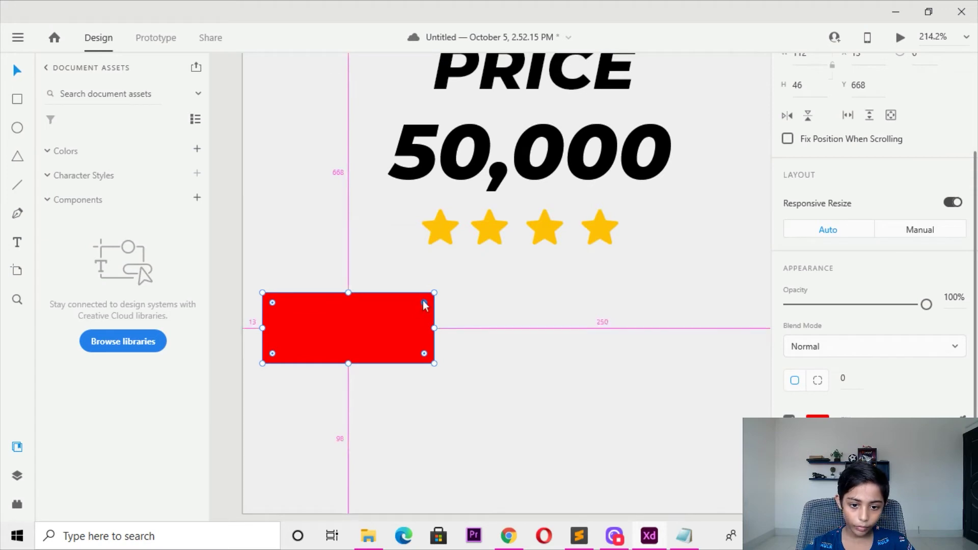
{"action": "mouse_move", "coordinate": [425, 304]}
{"action": "left_mouse_down"}
{"action": "mouse_move", "coordinate": [319, 322]}
{"action": "mouse_move", "coordinate": [331, 349]}
{"action": "left_mouse_up"}
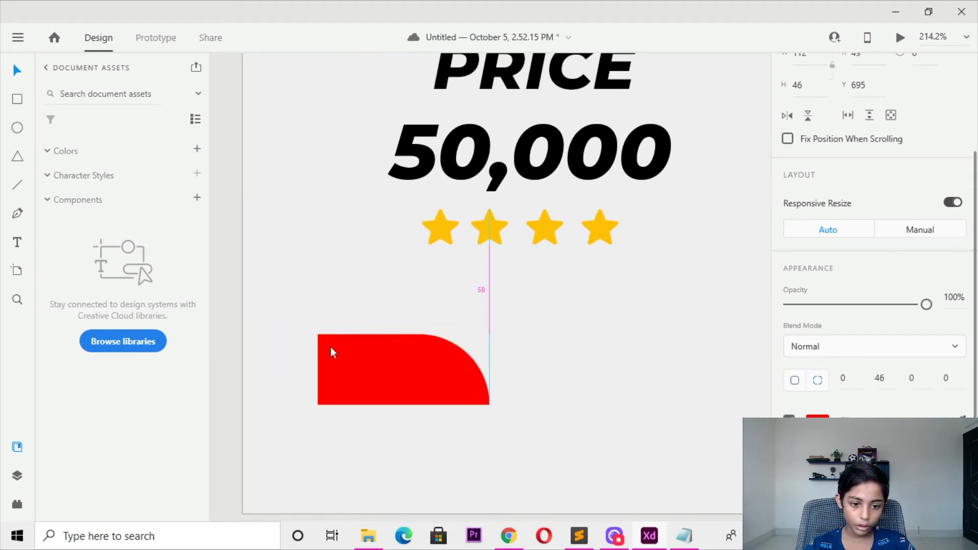
{"action": "key", "text": "ctrl+z"}
{"action": "key", "text": "ctrl+z"}
{"action": "mouse_move", "coordinate": [426, 304]}
{"action": "left_mouse_down"}
{"action": "mouse_move", "coordinate": [398, 327]}
{"action": "mouse_move", "coordinate": [387, 314]}
{"action": "mouse_move", "coordinate": [600, 314]}
{"action": "left_mouse_up"}
Duplicate the red pill to its right so two pills sit side by side
{"action": "mouse_move", "coordinate": [409, 308]}
{"action": "left_mouse_down"}
{"action": "mouse_move", "coordinate": [313, 326]}
{"action": "mouse_move", "coordinate": [350, 331]}
{"action": "left_mouse_up"}
{"action": "left_click", "coordinate": [312, 329], "text": "shift"}
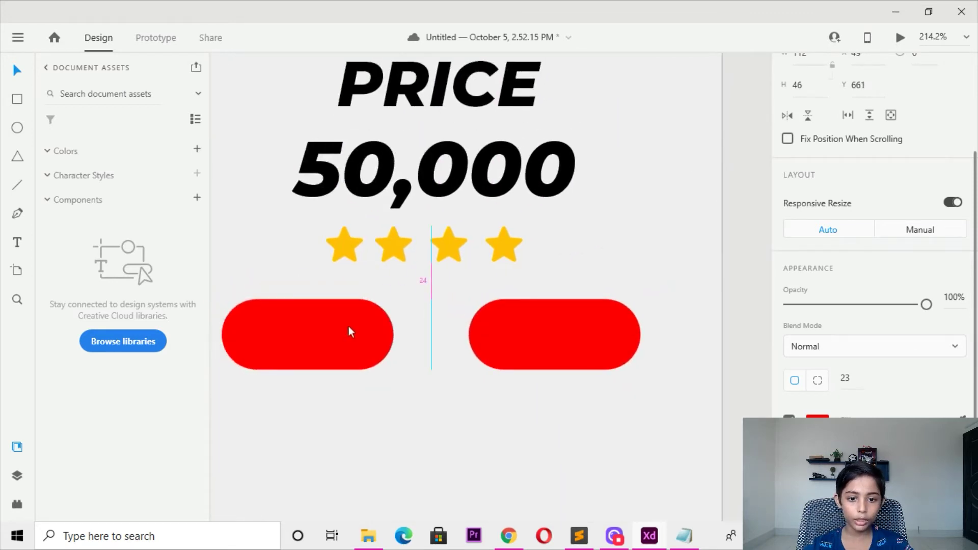
{"action": "left_click", "coordinate": [421, 413]}
{"action": "scroll", "coordinate": [415, 402], "scroll_direction": "down", "scroll_amount": 3, "text": "ctrl"}
{"action": "scroll", "coordinate": [392, 380], "scroll_direction": "down", "scroll_amount": 3, "text": "ctrl"}
Recolour the right-hand pill black (#000000)
{"action": "scroll", "coordinate": [370, 364], "scroll_direction": "up", "scroll_amount": 3, "text": "ctrl"}
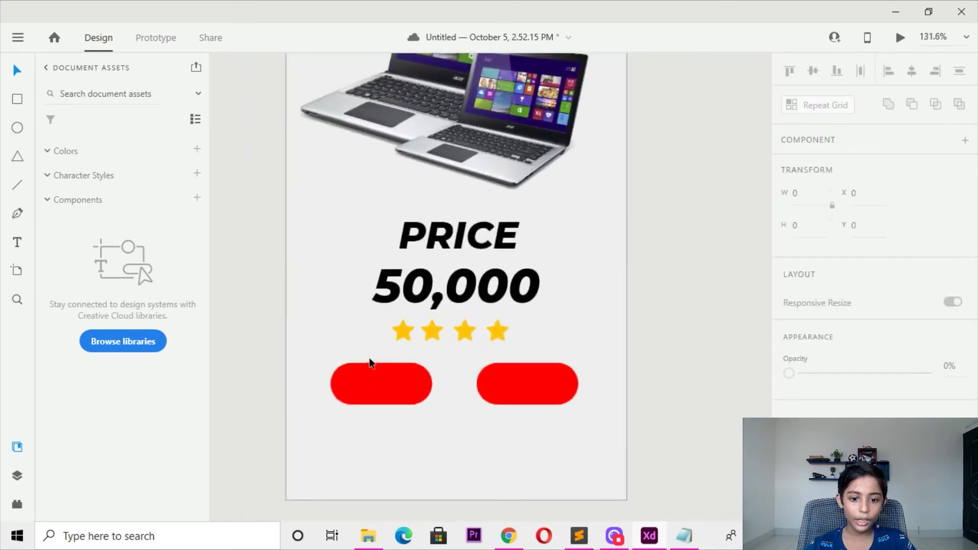
{"action": "scroll", "coordinate": [361, 312], "scroll_direction": "up", "scroll_amount": 3, "text": "ctrl"}
{"action": "left_click", "coordinate": [476, 341]}
{"action": "scroll", "coordinate": [813, 341], "scroll_direction": "down", "scroll_amount": 1}
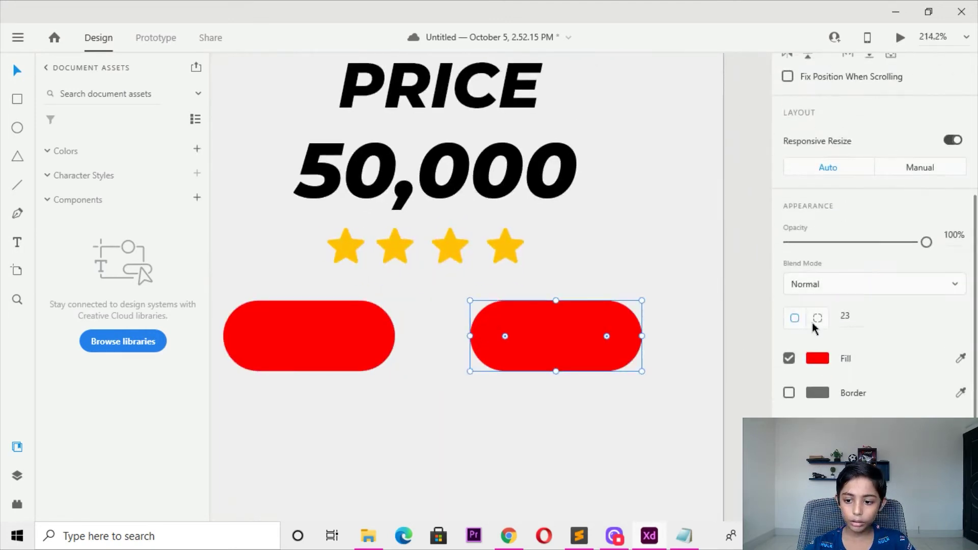
{"action": "left_click", "coordinate": [807, 363]}
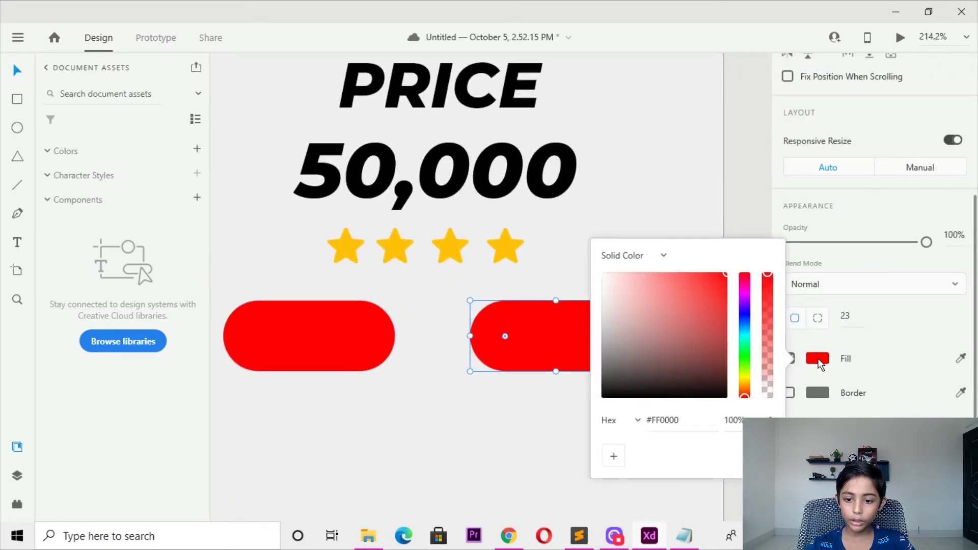
{"action": "left_click", "coordinate": [745, 375]}
{"action": "left_click_drag", "start_coordinate": [710, 367], "coordinate": [586, 424]}
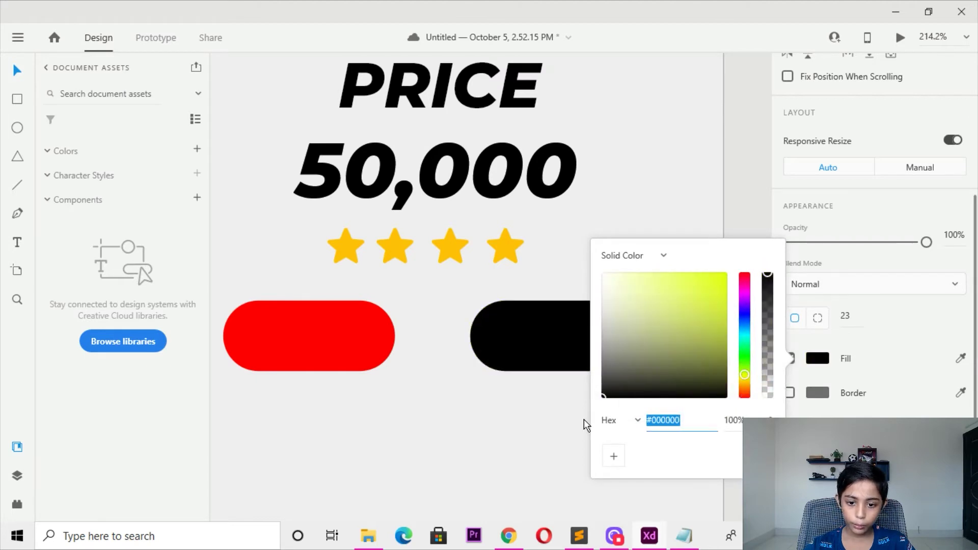
{"action": "left_click", "coordinate": [527, 363]}
Give the left red pill a drop shadow
{"action": "left_click", "coordinate": [359, 342]}
{"action": "left_click", "coordinate": [789, 426]}
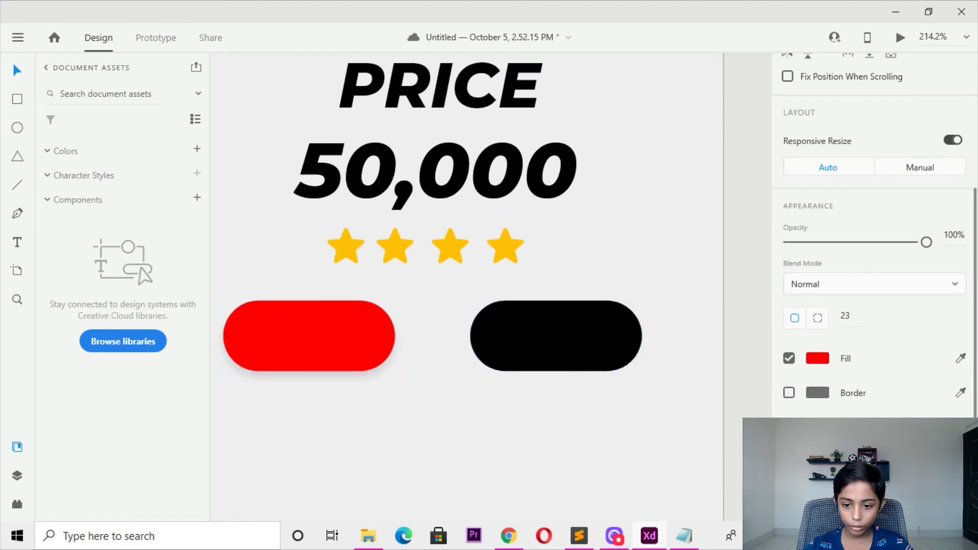
{"action": "scroll", "coordinate": [815, 415], "scroll_direction": "down", "scroll_amount": 1}
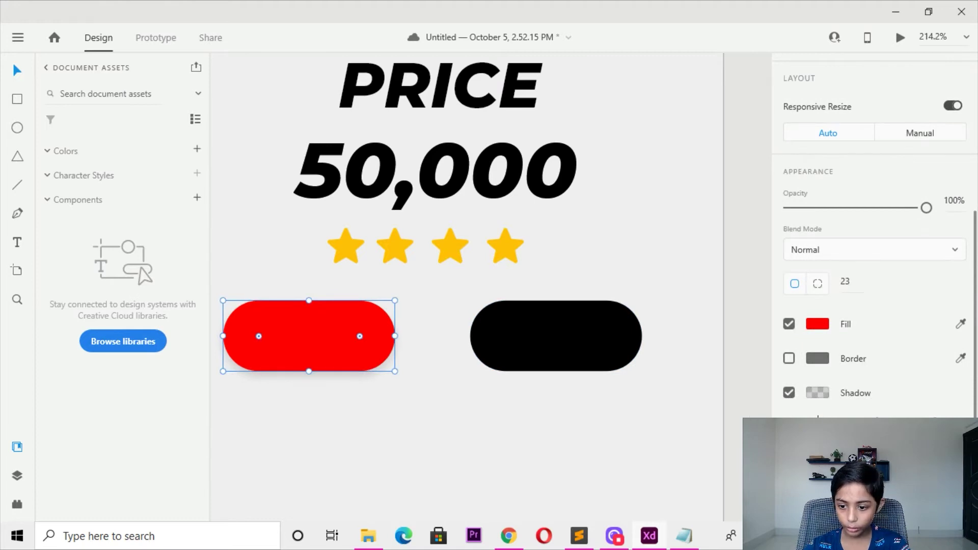
{"action": "left_click", "coordinate": [704, 401]}
{"action": "left_click", "coordinate": [373, 319]}
{"action": "scroll", "coordinate": [890, 416], "scroll_direction": "down", "scroll_amount": 5}
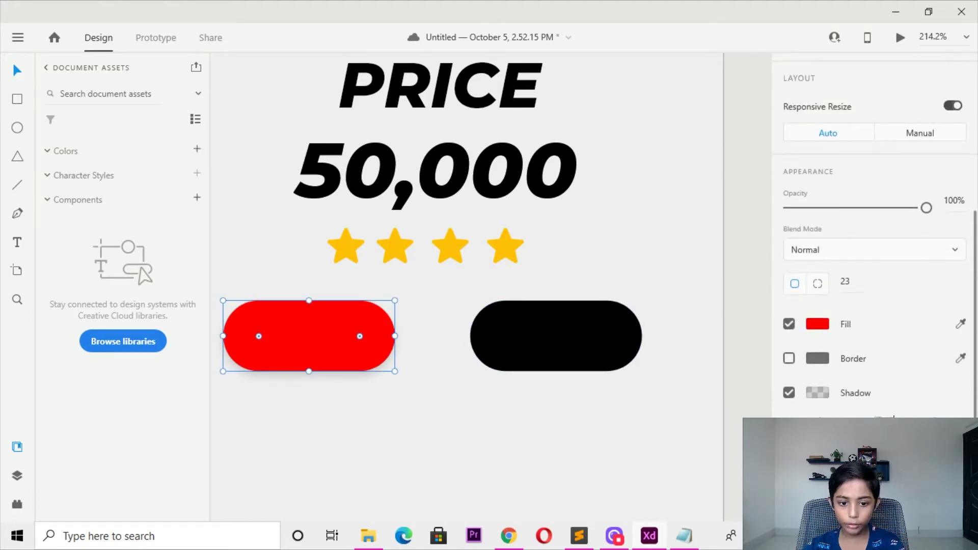
{"action": "key", "text": "Escape"}
{"action": "left_click", "coordinate": [309, 336]}
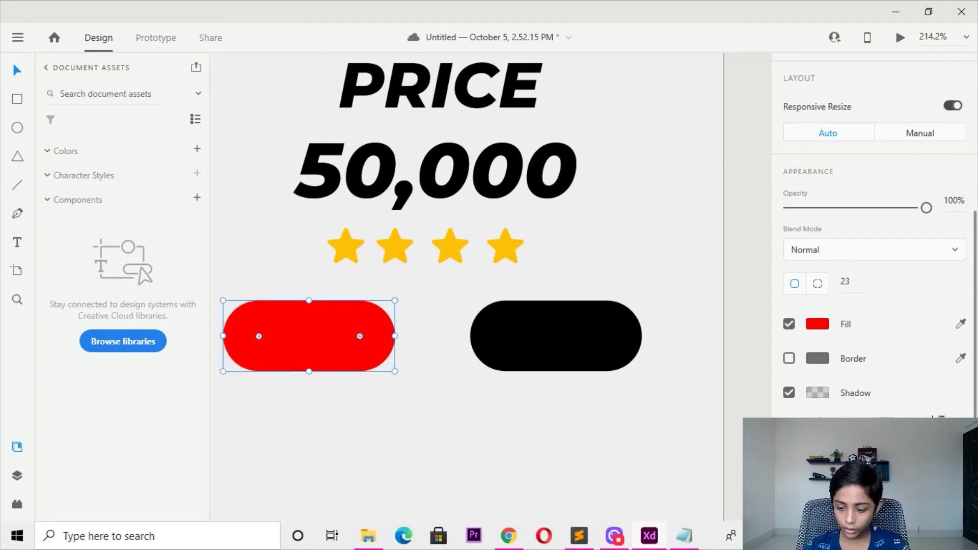
{"action": "key", "text": "Escape"}
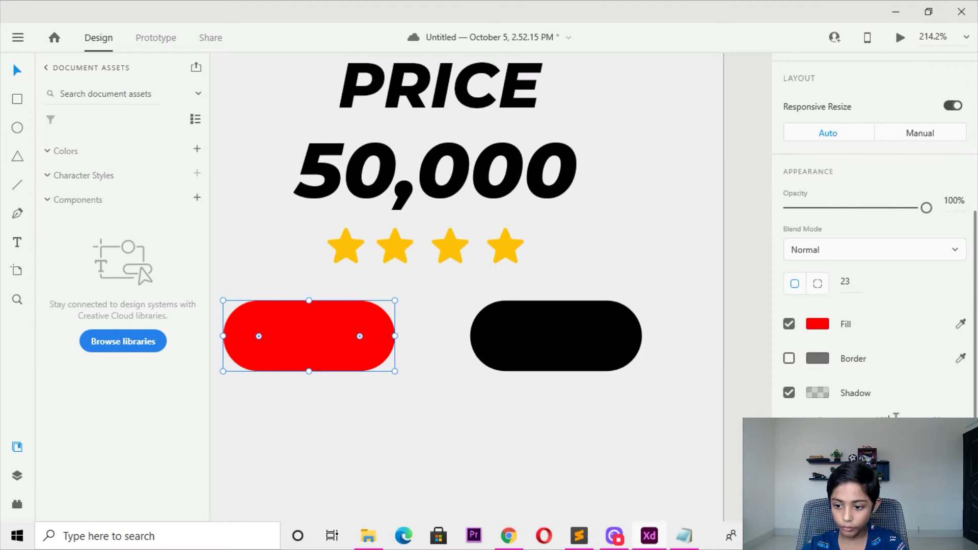
Make the red pill's shadow larger and blurrier, test 30% opacity, then restore 100%
{"action": "key", "text": "Return"}
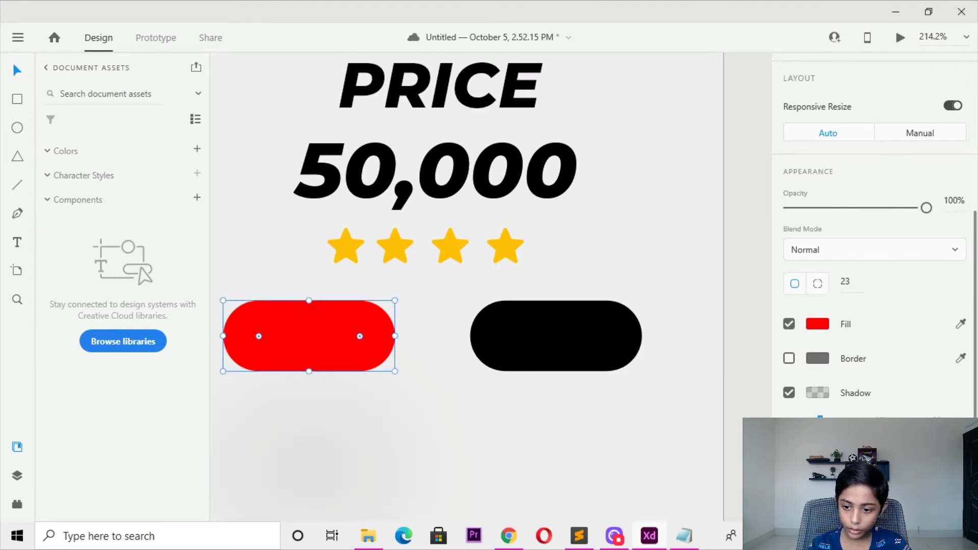
{"action": "key", "text": "Return"}
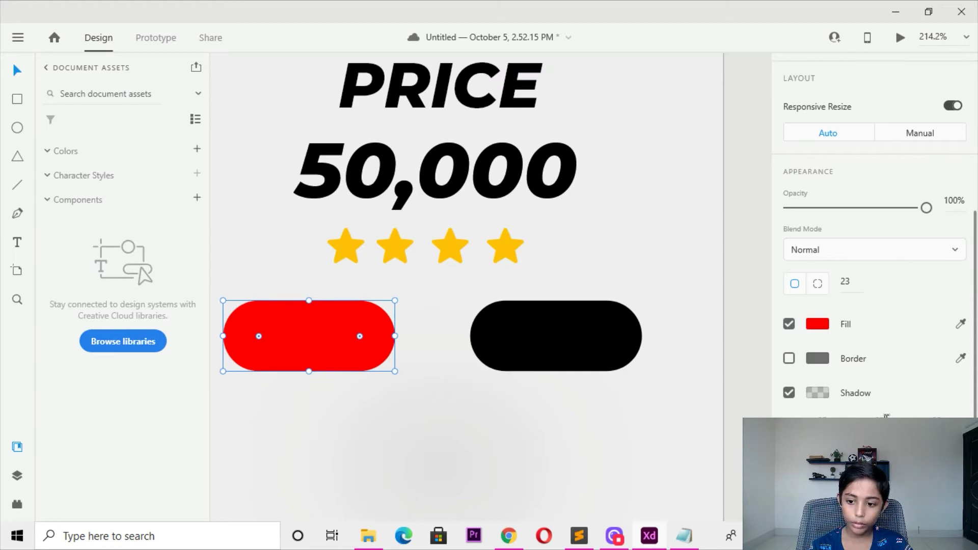
{"action": "key", "text": "3"}
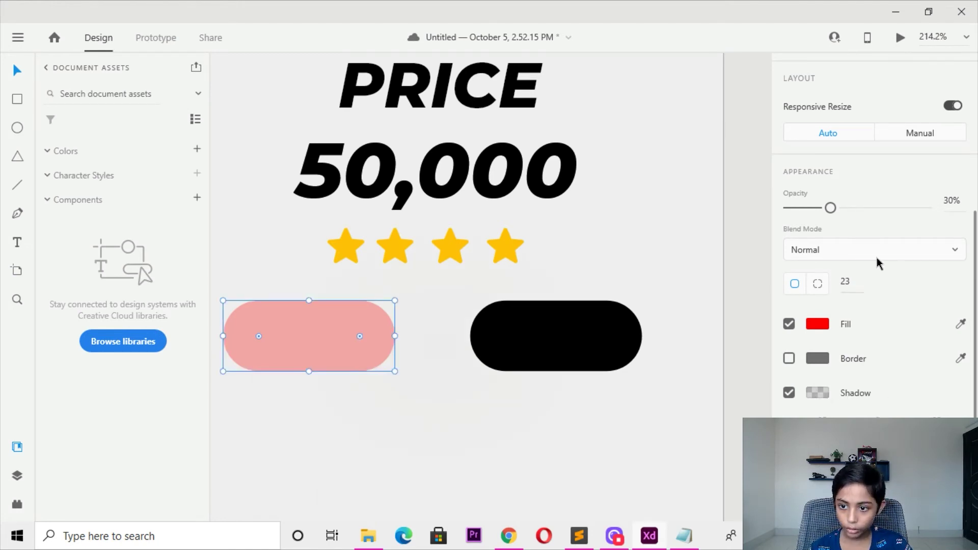
{"action": "left_click_drag", "start_coordinate": [866, 209], "coordinate": [950, 263]}
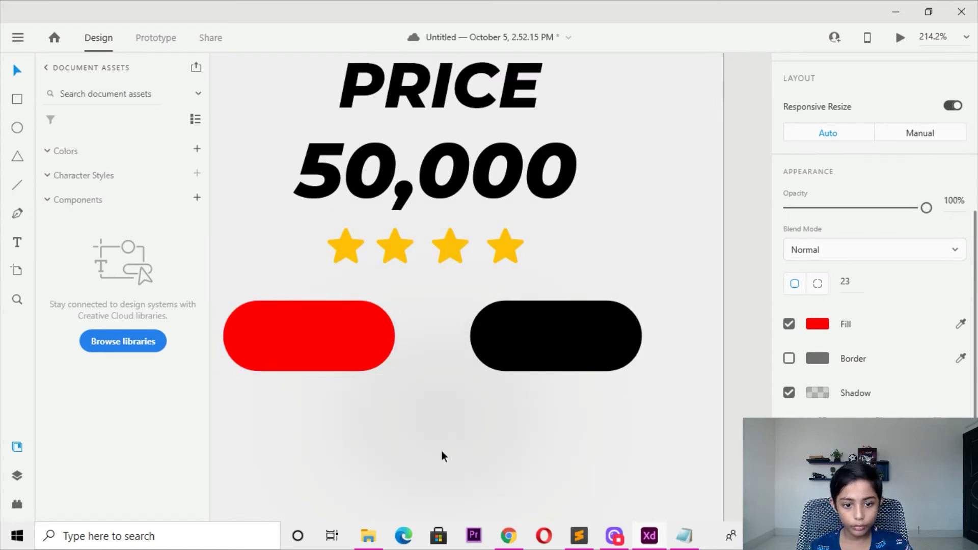
Try resizing and moving the red pill, then return it to its original size and place
{"action": "left_click", "coordinate": [340, 338]}
{"action": "scroll", "coordinate": [827, 356], "scroll_direction": "down", "scroll_amount": 3}
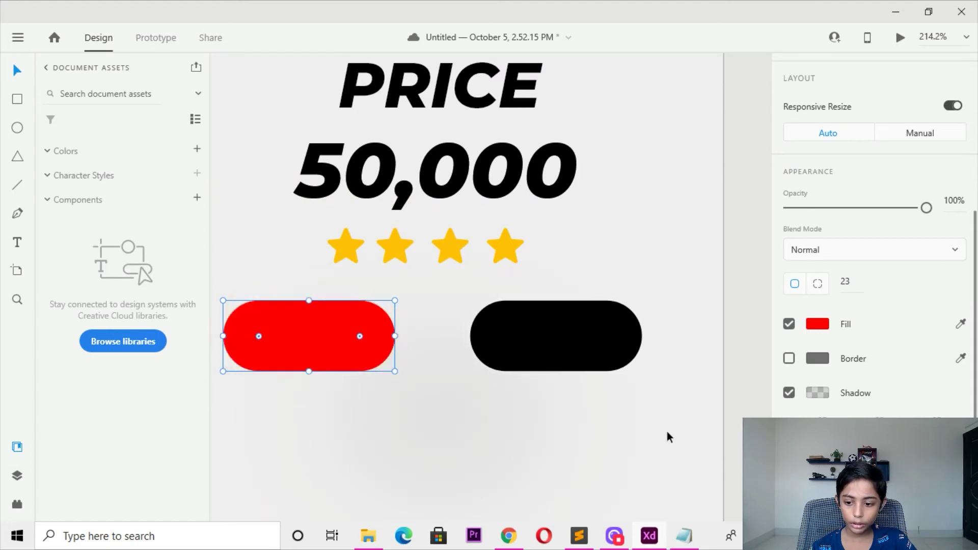
{"action": "left_click", "coordinate": [360, 341]}
{"action": "scroll", "coordinate": [387, 315], "scroll_direction": "left", "scroll_amount": 2}
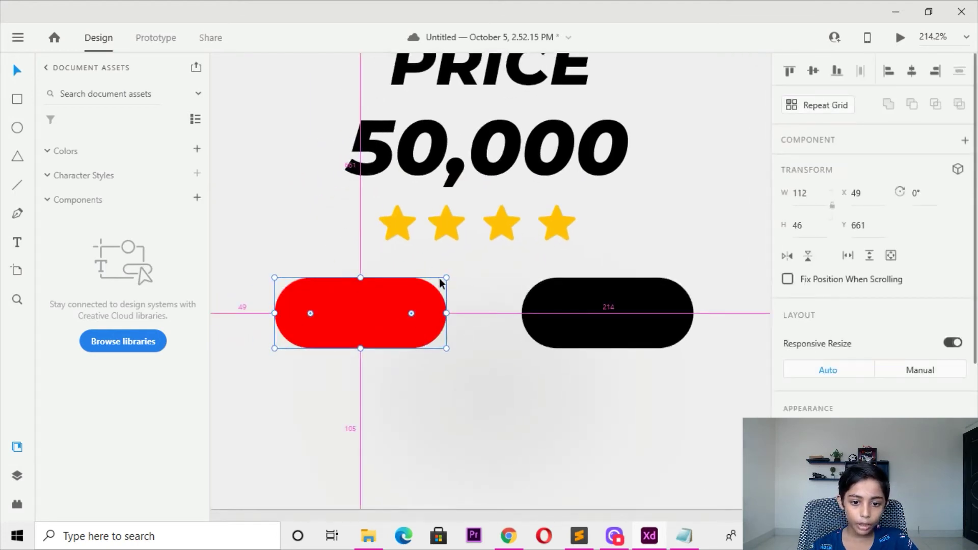
{"action": "left_click_drag", "start_coordinate": [446, 278], "coordinate": [464, 270]}
{"action": "scroll", "coordinate": [819, 352], "scroll_direction": "down", "scroll_amount": 2}
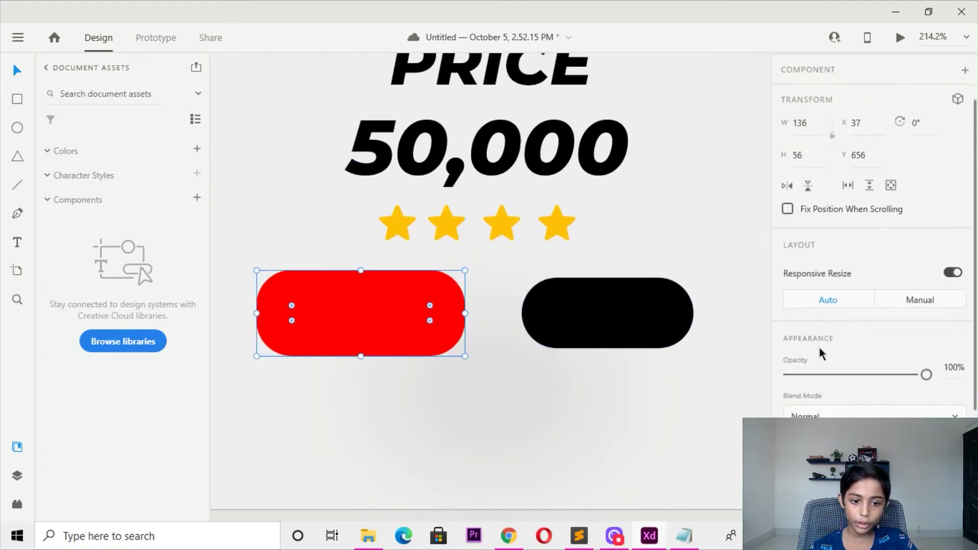
{"action": "scroll", "coordinate": [428, 300], "scroll_direction": "down", "scroll_amount": 1}
{"action": "scroll", "coordinate": [433, 290], "scroll_direction": "left", "scroll_amount": 1}
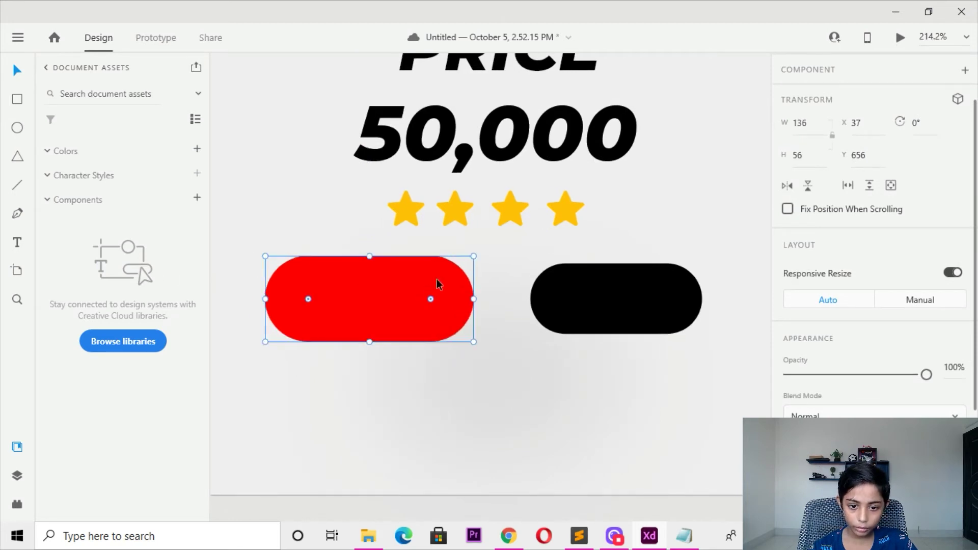
{"action": "key", "text": "alt+shift"}
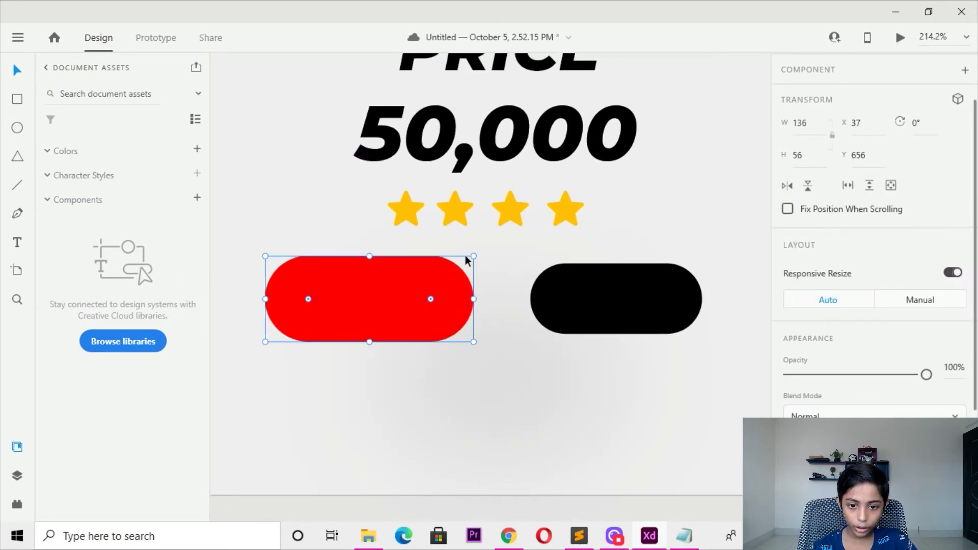
{"action": "left_click_drag", "start_coordinate": [472, 257], "coordinate": [455, 264]}
{"action": "mouse_move", "coordinate": [400, 295]}
{"action": "left_mouse_down"}
{"action": "mouse_move", "coordinate": [340, 292]}
{"action": "mouse_move", "coordinate": [403, 286]}
{"action": "left_mouse_up"}
{"action": "left_click_drag", "start_coordinate": [453, 263], "coordinate": [444, 273]}
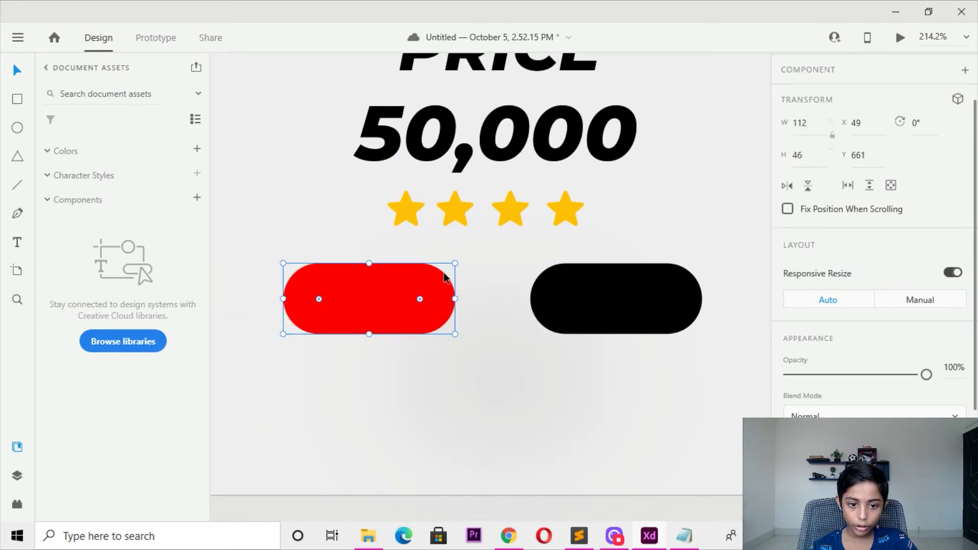
Enlarge the red pill around its centre to 140×58 with radius 29 and enable its shadow
{"action": "key", "text": "alt+shift"}
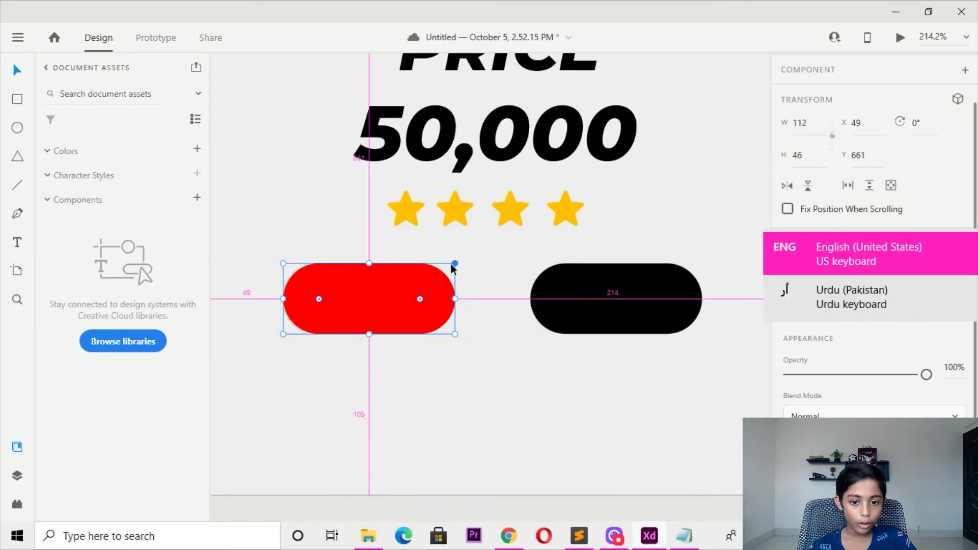
{"action": "left_click", "coordinate": [388, 309]}
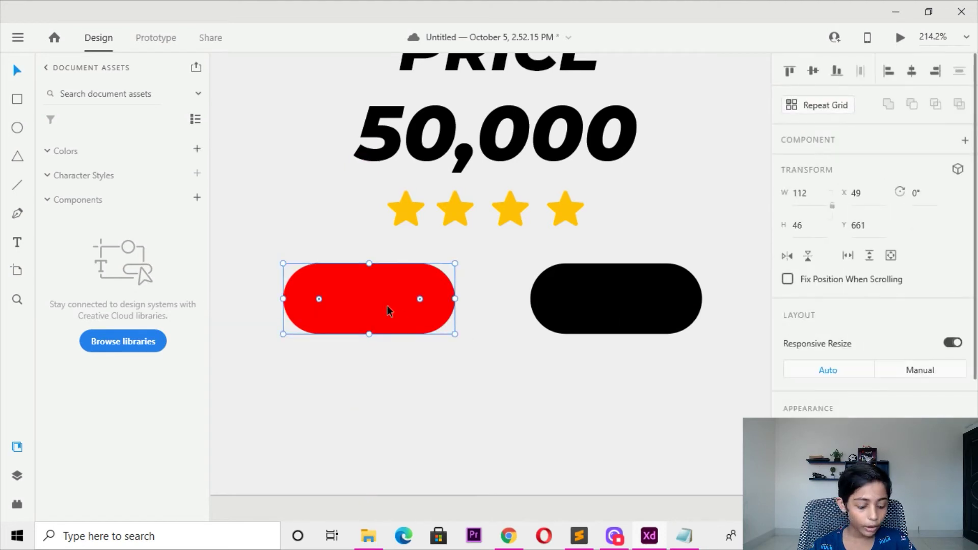
{"action": "left_click_drag", "start_coordinate": [455, 263], "coordinate": [475, 252]}
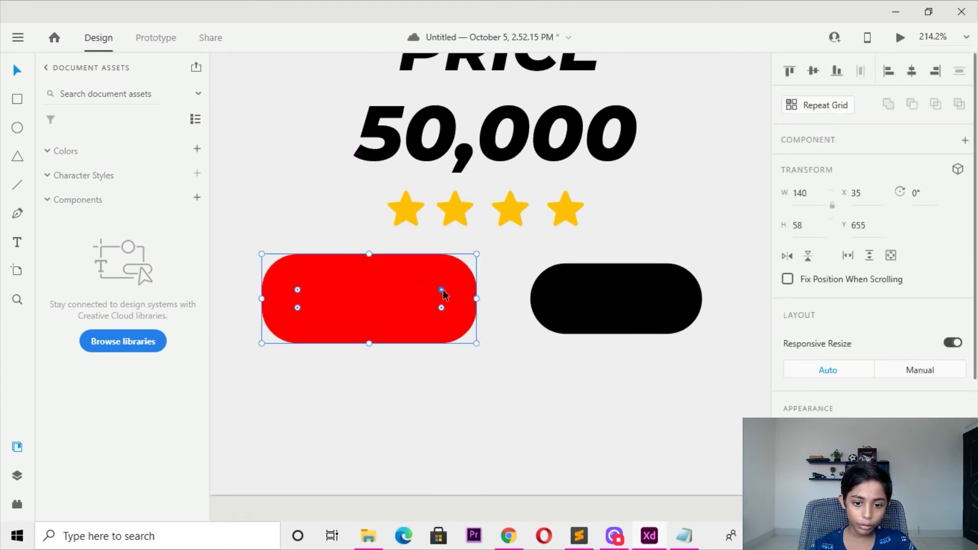
{"action": "left_click_drag", "start_coordinate": [441, 291], "coordinate": [432, 298]}
{"action": "scroll", "coordinate": [836, 312], "scroll_direction": "down", "scroll_amount": 4}
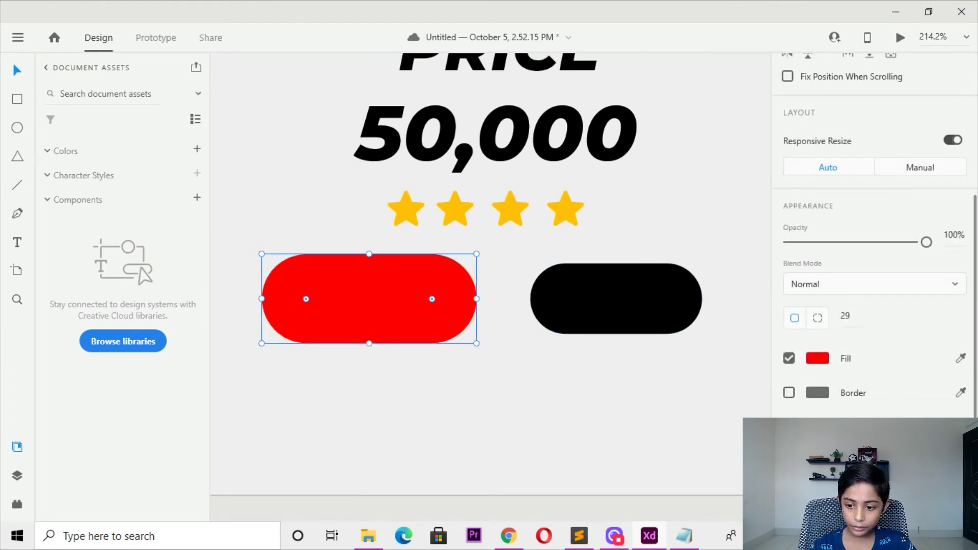
{"action": "left_click", "coordinate": [788, 427]}
{"action": "scroll", "coordinate": [788, 427], "scroll_direction": "down", "scroll_amount": 1}
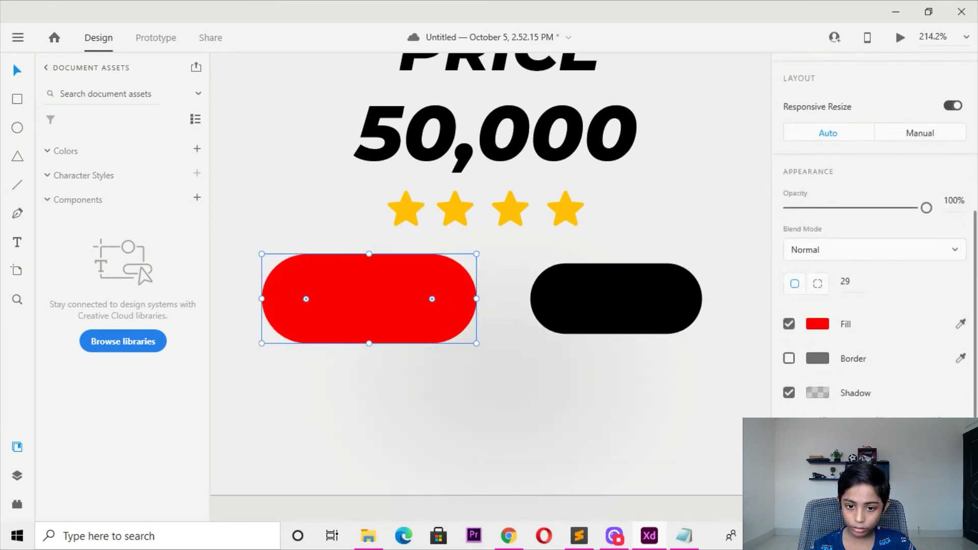
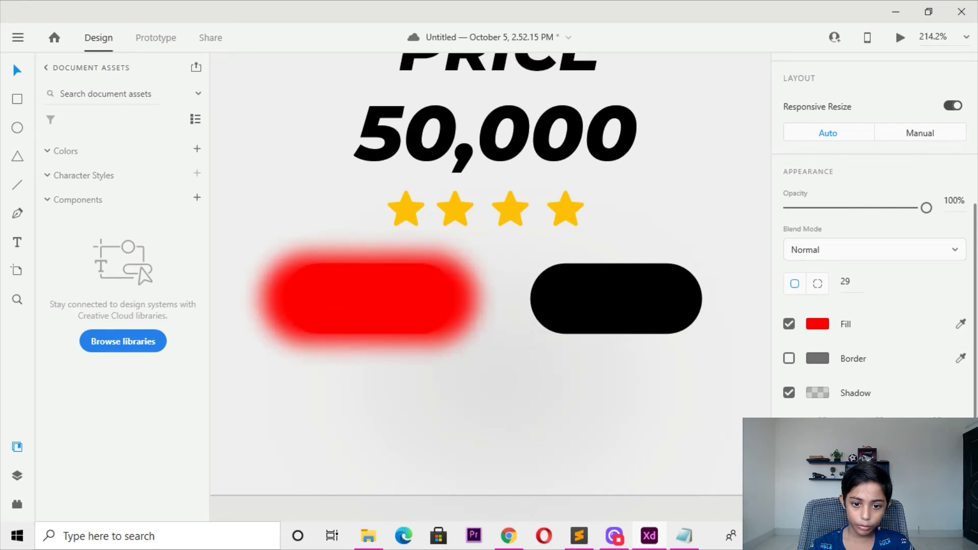
Send the red glowing pill back in the stacking order
{"action": "left_click", "coordinate": [398, 318]}
{"action": "left_click_drag", "start_coordinate": [398, 319], "coordinate": [411, 292]}
{"action": "key", "text": "ctrl+z"}
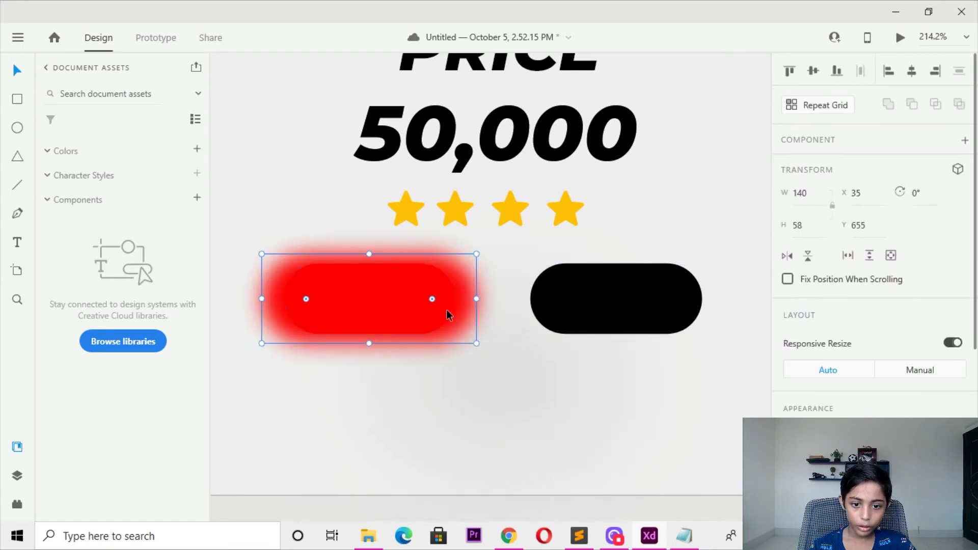
{"action": "right_click", "coordinate": [419, 313]}
{"action": "left_click", "coordinate": [630, 451]}
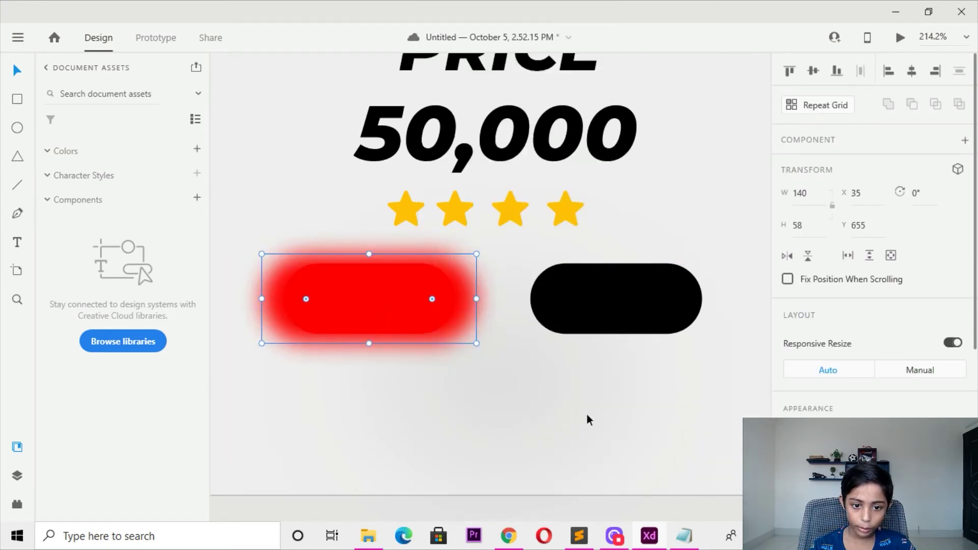
{"action": "right_click", "coordinate": [427, 307]}
{"action": "mouse_move", "coordinate": [459, 410]}
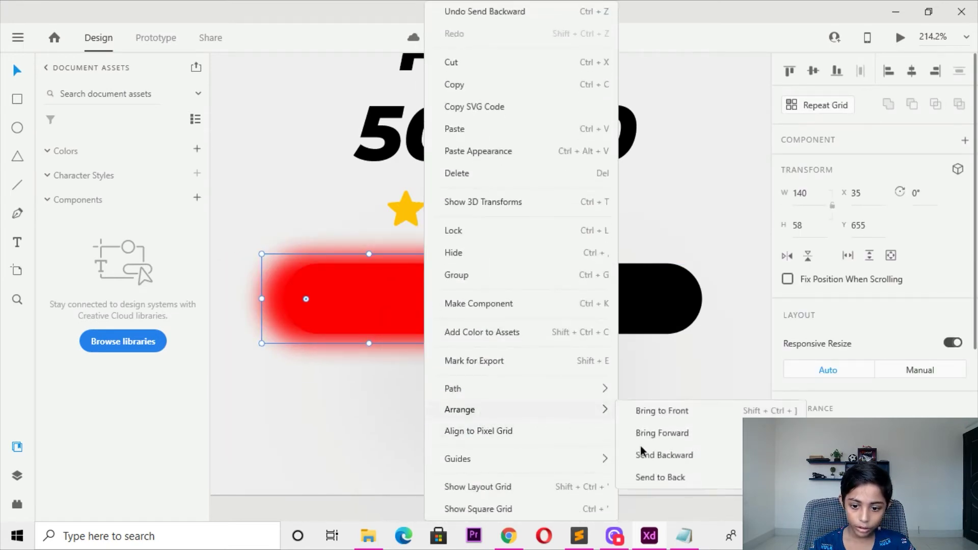
{"action": "left_click", "coordinate": [639, 451]}
{"action": "left_click", "coordinate": [534, 392]}
Nudge the inner pill into place and fill it white (#FFFFFF)
{"action": "left_click", "coordinate": [400, 315]}
{"action": "left_click_drag", "start_coordinate": [400, 316], "coordinate": [400, 322]}
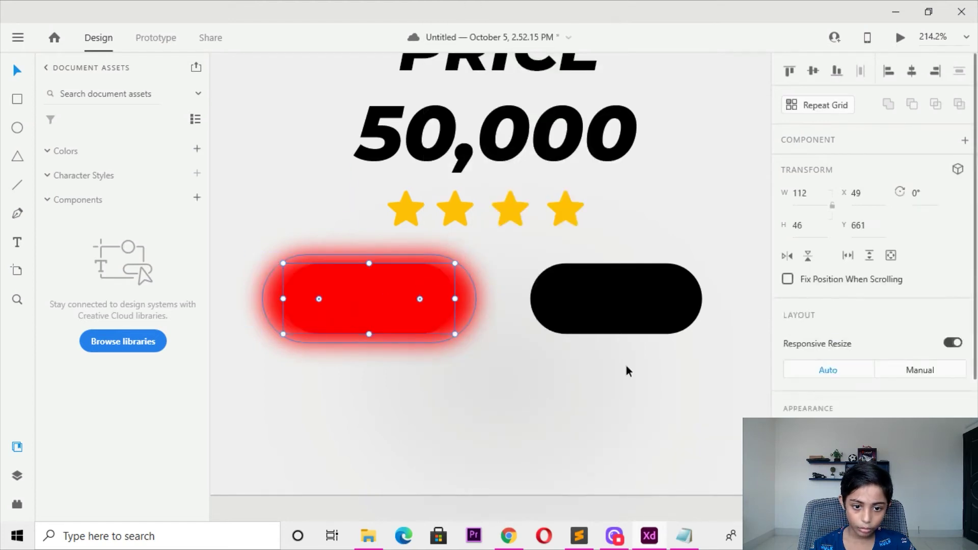
{"action": "scroll", "coordinate": [865, 305], "scroll_direction": "down", "scroll_amount": 3}
{"action": "left_click", "coordinate": [817, 417]}
{"action": "left_click", "coordinate": [657, 411]}
{"action": "mouse_move", "coordinate": [654, 436]}
{"action": "left_mouse_down"}
{"action": "mouse_move", "coordinate": [743, 388]}
{"action": "mouse_move", "coordinate": [567, 276]}
{"action": "mouse_move", "coordinate": [615, 338]}
{"action": "mouse_move", "coordinate": [558, 262]}
{"action": "left_mouse_up"}
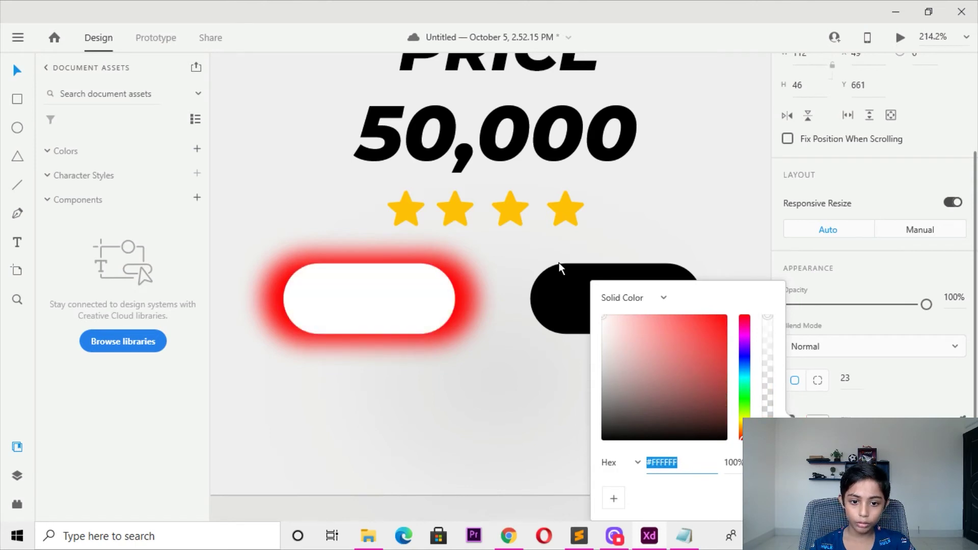
{"action": "left_click", "coordinate": [490, 323]}
{"action": "left_click", "coordinate": [266, 277]}
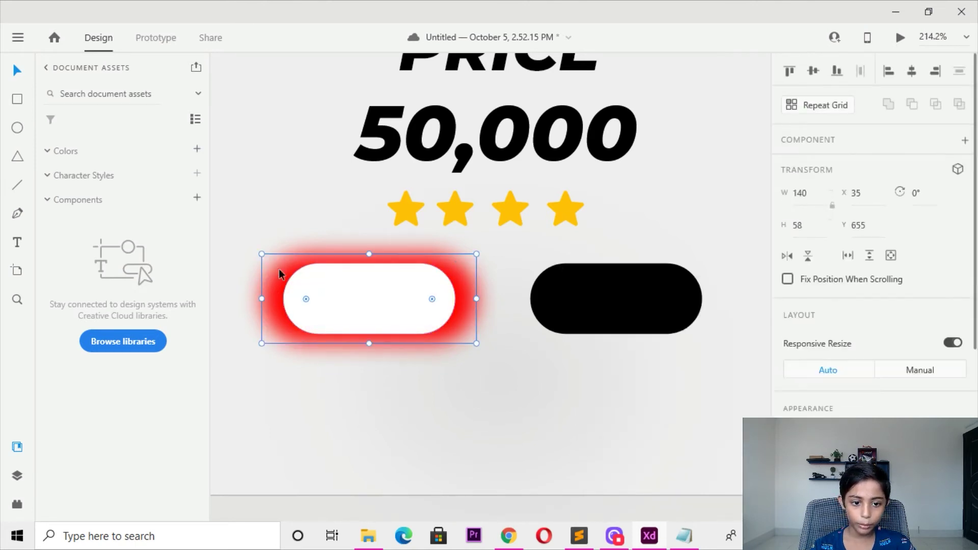
{"action": "scroll", "coordinate": [874, 234], "scroll_direction": "down", "scroll_amount": 2}
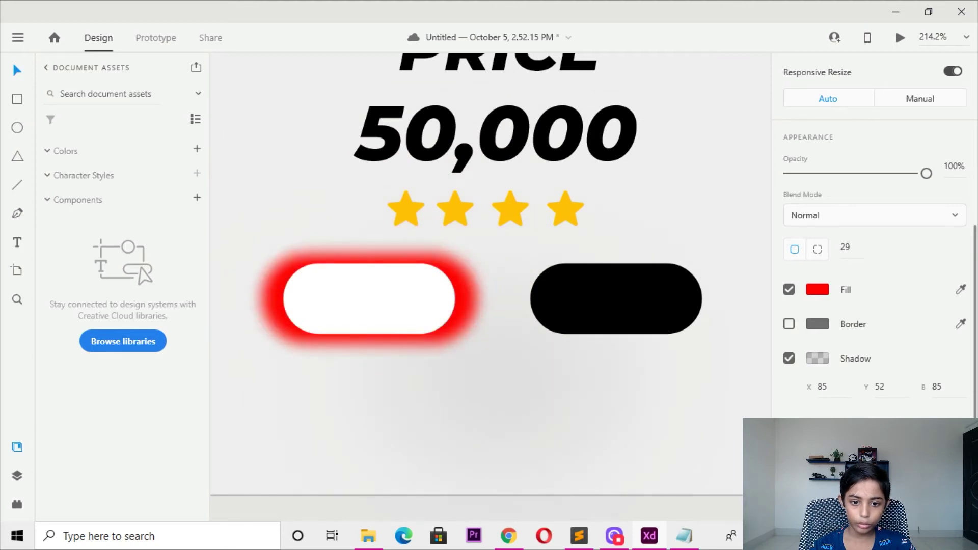
Resize the white pill to 130×54 and delete the old black pill
{"action": "left_click", "coordinate": [441, 337]}
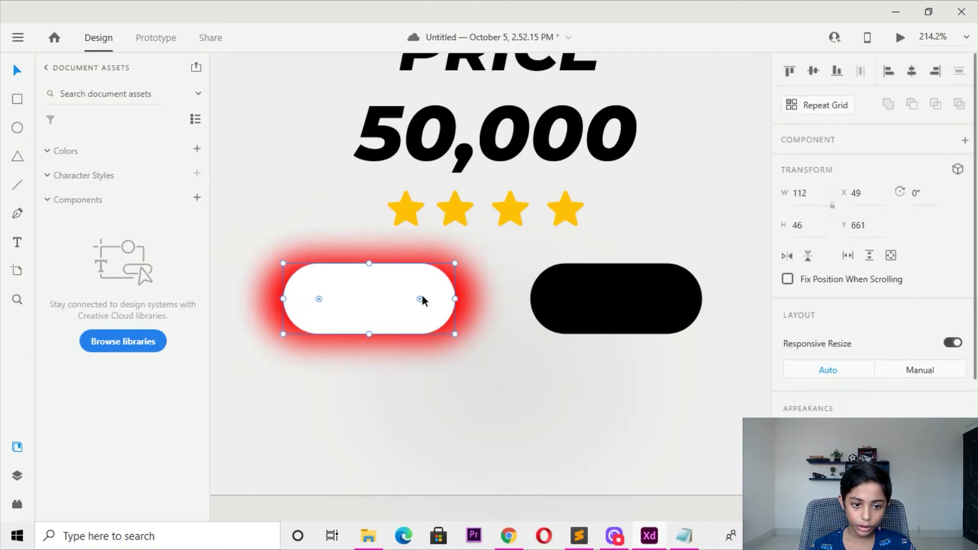
{"action": "left_click_drag", "start_coordinate": [475, 260], "coordinate": [456, 264]}
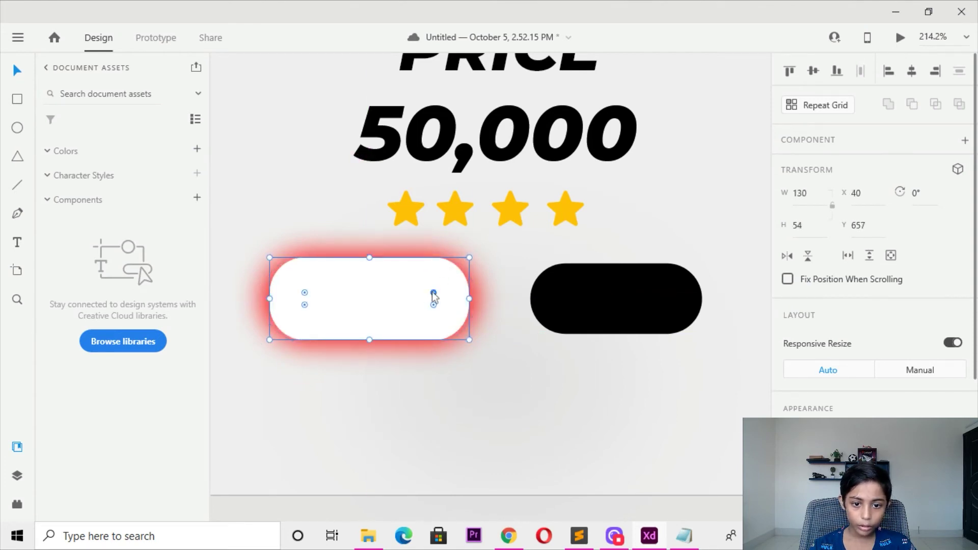
{"action": "left_click", "coordinate": [452, 389]}
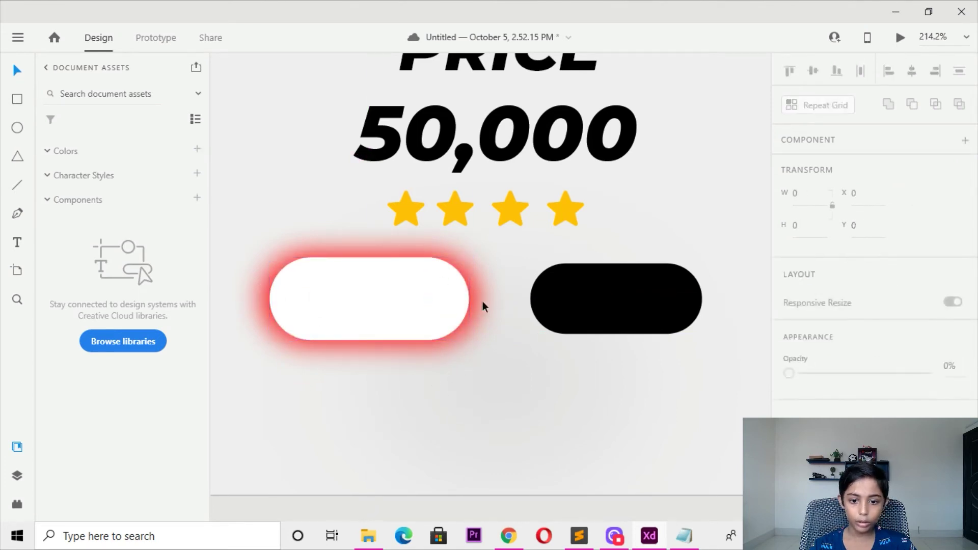
{"action": "left_click", "coordinate": [443, 259]}
{"action": "left_click", "coordinate": [541, 341]}
{"action": "left_click", "coordinate": [632, 316]}
{"action": "scroll", "coordinate": [632, 315], "scroll_direction": "right", "scroll_amount": 3}
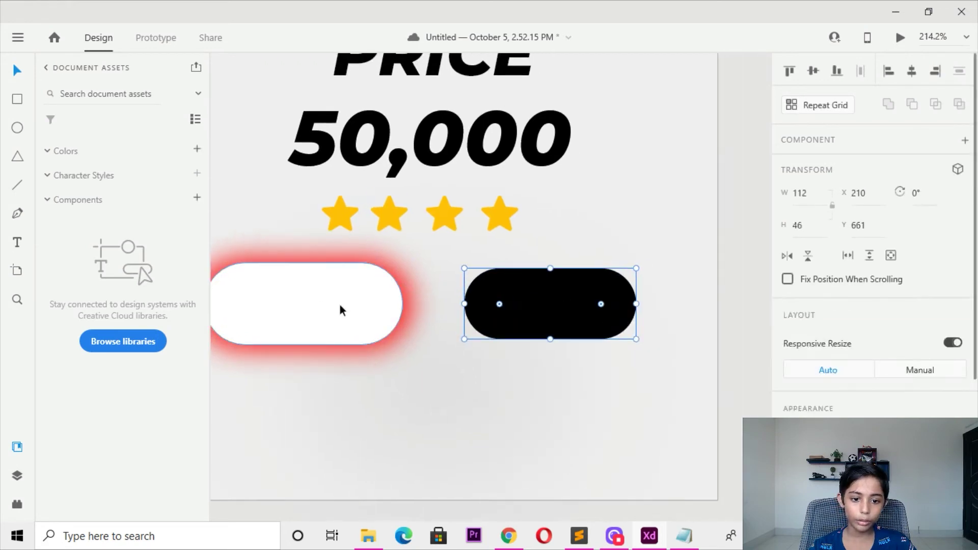
{"action": "left_click", "coordinate": [366, 295]}
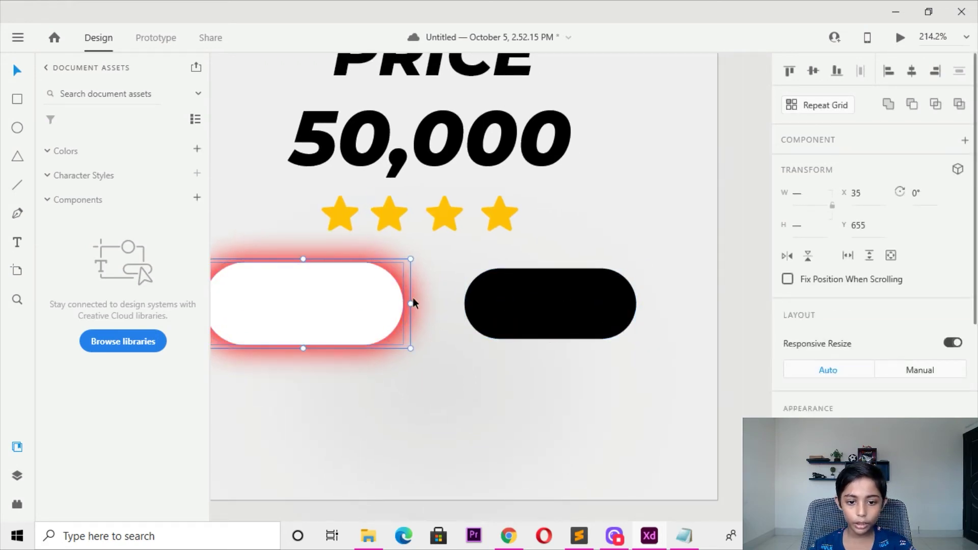
{"action": "left_click", "coordinate": [501, 328]}
{"action": "key", "text": "Delete"}
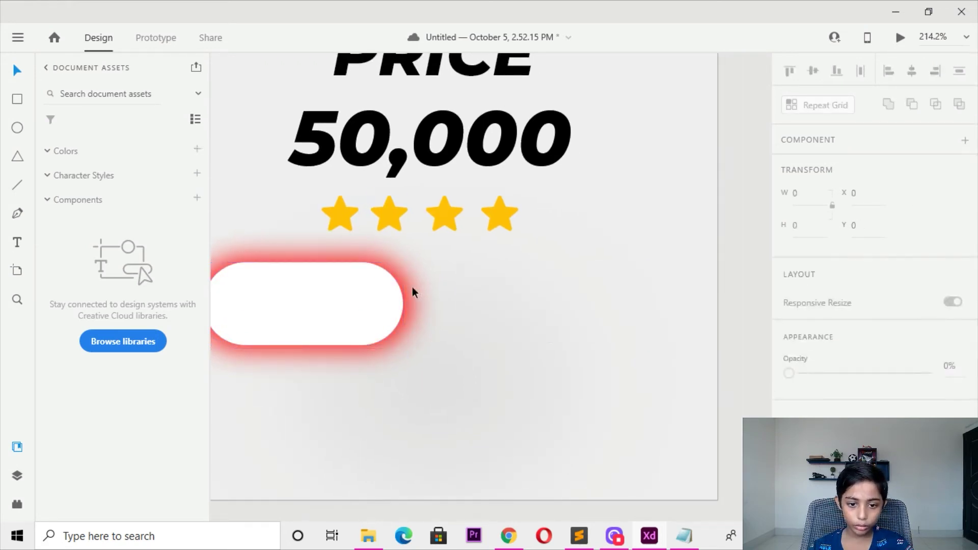
Remove the red glow shadow from the white pill
{"action": "left_click", "coordinate": [410, 286]}
{"action": "scroll", "coordinate": [873, 229], "scroll_direction": "down", "scroll_amount": 5}
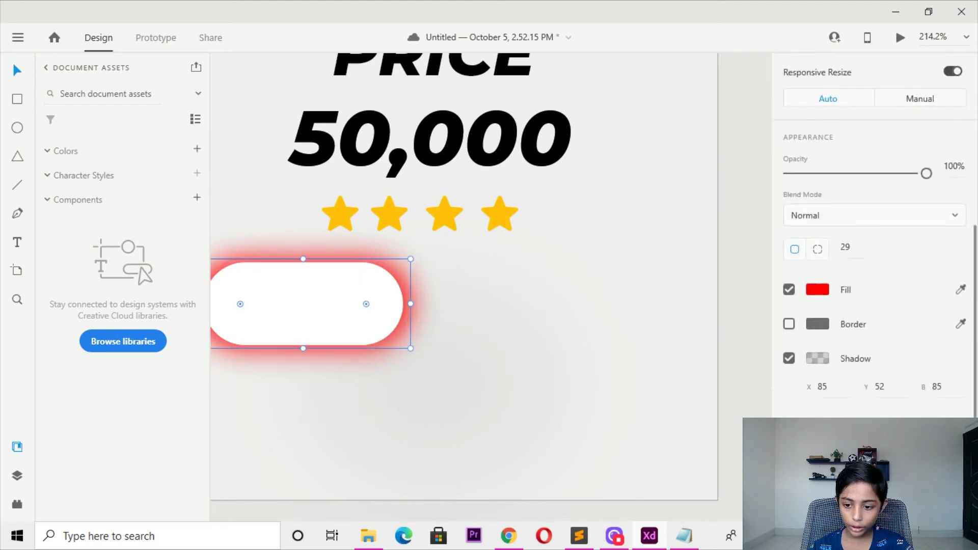
{"action": "left_click", "coordinate": [521, 340]}
{"action": "left_click_drag", "start_coordinate": [409, 286], "coordinate": [553, 258]}
{"action": "left_click", "coordinate": [529, 275]}
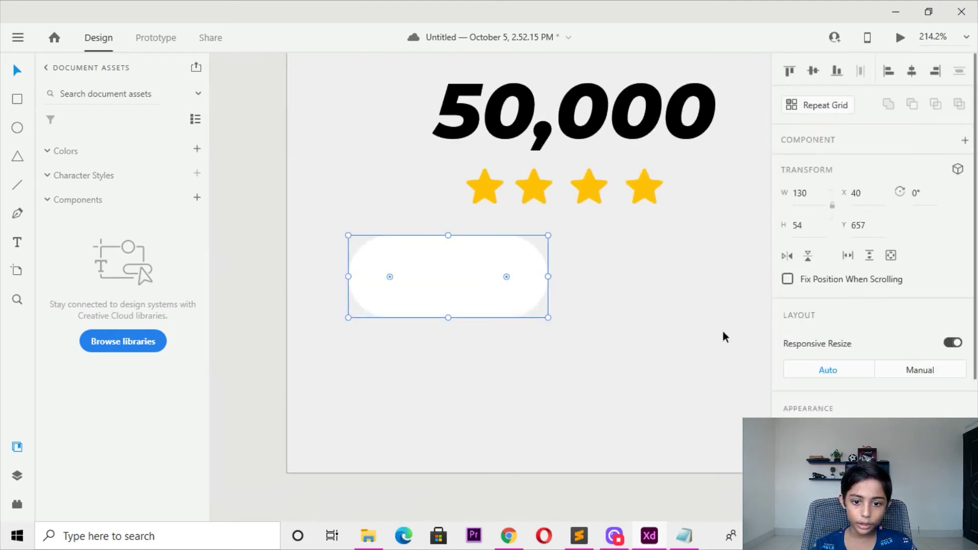
{"action": "scroll", "coordinate": [797, 400], "scroll_direction": "down", "scroll_amount": 1}
Fill the pill #000000 and place a level copy to its right
{"action": "left_click", "coordinate": [788, 418]}
{"action": "type", "text": "000000"}
{"action": "key", "text": "Return"}
{"action": "left_click", "coordinate": [476, 352]}
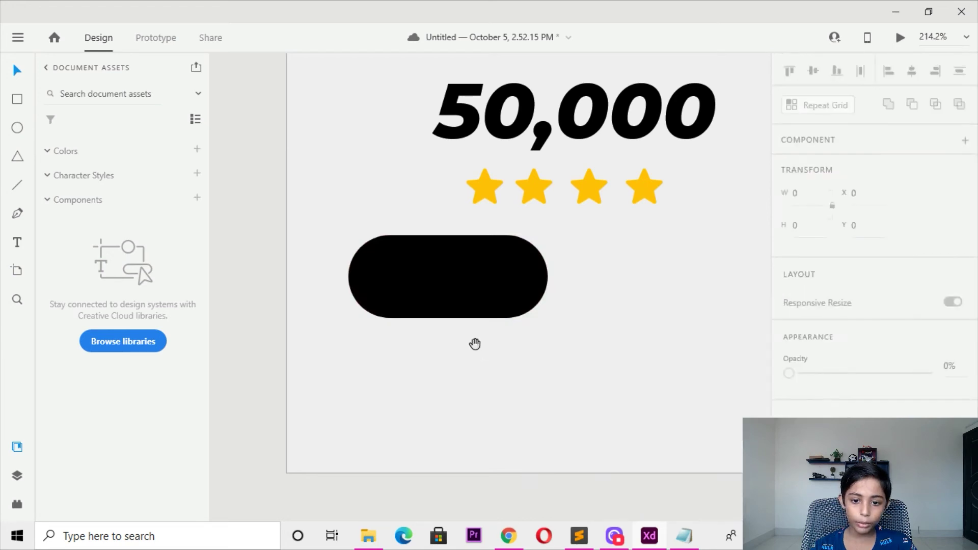
{"action": "left_click_drag", "start_coordinate": [474, 342], "coordinate": [426, 360]}
{"action": "mouse_move", "coordinate": [406, 292]}
{"action": "left_mouse_down"}
{"action": "mouse_move", "coordinate": [689, 297]}
{"action": "mouse_move", "coordinate": [662, 290]}
{"action": "left_mouse_up"}
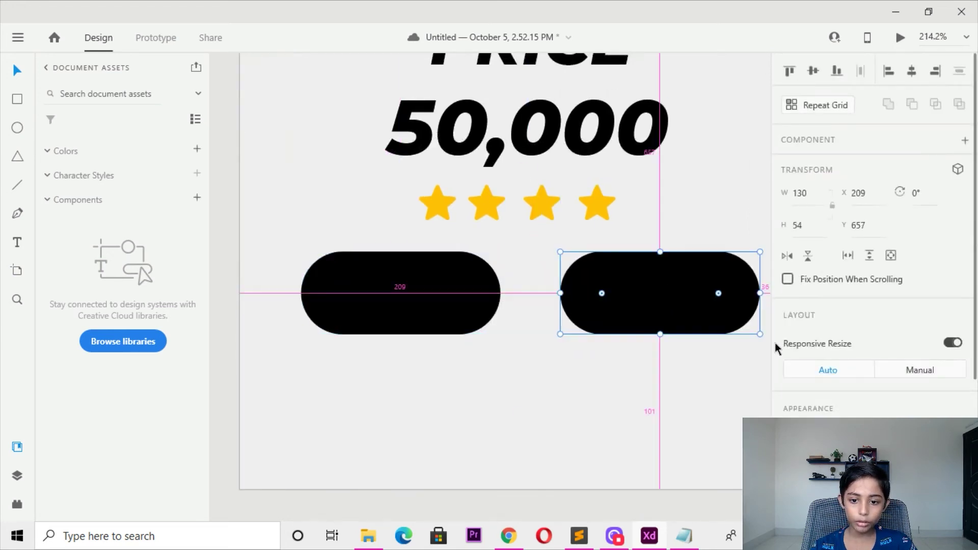
Fill the right pill copy with #FF0000
{"action": "scroll", "coordinate": [814, 331], "scroll_direction": "down", "scroll_amount": 4}
{"action": "left_click", "coordinate": [828, 358]}
{"action": "type", "text": "ff0000"}
{"action": "key", "text": "Return"}
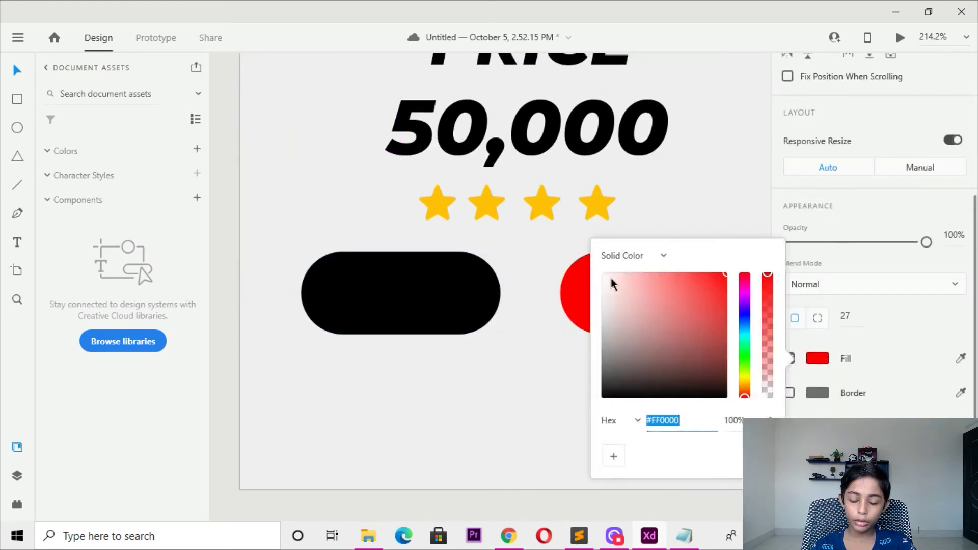
{"action": "left_click", "coordinate": [530, 295]}
{"action": "scroll", "coordinate": [427, 314], "scroll_direction": "up", "scroll_amount": 3}
Place a bold text label across the black pill with the Text tool
{"action": "left_click", "coordinate": [17, 242]}
{"action": "scroll", "coordinate": [436, 235], "scroll_direction": "down", "scroll_amount": 2}
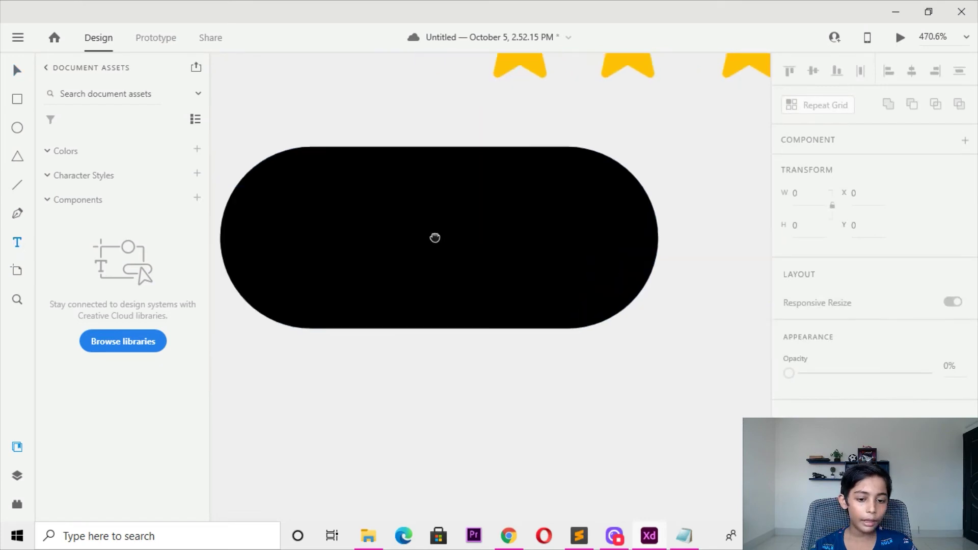
{"action": "scroll", "coordinate": [436, 236], "scroll_direction": "left", "scroll_amount": 2}
{"action": "left_click", "coordinate": [427, 239]}
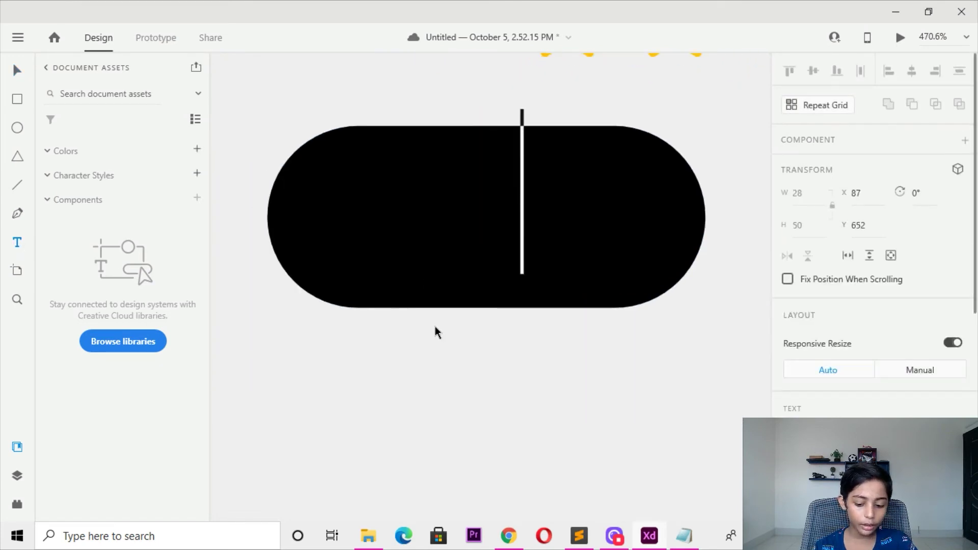
{"action": "key", "text": "BackSpace"}
{"action": "type", "text": "ON"}
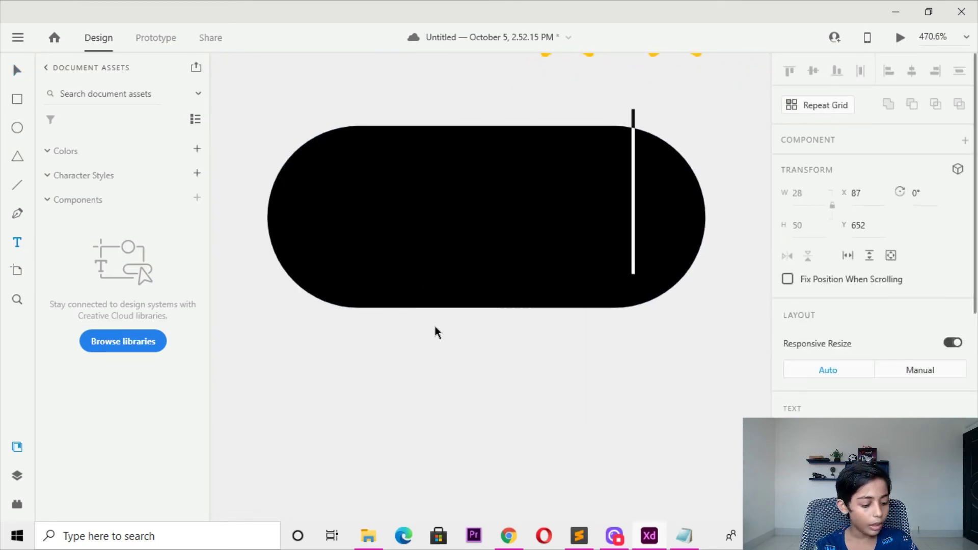
{"action": "type", "text": "/"}
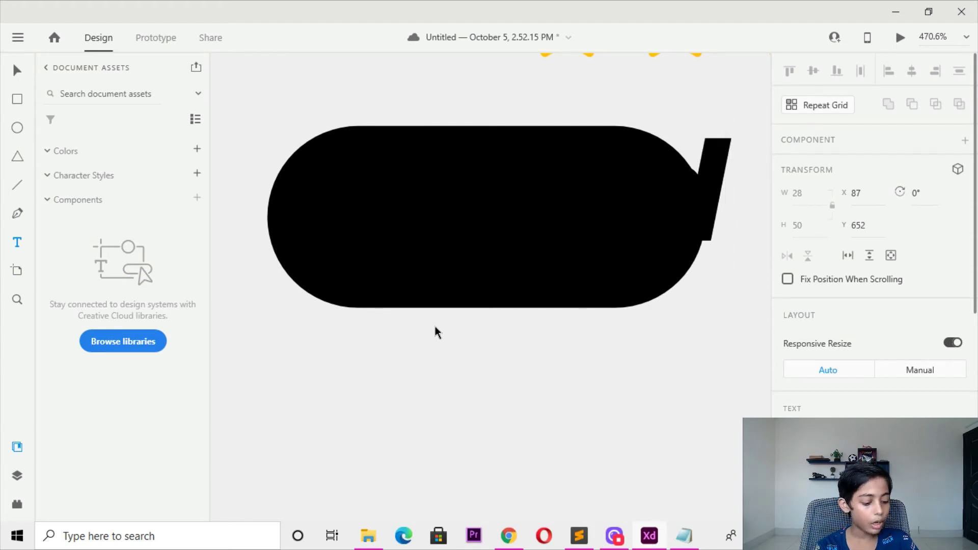
{"action": "left_click", "coordinate": [18, 67]}
{"action": "scroll", "coordinate": [561, 168], "scroll_direction": "down", "scroll_amount": 3}
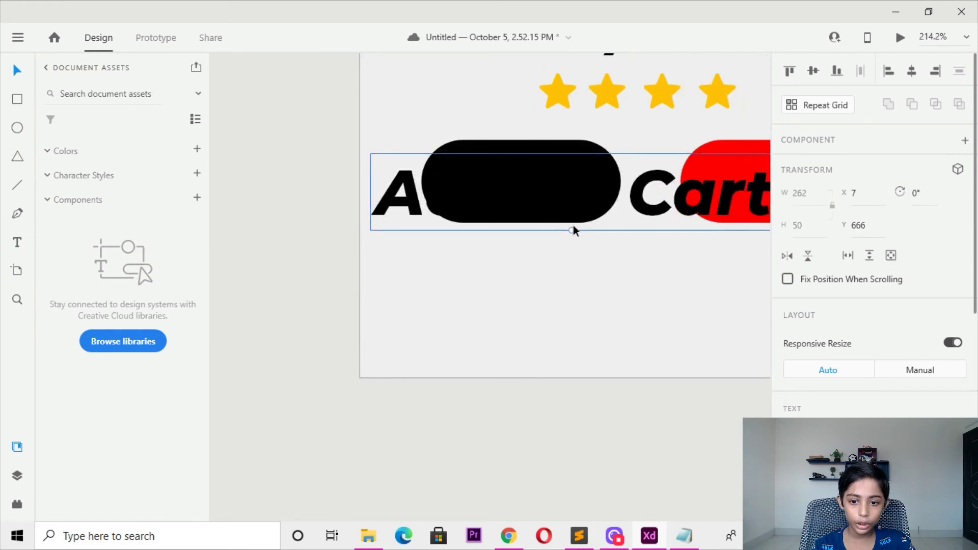
Set the label's fill to white (#FFF)
{"action": "scroll", "coordinate": [868, 379], "scroll_direction": "down", "scroll_amount": 5}
{"action": "scroll", "coordinate": [868, 379], "scroll_direction": "down", "scroll_amount": 3}
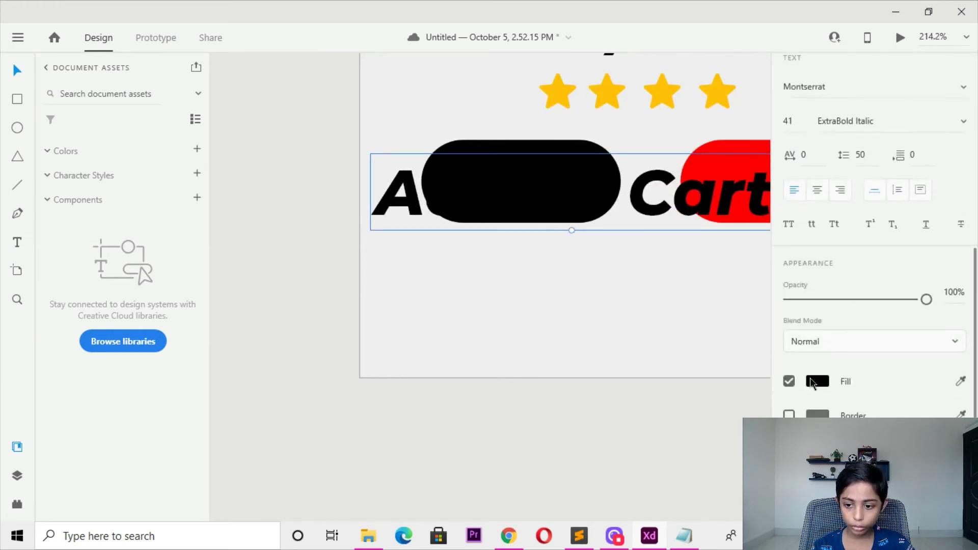
{"action": "left_click", "coordinate": [817, 381]}
{"action": "type", "text": "fff"}
{"action": "key", "text": "Return"}
Centre the Add To Cart label inside the black pill
{"action": "mouse_move", "coordinate": [560, 194]}
{"action": "left_mouse_down"}
{"action": "mouse_move", "coordinate": [451, 204]}
{"action": "mouse_move", "coordinate": [464, 198]}
{"action": "left_mouse_up"}
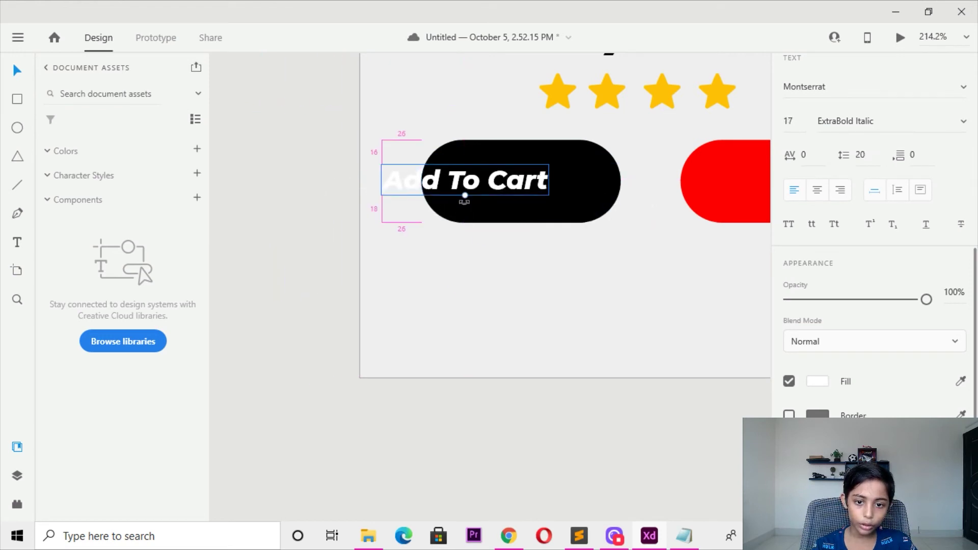
{"action": "scroll", "coordinate": [463, 201], "scroll_direction": "up", "scroll_amount": 5}
{"action": "left_click_drag", "start_coordinate": [416, 233], "coordinate": [364, 309]}
{"action": "mouse_move", "coordinate": [404, 183]}
{"action": "left_mouse_down"}
{"action": "mouse_move", "coordinate": [476, 179]}
{"action": "mouse_move", "coordinate": [501, 188]}
{"action": "left_mouse_up"}
{"action": "scroll", "coordinate": [836, 337], "scroll_direction": "down", "scroll_amount": 1}
{"action": "key", "text": "Right"}
{"action": "key", "text": "Right"}
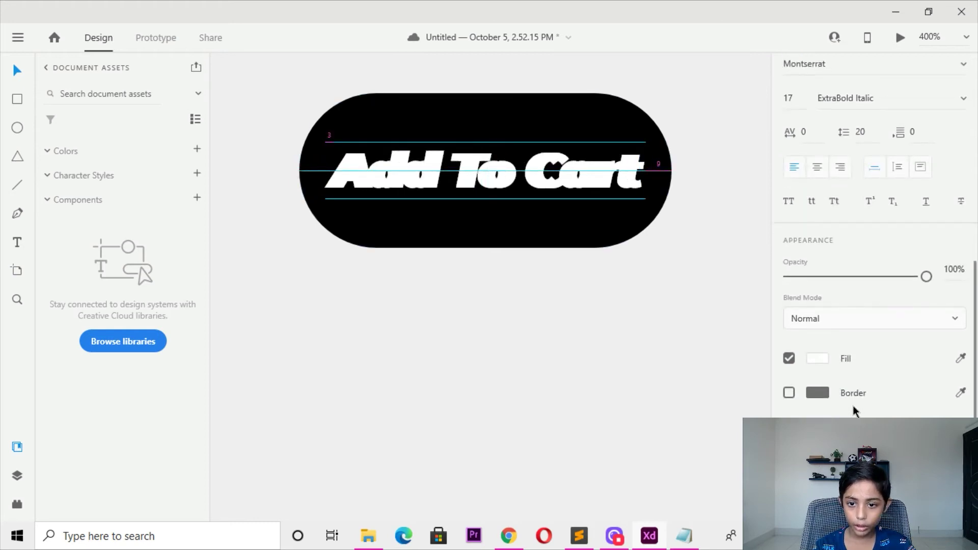
{"action": "left_click", "coordinate": [817, 358]}
Try a #FF0000 fill on the label, undo it, and send the text copy backward
{"action": "type", "text": "FF0000"}
{"action": "key", "text": "Return"}
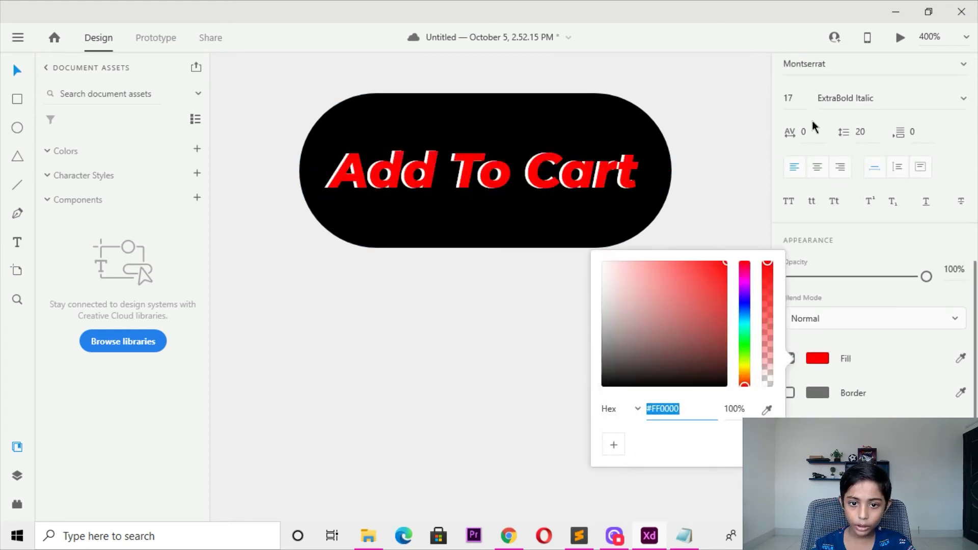
{"action": "right_click", "coordinate": [555, 181]}
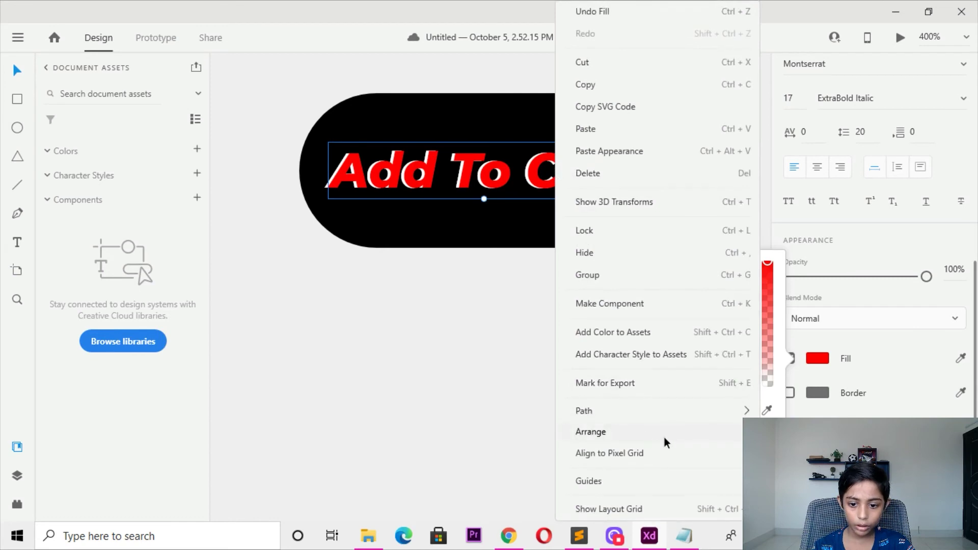
{"action": "key", "text": "ctrl+z"}
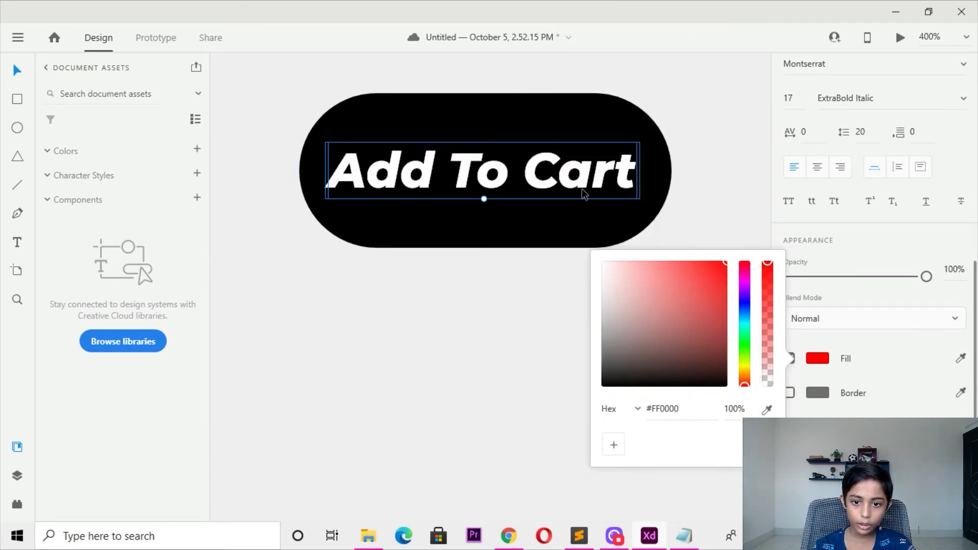
{"action": "right_click", "coordinate": [581, 188]}
{"action": "mouse_move", "coordinate": [617, 431]}
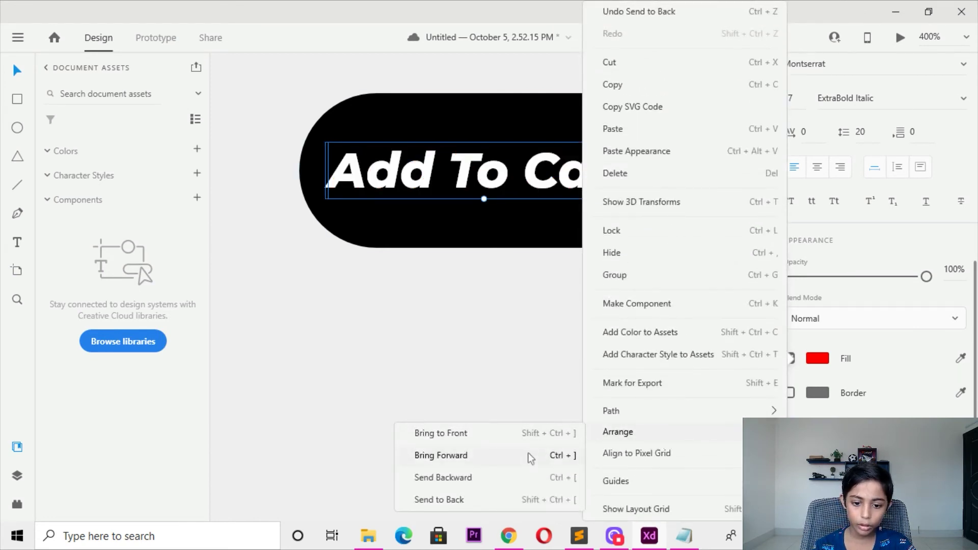
{"action": "left_click", "coordinate": [528, 455]}
{"action": "left_click", "coordinate": [480, 204]}
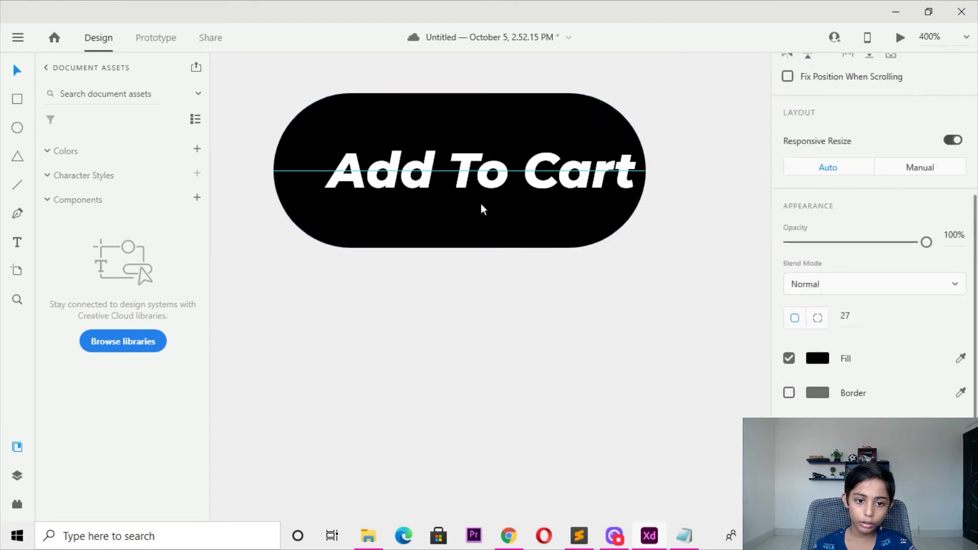
{"action": "left_click", "coordinate": [564, 198]}
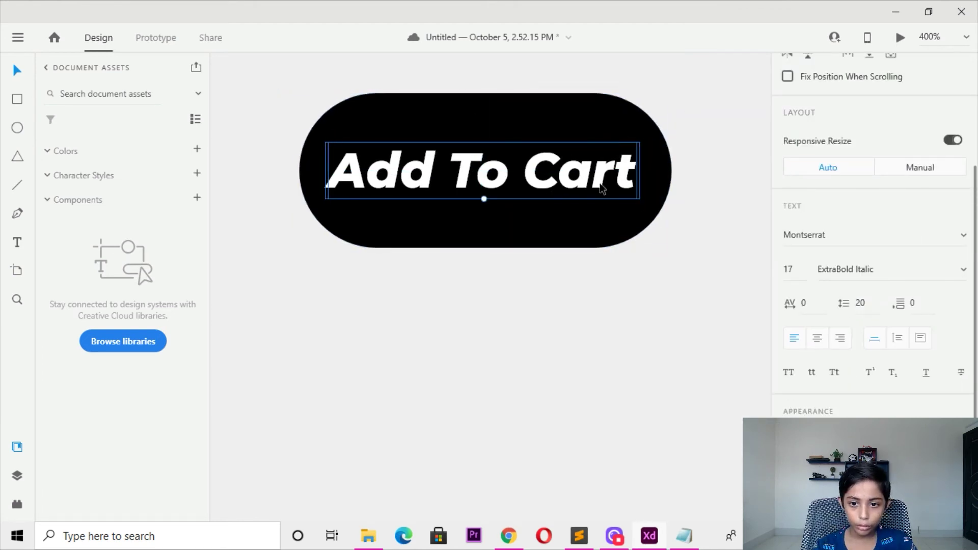
Paste a red label copy behind the white text, offset slightly left as a shadow
{"action": "key", "text": "ctrl+v"}
{"action": "left_click_drag", "start_coordinate": [646, 174], "coordinate": [637, 175]}
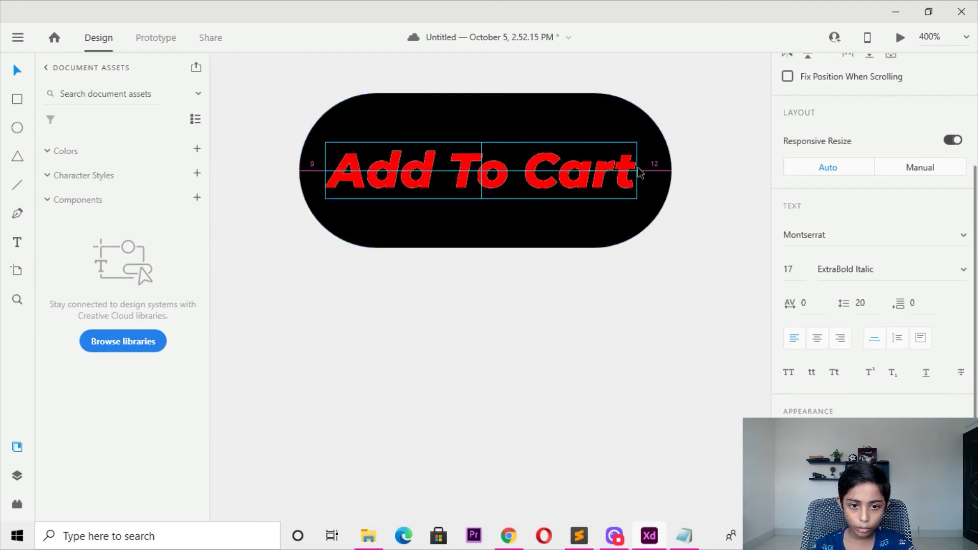
{"action": "right_click", "coordinate": [546, 153]}
{"action": "key", "text": "Escape"}
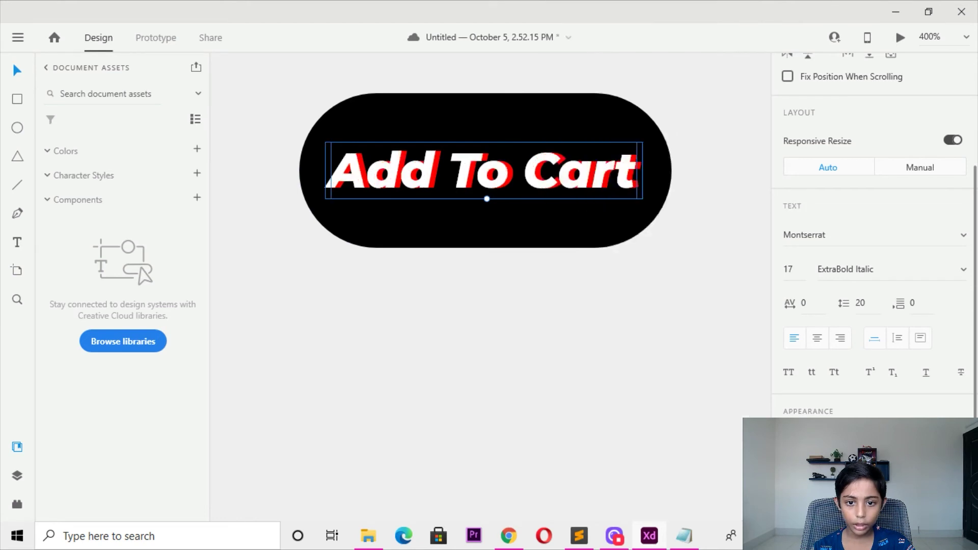
{"action": "key", "text": "Left"}
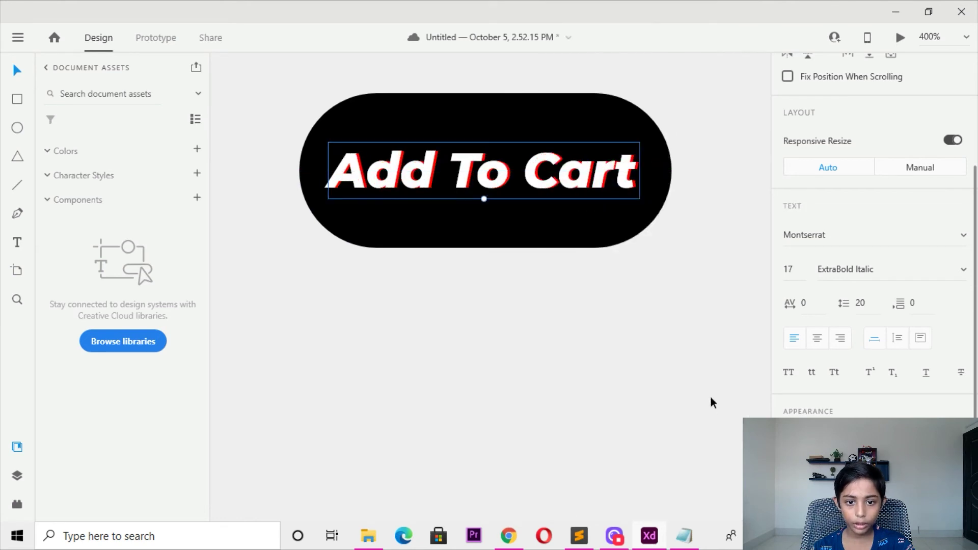
{"action": "left_click", "coordinate": [694, 337]}
Place a copy of the Add To Cart text onto the red button
{"action": "left_click_drag", "start_coordinate": [693, 337], "coordinate": [462, 340]}
{"action": "left_click", "coordinate": [388, 229]}
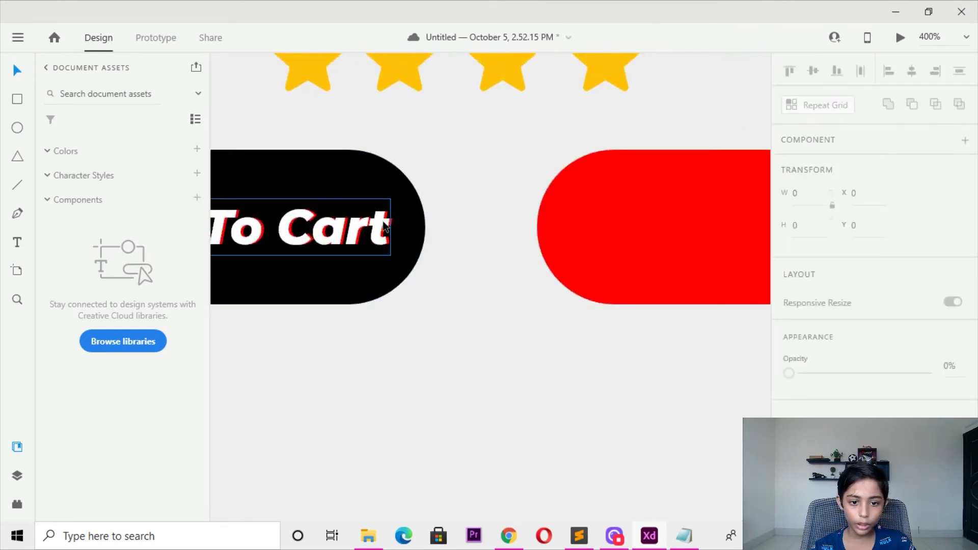
{"action": "mouse_move", "coordinate": [307, 229]}
{"action": "left_mouse_down", "text": "alt"}
{"action": "mouse_move", "coordinate": [602, 211]}
{"action": "mouse_move", "coordinate": [401, 238]}
{"action": "left_mouse_up", "text": "alt"}
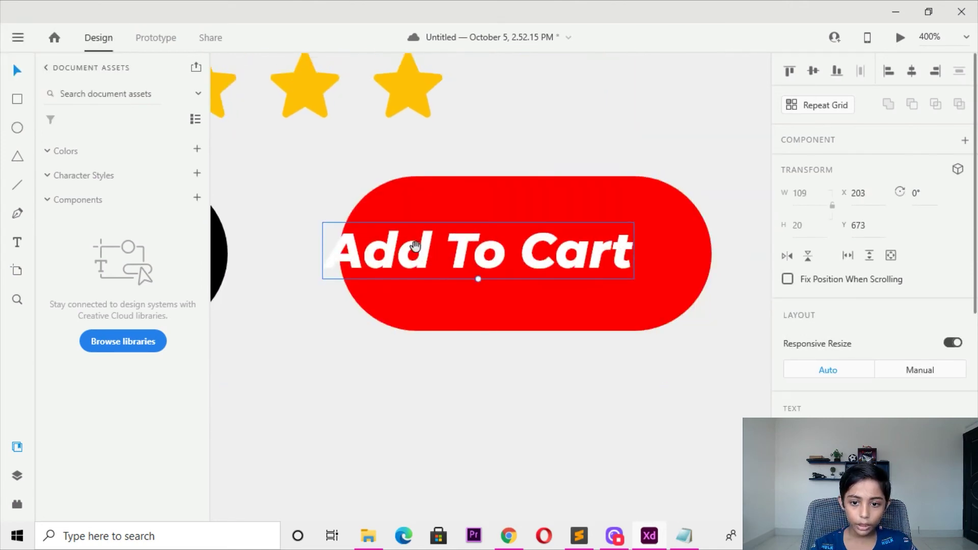
{"action": "left_click_drag", "start_coordinate": [478, 260], "coordinate": [509, 263]}
Retype the copied text as 'BUY NOW' and nudge it toward centre
{"action": "double_click", "coordinate": [510, 262]}
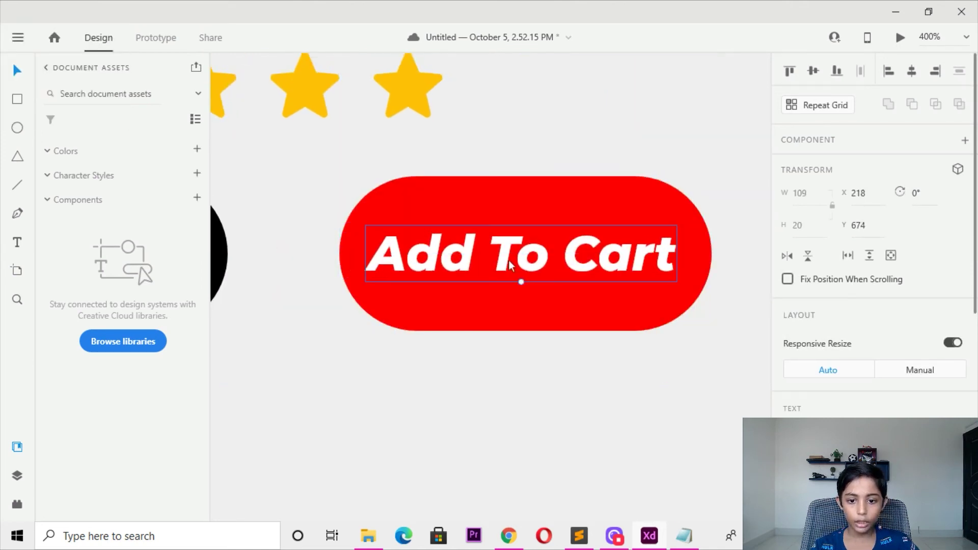
{"action": "key", "text": "ctrl+a"}
{"action": "scroll", "coordinate": [817, 383], "scroll_direction": "down", "scroll_amount": 5}
{"action": "scroll", "coordinate": [818, 387], "scroll_direction": "down", "scroll_amount": 1}
{"action": "key", "text": "BackSpace"}
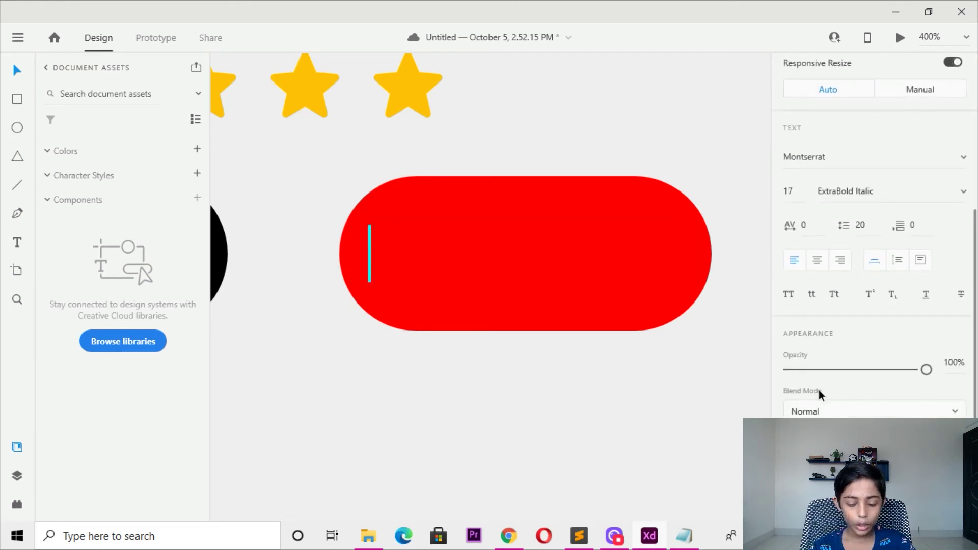
{"action": "type", "text": "BUY"}
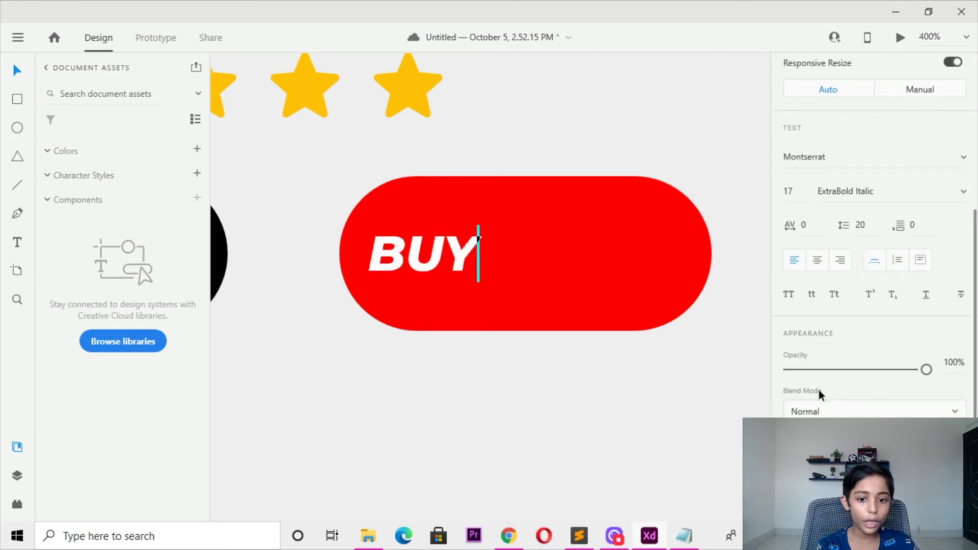
{"action": "type", "text": " NWO"}
{"action": "key", "text": "BackSpace"}
{"action": "key", "text": "BackSpace"}
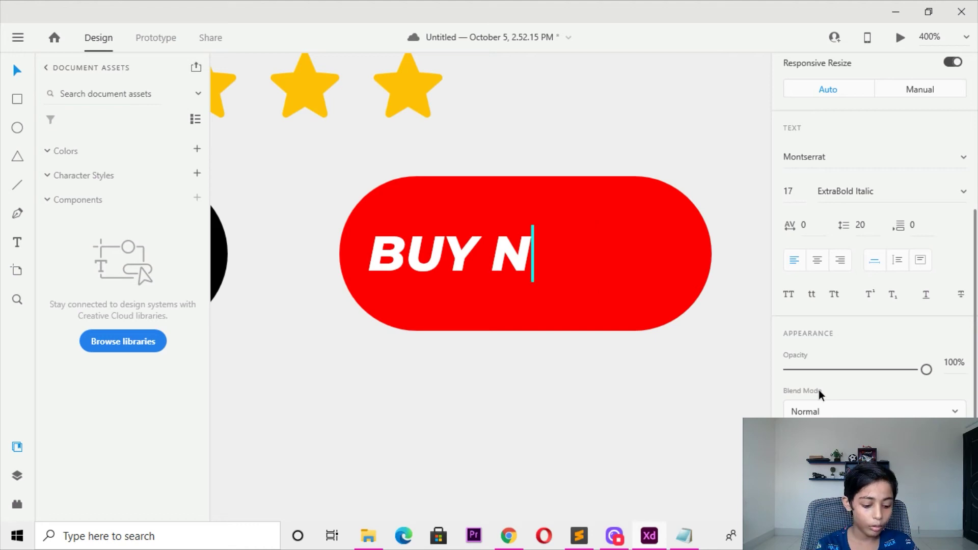
{"action": "type", "text": "OW"}
{"action": "key", "text": "Escape"}
{"action": "key", "text": "Right"}
{"action": "key", "text": "Right"}
{"action": "key", "text": "Right"}
{"action": "key", "text": "Right"}
{"action": "key", "text": "Right"}
{"action": "key", "text": "Right"}
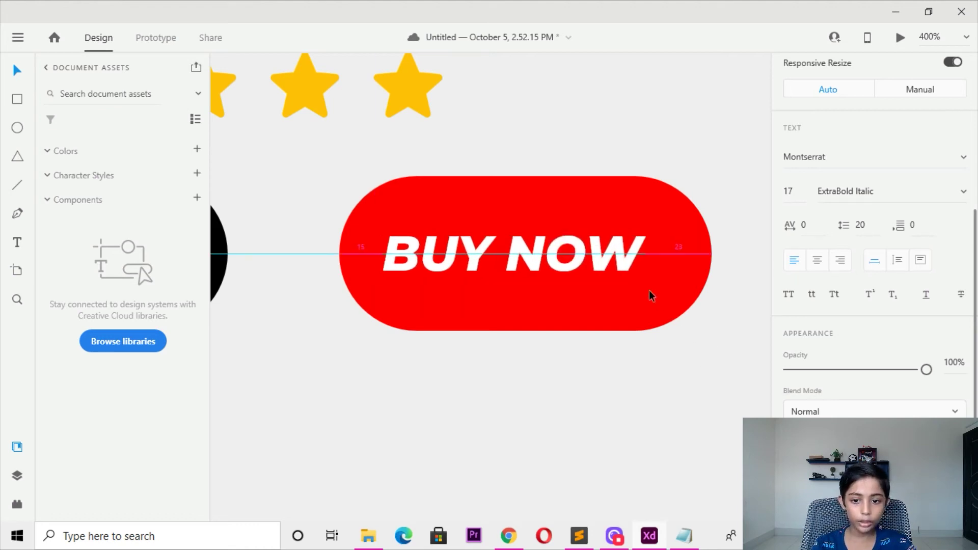
{"action": "key", "text": "Right"}
{"action": "key", "text": "Right"}
{"action": "key", "text": "Right"}
{"action": "key", "text": "Right"}
{"action": "key", "text": "Right"}
{"action": "key", "text": "Right"}
{"action": "key", "text": "Right"}
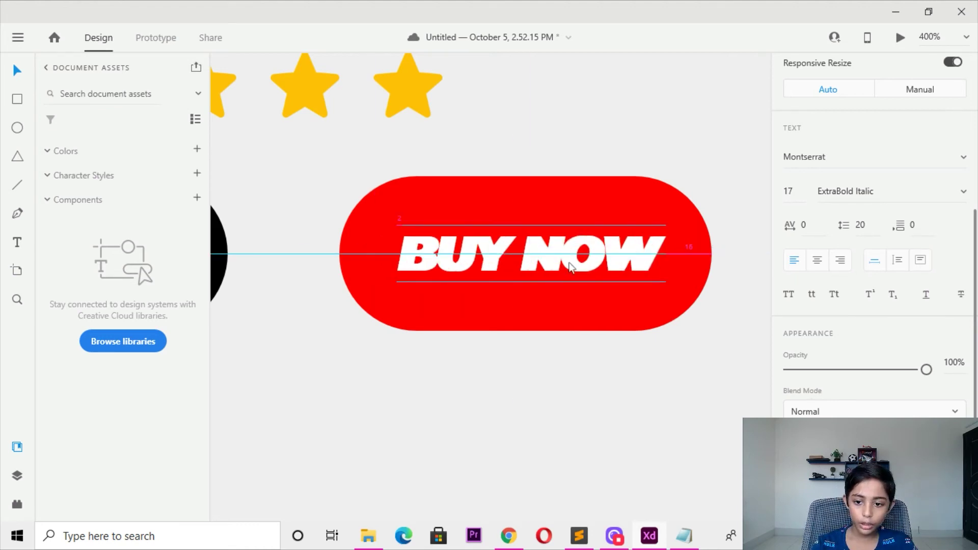
Make the BUY NOW copy black and send it behind the white text
{"action": "scroll", "coordinate": [906, 336], "scroll_direction": "down", "scroll_amount": 2}
{"action": "scroll", "coordinate": [866, 347], "scroll_direction": "down", "scroll_amount": 2}
{"action": "left_click", "coordinate": [808, 358]}
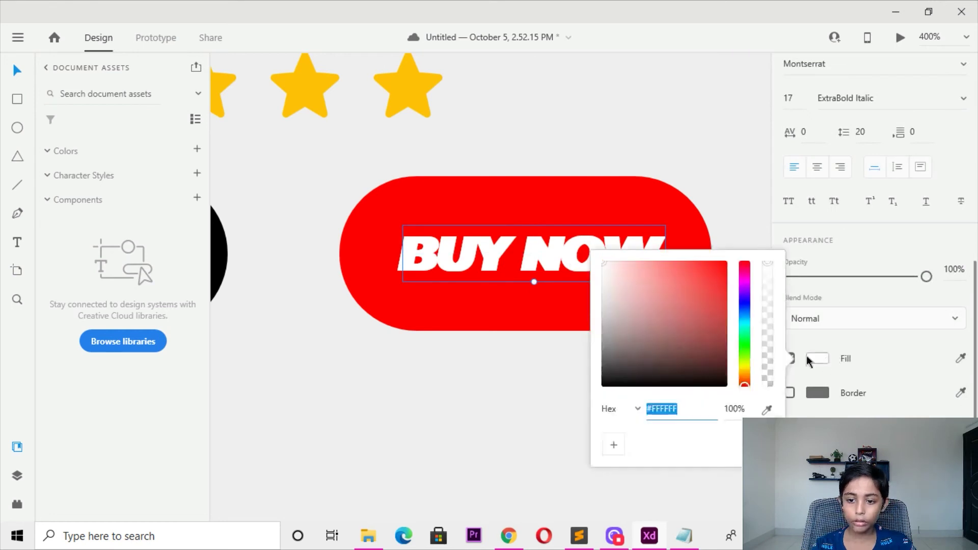
{"action": "left_click", "coordinate": [705, 360]}
{"action": "right_click", "coordinate": [520, 283]}
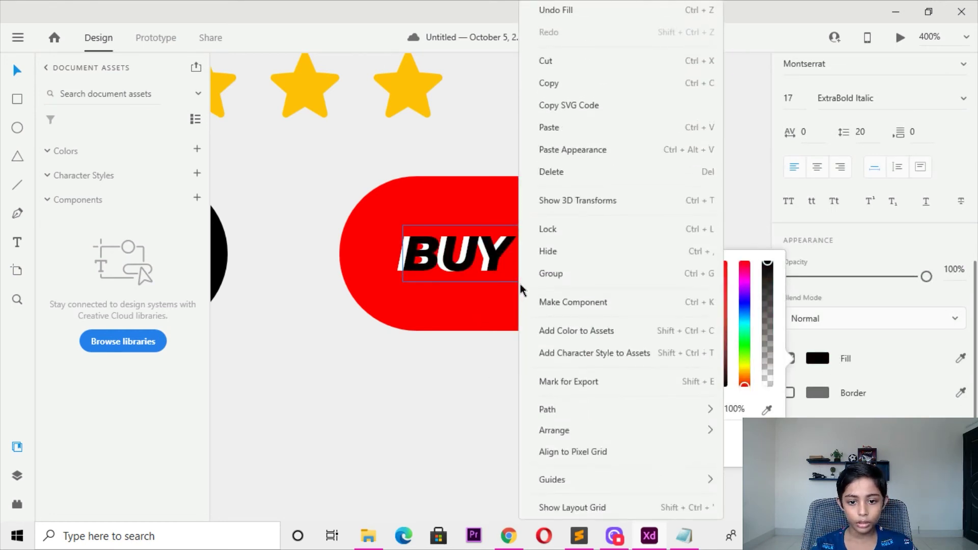
{"action": "left_click", "coordinate": [769, 476]}
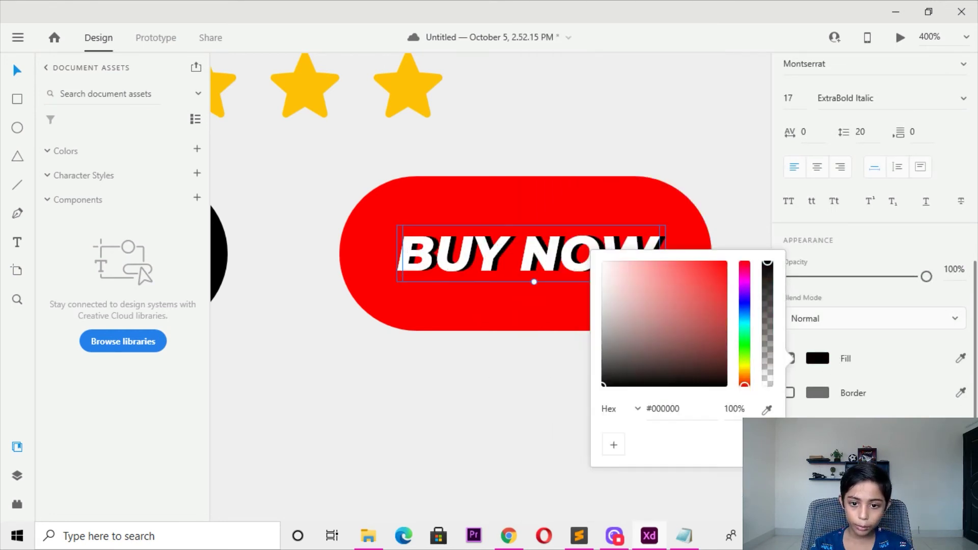
{"action": "left_click", "coordinate": [583, 427]}
Move both buttons lower on the artboard together
{"action": "scroll", "coordinate": [637, 279], "scroll_direction": "down", "scroll_amount": 5}
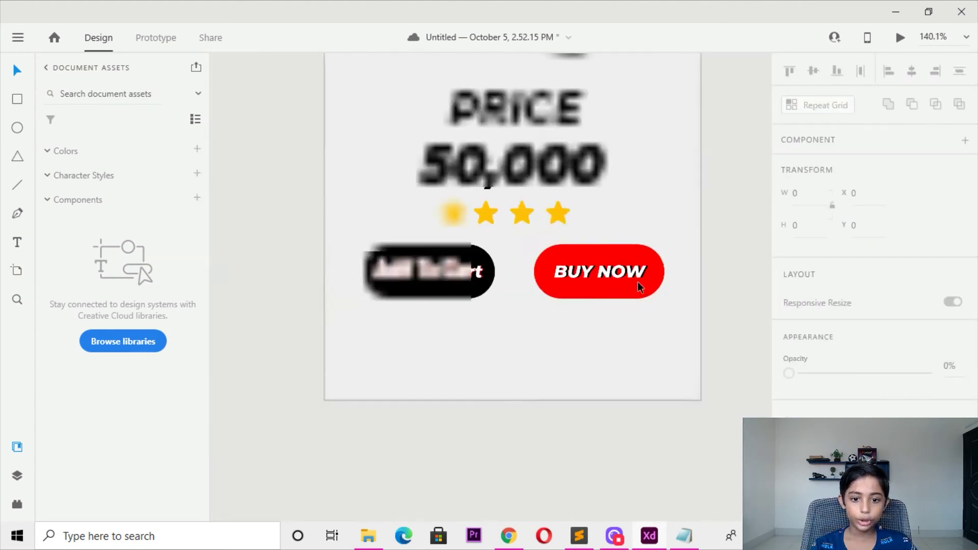
{"action": "scroll", "coordinate": [638, 283], "scroll_direction": "down", "scroll_amount": 5}
{"action": "scroll", "coordinate": [583, 298], "scroll_direction": "up", "scroll_amount": 5}
{"action": "left_click_drag", "start_coordinate": [585, 296], "coordinate": [304, 341]}
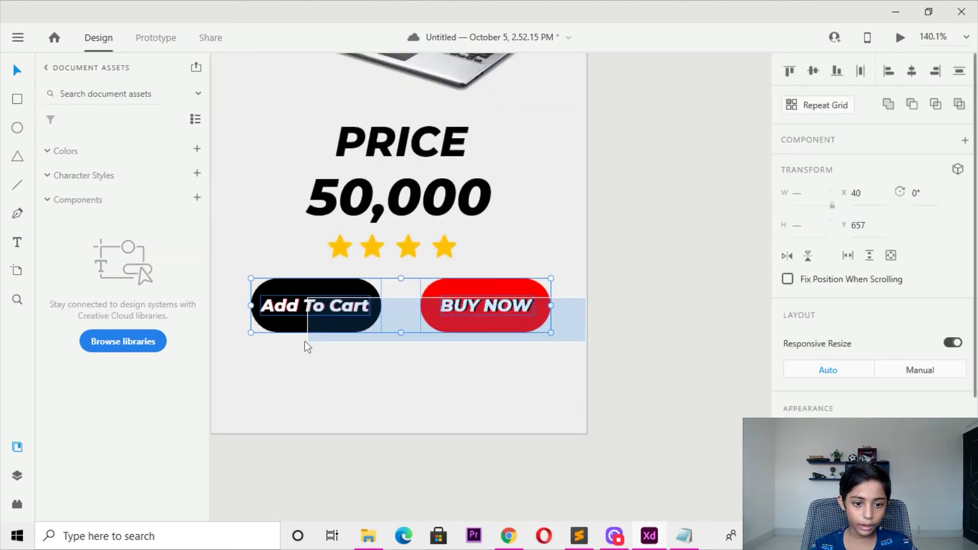
{"action": "left_click_drag", "start_coordinate": [536, 268], "coordinate": [536, 276]}
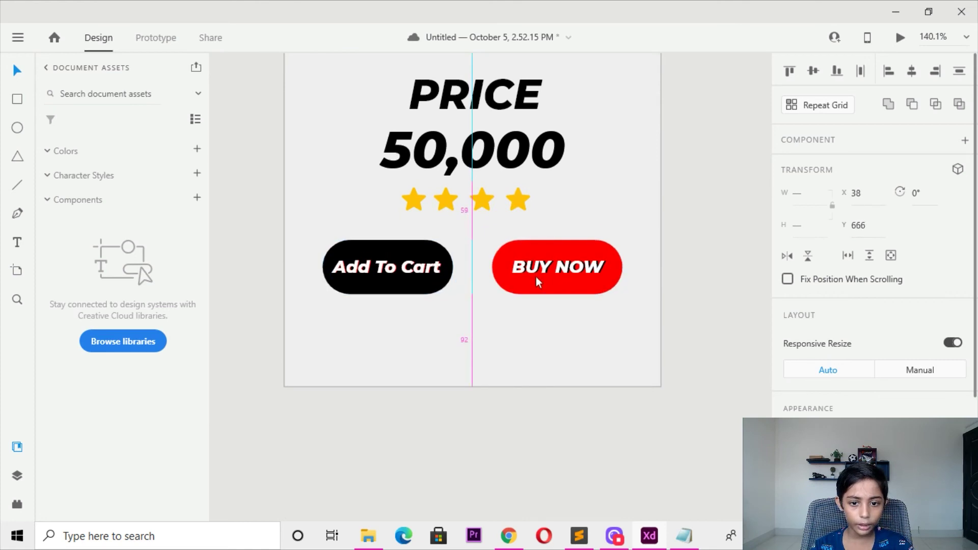
{"action": "left_click", "coordinate": [467, 292]}
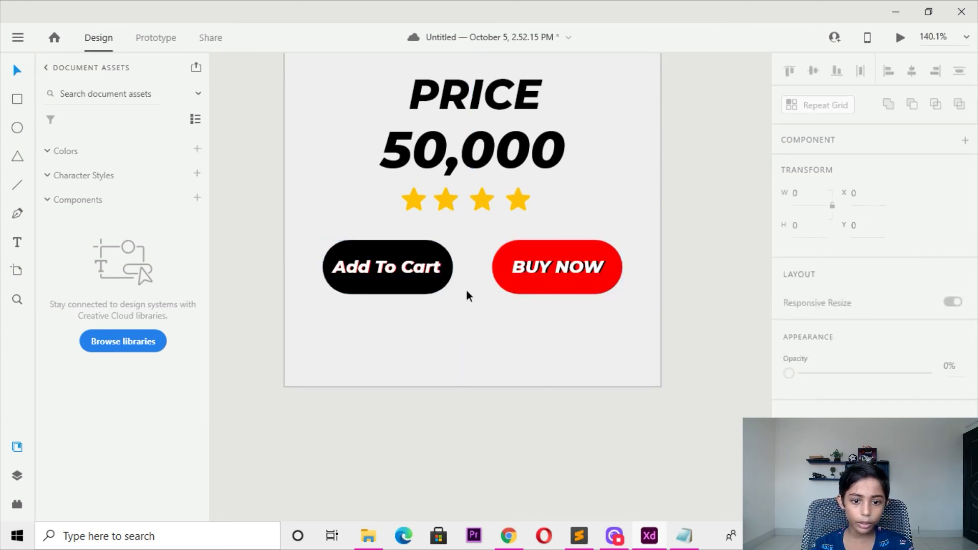
Shift the BUY NOW text up slightly within the red pill
{"action": "left_click", "coordinate": [565, 266]}
{"action": "left_click_drag", "start_coordinate": [582, 258], "coordinate": [598, 245]}
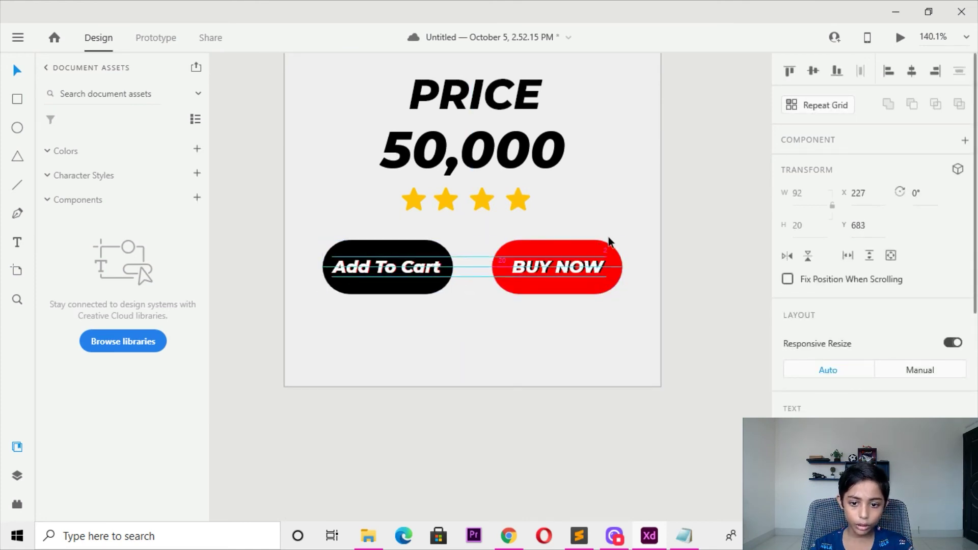
{"action": "left_click", "coordinate": [608, 236]}
{"action": "left_click", "coordinate": [634, 241]}
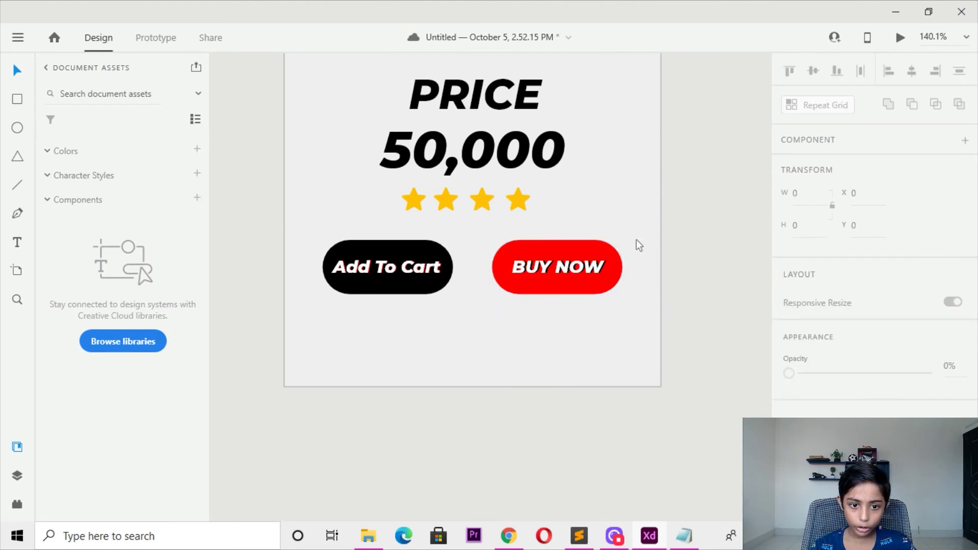
{"action": "left_click", "coordinate": [557, 270]}
{"action": "key", "text": "ctrl+3"}
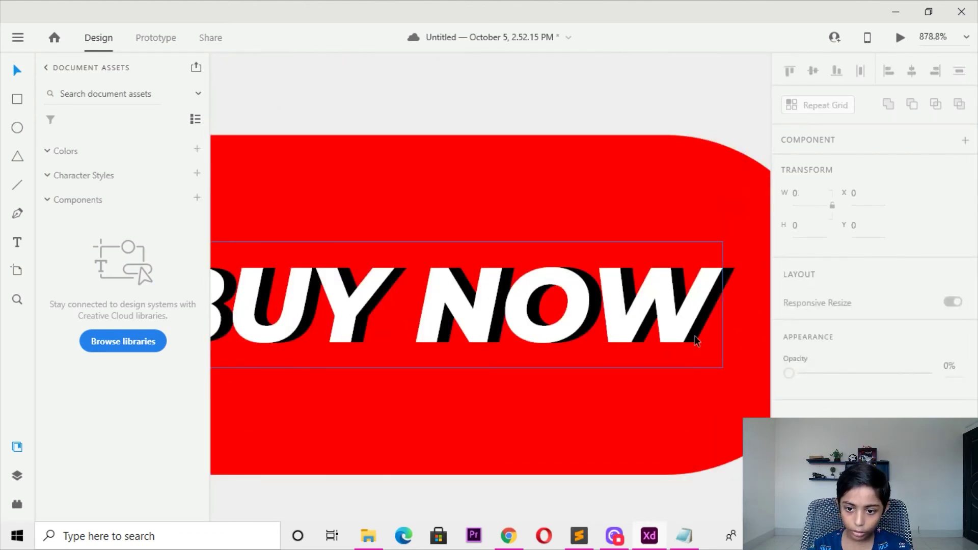
Lock the red button shape in place
{"action": "left_click", "coordinate": [695, 201]}
{"action": "right_click", "coordinate": [695, 201]}
{"action": "key", "text": "Escape"}
{"action": "key", "text": "ctrl+2"}
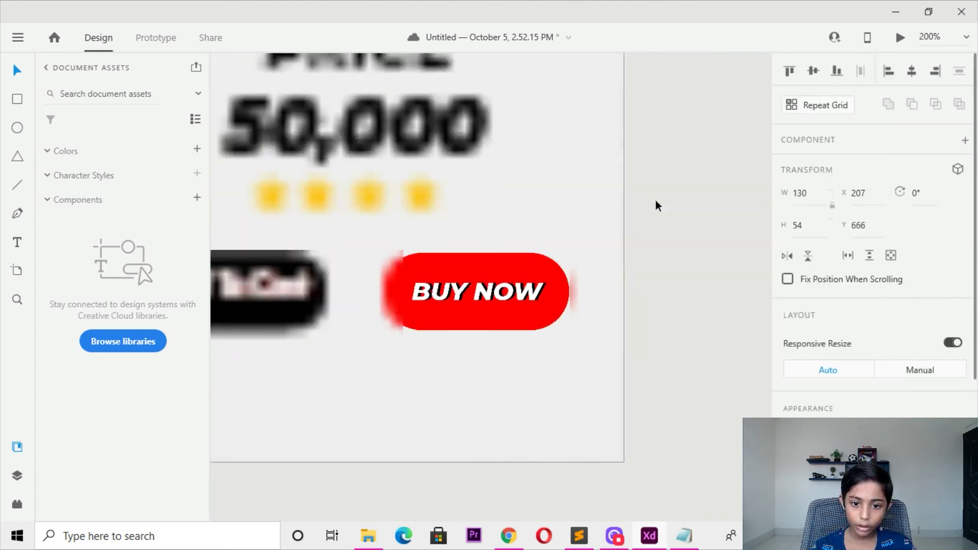
{"action": "left_click", "coordinate": [585, 273]}
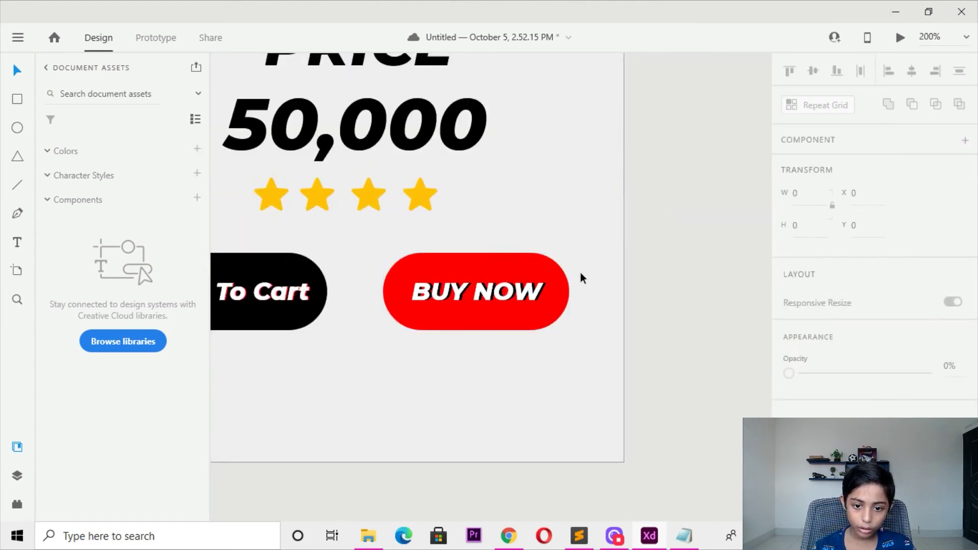
{"action": "left_click", "coordinate": [554, 267]}
{"action": "right_click", "coordinate": [540, 260]}
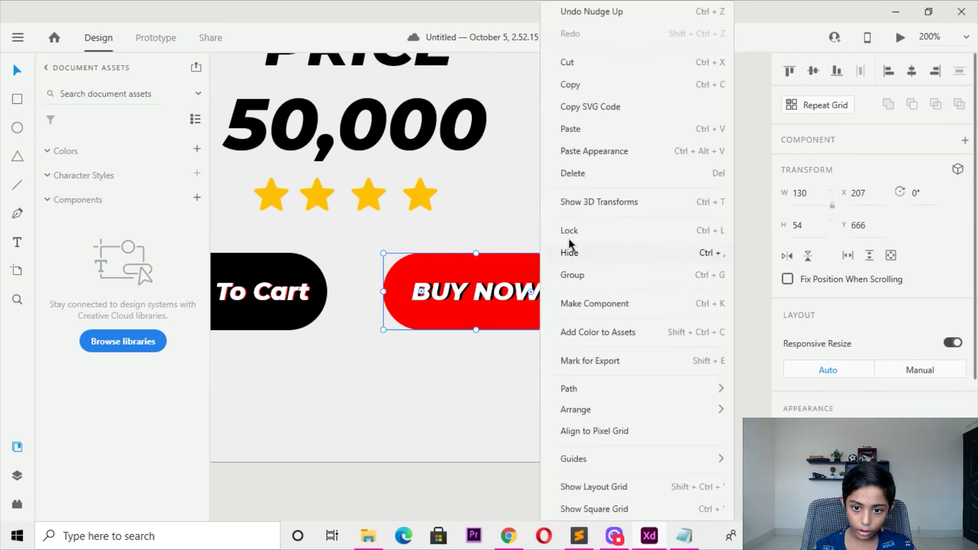
{"action": "left_click", "coordinate": [573, 224]}
Enlarge the BUY NOW text to 108×24, centred in the red pill
{"action": "left_click_drag", "start_coordinate": [582, 283], "coordinate": [430, 318]}
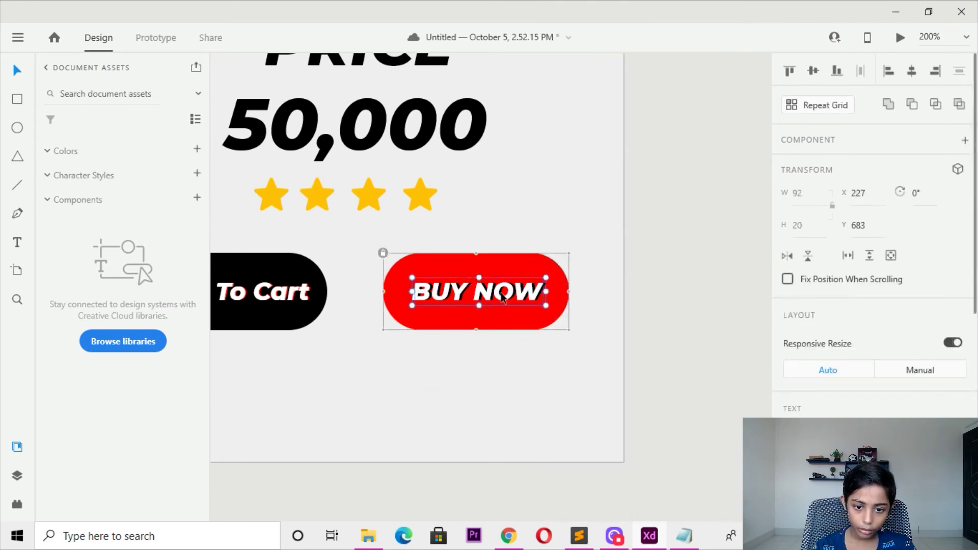
{"action": "left_click_drag", "start_coordinate": [546, 277], "coordinate": [560, 271]}
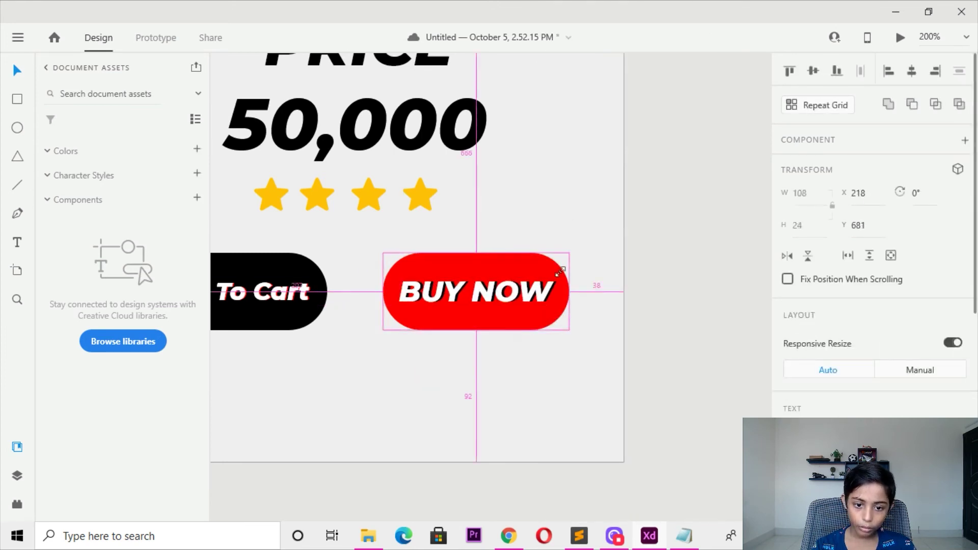
{"action": "left_click", "coordinate": [643, 243]}
{"action": "scroll", "coordinate": [637, 269], "scroll_direction": "down", "scroll_amount": 5}
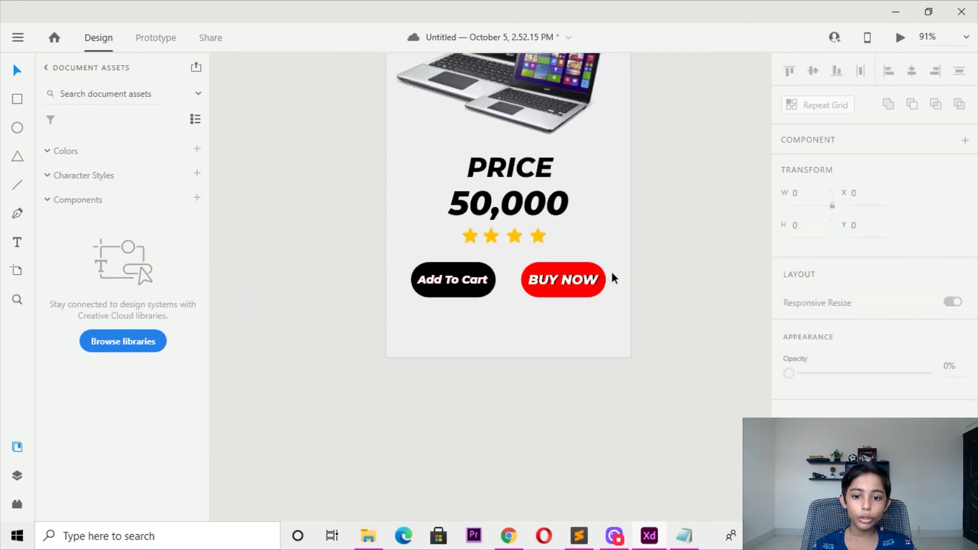
{"action": "scroll", "coordinate": [542, 286], "scroll_direction": "up", "scroll_amount": 1}
{"action": "scroll", "coordinate": [536, 285], "scroll_direction": "down", "scroll_amount": 5}
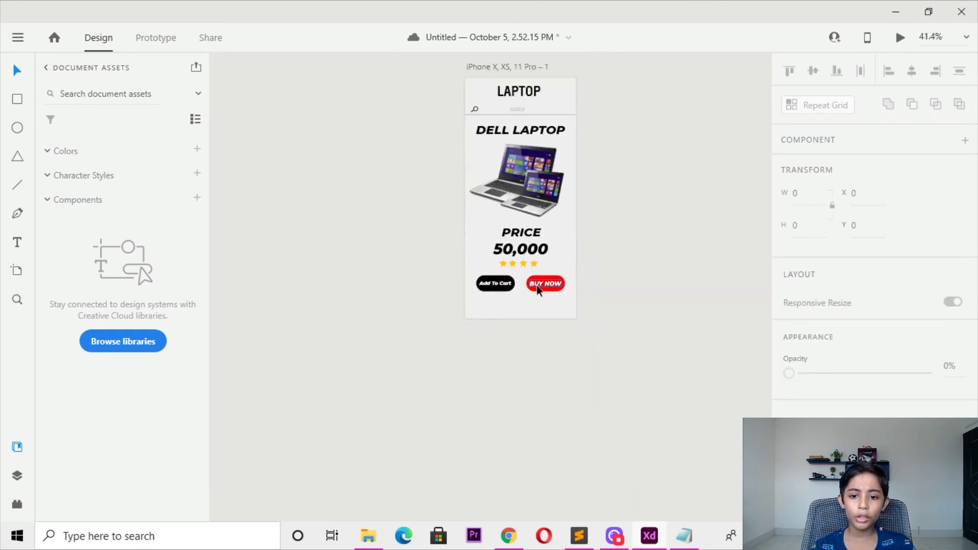
{"action": "scroll", "coordinate": [536, 286], "scroll_direction": "up", "scroll_amount": 4}
{"action": "mouse_move", "coordinate": [469, 192]}
{"action": "left_mouse_down"}
{"action": "mouse_move", "coordinate": [457, 338]}
{"action": "mouse_move", "coordinate": [436, 195]}
{"action": "left_mouse_up"}
{"action": "scroll", "coordinate": [432, 333], "scroll_direction": "up", "scroll_amount": 4}
{"action": "left_click_drag", "start_coordinate": [432, 333], "coordinate": [382, 278]}
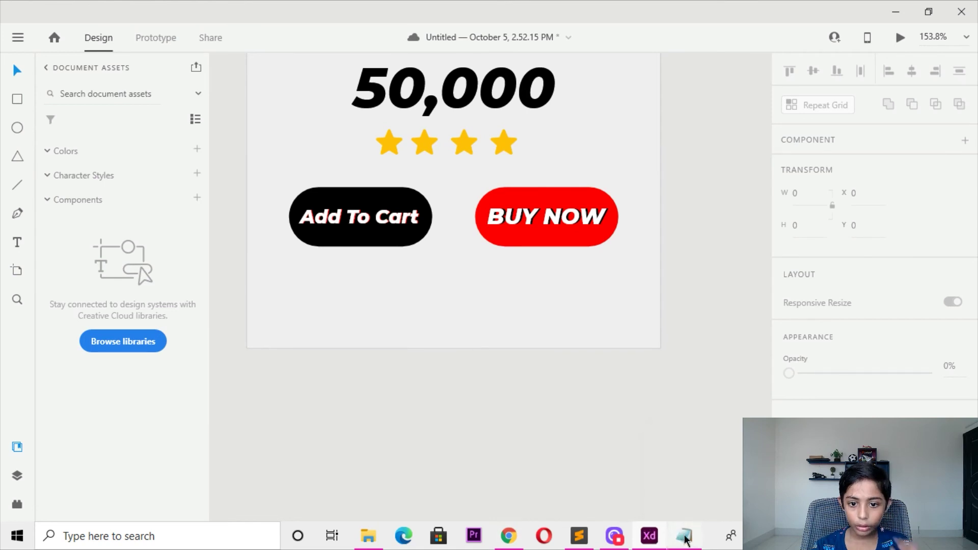
{"action": "scroll", "coordinate": [565, 323], "scroll_direction": "up", "scroll_amount": 3}
Unlock the BUY NOW button
{"action": "left_click", "coordinate": [537, 314]}
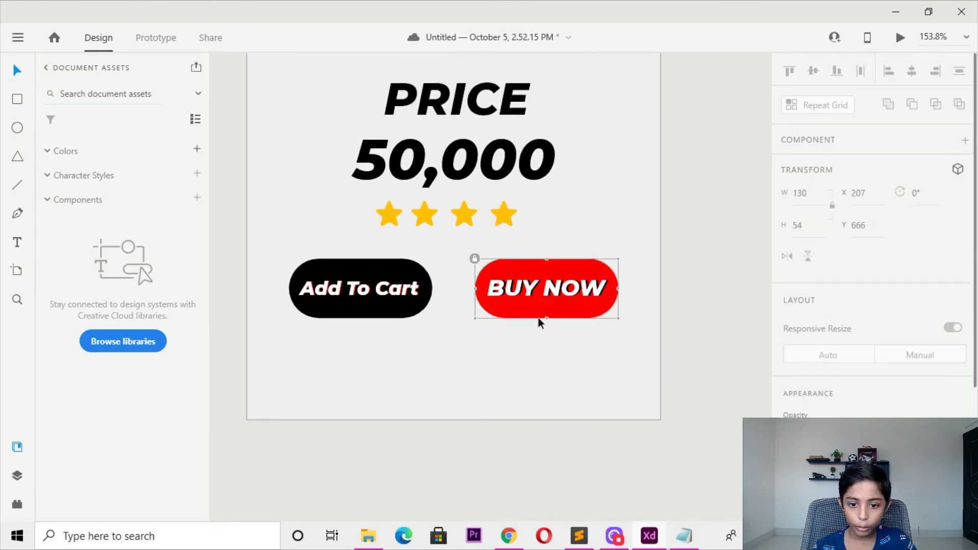
{"action": "scroll", "coordinate": [902, 282], "scroll_direction": "down", "scroll_amount": 5}
{"action": "right_click", "coordinate": [593, 310]}
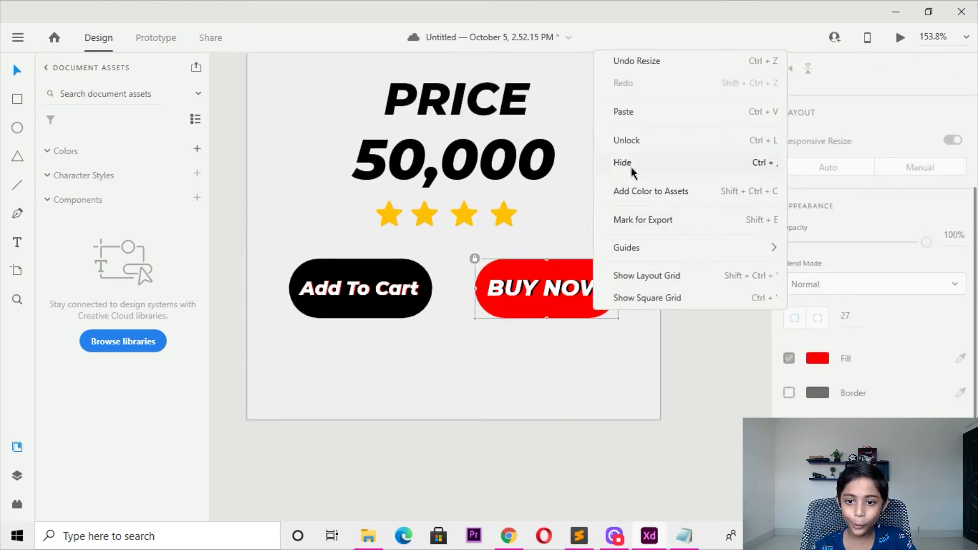
{"action": "left_click", "coordinate": [627, 140]}
{"action": "scroll", "coordinate": [917, 204], "scroll_direction": "up", "scroll_amount": 3}
{"action": "scroll", "coordinate": [954, 164], "scroll_direction": "up", "scroll_amount": 3}
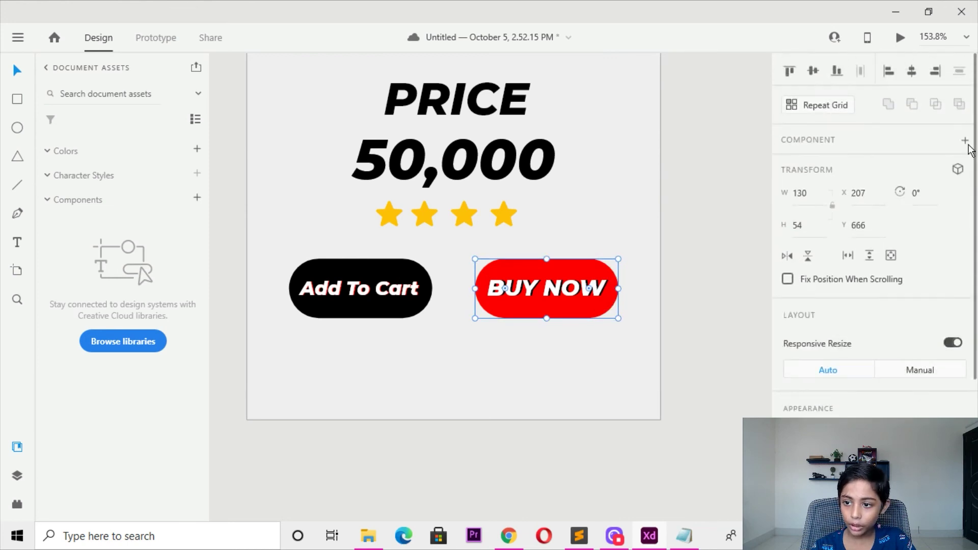
Turn the button into a component and add a Hover state
{"action": "left_click", "coordinate": [964, 140]}
{"action": "left_click", "coordinate": [956, 161]}
{"action": "left_click", "coordinate": [864, 192]}
{"action": "scroll", "coordinate": [876, 229], "scroll_direction": "down", "scroll_amount": 4}
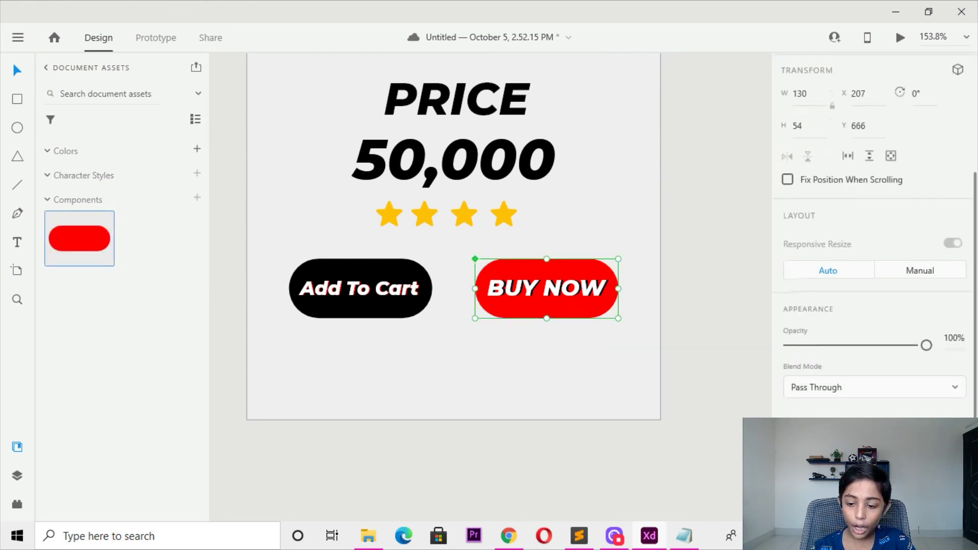
Set the Hover state's fill to blue
{"action": "left_click", "coordinate": [774, 417]}
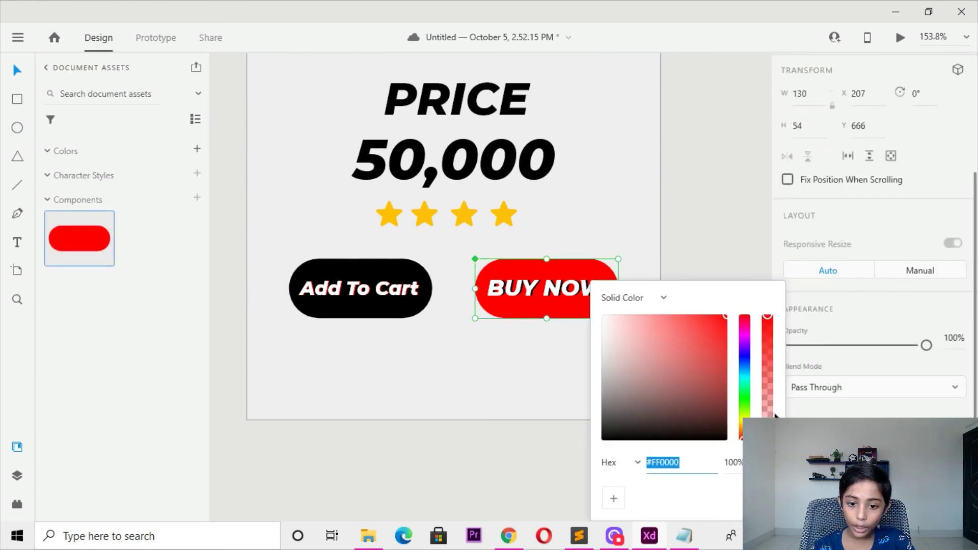
{"action": "left_click", "coordinate": [741, 416]}
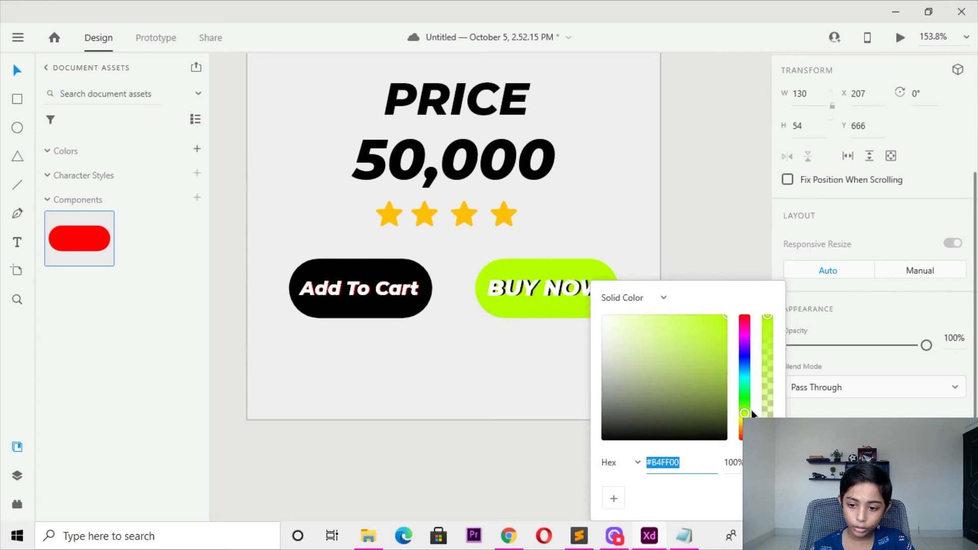
{"action": "mouse_move", "coordinate": [752, 413]}
{"action": "left_mouse_down"}
{"action": "mouse_move", "coordinate": [746, 418]}
{"action": "mouse_move", "coordinate": [744, 402]}
{"action": "left_mouse_up"}
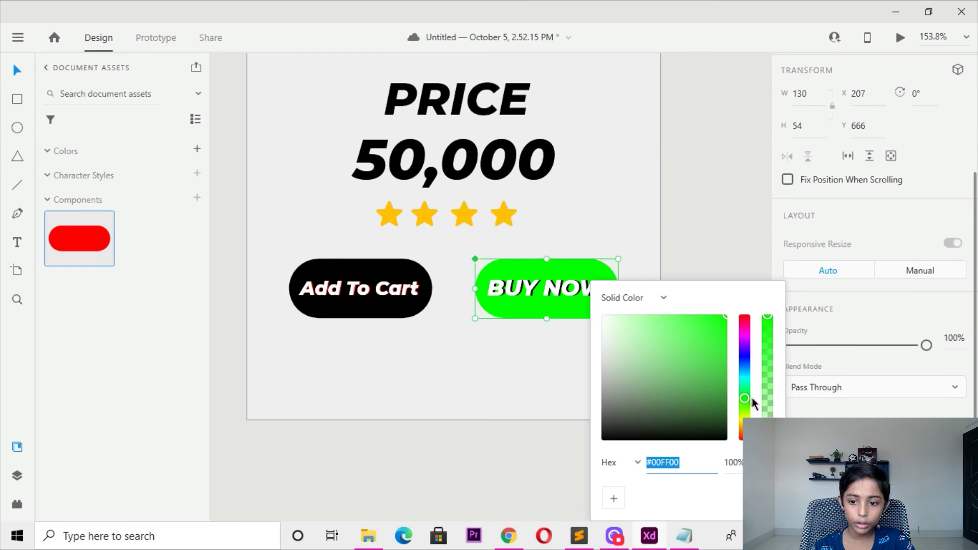
{"action": "left_click", "coordinate": [750, 360]}
{"action": "left_click", "coordinate": [756, 113]}
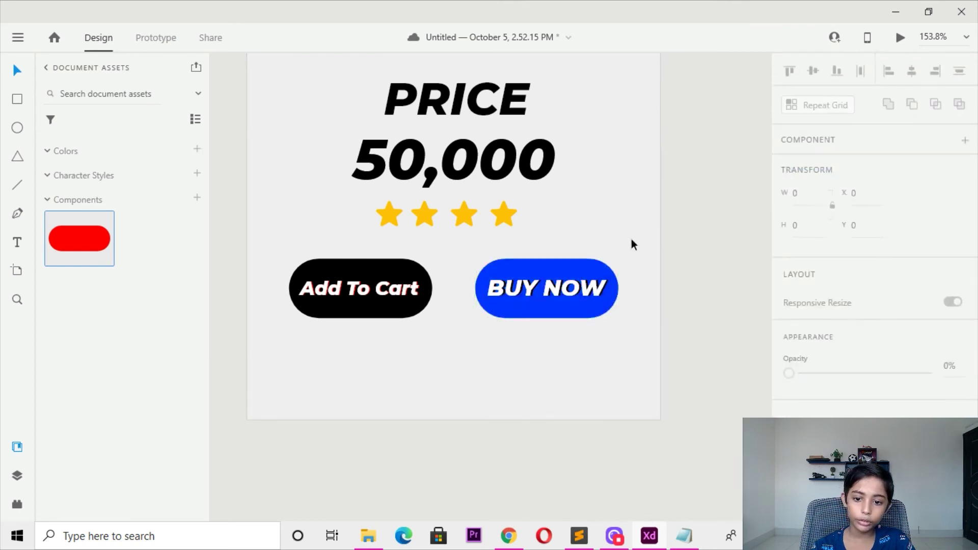
{"action": "left_click", "coordinate": [607, 271]}
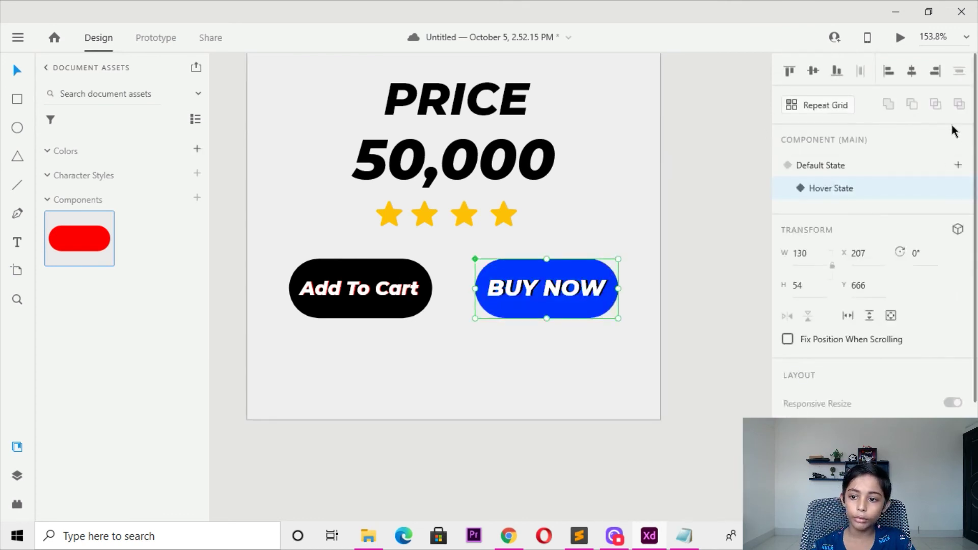
Make the Add To Cart button a main component with a Hover State
{"action": "left_click", "coordinate": [882, 162]}
{"action": "left_click", "coordinate": [401, 265]}
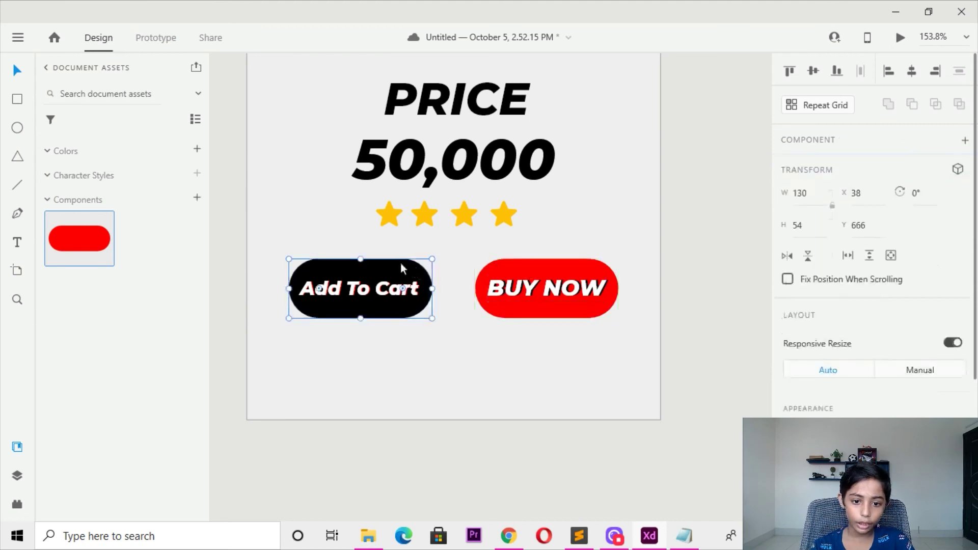
{"action": "left_click", "coordinate": [957, 141]}
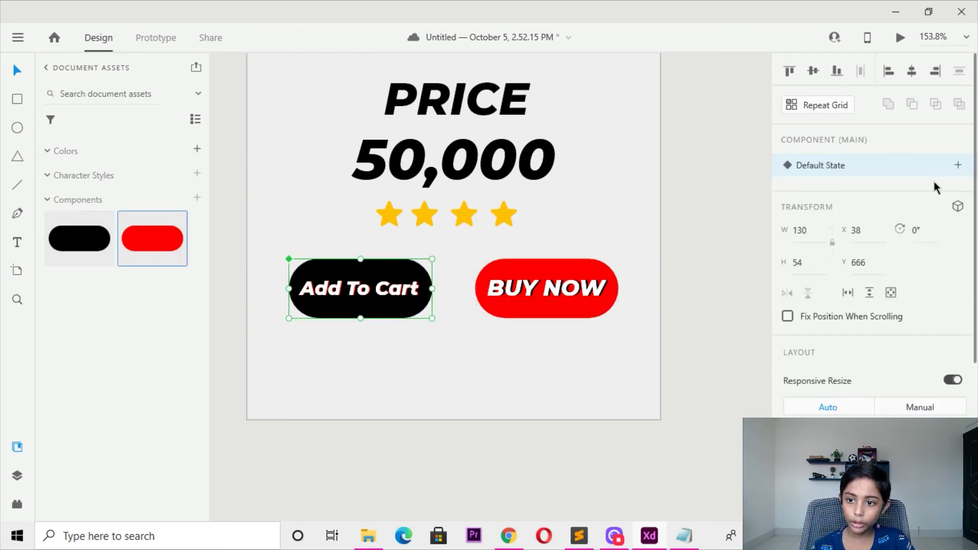
{"action": "left_click", "coordinate": [957, 166]}
{"action": "scroll", "coordinate": [857, 331], "scroll_direction": "down", "scroll_amount": 5}
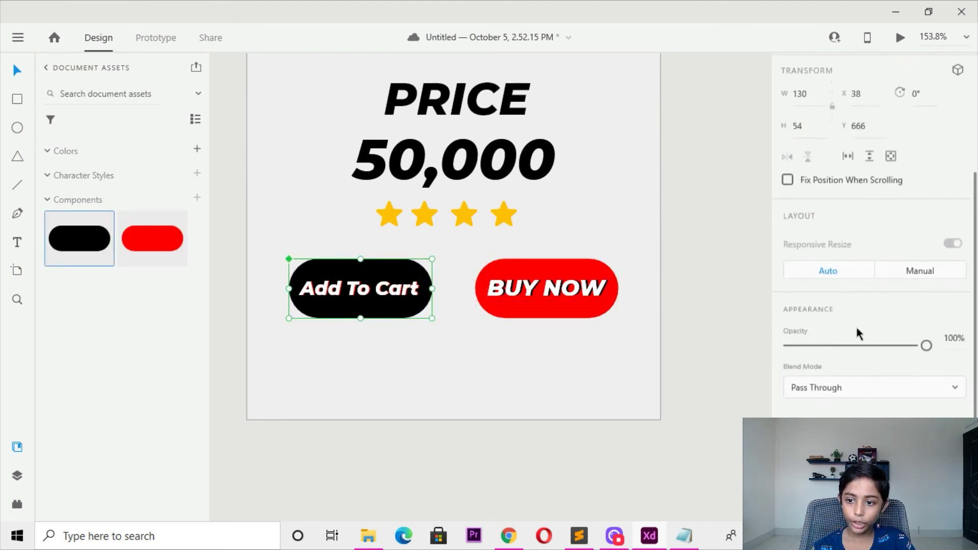
Fill the Hover State green (#00FF22), then return the button to its black default state
{"action": "left_click", "coordinate": [792, 432]}
{"action": "left_click", "coordinate": [725, 409]}
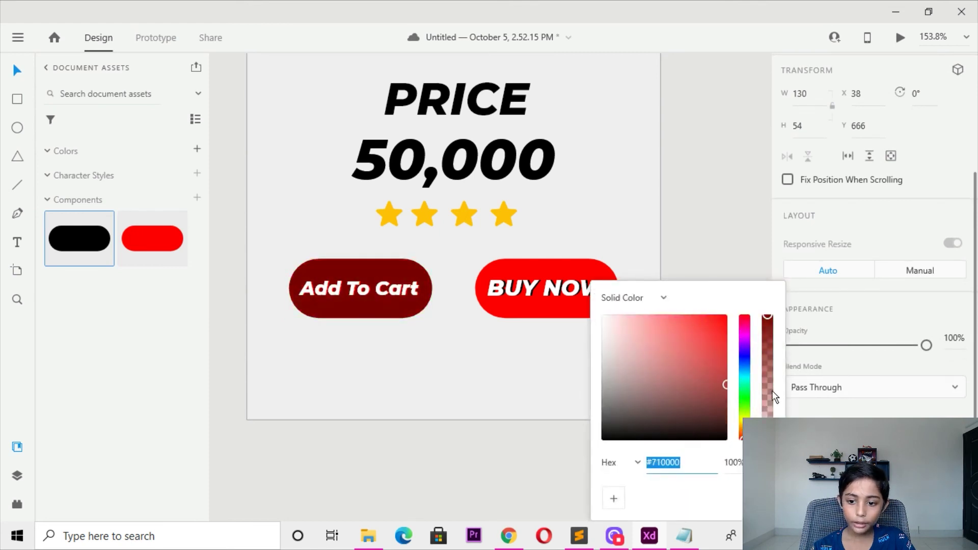
{"action": "mouse_move", "coordinate": [752, 402]}
{"action": "left_mouse_down"}
{"action": "mouse_move", "coordinate": [743, 395]}
{"action": "mouse_move", "coordinate": [741, 311]}
{"action": "left_mouse_up"}
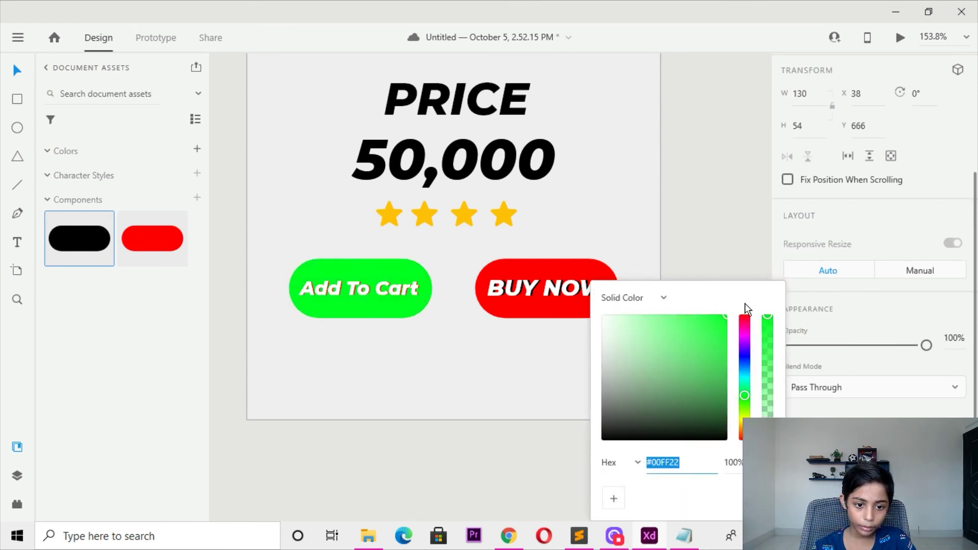
{"action": "left_click", "coordinate": [484, 330]}
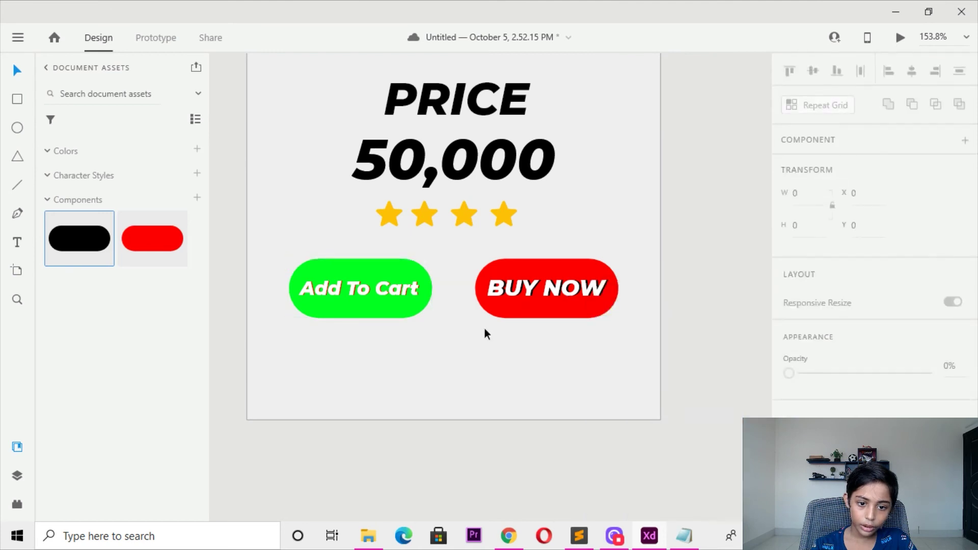
{"action": "left_click", "coordinate": [407, 272]}
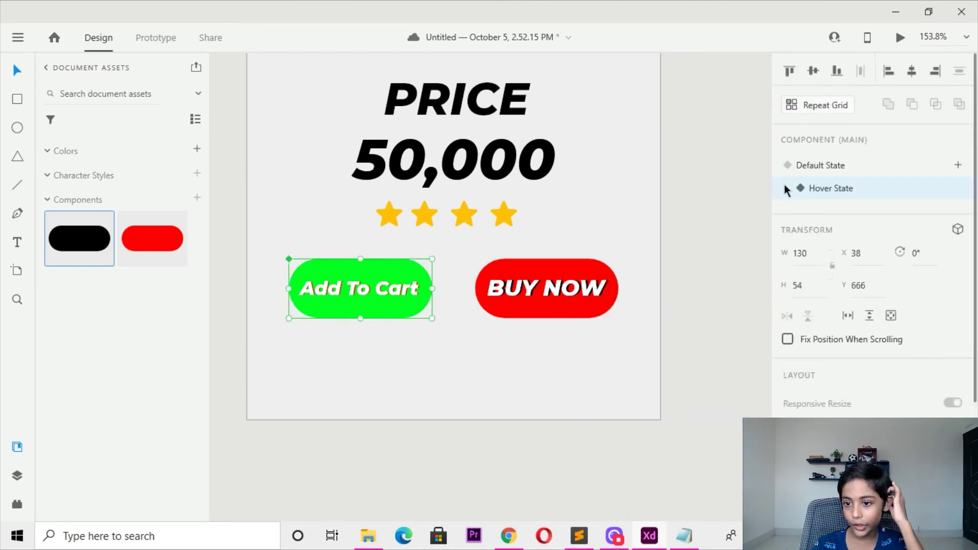
{"action": "left_click", "coordinate": [843, 165]}
{"action": "left_click", "coordinate": [661, 289]}
Move the laptop image up and left, then undo the move and clear the selection
{"action": "scroll", "coordinate": [661, 289], "scroll_direction": "down", "scroll_amount": 4}
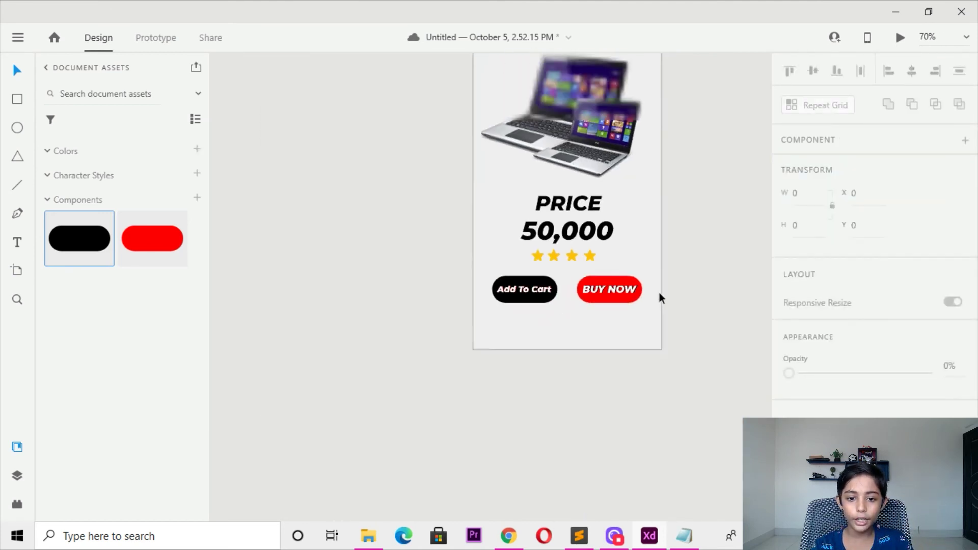
{"action": "scroll", "coordinate": [659, 292], "scroll_direction": "down", "scroll_amount": 3}
{"action": "mouse_move", "coordinate": [595, 317]}
{"action": "left_mouse_down"}
{"action": "mouse_move", "coordinate": [561, 319]}
{"action": "mouse_move", "coordinate": [464, 367]}
{"action": "left_mouse_up"}
{"action": "scroll", "coordinate": [510, 285], "scroll_direction": "up", "scroll_amount": 5}
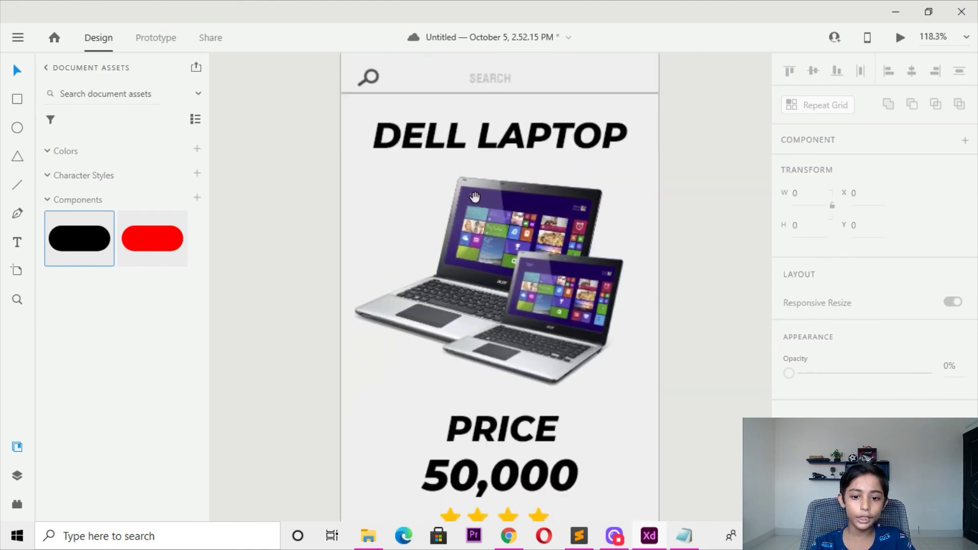
{"action": "scroll", "coordinate": [509, 285], "scroll_direction": "up", "scroll_amount": 1}
{"action": "scroll", "coordinate": [539, 289], "scroll_direction": "down", "scroll_amount": 2}
{"action": "scroll", "coordinate": [537, 289], "scroll_direction": "up", "scroll_amount": 3}
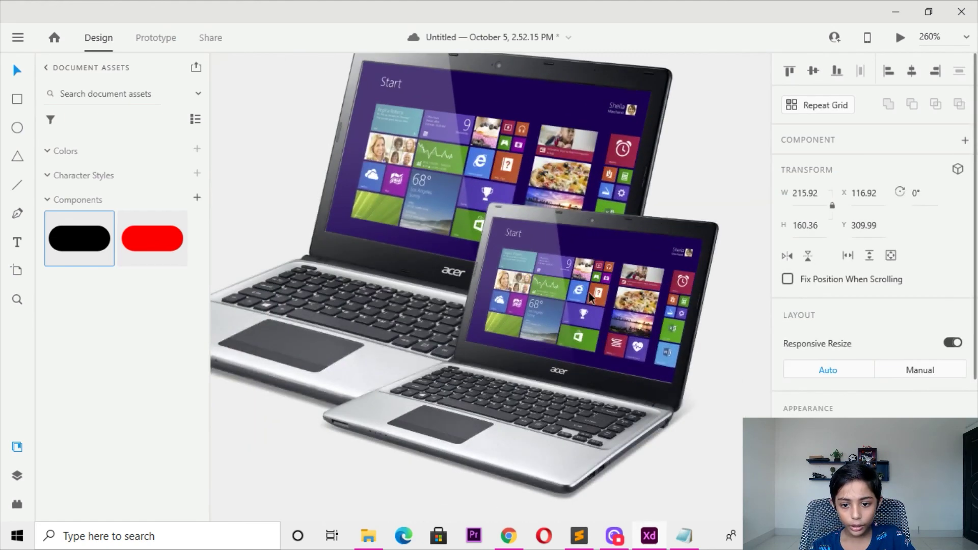
{"action": "scroll", "coordinate": [686, 337], "scroll_direction": "up", "scroll_amount": 2}
{"action": "left_click_drag", "start_coordinate": [686, 337], "coordinate": [420, 245]}
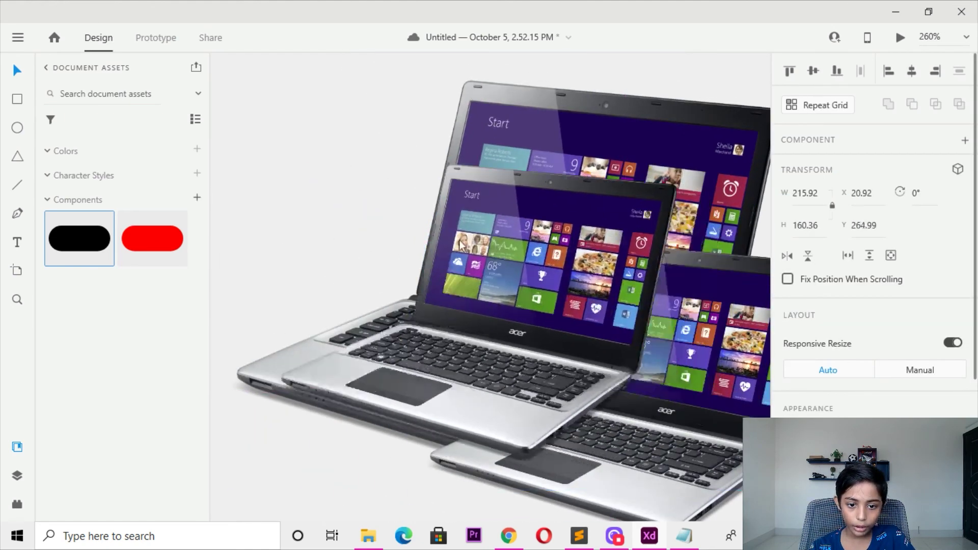
{"action": "scroll", "coordinate": [322, 239], "scroll_direction": "down", "scroll_amount": 4}
{"action": "key", "text": "ctrl+z"}
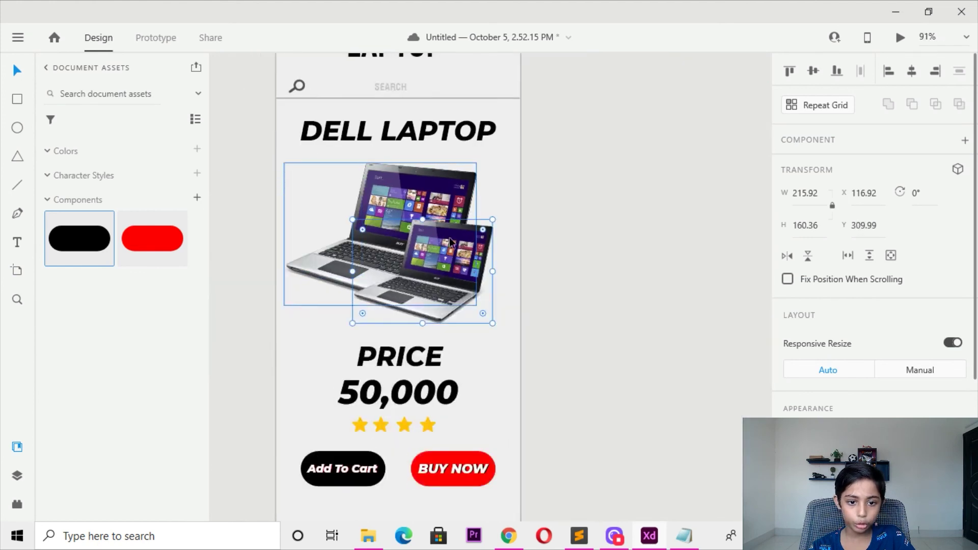
{"action": "left_click", "coordinate": [584, 240]}
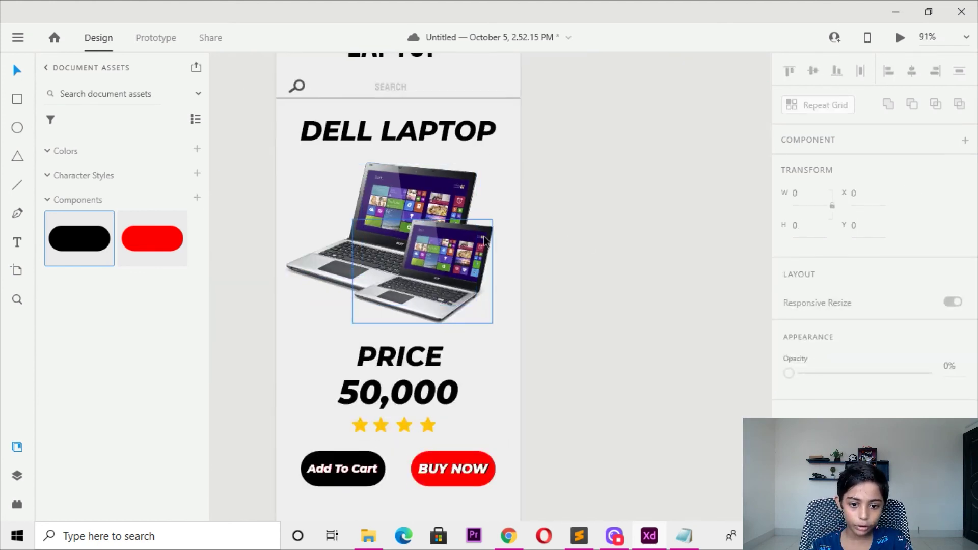
Nudge the SEARCH text slightly left on the artboard
{"action": "scroll", "coordinate": [483, 239], "scroll_direction": "down", "scroll_amount": 3}
{"action": "left_click_drag", "start_coordinate": [207, 115], "coordinate": [318, 216]}
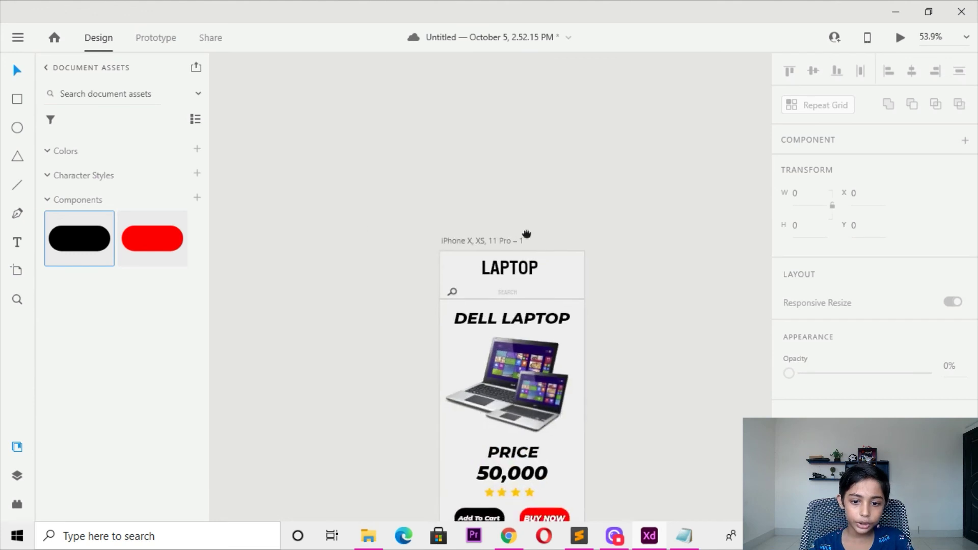
{"action": "scroll", "coordinate": [516, 287], "scroll_direction": "up", "scroll_amount": 5}
{"action": "left_click", "coordinate": [476, 328]}
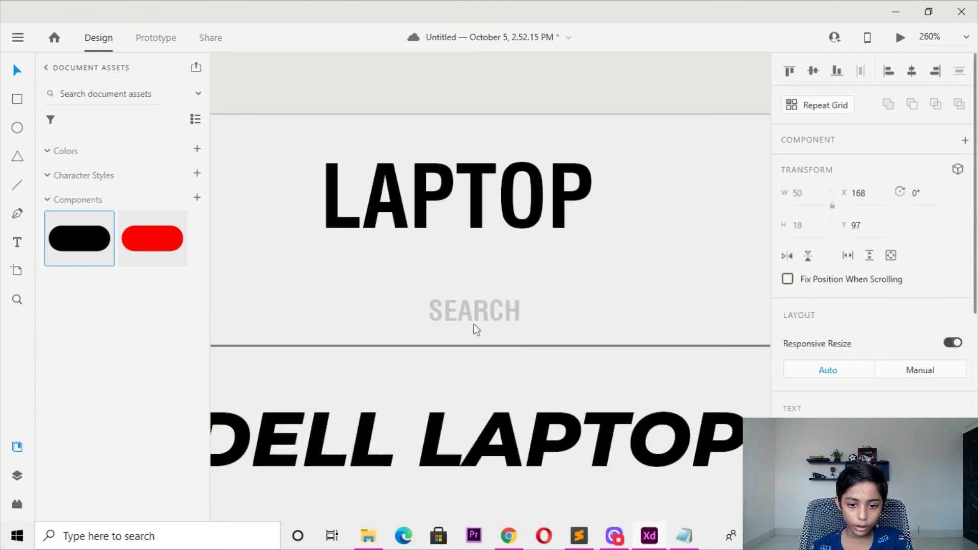
{"action": "left_click_drag", "start_coordinate": [475, 329], "coordinate": [464, 329]}
{"action": "scroll", "coordinate": [464, 327], "scroll_direction": "down", "scroll_amount": 3}
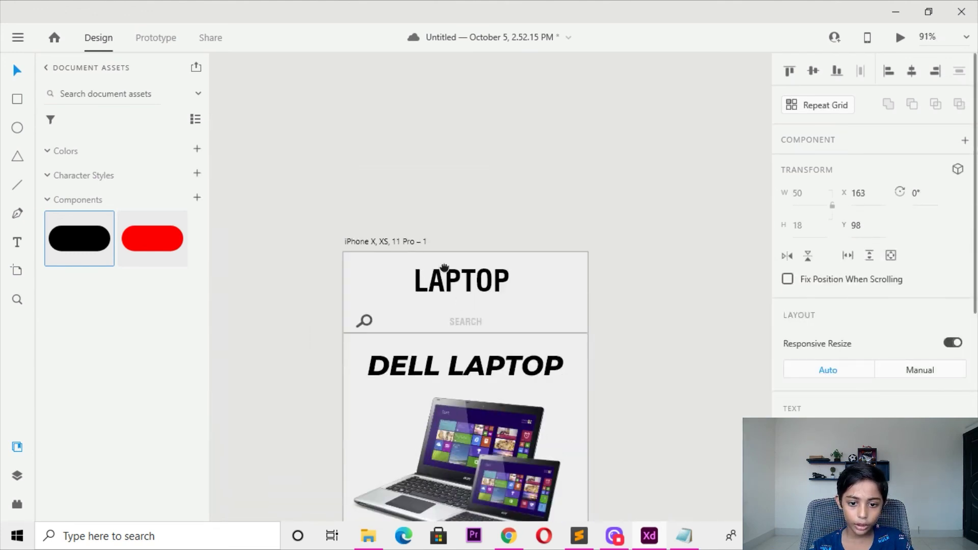
{"action": "mouse_move", "coordinate": [444, 268]}
{"action": "left_mouse_down"}
{"action": "mouse_move", "coordinate": [424, 171]}
{"action": "mouse_move", "coordinate": [647, 149]}
{"action": "left_mouse_up"}
Briefly edit the SEARCH text, then bring the first artboard into view and select it
{"action": "key", "text": "super+space"}
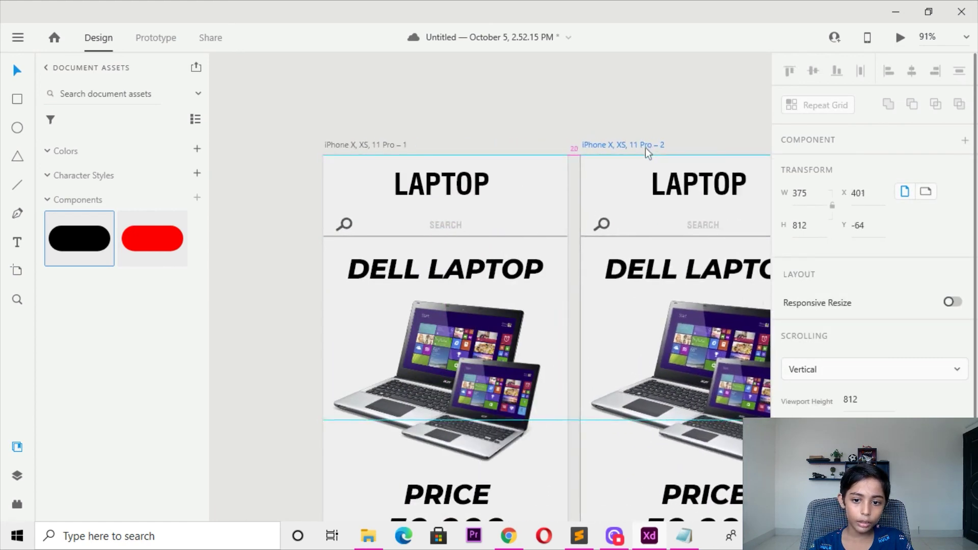
{"action": "scroll", "coordinate": [551, 248], "scroll_direction": "up", "scroll_amount": 5}
{"action": "double_click", "coordinate": [550, 248]}
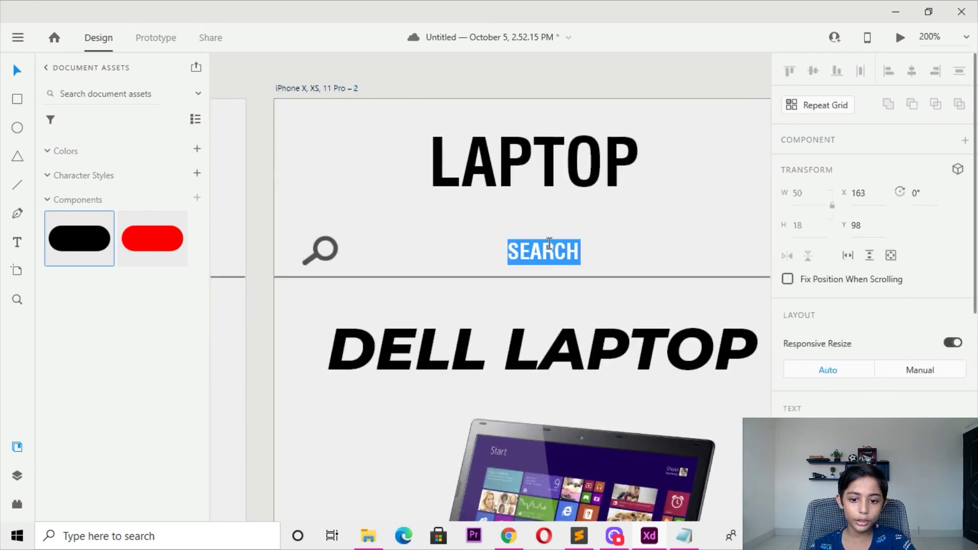
{"action": "key", "text": "Escape"}
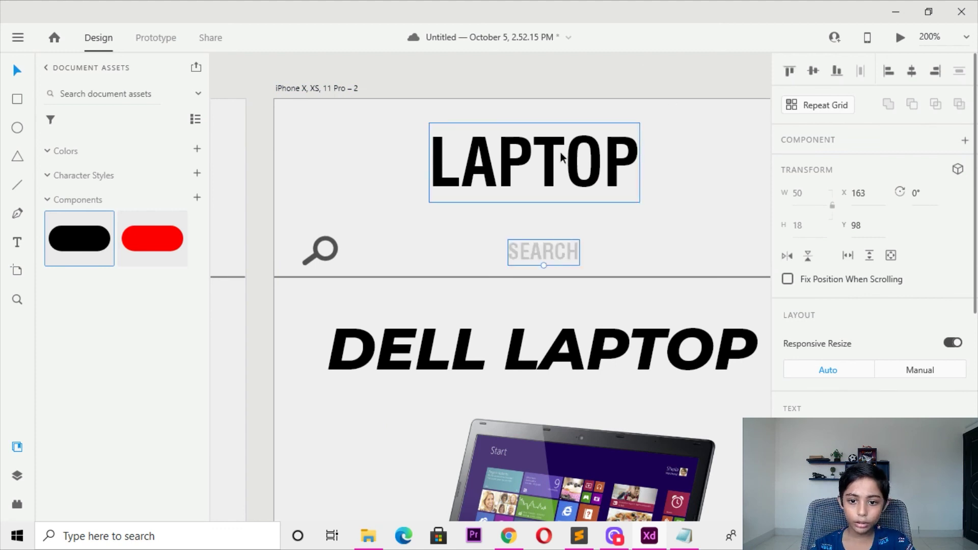
{"action": "left_click_drag", "start_coordinate": [251, 123], "coordinate": [509, 115]}
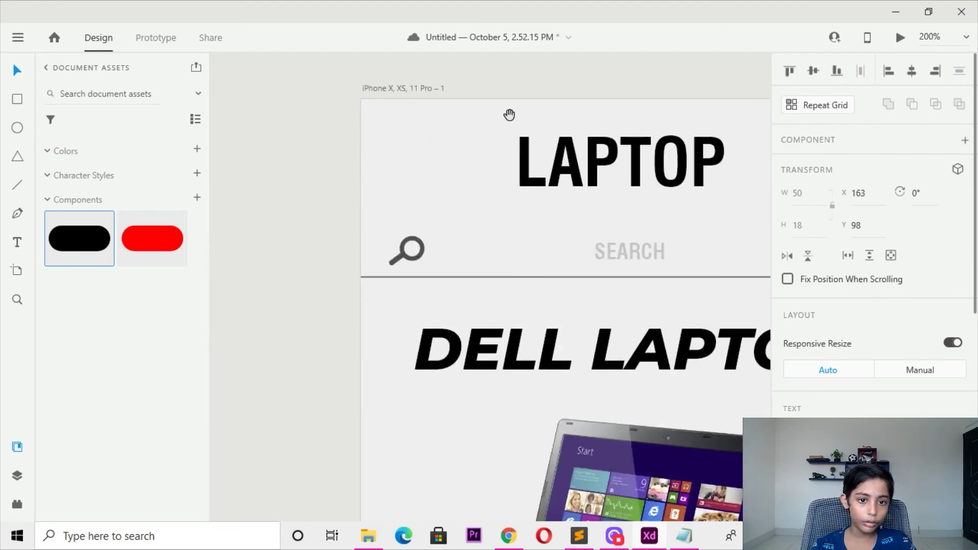
{"action": "left_click", "coordinate": [406, 90]}
In Prototype mode, link the first artboard to the second with an Auto-Animate interaction
{"action": "left_click", "coordinate": [148, 46]}
{"action": "scroll", "coordinate": [611, 356], "scroll_direction": "right", "scroll_amount": 5}
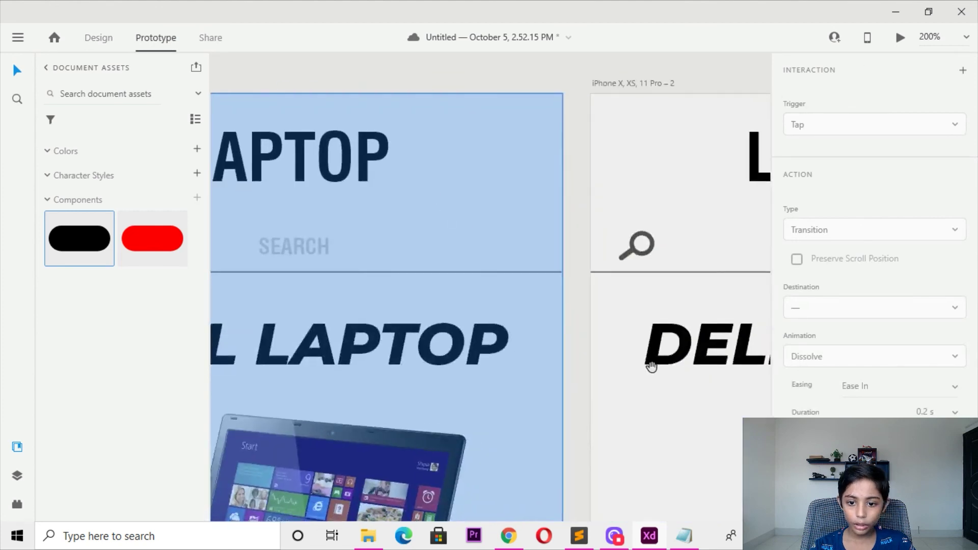
{"action": "scroll", "coordinate": [509, 229], "scroll_direction": "down", "scroll_amount": 5}
{"action": "left_click_drag", "start_coordinate": [494, 326], "coordinate": [555, 338]}
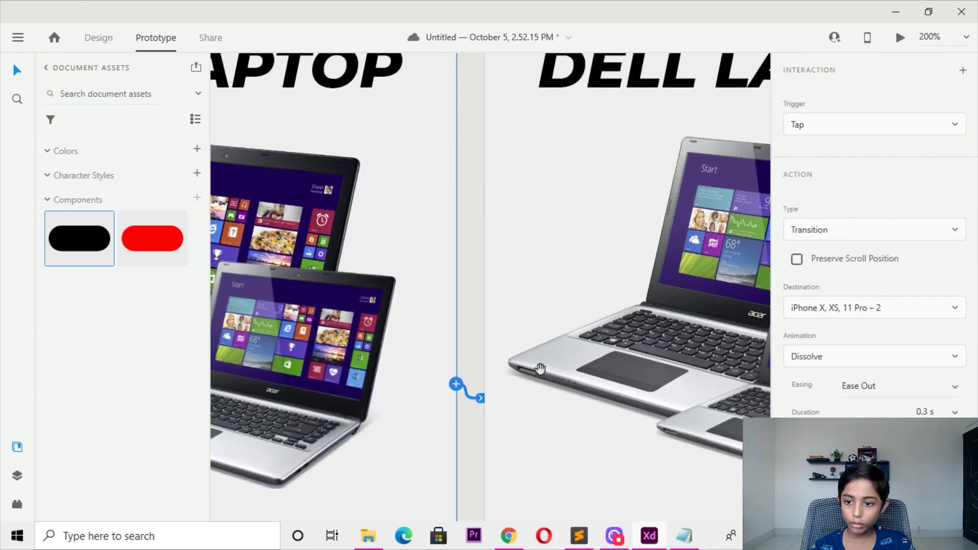
{"action": "left_click", "coordinate": [832, 230]}
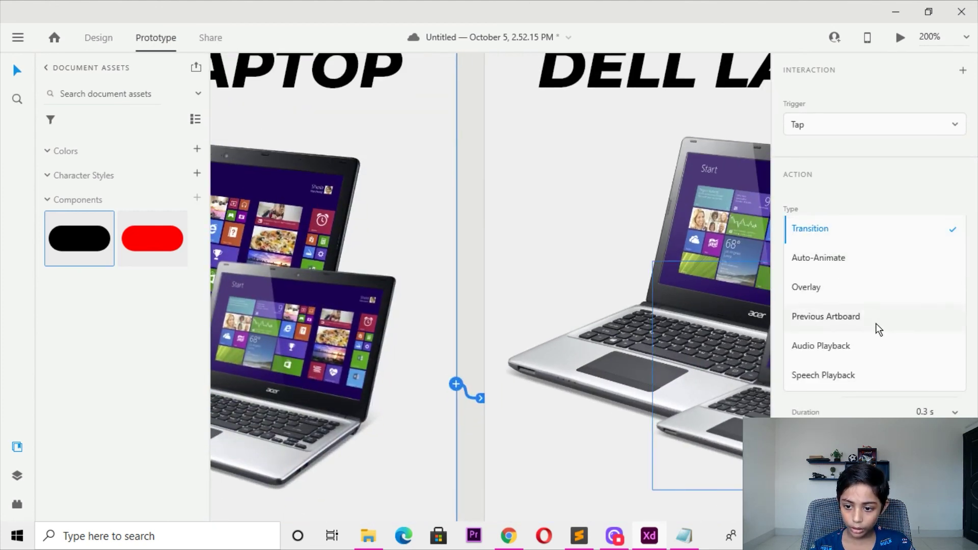
{"action": "left_click", "coordinate": [861, 258]}
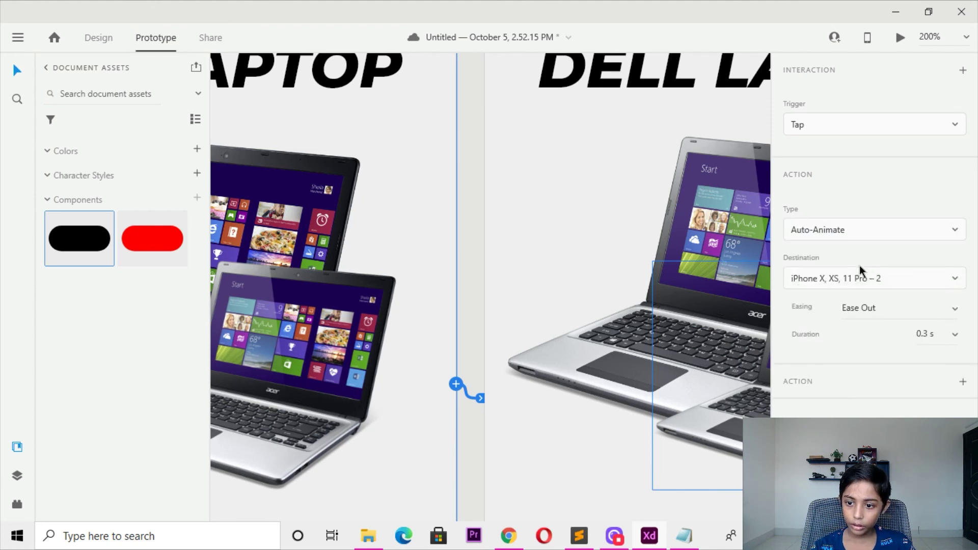
Try Previous Artboard, Audio Playback and Speech Playback types, then return to Auto-Animate
{"action": "left_click", "coordinate": [854, 233]}
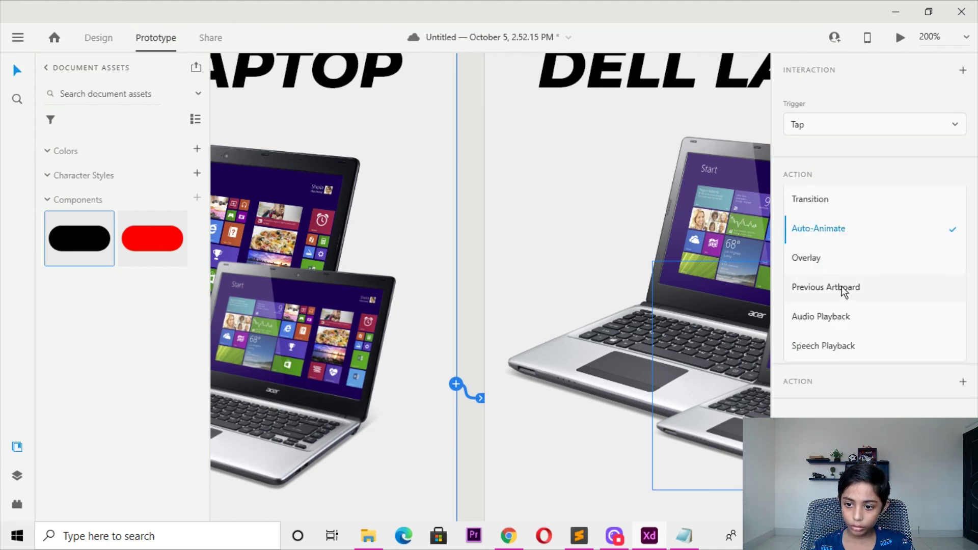
{"action": "left_click", "coordinate": [843, 288]}
{"action": "left_click", "coordinate": [833, 230]}
{"action": "left_click", "coordinate": [831, 259]}
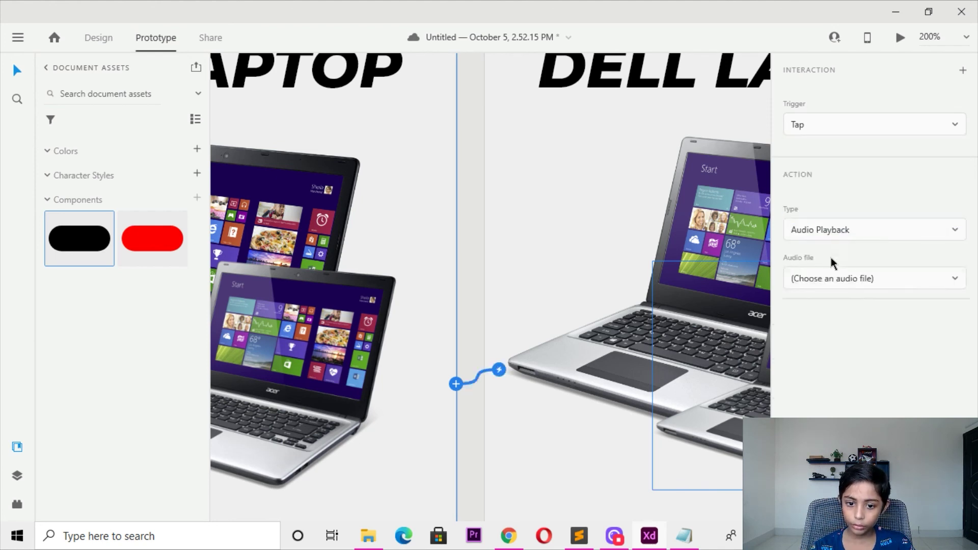
{"action": "left_click", "coordinate": [845, 231]}
{"action": "left_click", "coordinate": [834, 258]}
{"action": "left_click", "coordinate": [838, 229]}
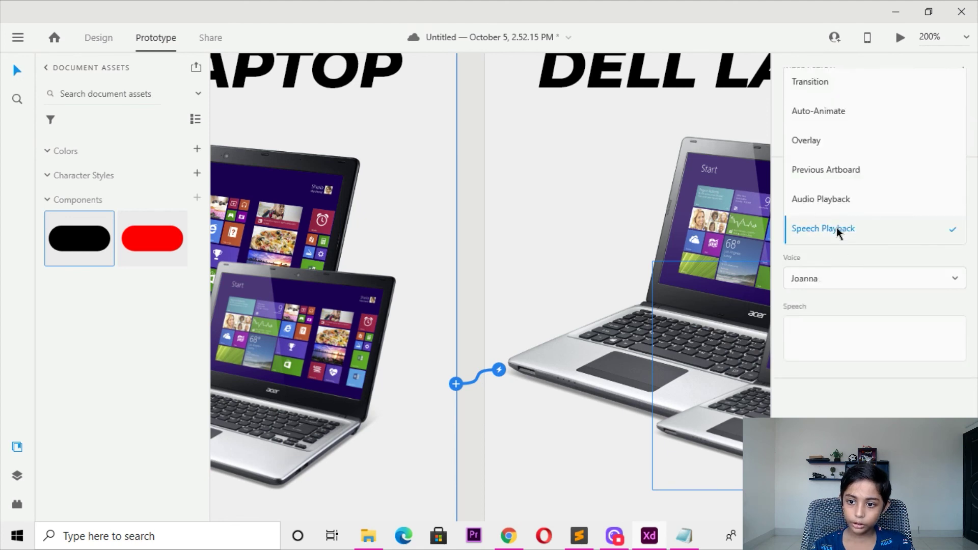
{"action": "left_click", "coordinate": [860, 113]}
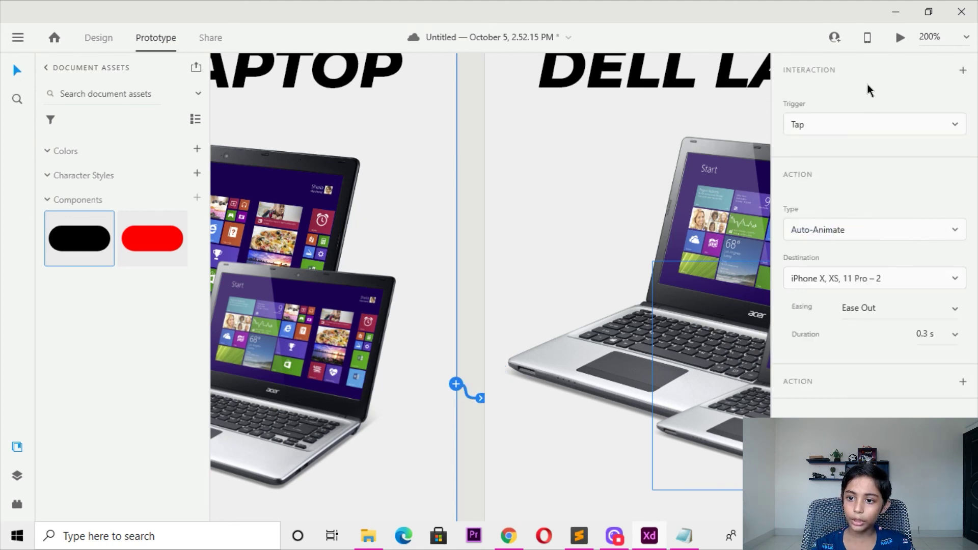
Set the interaction trigger to Keys & Gamepad using the Enter key
{"action": "left_click", "coordinate": [863, 128]}
{"action": "left_click", "coordinate": [833, 209]}
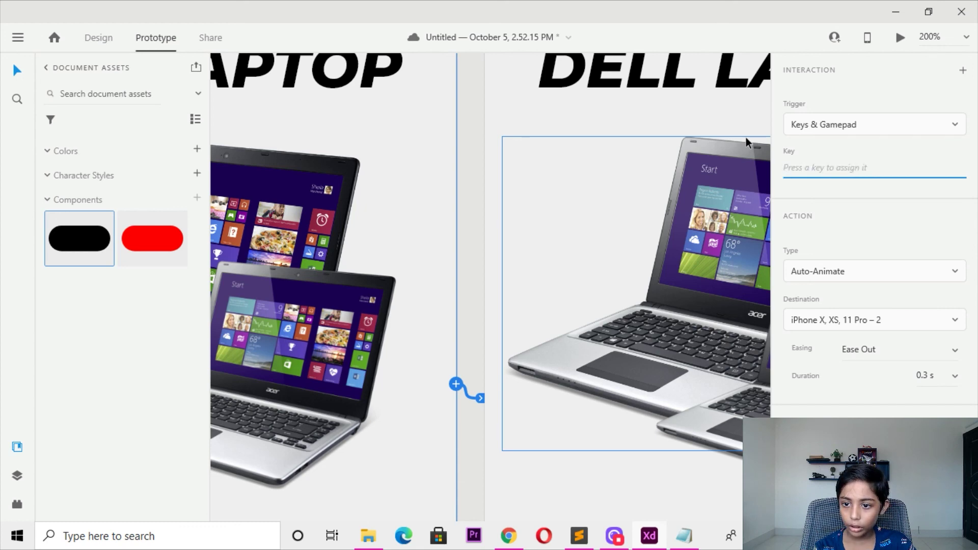
{"action": "key", "text": "Return"}
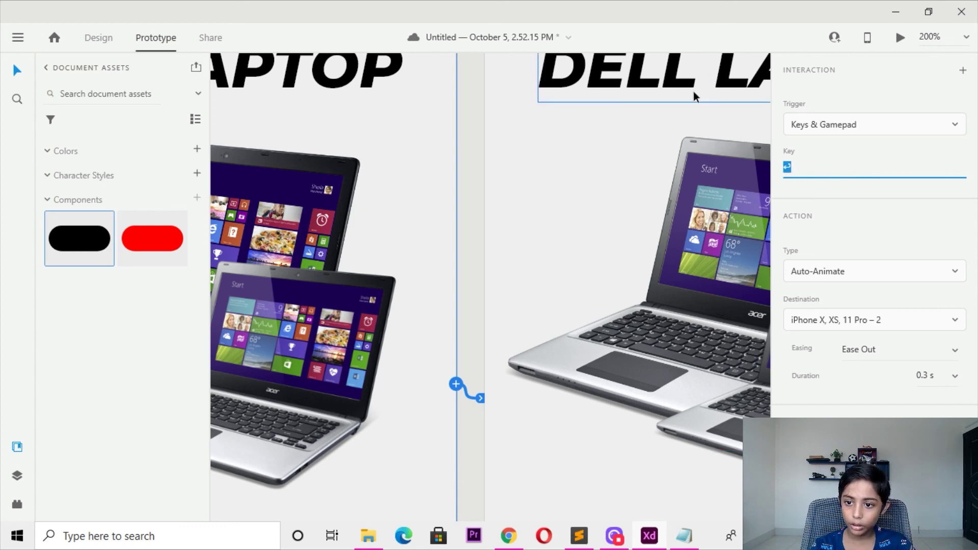
{"action": "left_click", "coordinate": [463, 237]}
{"action": "scroll", "coordinate": [467, 240], "scroll_direction": "down", "scroll_amount": 5}
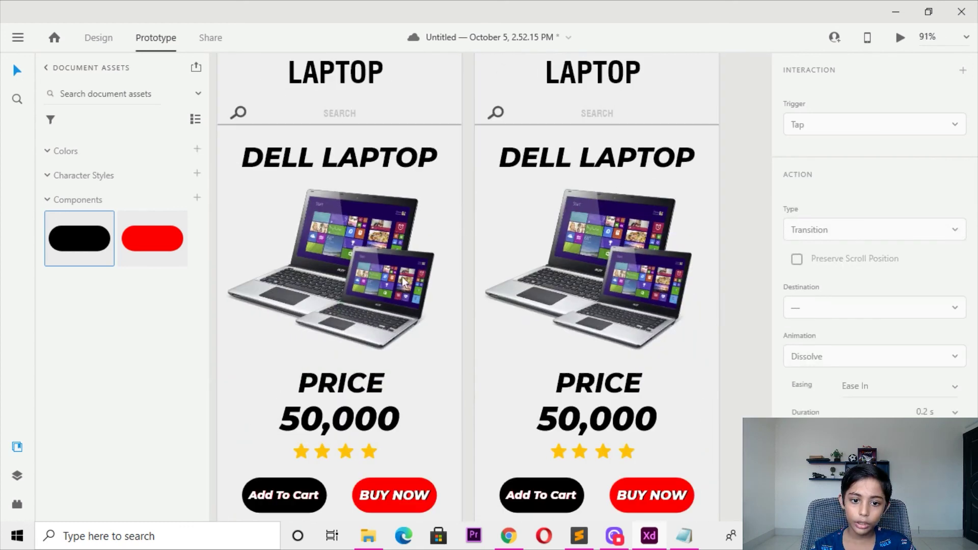
{"action": "left_click", "coordinate": [402, 282]}
{"action": "left_click", "coordinate": [899, 37]}
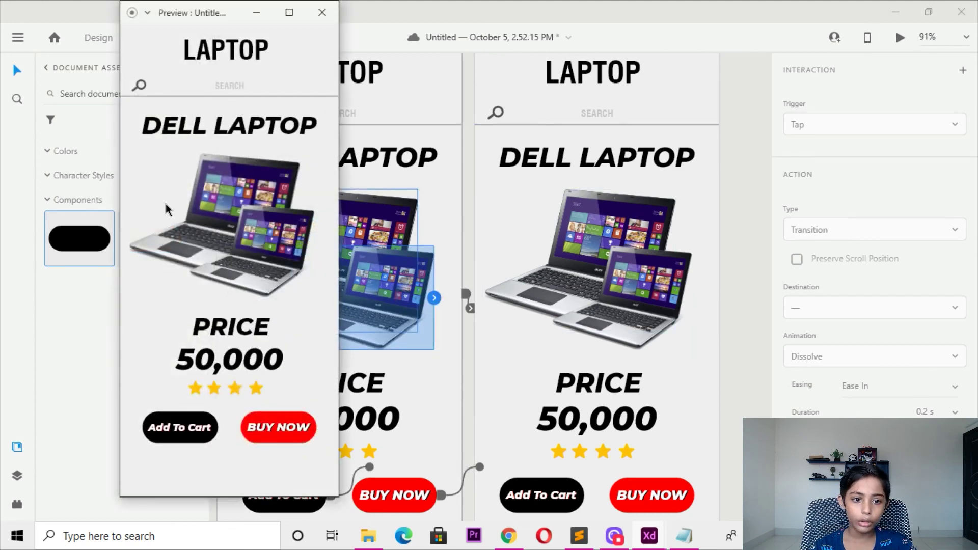
{"action": "left_click", "coordinate": [284, 17]}
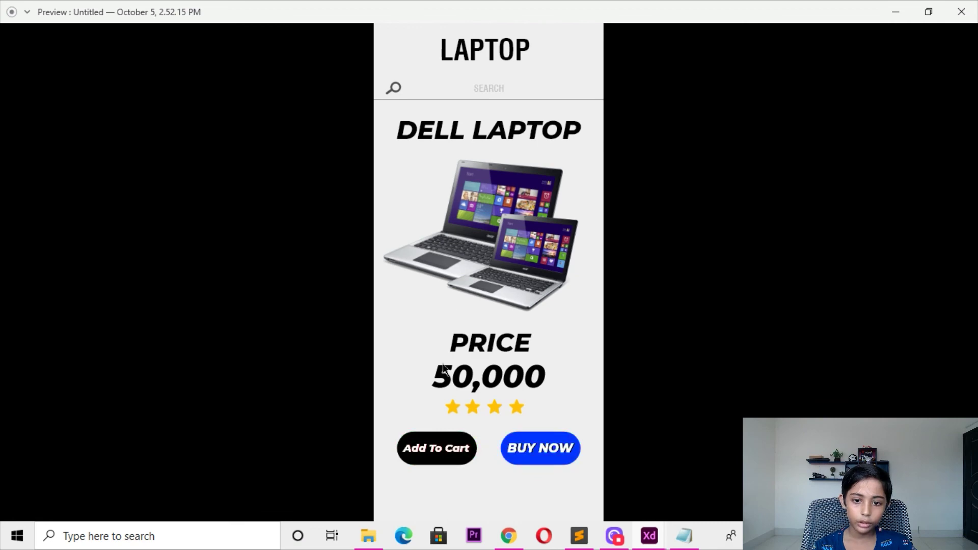
{"action": "left_click", "coordinate": [961, 11]}
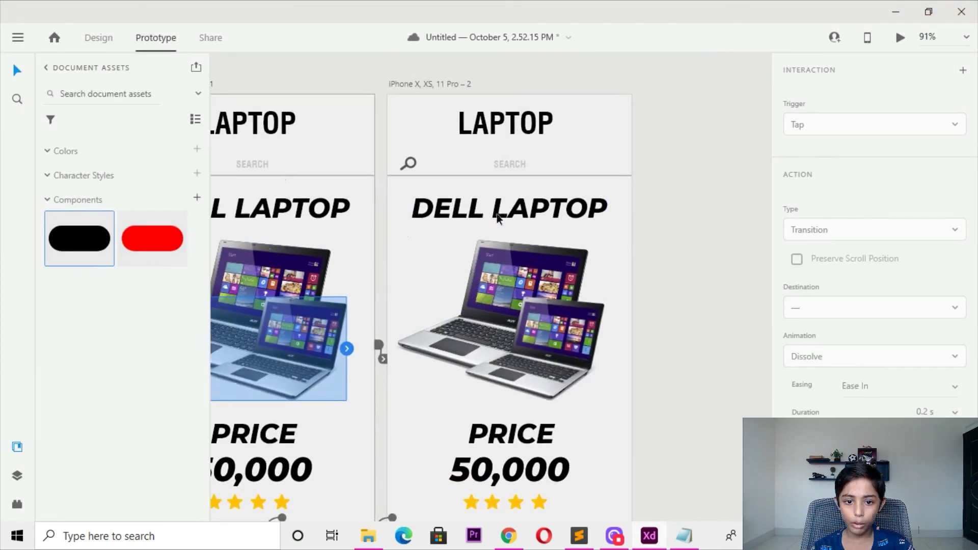
In Design mode, try editing the second artboard's DELL LAPTOP heading, then undo the changes
{"action": "left_click", "coordinate": [463, 213]}
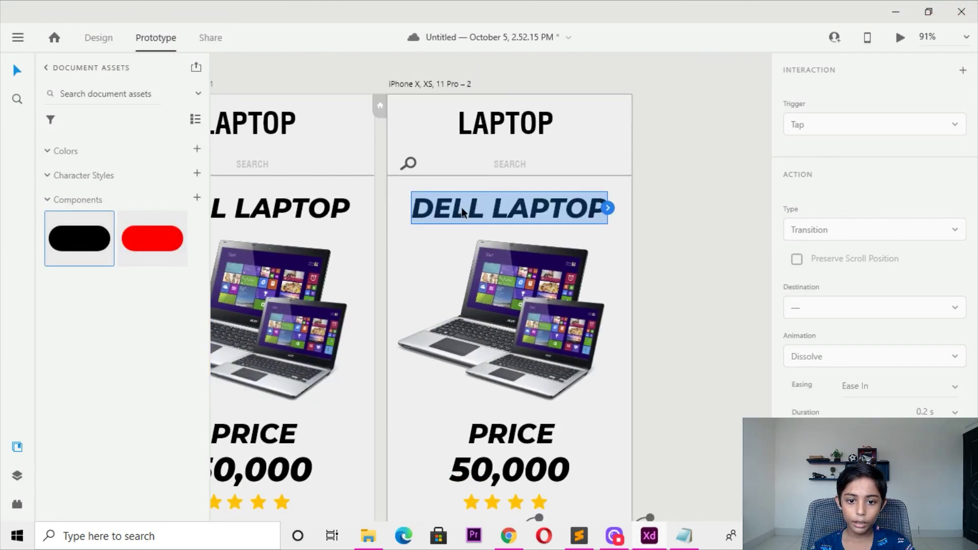
{"action": "left_click", "coordinate": [87, 43]}
{"action": "double_click", "coordinate": [477, 202]}
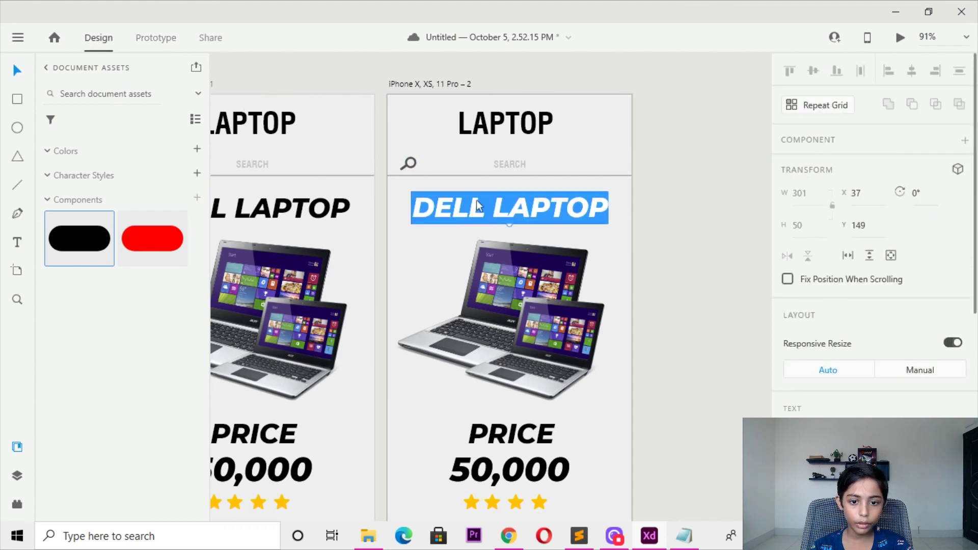
{"action": "left_click", "coordinate": [478, 203]}
{"action": "key", "text": "BackSpace"}
{"action": "key", "text": "BackSpace"}
{"action": "key", "text": "BackSpace"}
{"action": "key", "text": "BackSpace"}
{"action": "key", "text": "Delete"}
{"action": "key", "text": "End"}
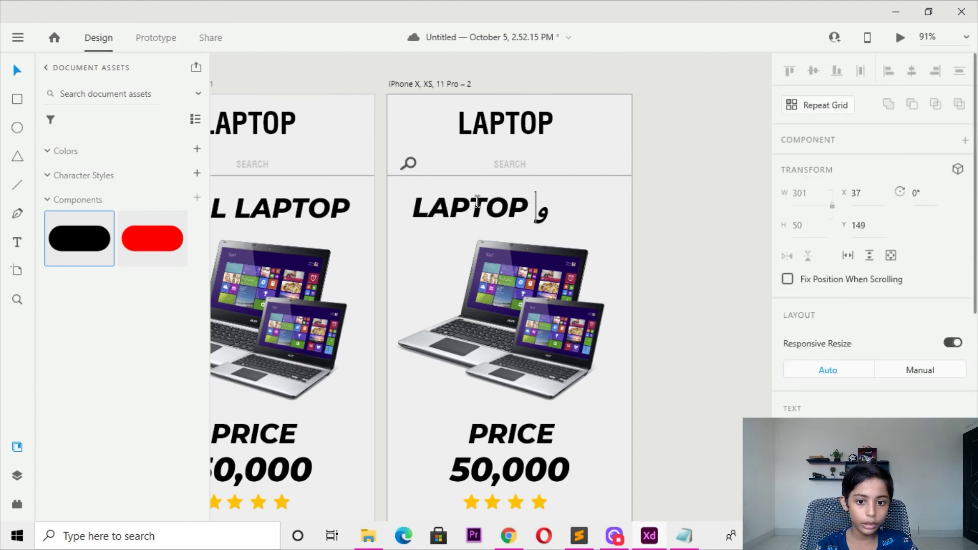
{"action": "key", "text": "super+space"}
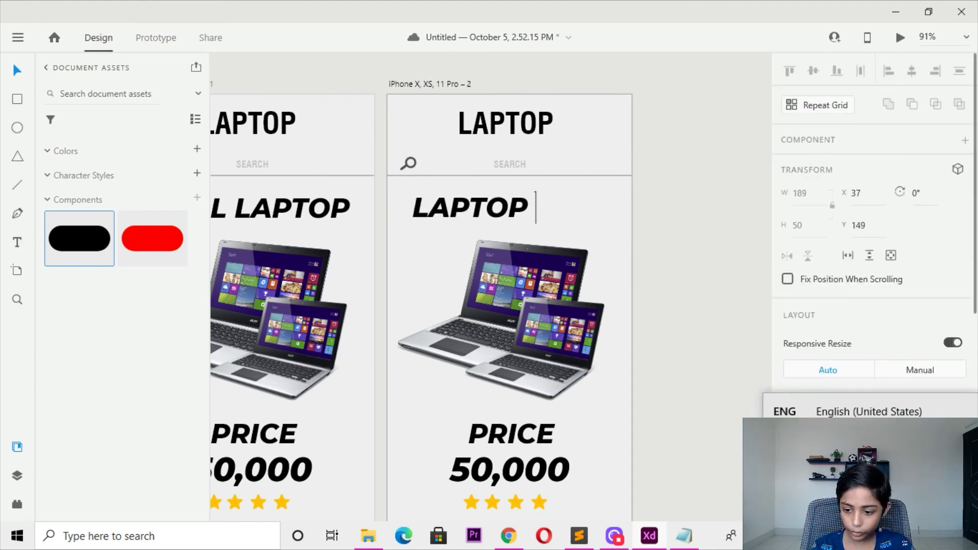
{"action": "type", "text": "s"}
{"action": "key", "text": "BackSpace"}
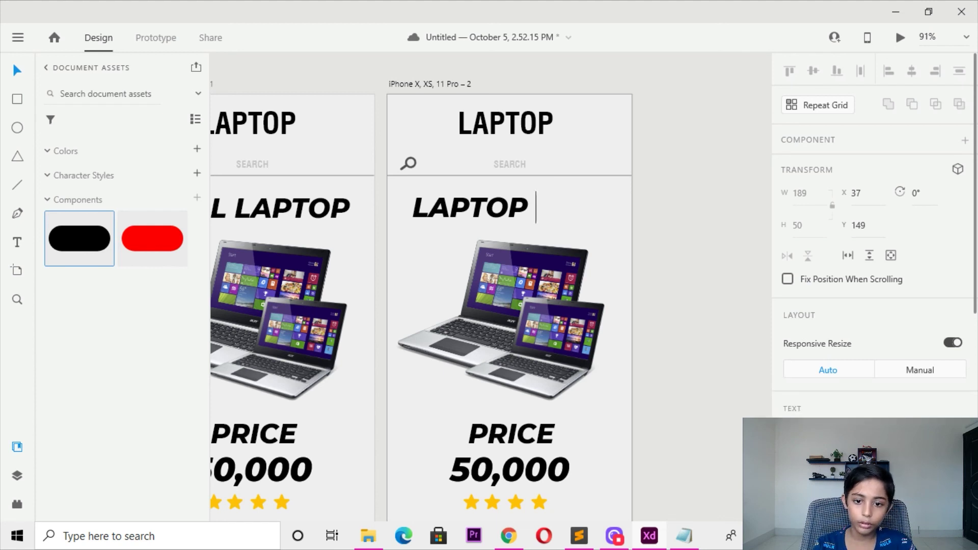
{"action": "key", "text": "ctrl+z"}
Replace DELL with SIMPLE so the heading reads SIMPLE LAPTOP
{"action": "double_click", "coordinate": [493, 219]}
{"action": "left_click", "coordinate": [482, 212]}
{"action": "key", "text": "BackSpace"}
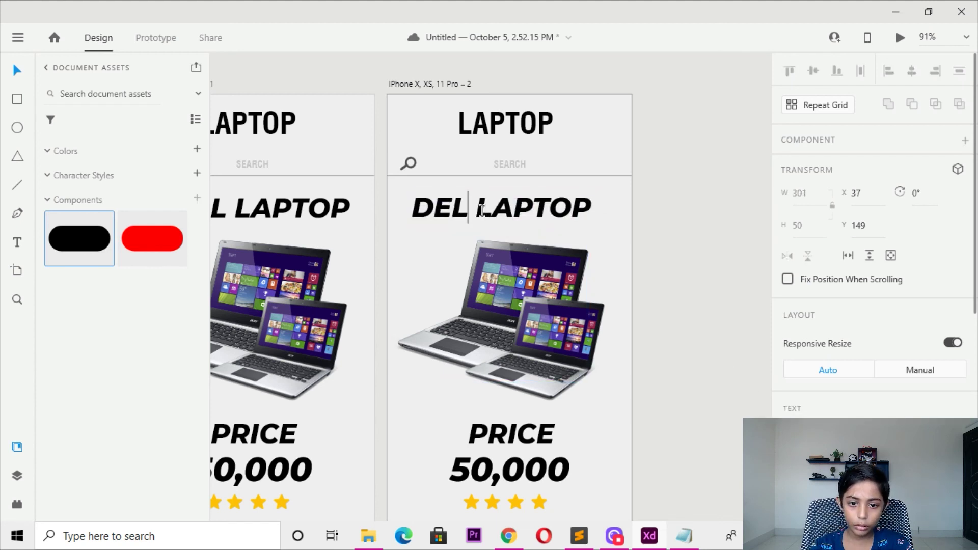
{"action": "key", "text": "BackSpace"}
{"action": "key", "text": "BackSpace"}
{"action": "key", "text": "BackSpace"}
{"action": "type", "text": "S"}
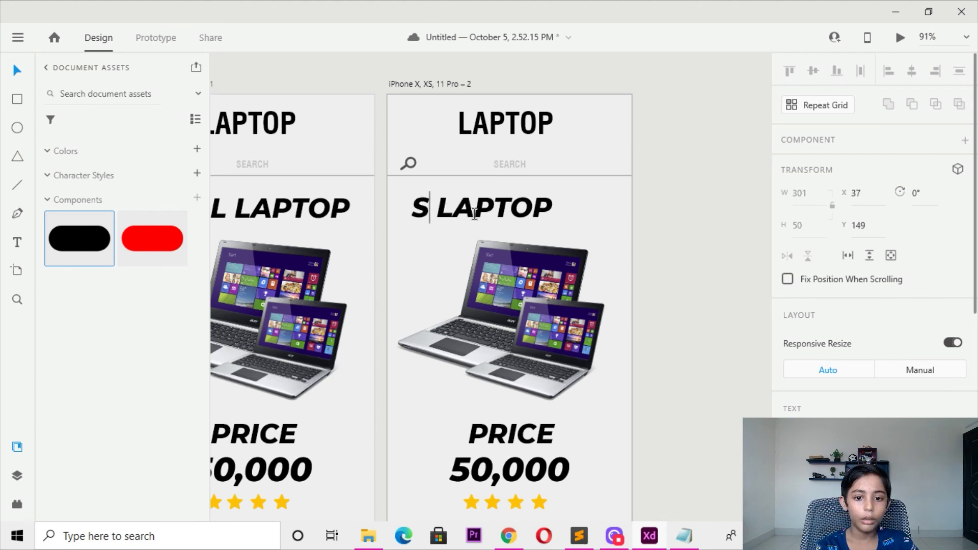
{"action": "type", "text": "IMPLE"}
{"action": "key", "text": "Escape"}
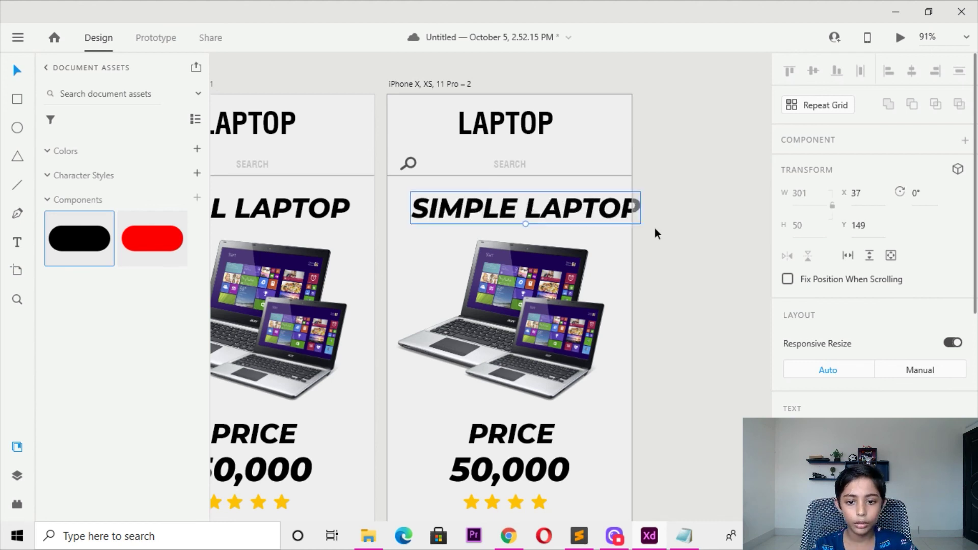
Shift the SIMPLE LAPTOP heading left to fit the card, then preview it full screen
{"action": "left_click_drag", "start_coordinate": [609, 214], "coordinate": [593, 214]}
{"action": "scroll", "coordinate": [593, 214], "scroll_direction": "left", "scroll_amount": 5}
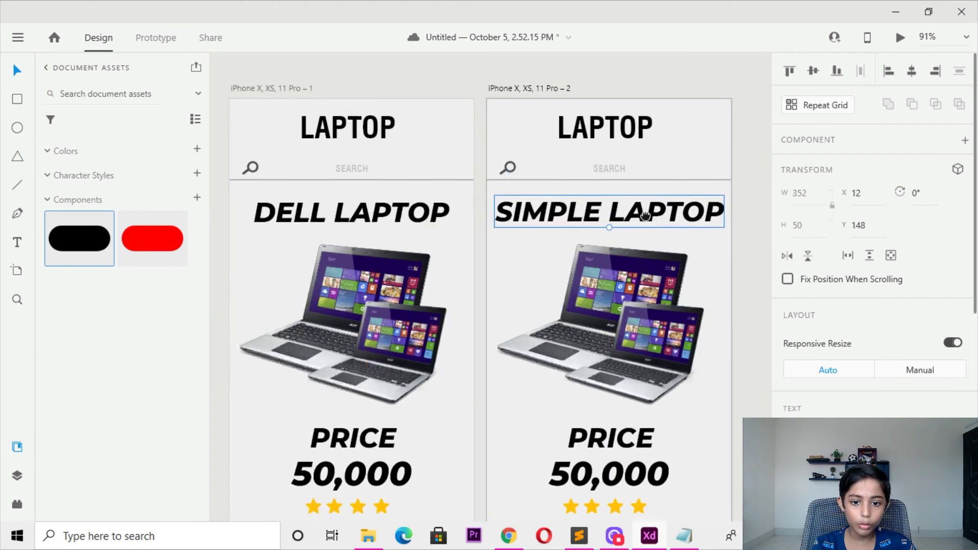
{"action": "scroll", "coordinate": [593, 214], "scroll_direction": "left", "scroll_amount": 2}
{"action": "key", "text": "Escape"}
{"action": "left_click", "coordinate": [899, 37]}
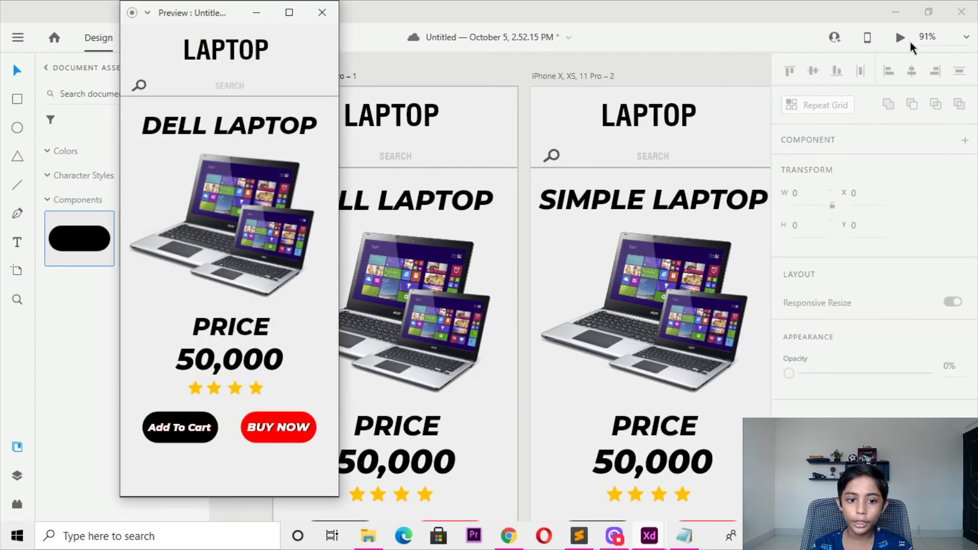
{"action": "left_click", "coordinate": [290, 11]}
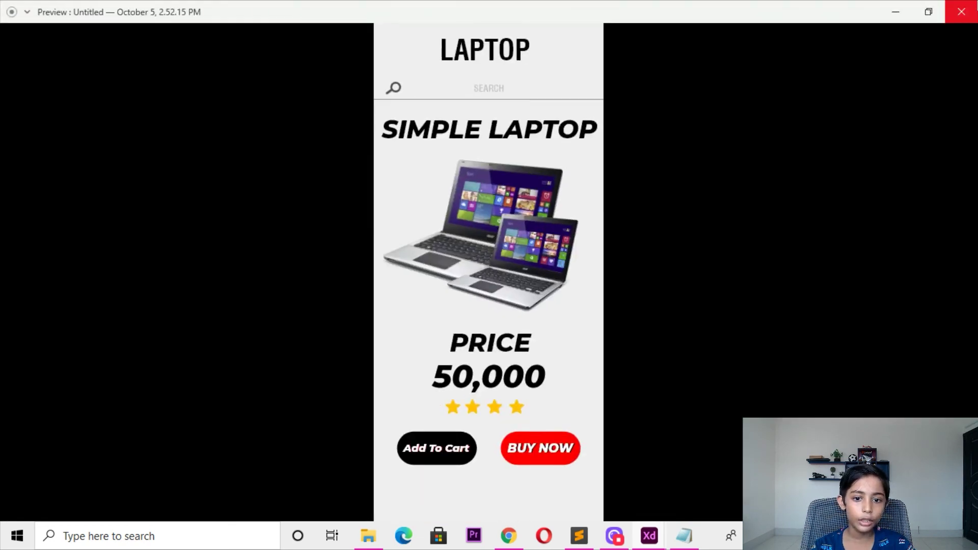